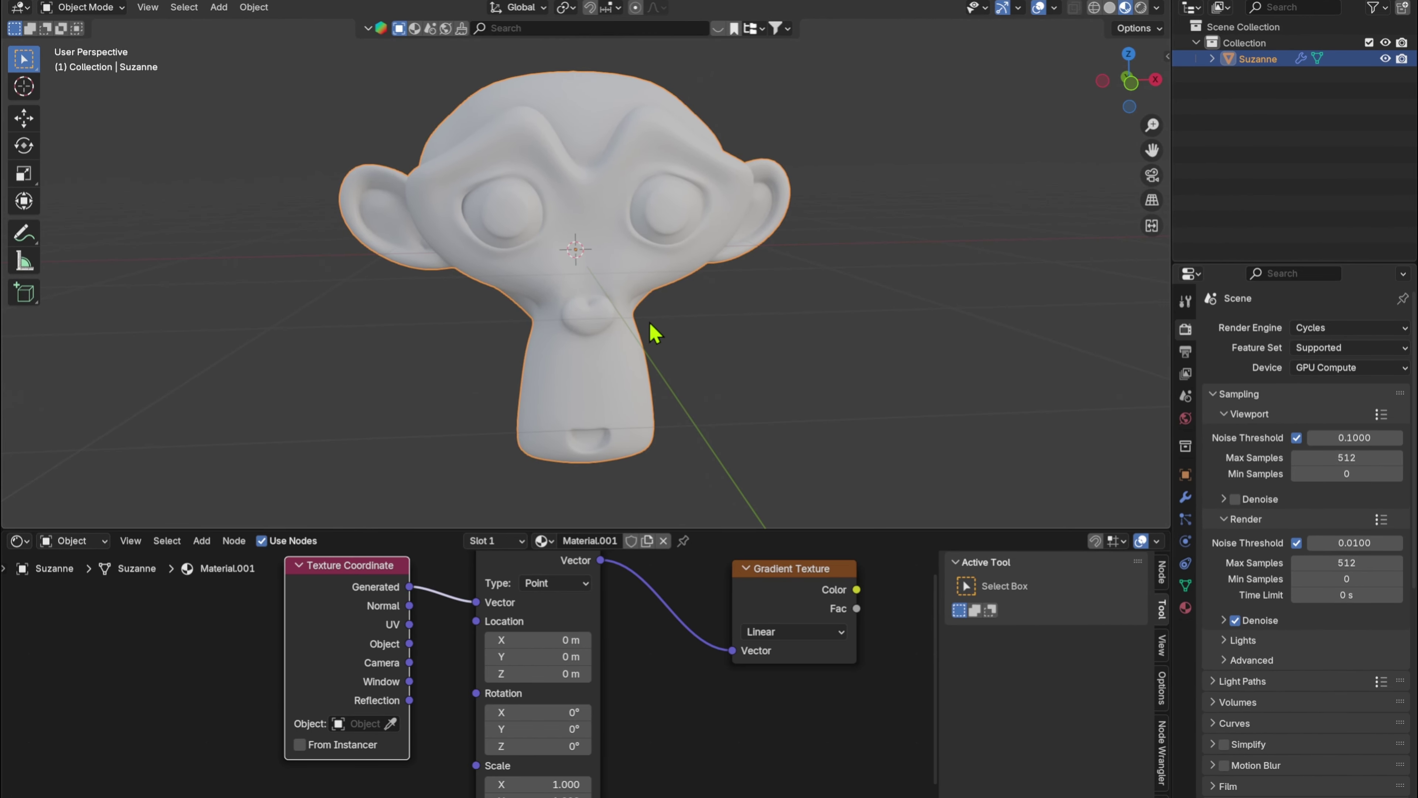
- Feed the Mapping node with Object coordinates and preview the Gradient Texture on Suzanne
{"action": "middle_click_drag", "start_coordinate": [626, 356], "coordinate": [723, 311]}
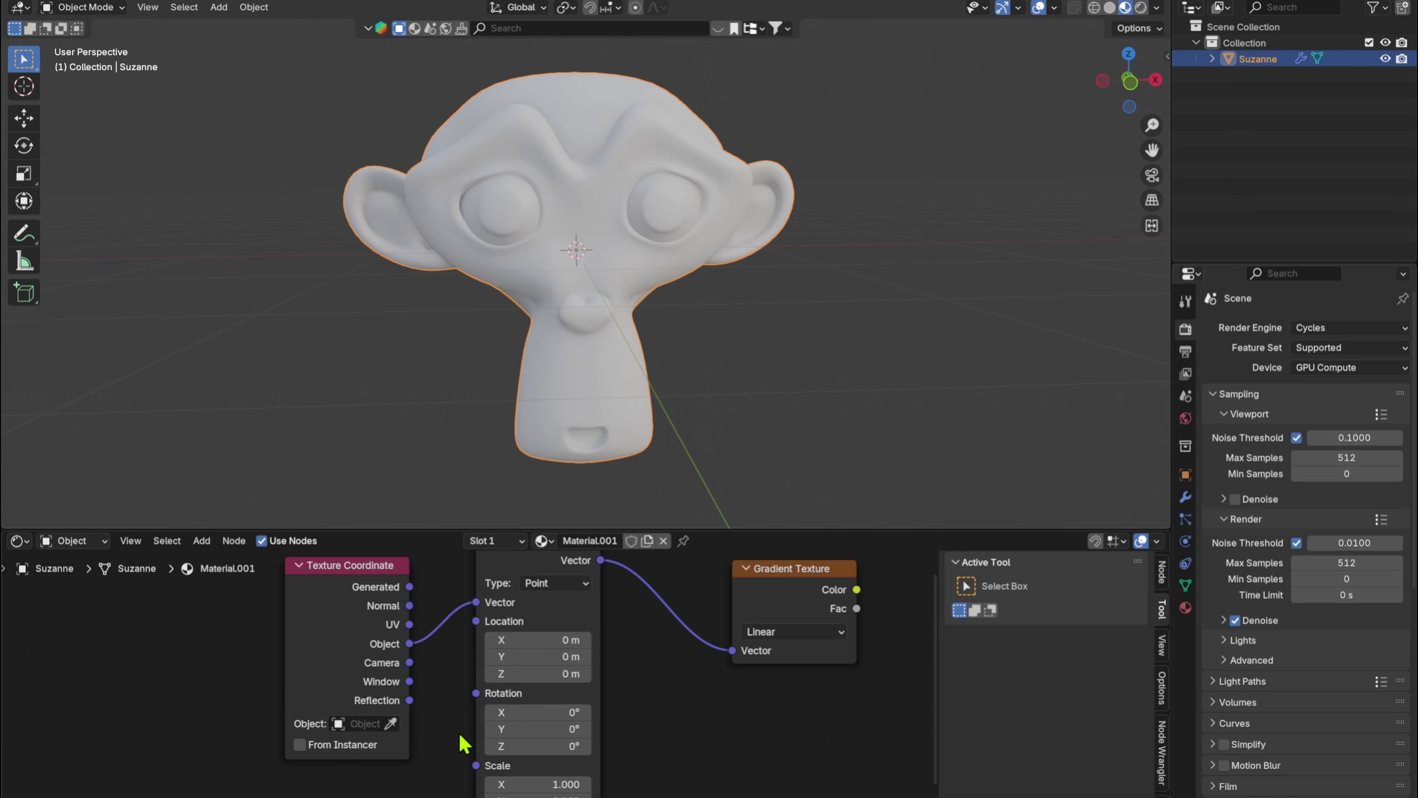
{"action": "middle_click_drag", "start_coordinate": [723, 633], "coordinate": [592, 676]}
{"action": "left_click", "coordinate": [662, 629], "text": "ctrl+shift"}
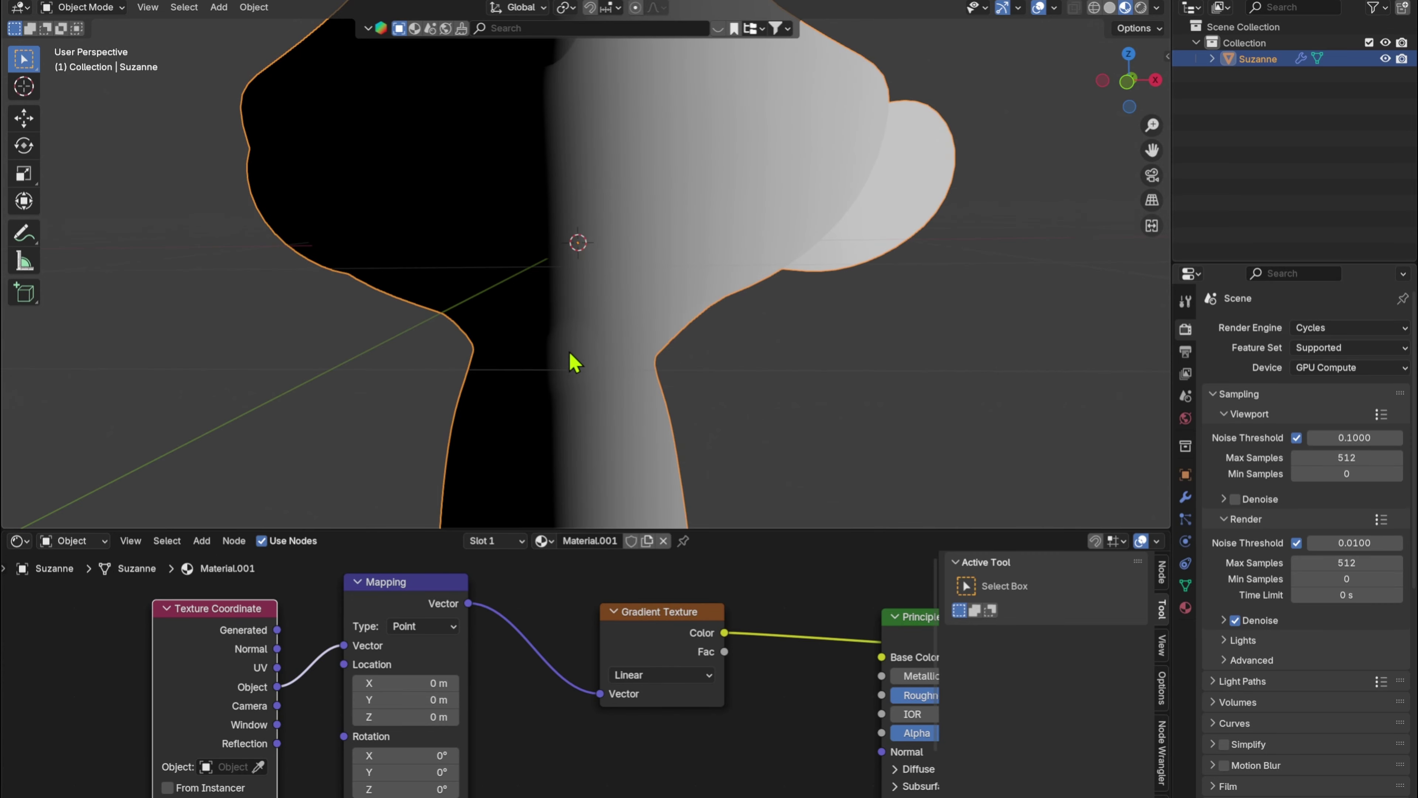
- Try shifting Suzanne's origin along the negative X axis in front view, and undo the move
{"action": "middle_click_drag", "start_coordinate": [569, 352], "coordinate": [579, 260], "text": "alt"}
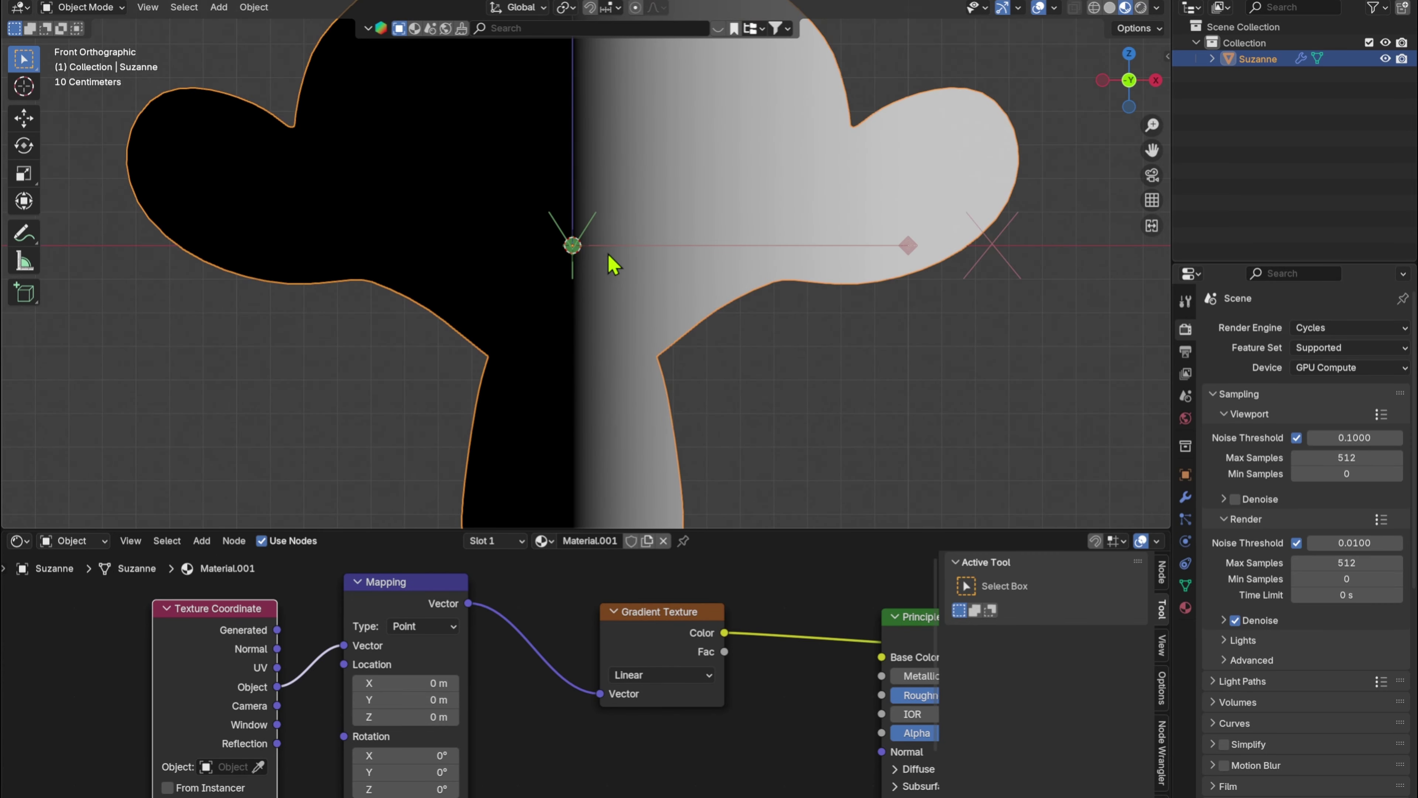
{"action": "key", "text": "g"}
{"action": "key", "text": "y"}
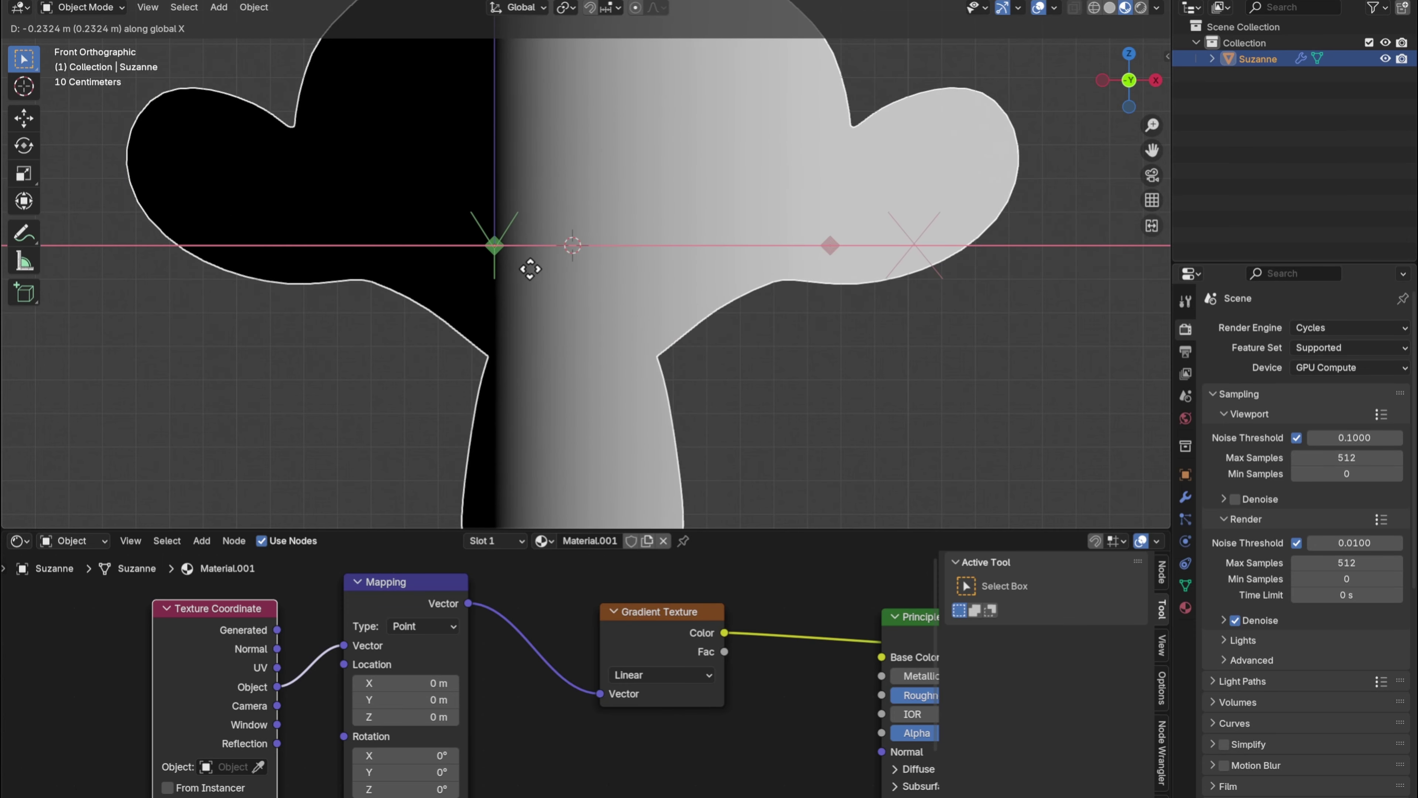
{"action": "left_click", "coordinate": [505, 281]}
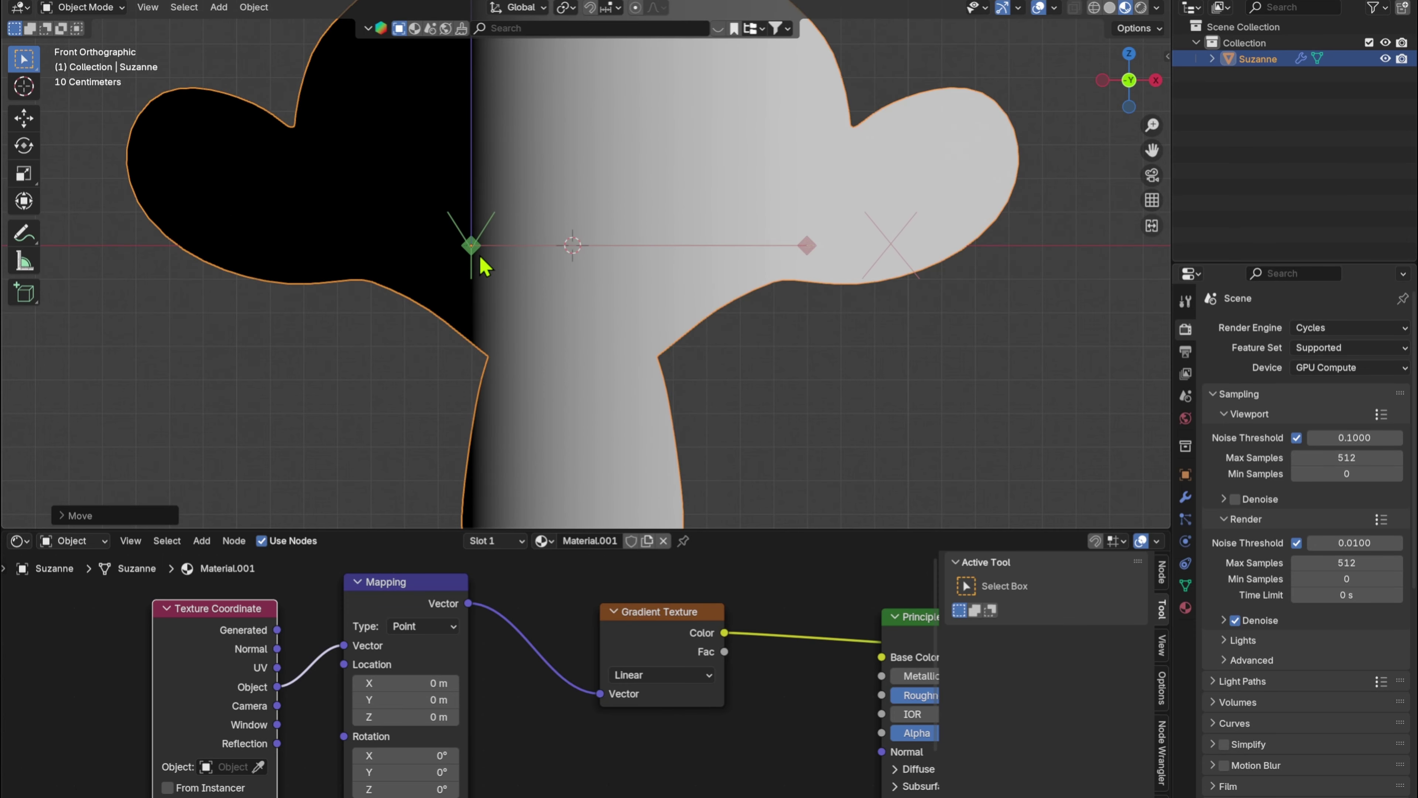
{"action": "key", "text": "ctrl+z"}
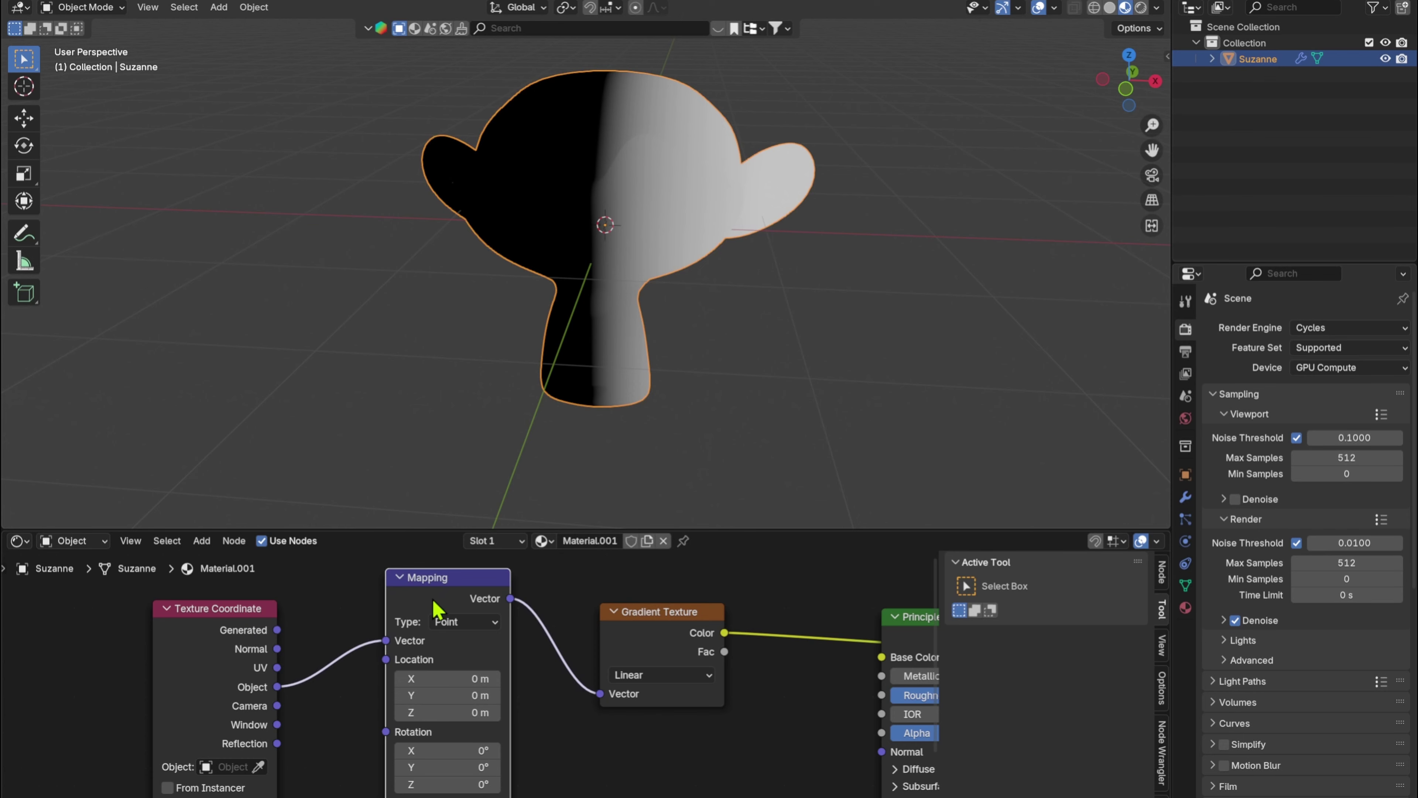
- Remove the Mapping node, keeping the Object output connected to the Gradient Texture, and place the Texture Coordinate node closer to it
{"action": "key", "text": "x"}
{"action": "left_click_drag", "start_coordinate": [612, 684], "coordinate": [605, 695]}
{"action": "mouse_move", "coordinate": [260, 688]}
{"action": "left_mouse_down"}
{"action": "mouse_move", "coordinate": [493, 666]}
{"action": "mouse_move", "coordinate": [400, 679]}
{"action": "mouse_move", "coordinate": [429, 695]}
{"action": "left_mouse_up"}
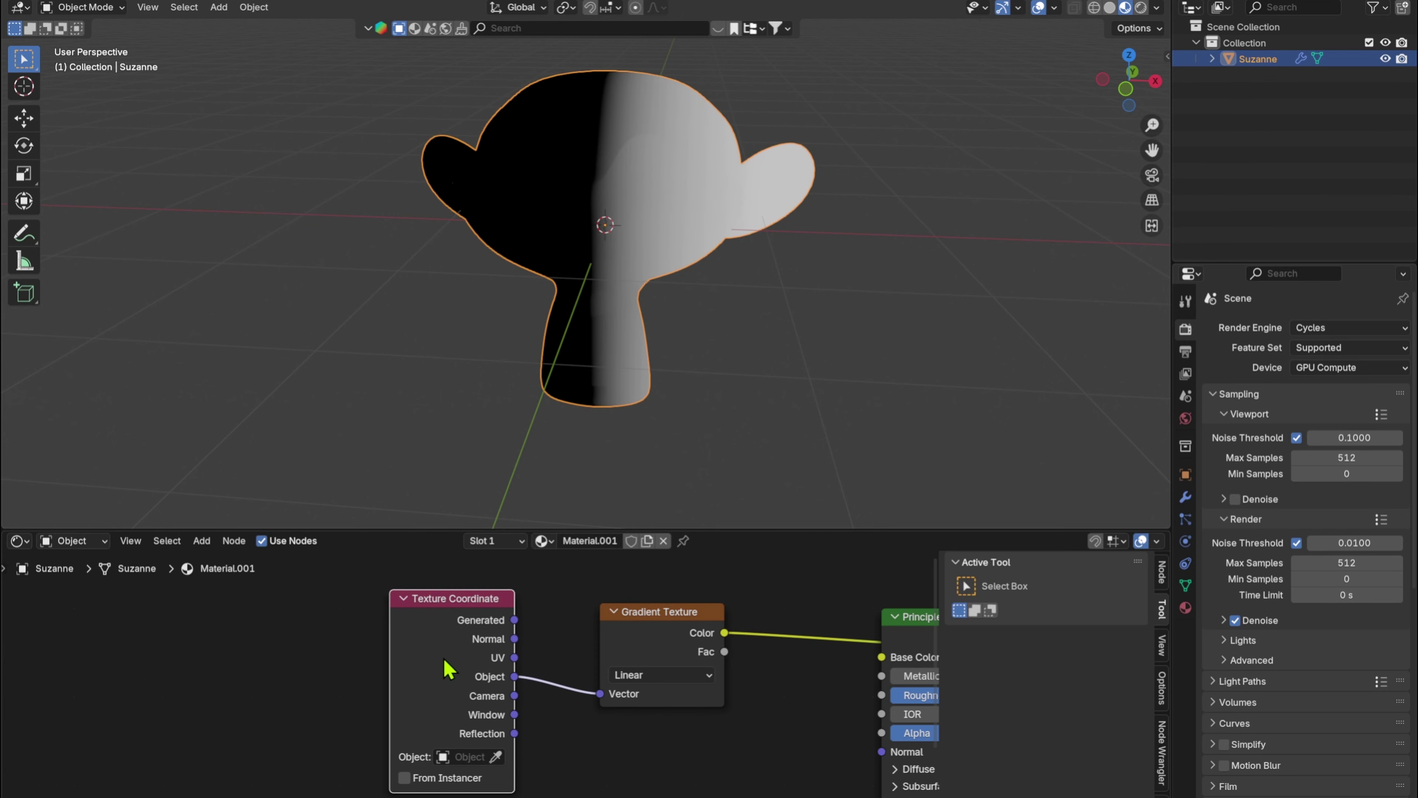
{"action": "left_click_drag", "start_coordinate": [497, 620], "coordinate": [507, 603]}
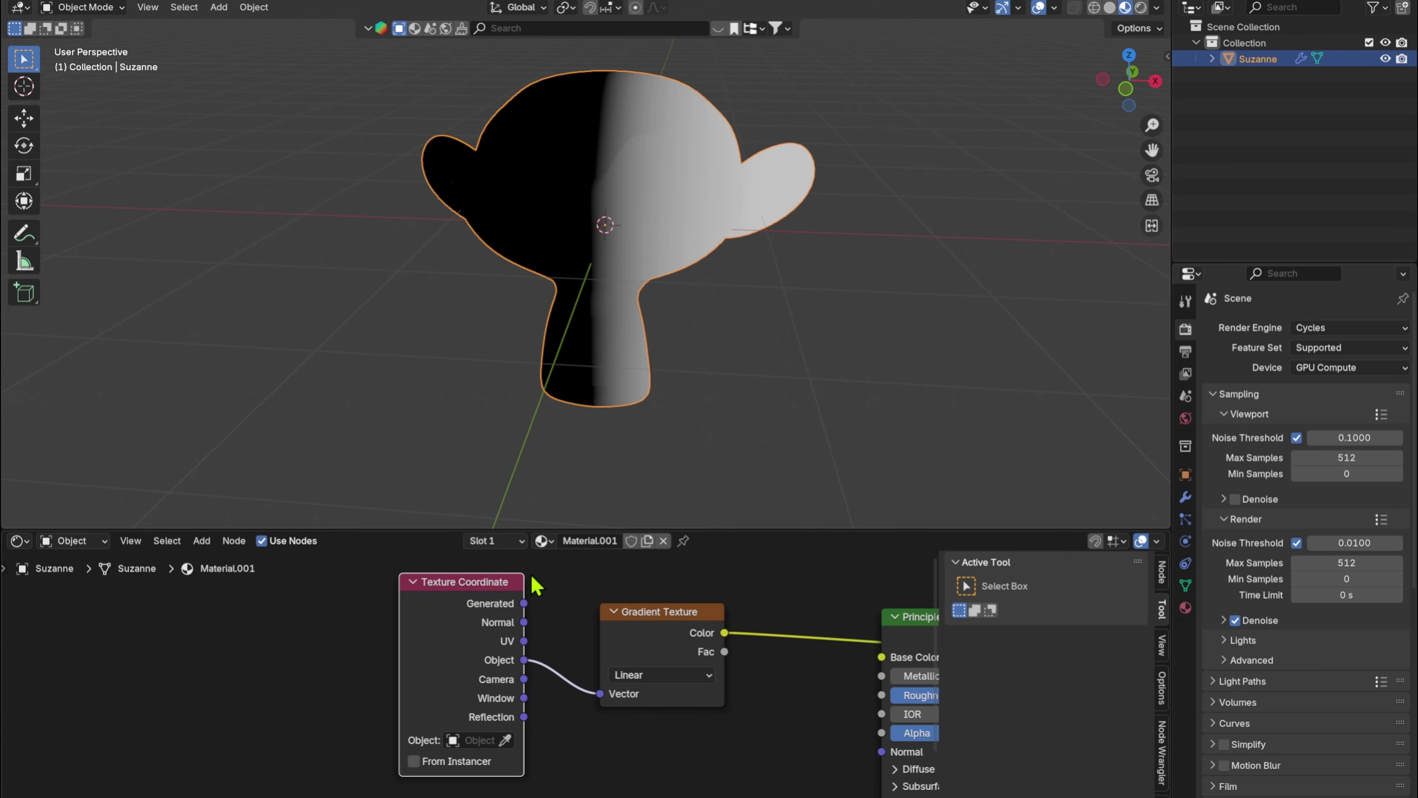
- Move the coordinate and gradient nodes back and insert a Color Ramp after the Gradient Texture's Color output
{"action": "left_click_drag", "start_coordinate": [325, 587], "coordinate": [663, 675]}
{"action": "key", "text": "g"}
{"action": "left_click", "coordinate": [404, 729]}
{"action": "key", "text": "shift+a"}
{"action": "type", "text": "color ramp"}
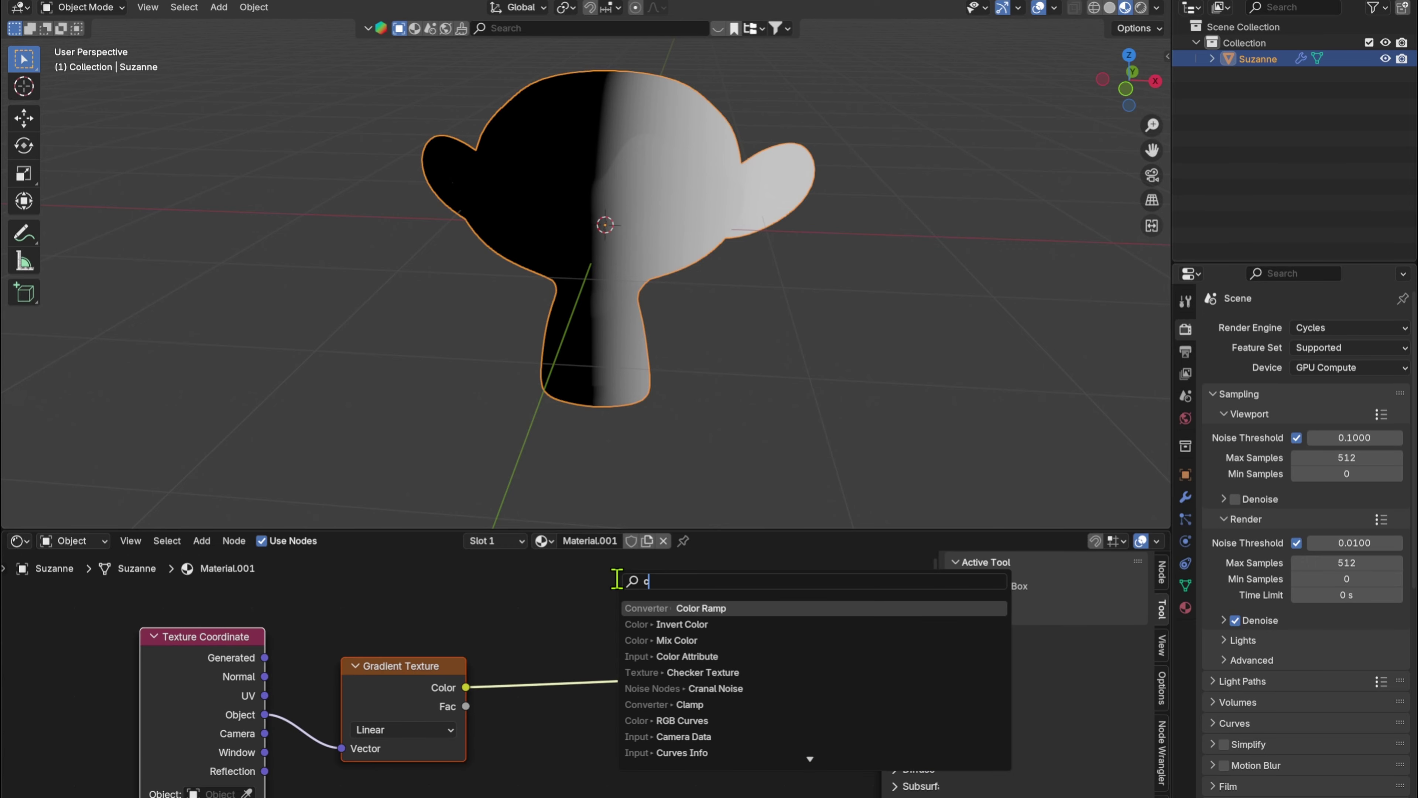
{"action": "key", "text": "Return"}
{"action": "left_click", "coordinate": [560, 615]}
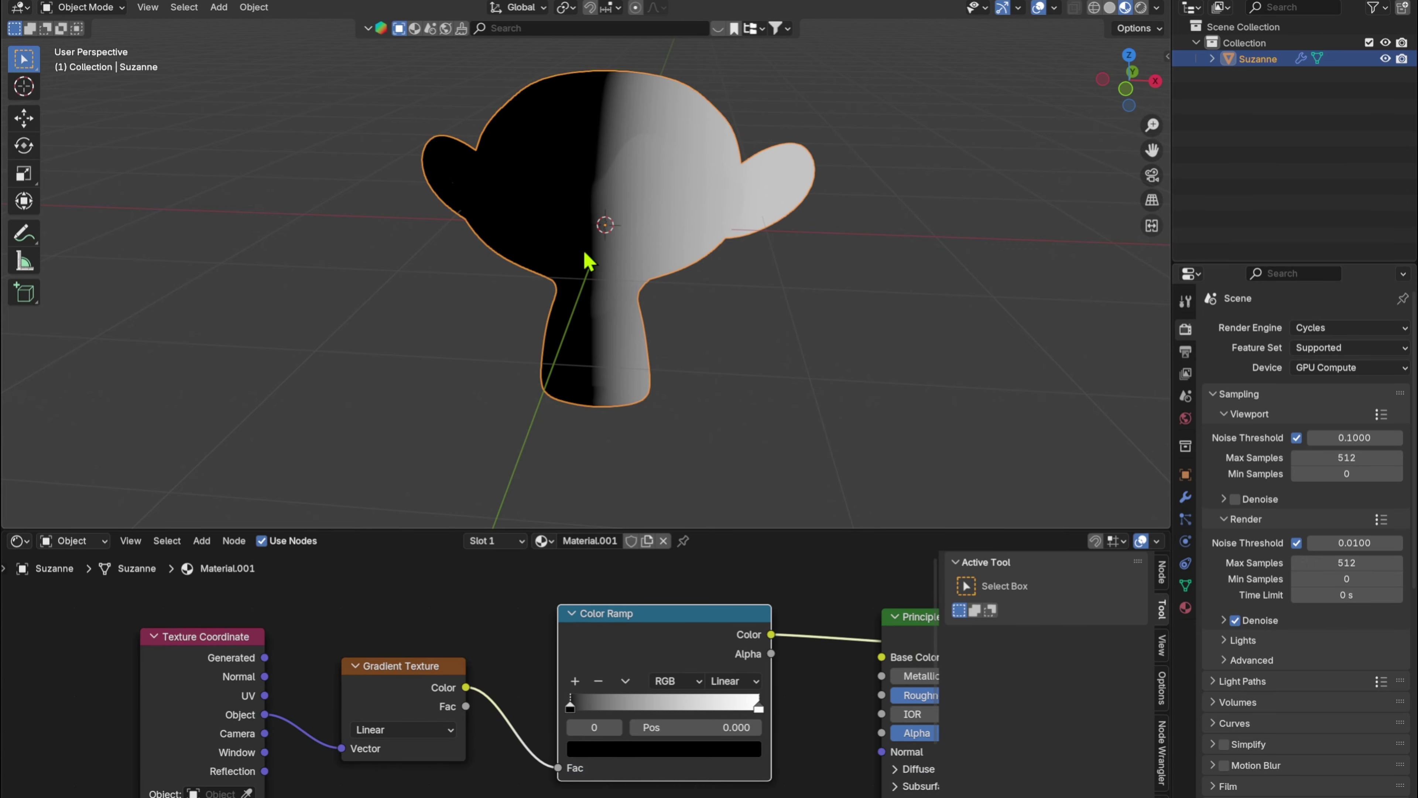
- Reposition the Principled BSDF node and preview its shading on the model
{"action": "scroll", "coordinate": [670, 710], "scroll_direction": "up", "scroll_amount": 3}
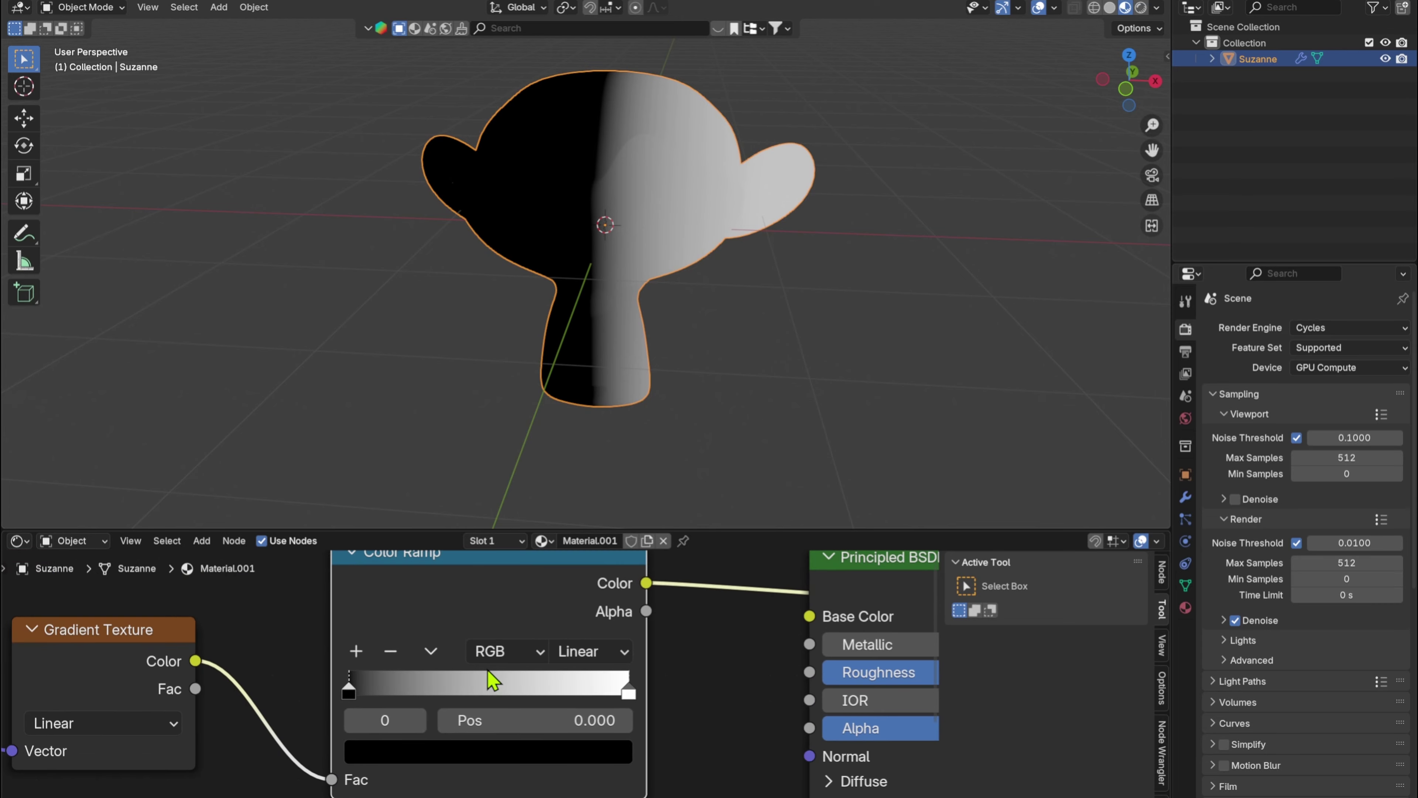
{"action": "mouse_move", "coordinate": [633, 696]}
{"action": "left_mouse_down"}
{"action": "mouse_move", "coordinate": [473, 693]}
{"action": "mouse_move", "coordinate": [636, 693]}
{"action": "left_mouse_up"}
{"action": "middle_click_drag", "start_coordinate": [654, 590], "coordinate": [422, 637]}
{"action": "left_click_drag", "start_coordinate": [418, 630], "coordinate": [585, 666]}
{"action": "left_click", "coordinate": [759, 629], "text": "ctrl+shift"}
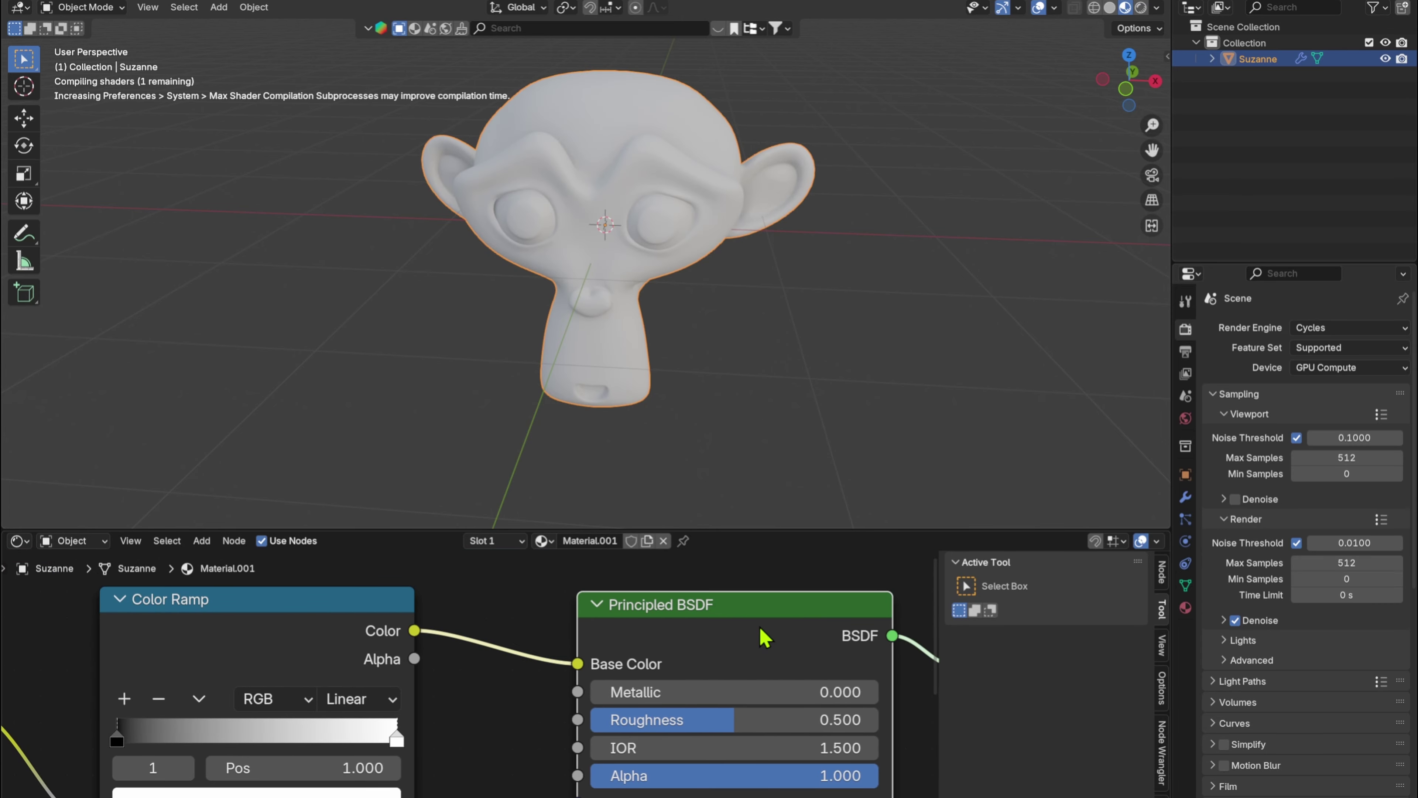
- Set the Color Ramp's interpolation to Constant
{"action": "scroll", "coordinate": [759, 625], "scroll_direction": "down", "scroll_amount": 4}
{"action": "mouse_move", "coordinate": [768, 305]}
{"action": "middle_mouse_down"}
{"action": "mouse_move", "coordinate": [529, 339]}
{"action": "mouse_move", "coordinate": [765, 313]}
{"action": "middle_mouse_up"}
{"action": "scroll", "coordinate": [374, 702], "scroll_direction": "up", "scroll_amount": 3}
{"action": "middle_click_drag", "start_coordinate": [375, 702], "coordinate": [560, 655]}
{"action": "left_click", "coordinate": [561, 648]}
{"action": "left_click", "coordinate": [559, 797]}
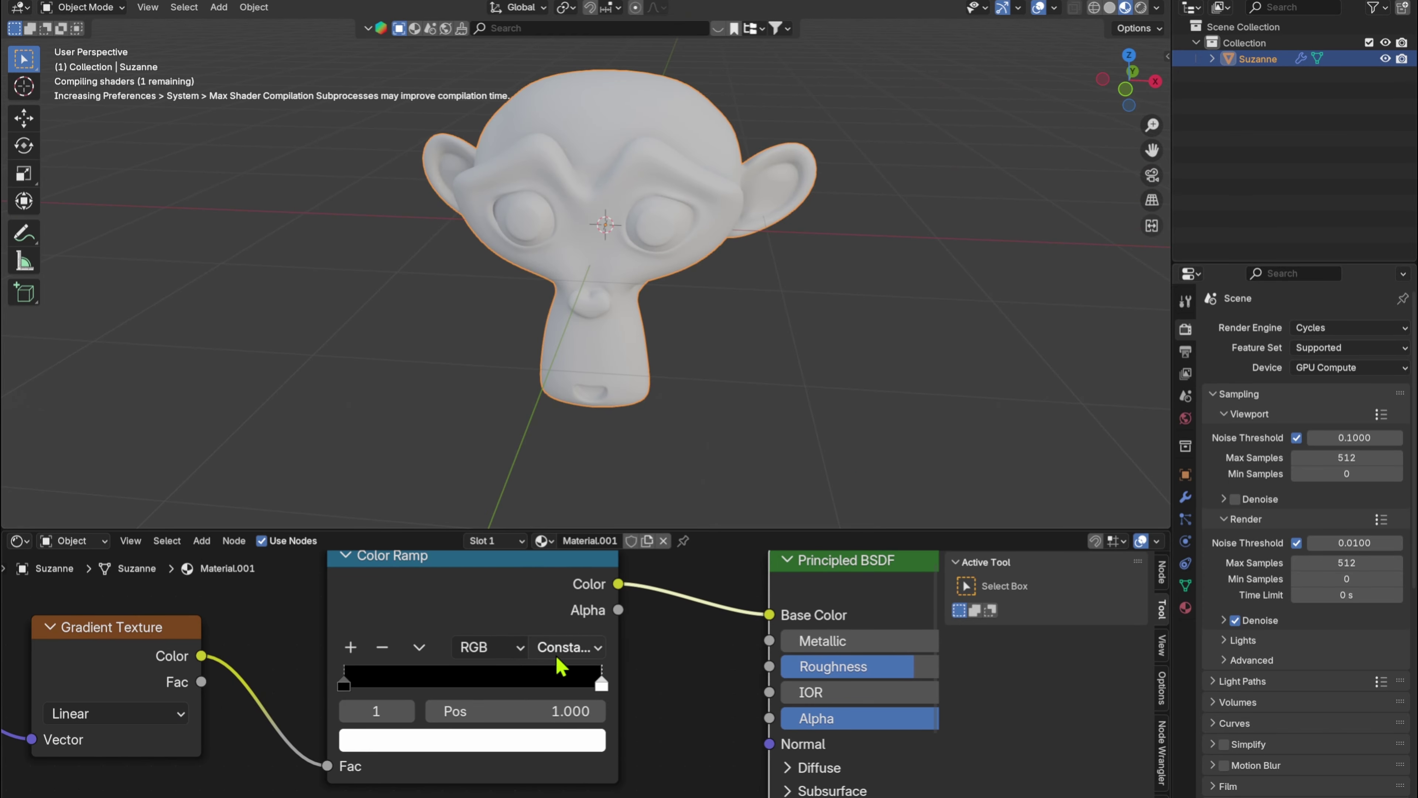
- Move the Color Ramp's white stop to the start of the ramp, close to the black stop
{"action": "left_click_drag", "start_coordinate": [595, 679], "coordinate": [351, 675]}
{"action": "scroll", "coordinate": [370, 687], "scroll_direction": "up", "scroll_amount": 2}
{"action": "middle_click_drag", "start_coordinate": [370, 688], "coordinate": [656, 705]}
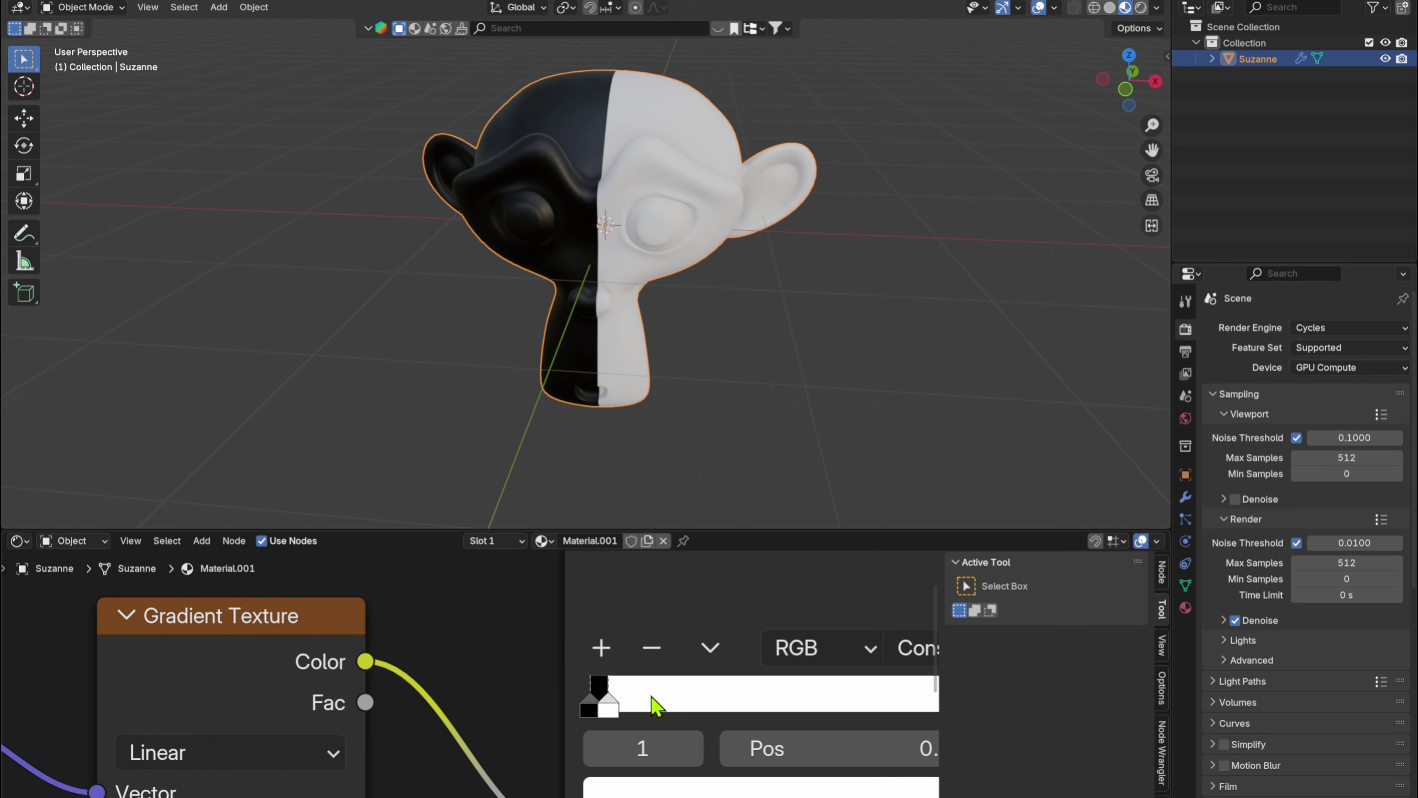
{"action": "left_click_drag", "start_coordinate": [602, 708], "coordinate": [598, 705]}
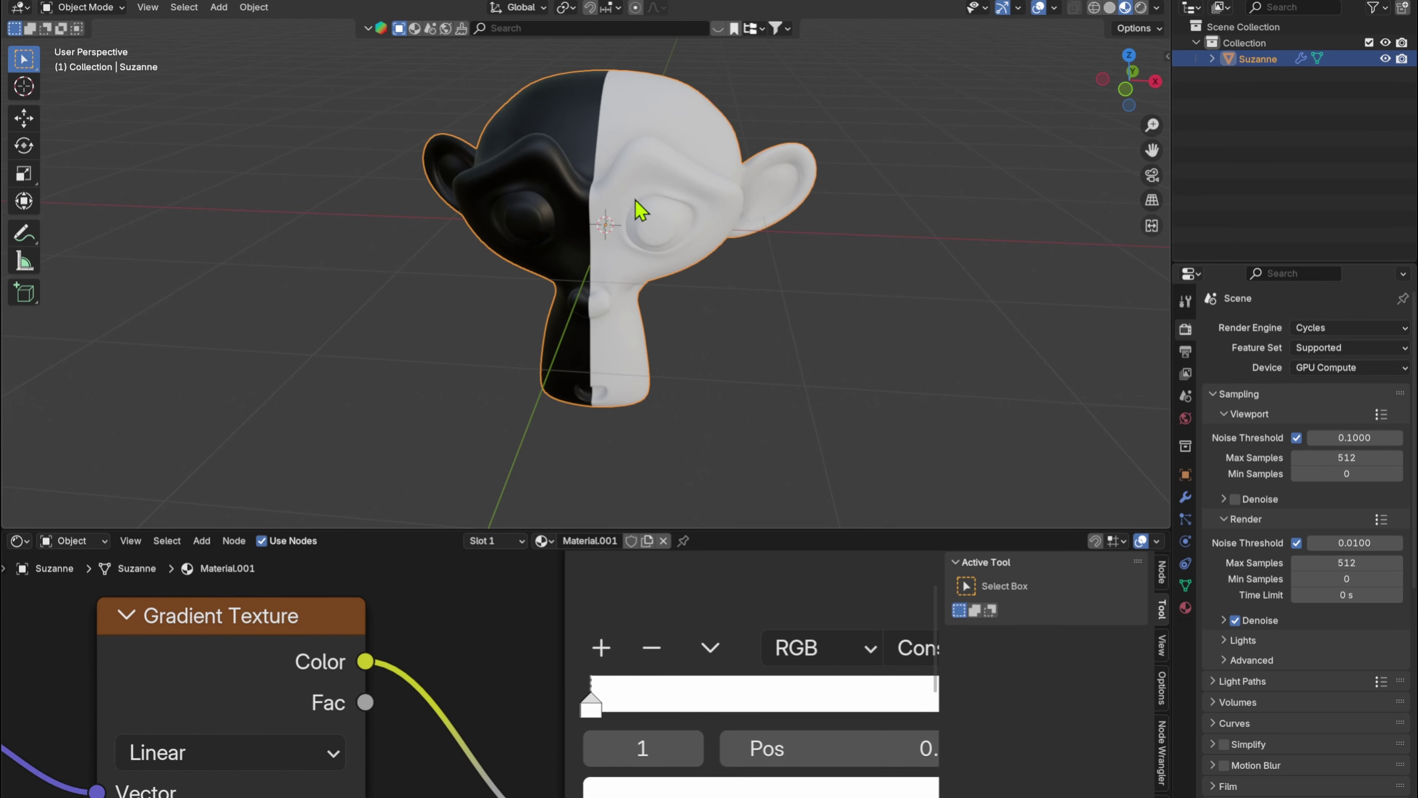
- Add a stop between the black and white ones, color it red, and inspect the seam on Suzanne's face
{"action": "left_click", "coordinate": [602, 709]}
{"action": "left_click", "coordinate": [782, 788]}
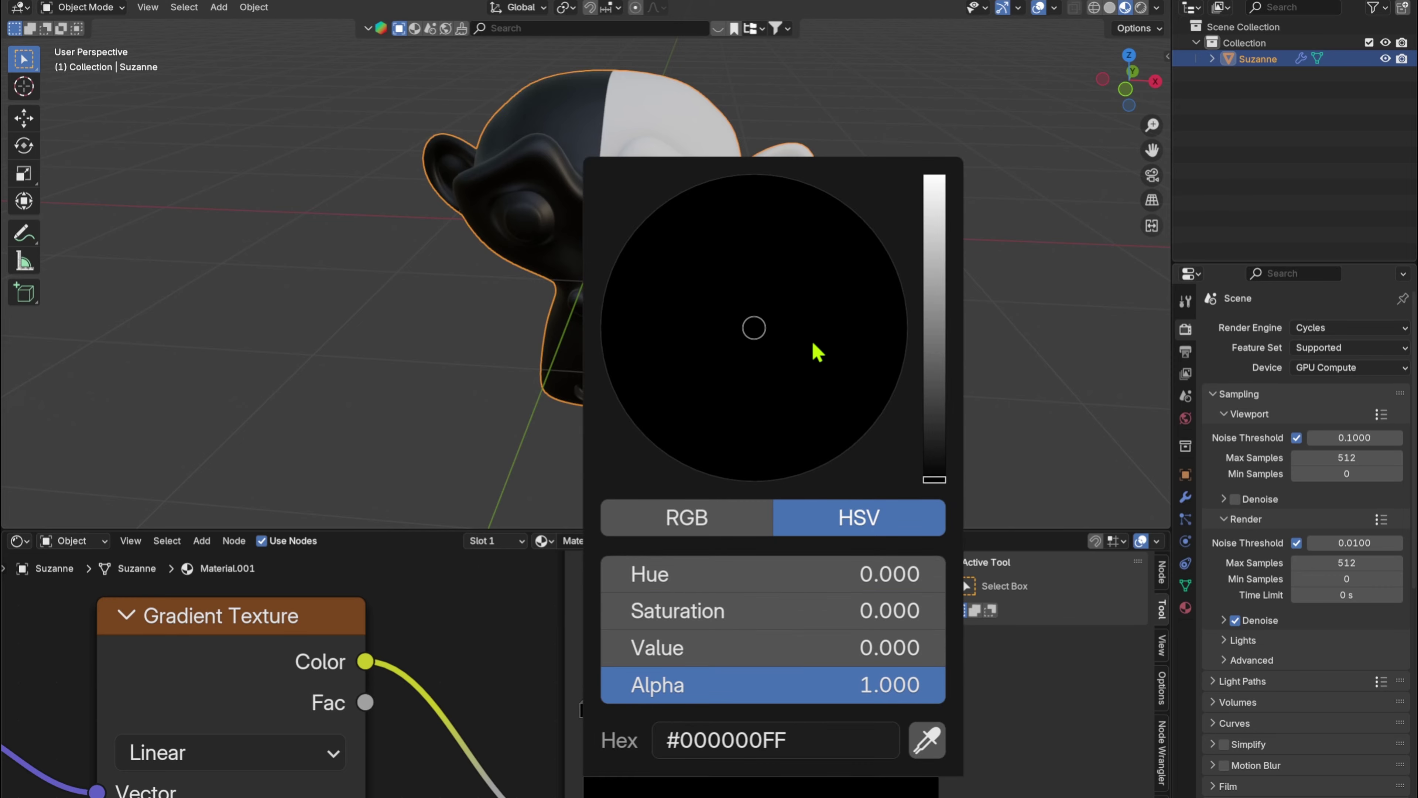
{"action": "left_click_drag", "start_coordinate": [938, 355], "coordinate": [934, 178]}
{"action": "left_click_drag", "start_coordinate": [860, 425], "coordinate": [762, 481]}
{"action": "scroll", "coordinate": [570, 269], "scroll_direction": "up", "scroll_amount": 8}
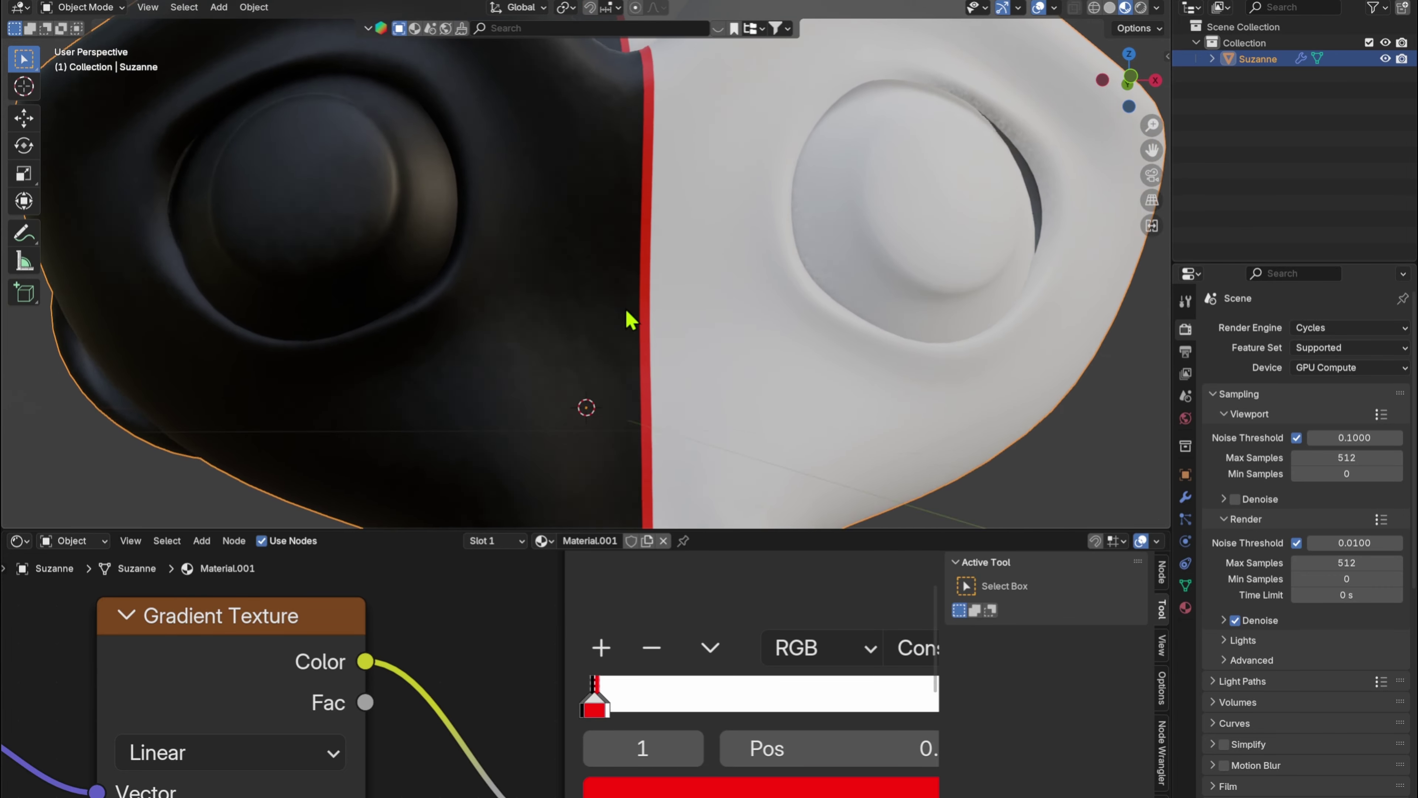
{"action": "scroll", "coordinate": [648, 389], "scroll_direction": "down", "scroll_amount": 8}
{"action": "middle_click_drag", "start_coordinate": [646, 386], "coordinate": [658, 416]}
{"action": "scroll", "coordinate": [659, 415], "scroll_direction": "up", "scroll_amount": 8}
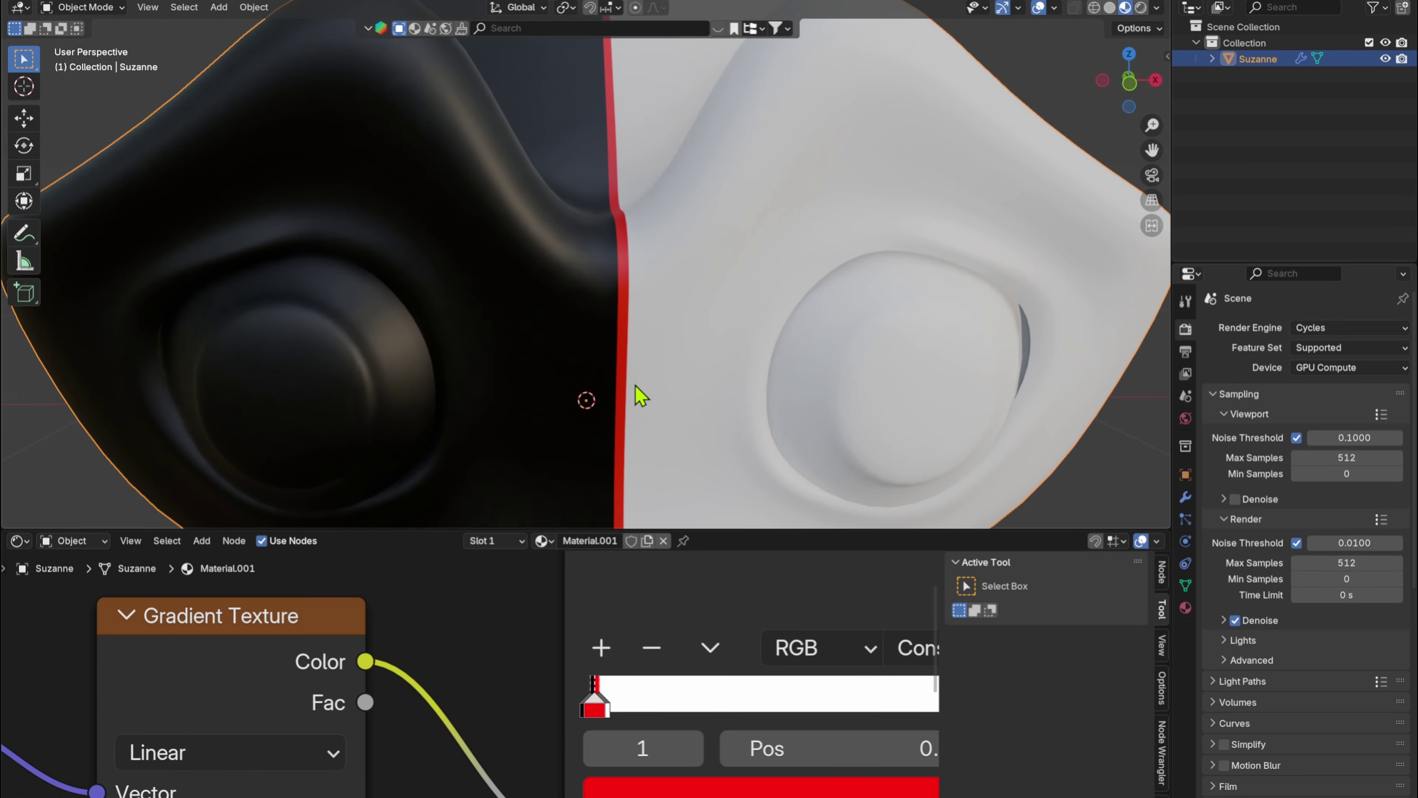
- Duplicate the Color Ramp with its gradient link kept and place the copy below the original
{"action": "scroll", "coordinate": [371, 610], "scroll_direction": "down", "scroll_amount": 5}
{"action": "key", "text": "ctrl+shift+d"}
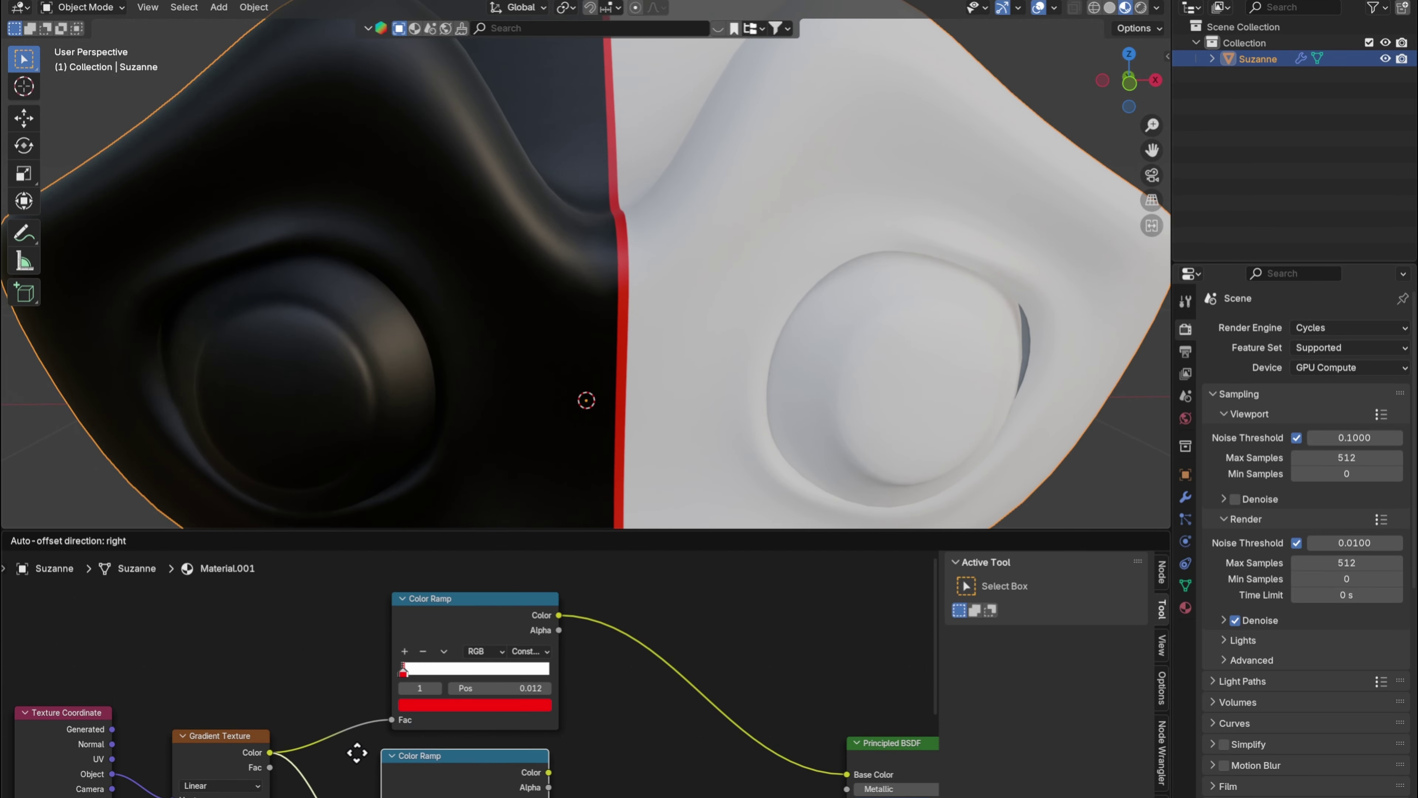
{"action": "left_click", "coordinate": [361, 751]}
{"action": "middle_click_drag", "start_coordinate": [506, 718], "coordinate": [474, 589]}
{"action": "middle_click_drag", "start_coordinate": [486, 645], "coordinate": [440, 710]}
- Duplicate the lower Color Ramp again with its input link, and delete the extra copies
{"action": "key", "text": "ctrl+shift+d"}
{"action": "left_click", "coordinate": [450, 771]}
{"action": "key", "text": "x"}
{"action": "left_click", "coordinate": [438, 634]}
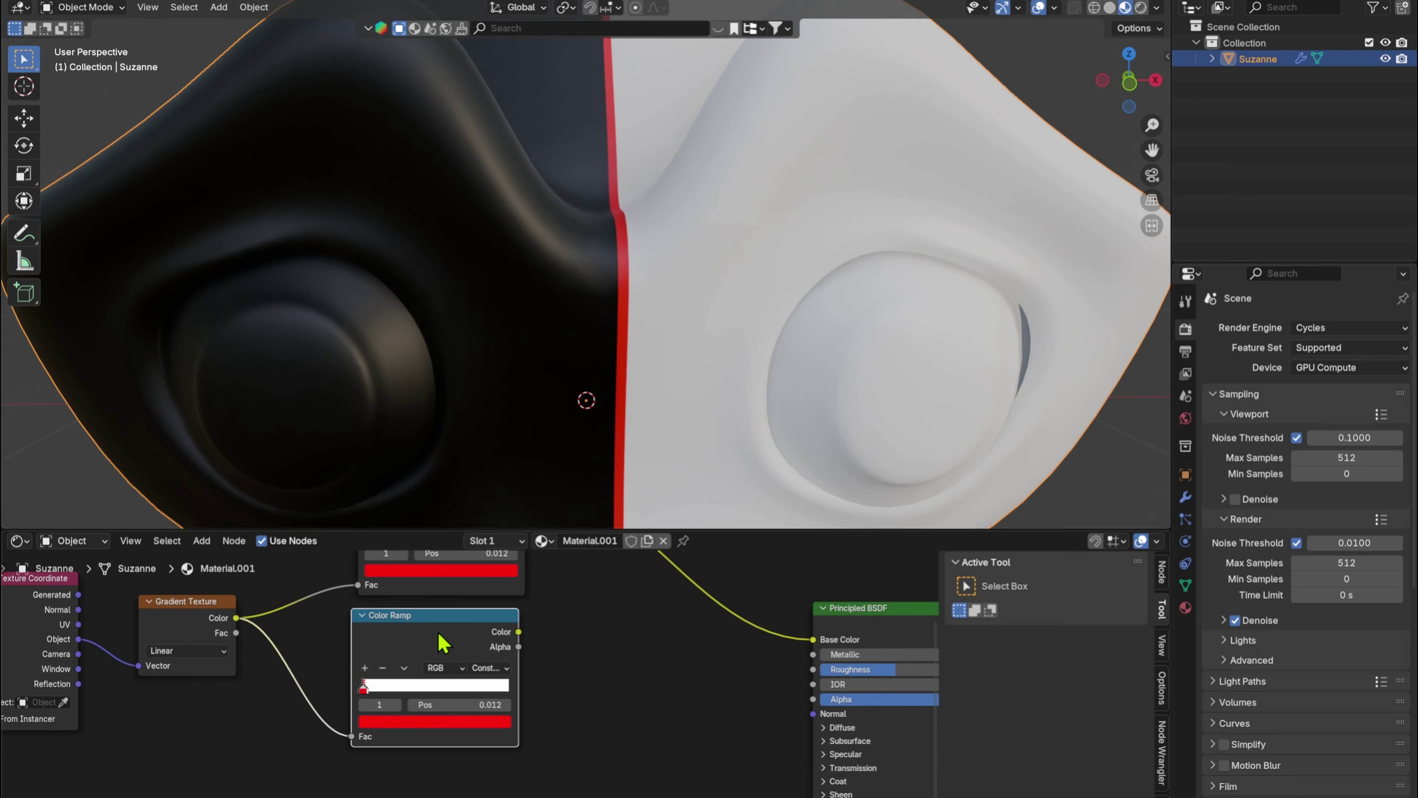
{"action": "key", "text": "ctrl+shift+d"}
{"action": "left_click", "coordinate": [434, 779]}
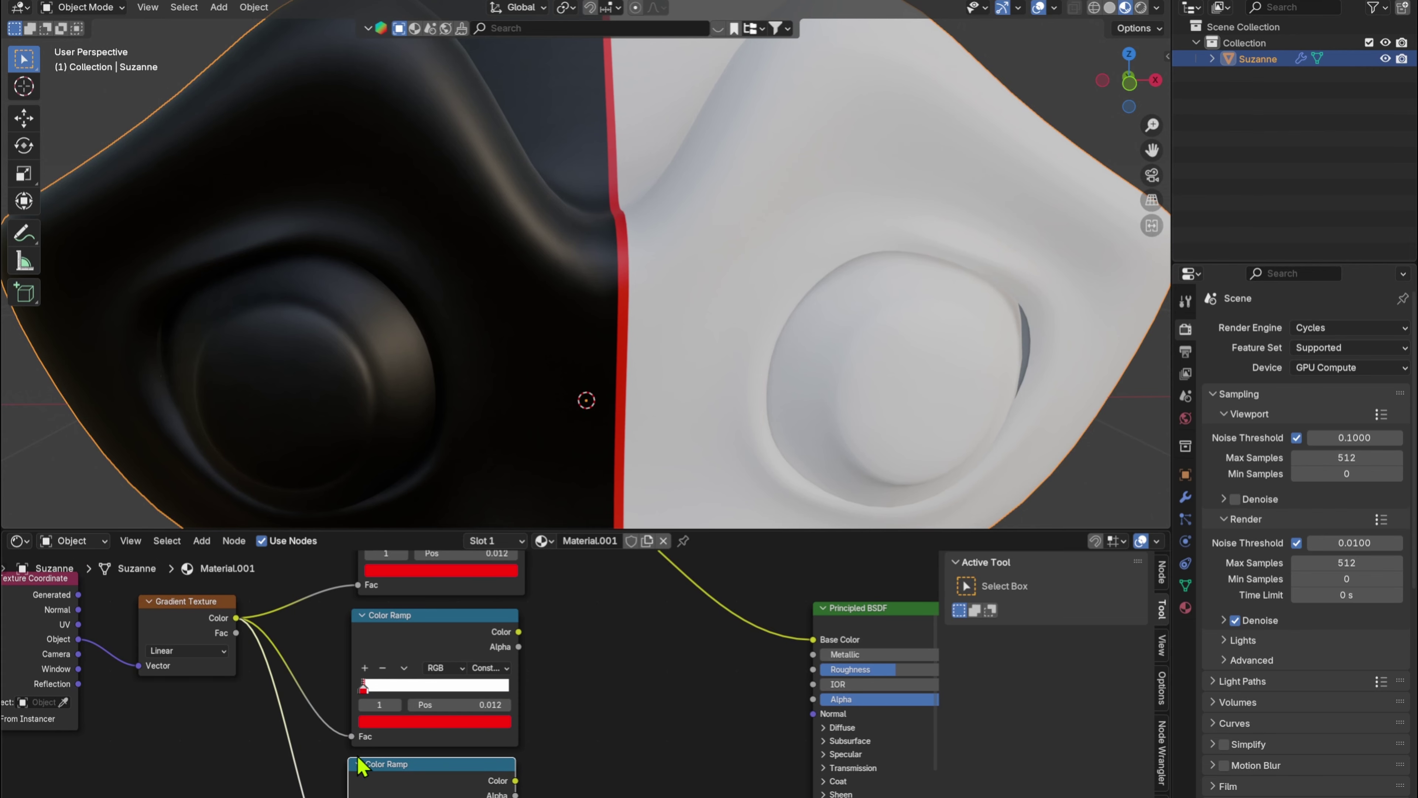
{"action": "key", "text": "x"}
- Align the duplicated Color Ramp directly beneath the original in the node tree
{"action": "middle_click_drag", "start_coordinate": [509, 643], "coordinate": [485, 665]}
{"action": "middle_click_drag", "start_coordinate": [414, 594], "coordinate": [370, 661]}
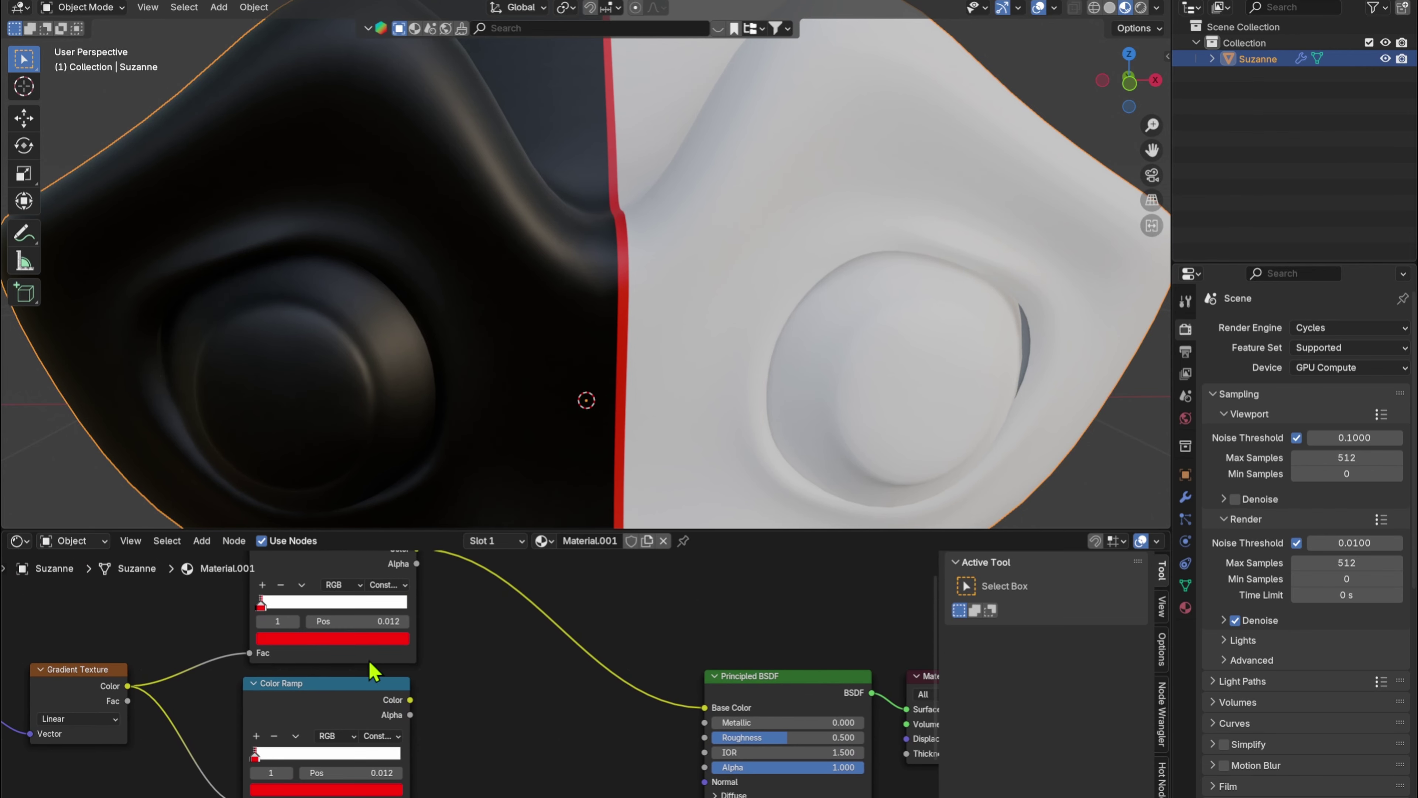
{"action": "left_click_drag", "start_coordinate": [343, 706], "coordinate": [351, 699]}
{"action": "middle_click_drag", "start_coordinate": [528, 641], "coordinate": [498, 640]}
{"action": "middle_click_drag", "start_coordinate": [408, 698], "coordinate": [405, 714]}
{"action": "middle_click_drag", "start_coordinate": [227, 726], "coordinate": [228, 695]}
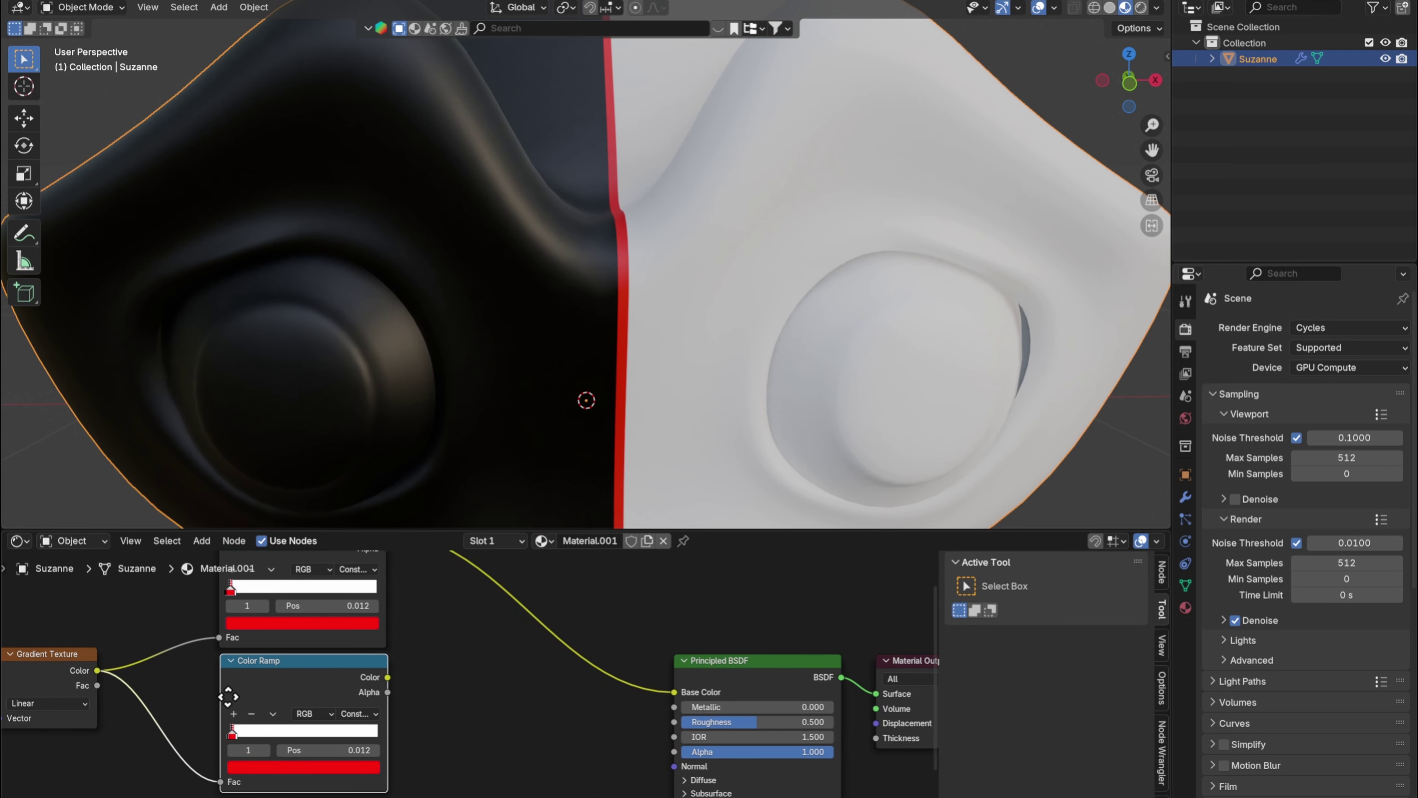
{"action": "left_click_drag", "start_coordinate": [334, 677], "coordinate": [352, 699]}
- Try moving a stop in the original Color Ramp, and undo the change
{"action": "scroll", "coordinate": [318, 725], "scroll_direction": "up", "scroll_amount": 7}
{"action": "middle_click_drag", "start_coordinate": [351, 714], "coordinate": [563, 568]}
{"action": "scroll", "coordinate": [494, 687], "scroll_direction": "up", "scroll_amount": 6}
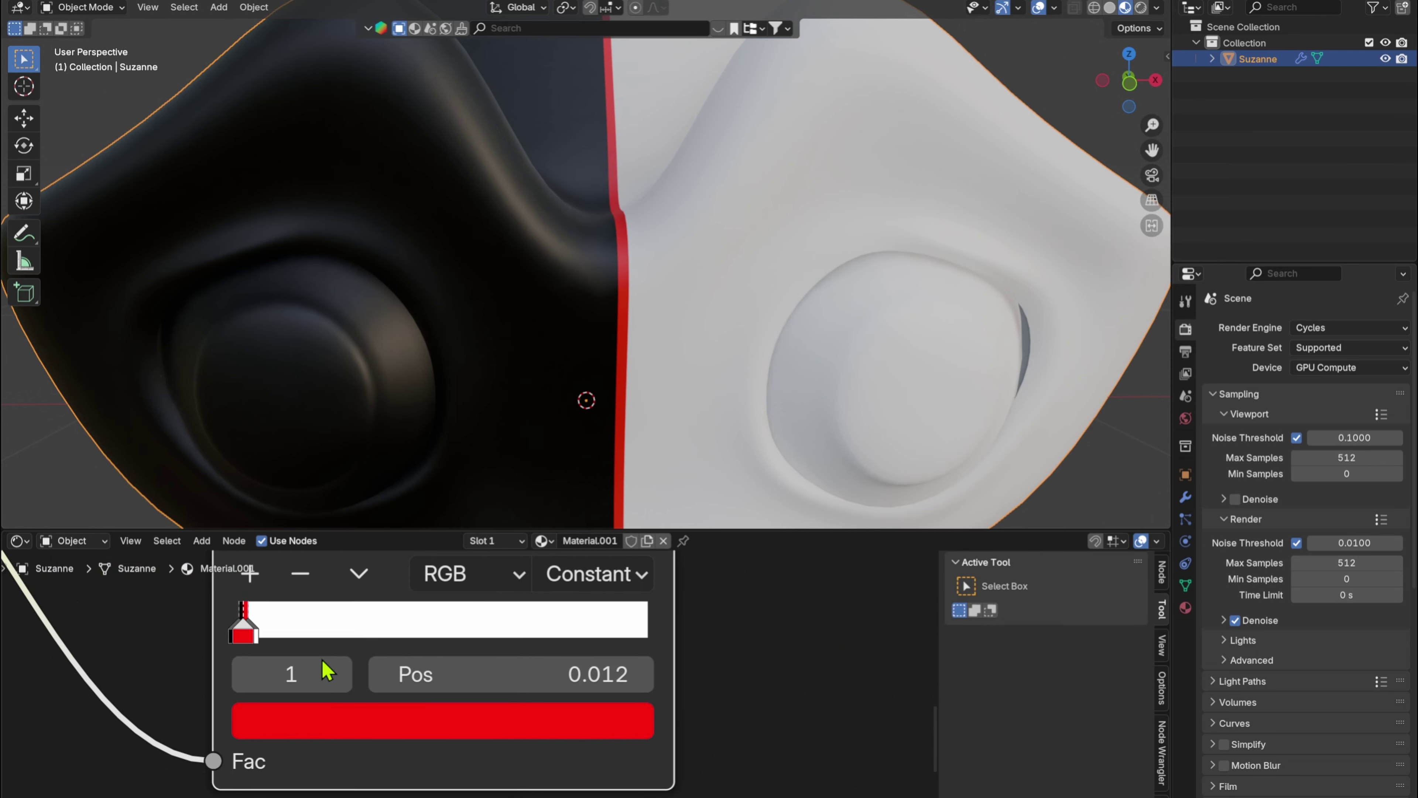
{"action": "middle_click_drag", "start_coordinate": [324, 665], "coordinate": [403, 726]}
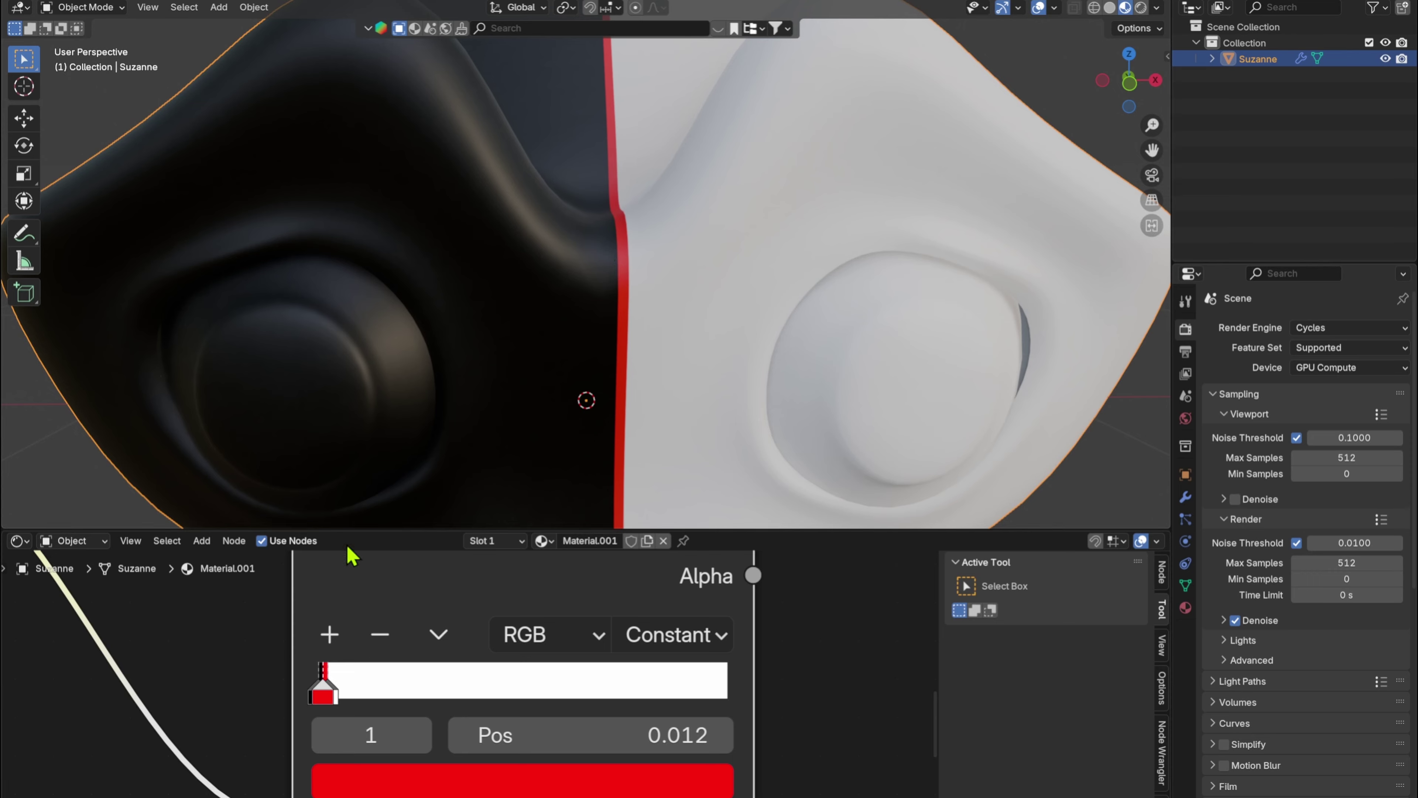
{"action": "middle_click_drag", "start_coordinate": [464, 793], "coordinate": [411, 738]}
{"action": "left_click_drag", "start_coordinate": [282, 635], "coordinate": [313, 642]}
{"action": "key", "text": "ctrl+z"}
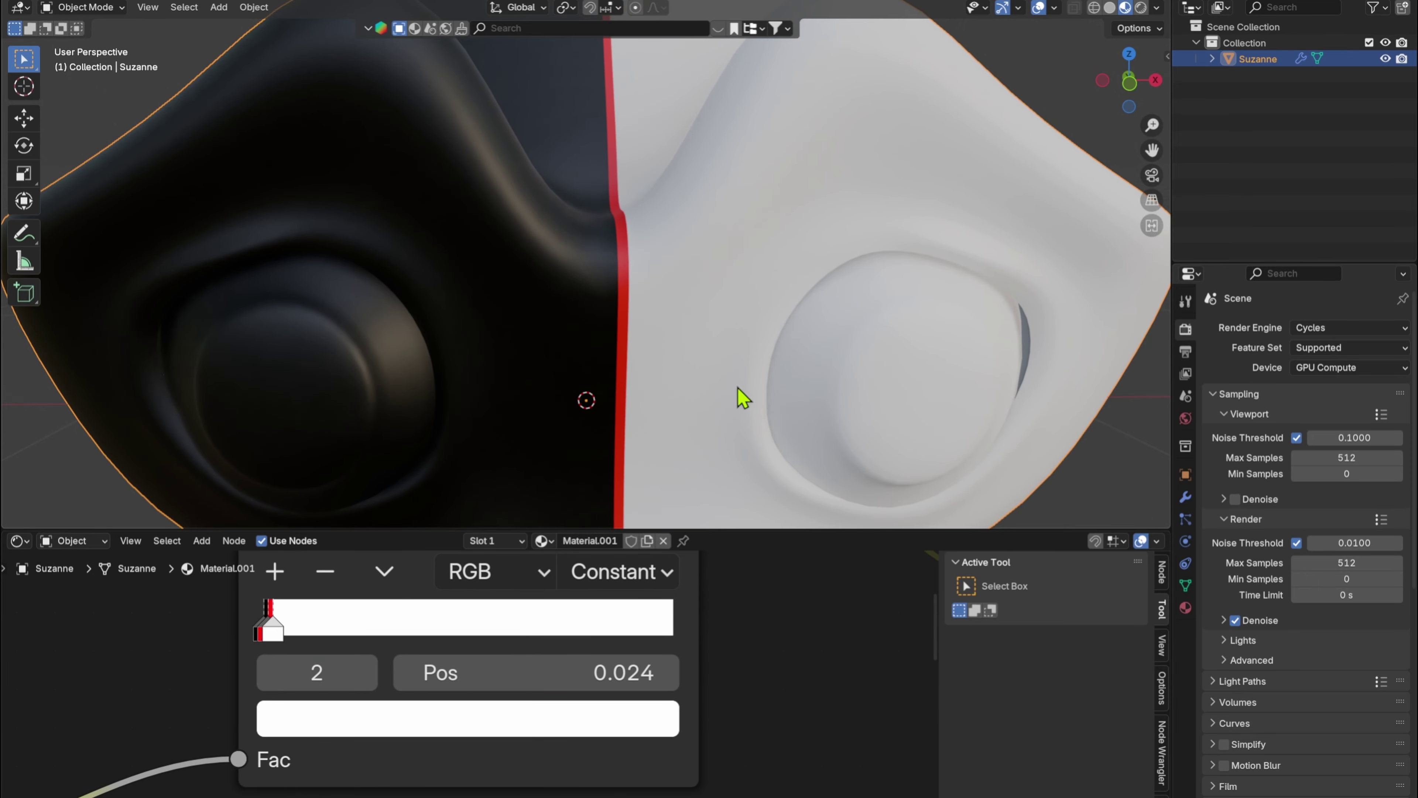
{"action": "key", "text": "ctrl+z"}
- Cycle through the duplicated Color Ramp's stops and remove its white stop
{"action": "middle_click_drag", "start_coordinate": [528, 713], "coordinate": [556, 597]}
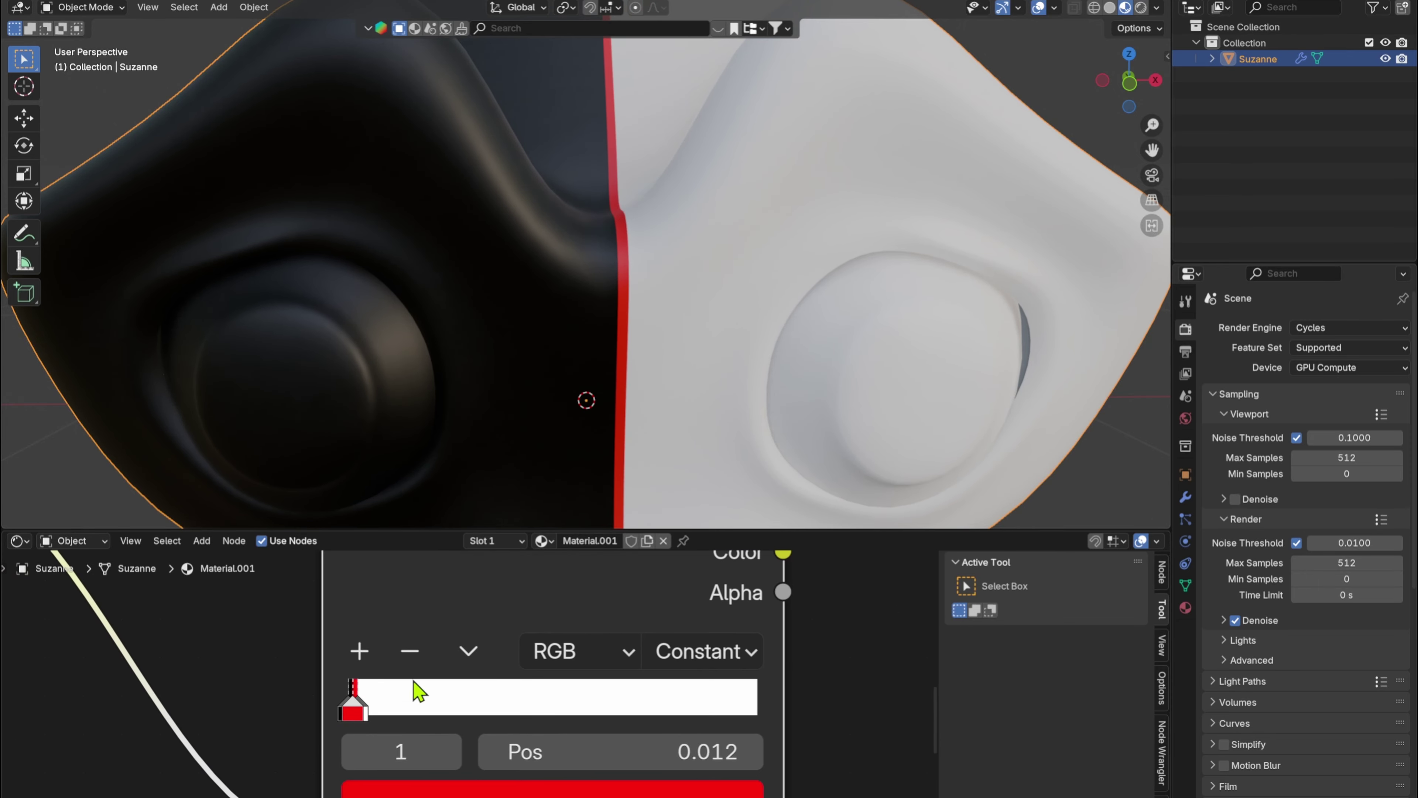
{"action": "left_click", "coordinate": [442, 761]}
{"action": "left_click", "coordinate": [348, 758]}
{"action": "left_click", "coordinate": [348, 758]}
{"action": "left_click", "coordinate": [445, 750]}
{"action": "left_click", "coordinate": [445, 750]}
{"action": "scroll", "coordinate": [433, 701], "scroll_direction": "down", "scroll_amount": 3}
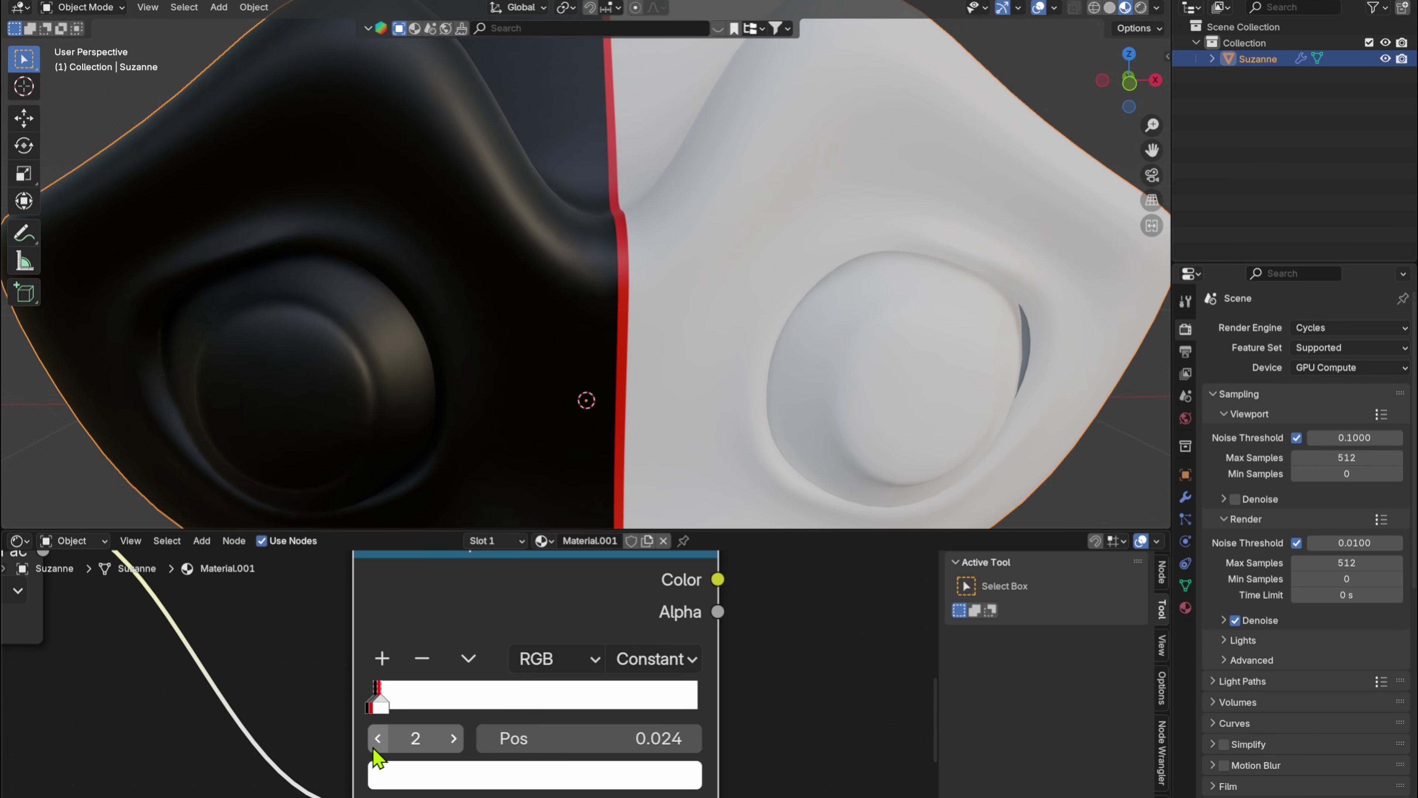
{"action": "scroll", "coordinate": [379, 758], "scroll_direction": "down", "scroll_amount": 4}
{"action": "middle_click_drag", "start_coordinate": [570, 662], "coordinate": [335, 691]}
{"action": "scroll", "coordinate": [335, 693], "scroll_direction": "up", "scroll_amount": 5}
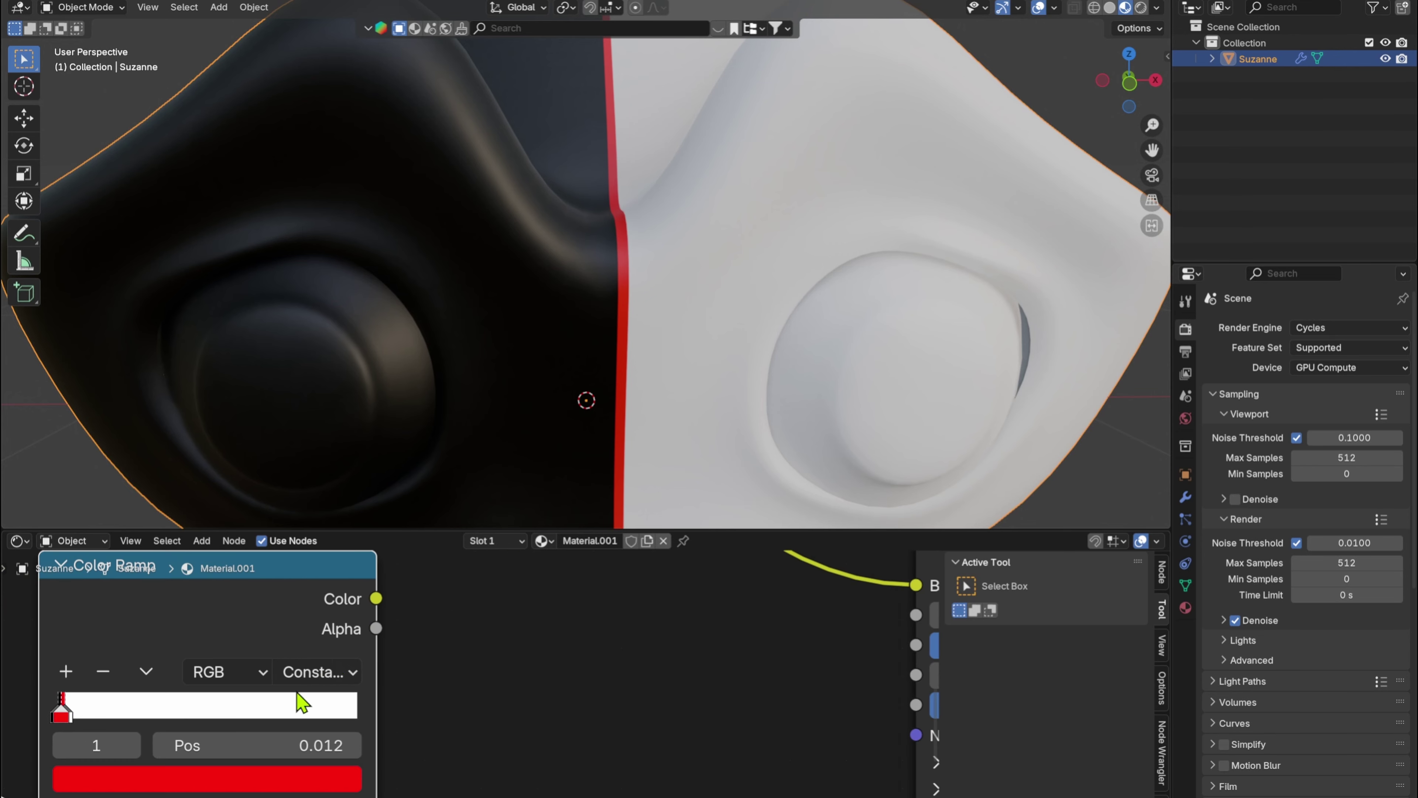
{"action": "left_click", "coordinate": [526, 668]}
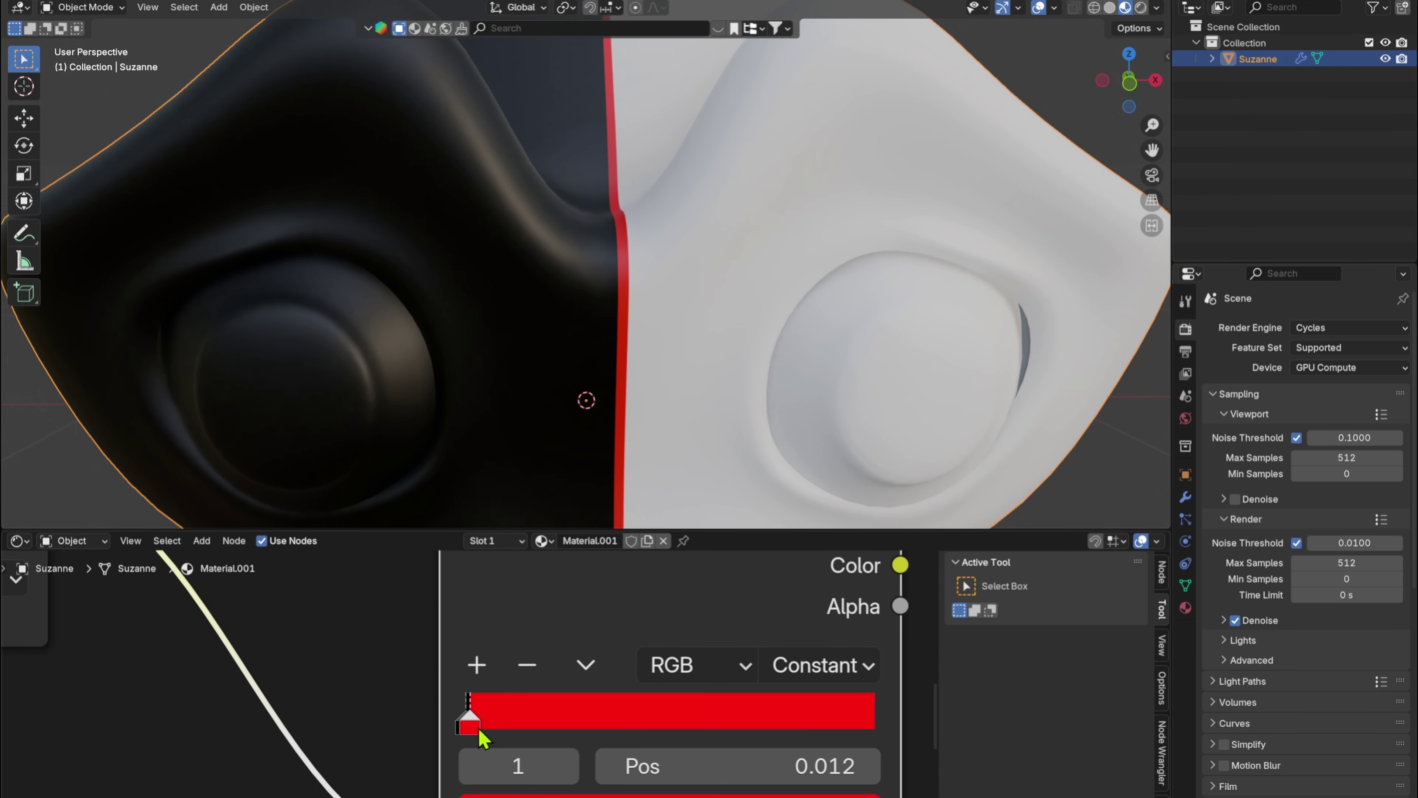
- Change the duplicated Color Ramp's red stop to white
{"action": "middle_click_drag", "start_coordinate": [871, 793], "coordinate": [130, 793]}
{"action": "middle_click_drag", "start_coordinate": [494, 713], "coordinate": [690, 609]}
{"action": "scroll", "coordinate": [424, 718], "scroll_direction": "down", "scroll_amount": 6}
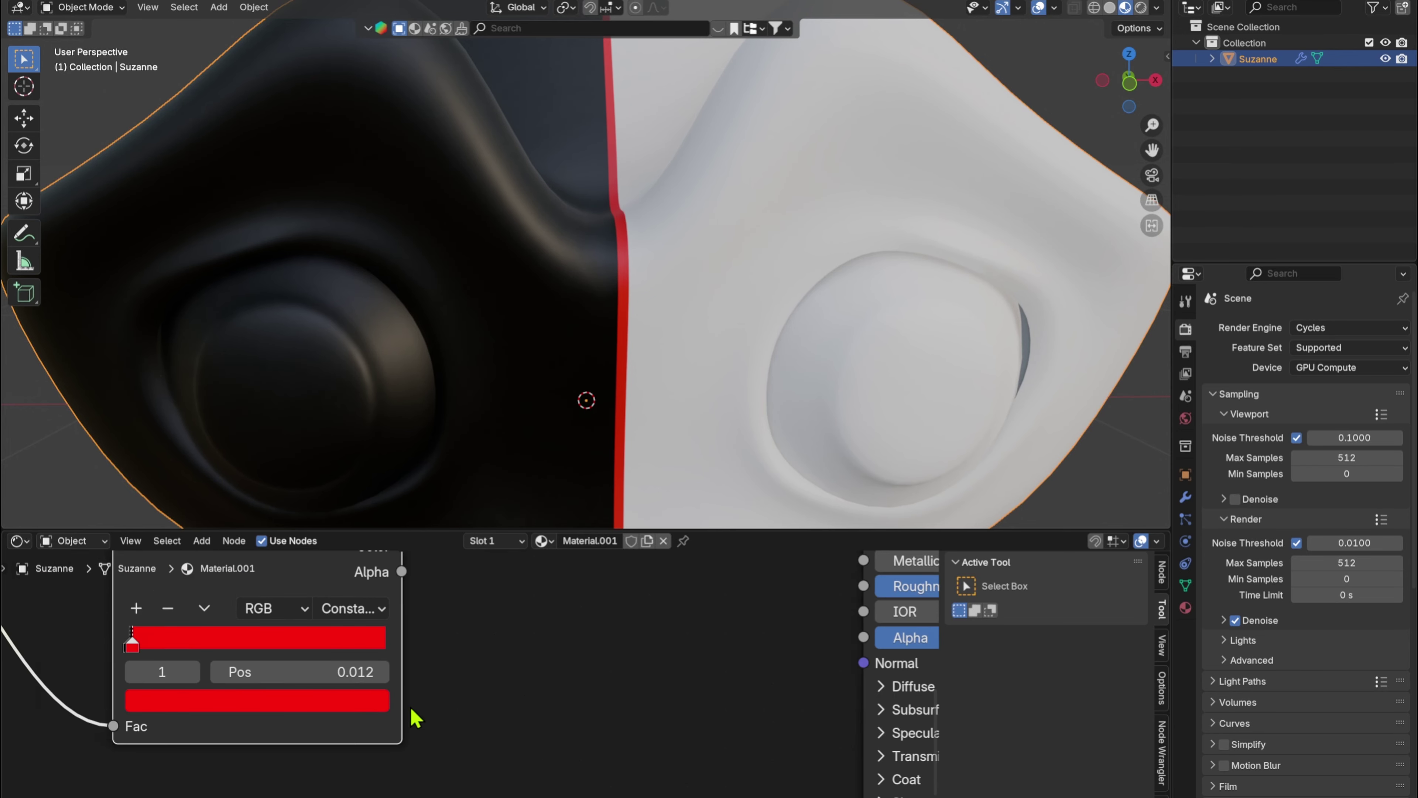
{"action": "left_click", "coordinate": [338, 693]}
{"action": "mouse_move", "coordinate": [359, 628]}
{"action": "left_mouse_down"}
{"action": "mouse_move", "coordinate": [224, 628]}
{"action": "mouse_move", "coordinate": [359, 629]}
{"action": "left_mouse_up"}
{"action": "left_click_drag", "start_coordinate": [359, 614], "coordinate": [210, 613]}
- Preview the duplicated Color Ramp's black and white mask on the model, and restore the Principled BSDF output
{"action": "middle_click_drag", "start_coordinate": [532, 641], "coordinate": [581, 726]}
{"action": "left_click_drag", "start_coordinate": [388, 673], "coordinate": [349, 657]}
{"action": "left_click", "coordinate": [350, 657], "text": "ctrl+shift"}
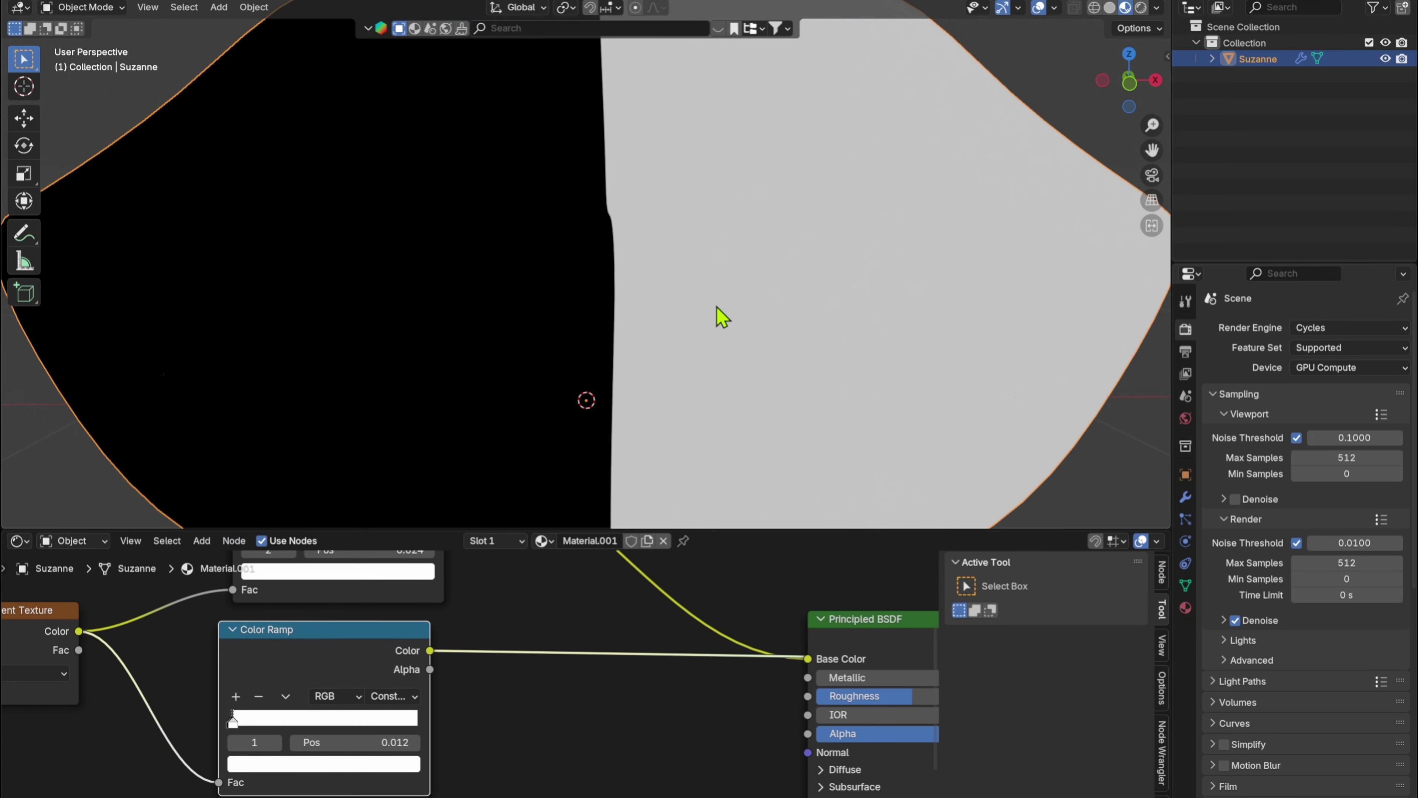
{"action": "middle_click_drag", "start_coordinate": [429, 631], "coordinate": [472, 745]}
{"action": "left_click", "coordinate": [447, 592], "text": "ctrl+shift"}
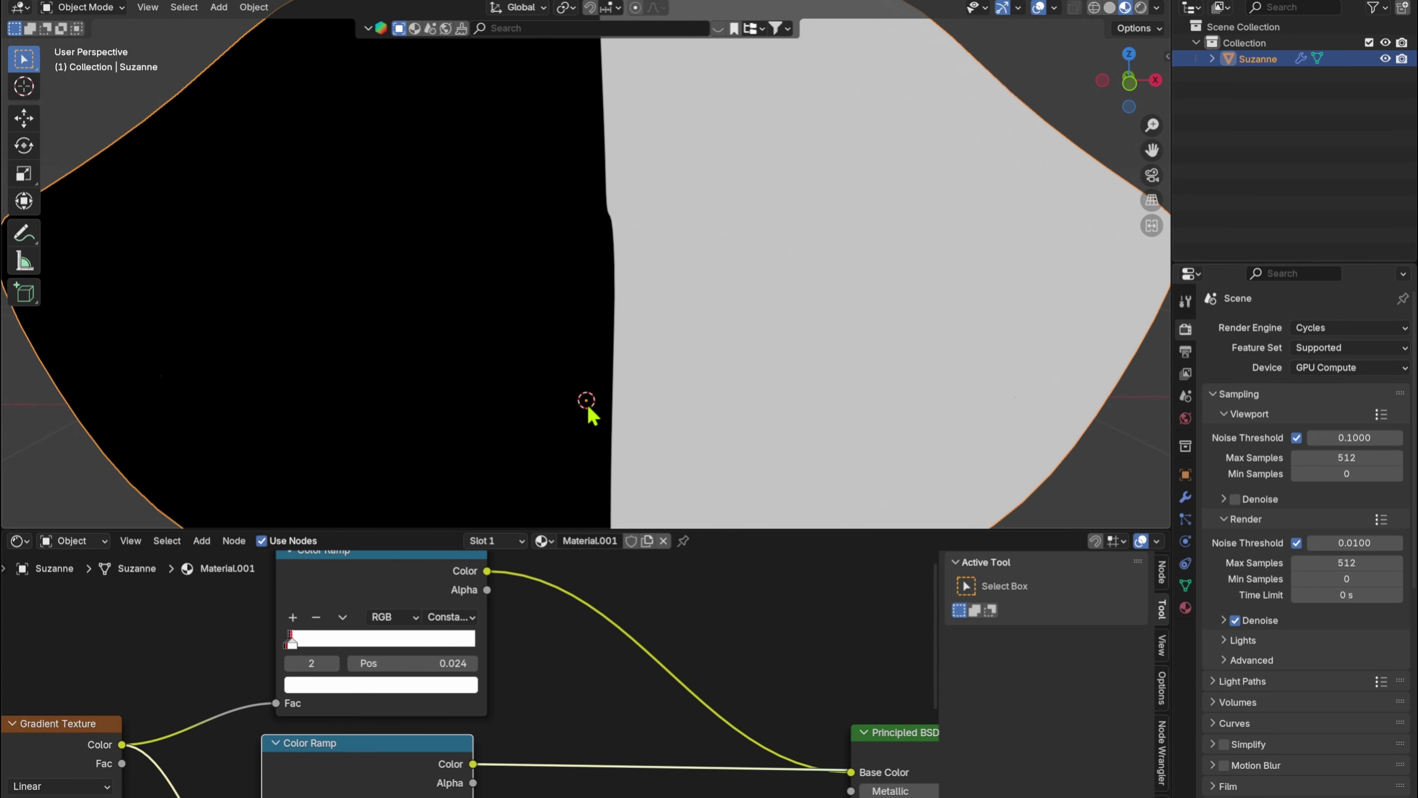
{"action": "key", "text": "ctrl+z"}
- Move the duplicated Color Ramp further down, leaving a gap below the original ramp
{"action": "scroll", "coordinate": [503, 719], "scroll_direction": "down", "scroll_amount": 10}
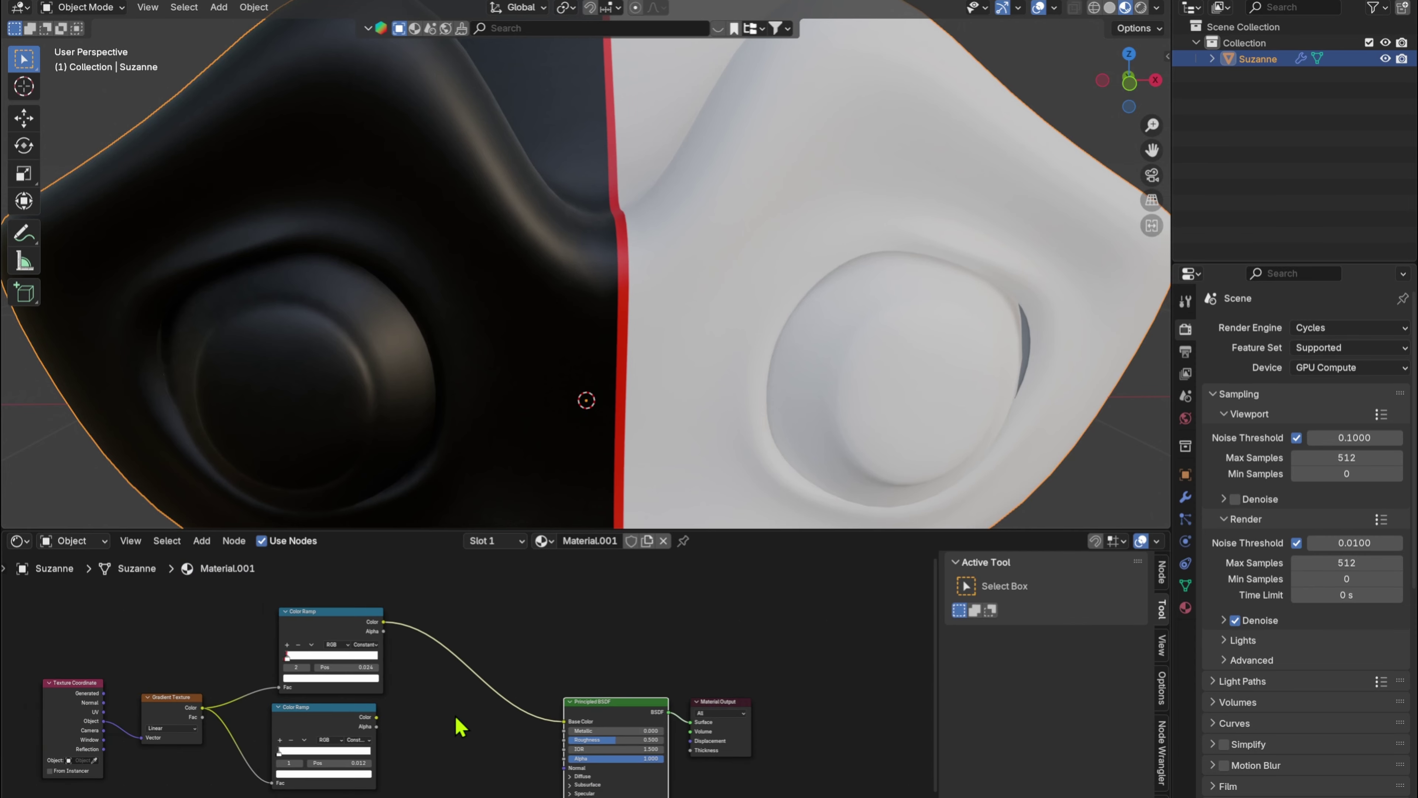
{"action": "middle_click_drag", "start_coordinate": [451, 715], "coordinate": [539, 643]}
{"action": "left_click_drag", "start_coordinate": [415, 644], "coordinate": [406, 702]}
{"action": "scroll", "coordinate": [478, 695], "scroll_direction": "up", "scroll_amount": 3}
{"action": "middle_click_drag", "start_coordinate": [610, 587], "coordinate": [610, 653]}
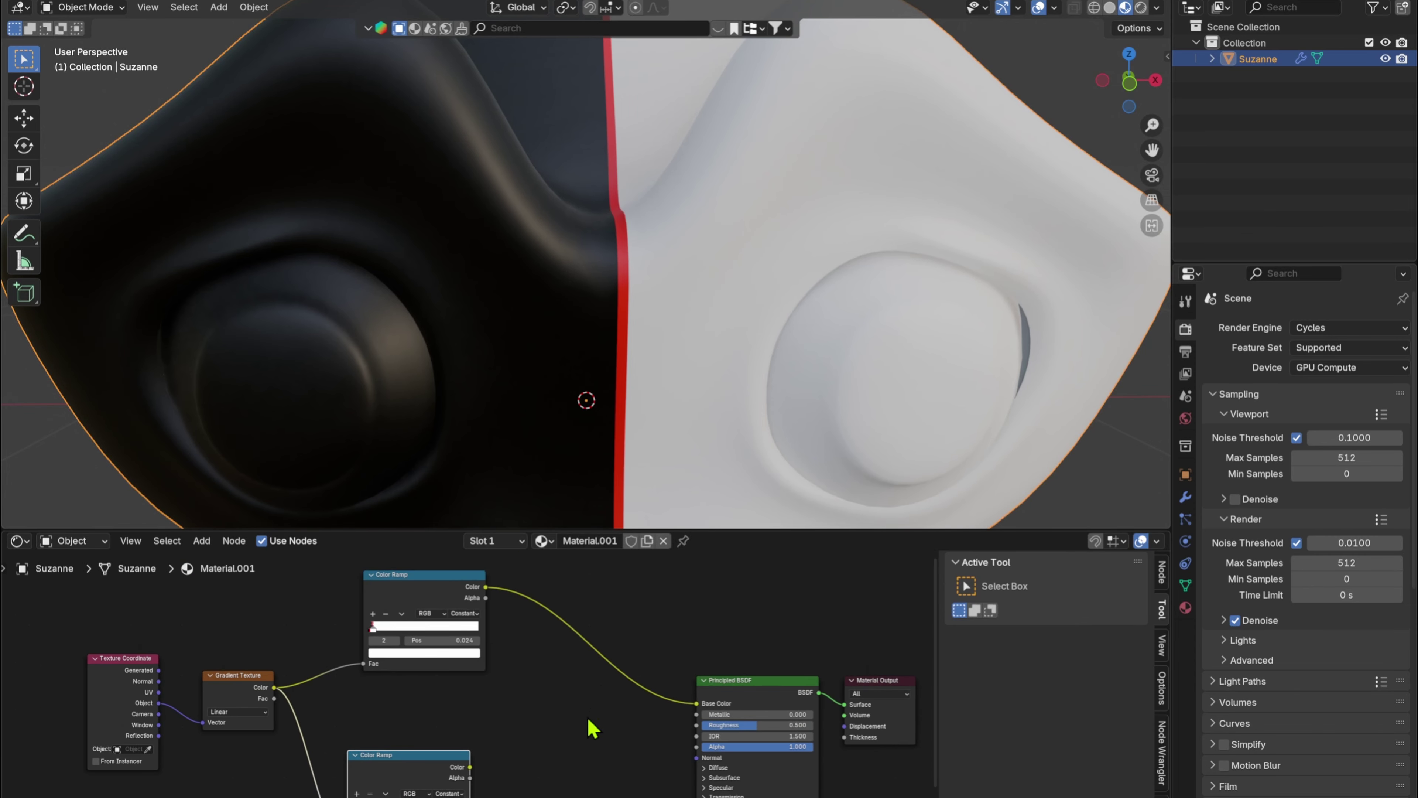
- Add a Magic Texture node beside the duplicated Color Ramp and rearrange the two nodes with space between them
{"action": "middle_click_drag", "start_coordinate": [589, 721], "coordinate": [585, 571]}
{"action": "key", "text": "shift+a"}
{"action": "left_click", "coordinate": [584, 567]}
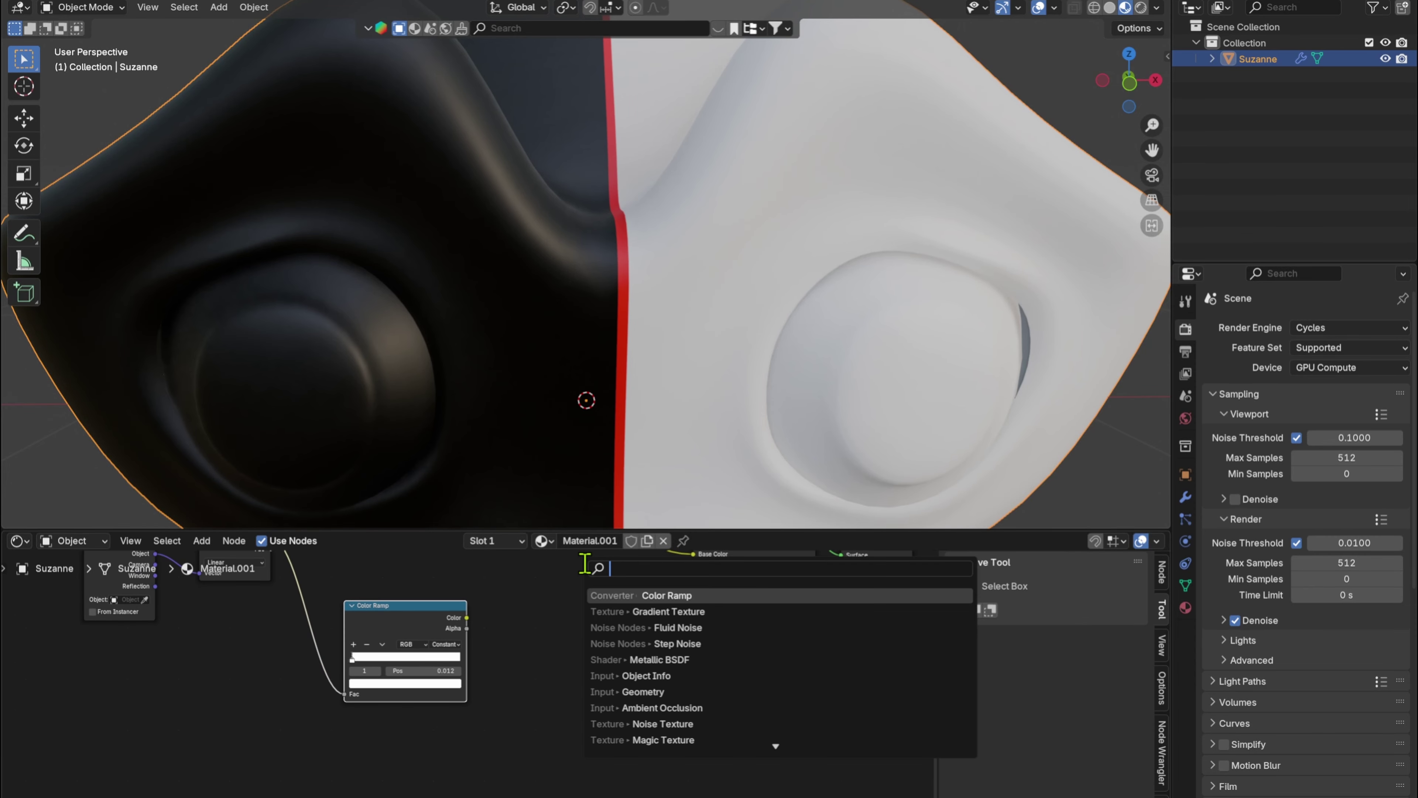
{"action": "type", "text": "magic"}
{"action": "key", "text": "Return"}
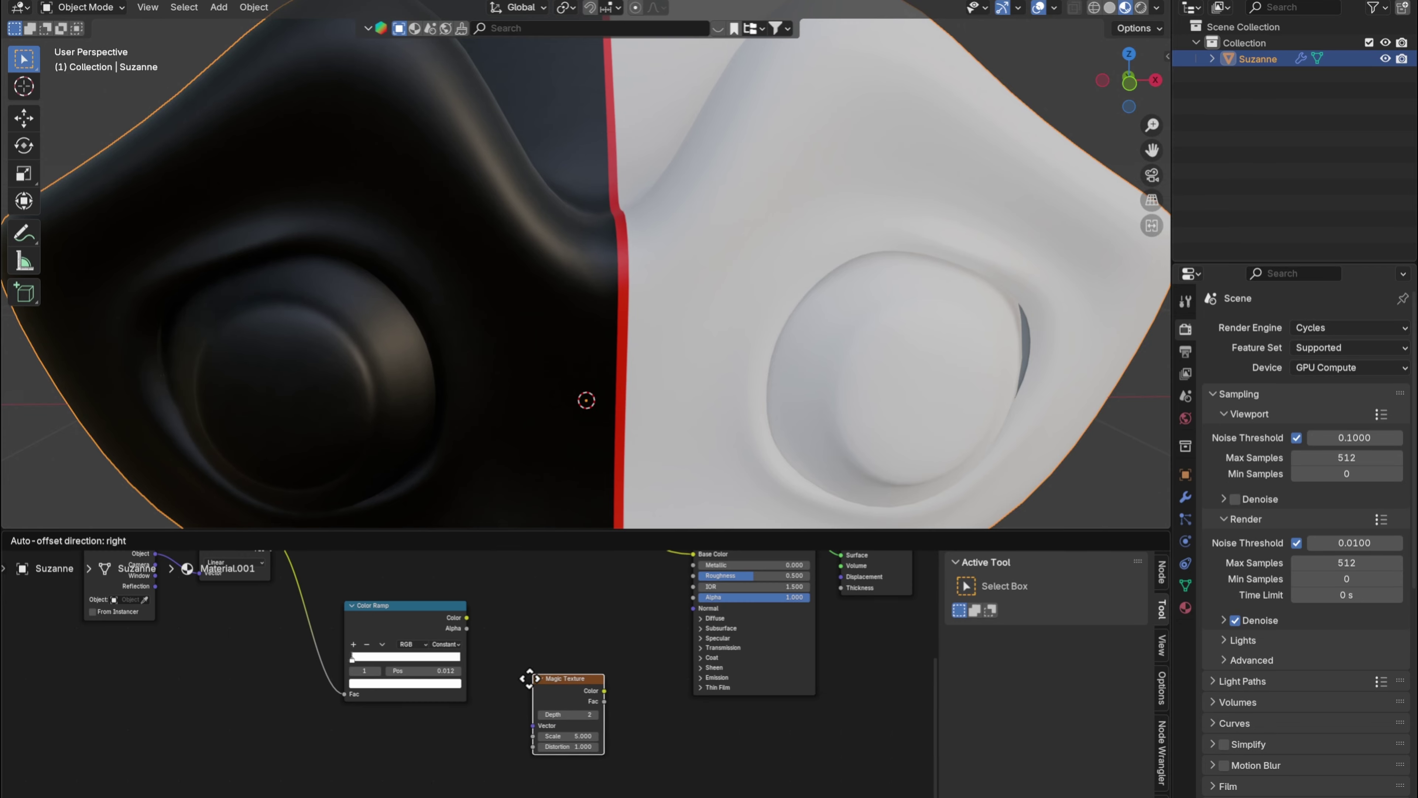
{"action": "left_click", "coordinate": [502, 609]}
{"action": "scroll", "coordinate": [488, 636], "scroll_direction": "up", "scroll_amount": 5}
{"action": "middle_click_drag", "start_coordinate": [487, 636], "coordinate": [435, 765]}
{"action": "left_click_drag", "start_coordinate": [352, 701], "coordinate": [276, 717]}
{"action": "left_click_drag", "start_coordinate": [518, 720], "coordinate": [466, 786]}
{"action": "middle_click_drag", "start_coordinate": [468, 784], "coordinate": [478, 693]}
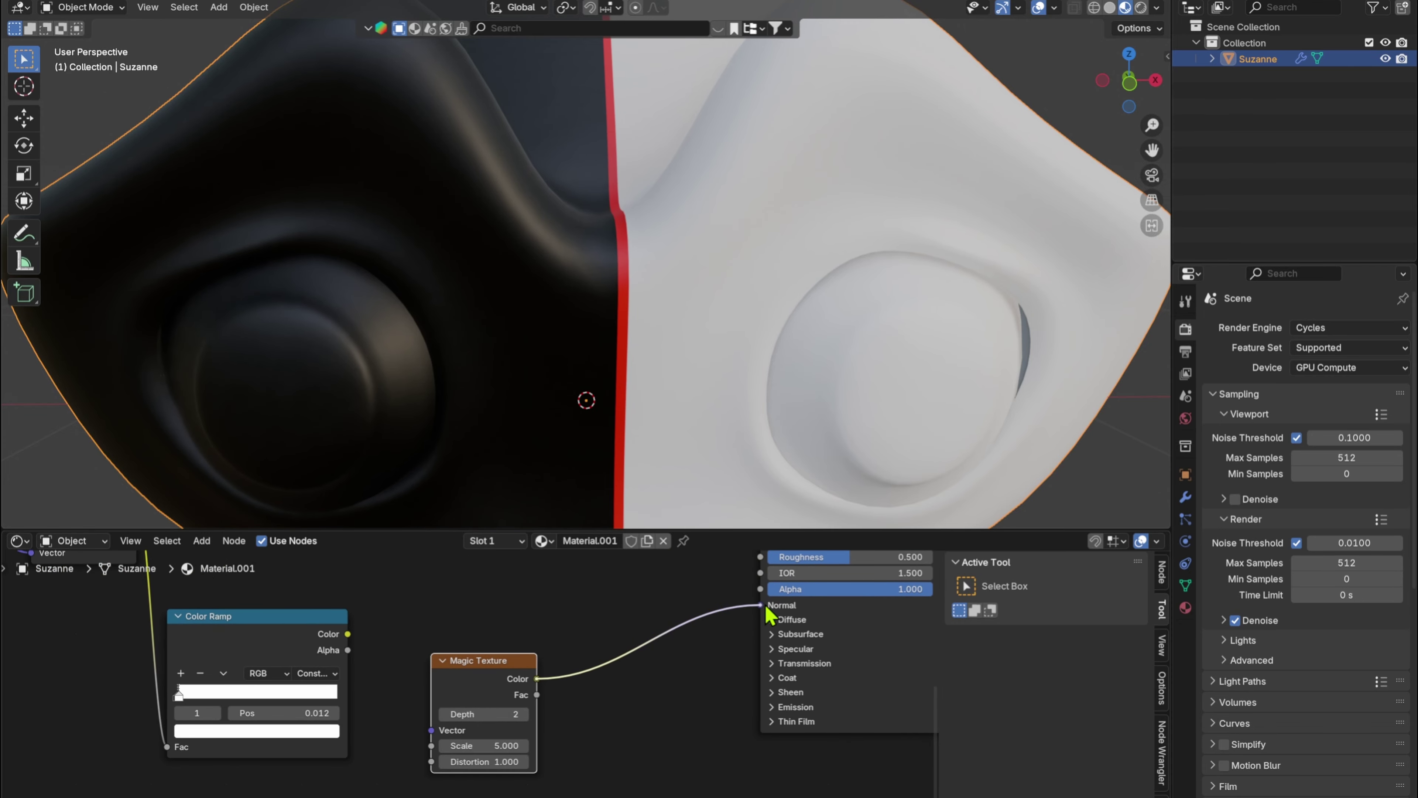
- Feed the Magic Texture's Color into the Principled BSDF's Normal through a new Bump node's Height
{"action": "left_click_drag", "start_coordinate": [769, 615], "coordinate": [649, 586]}
{"action": "type", "text": "bump"}
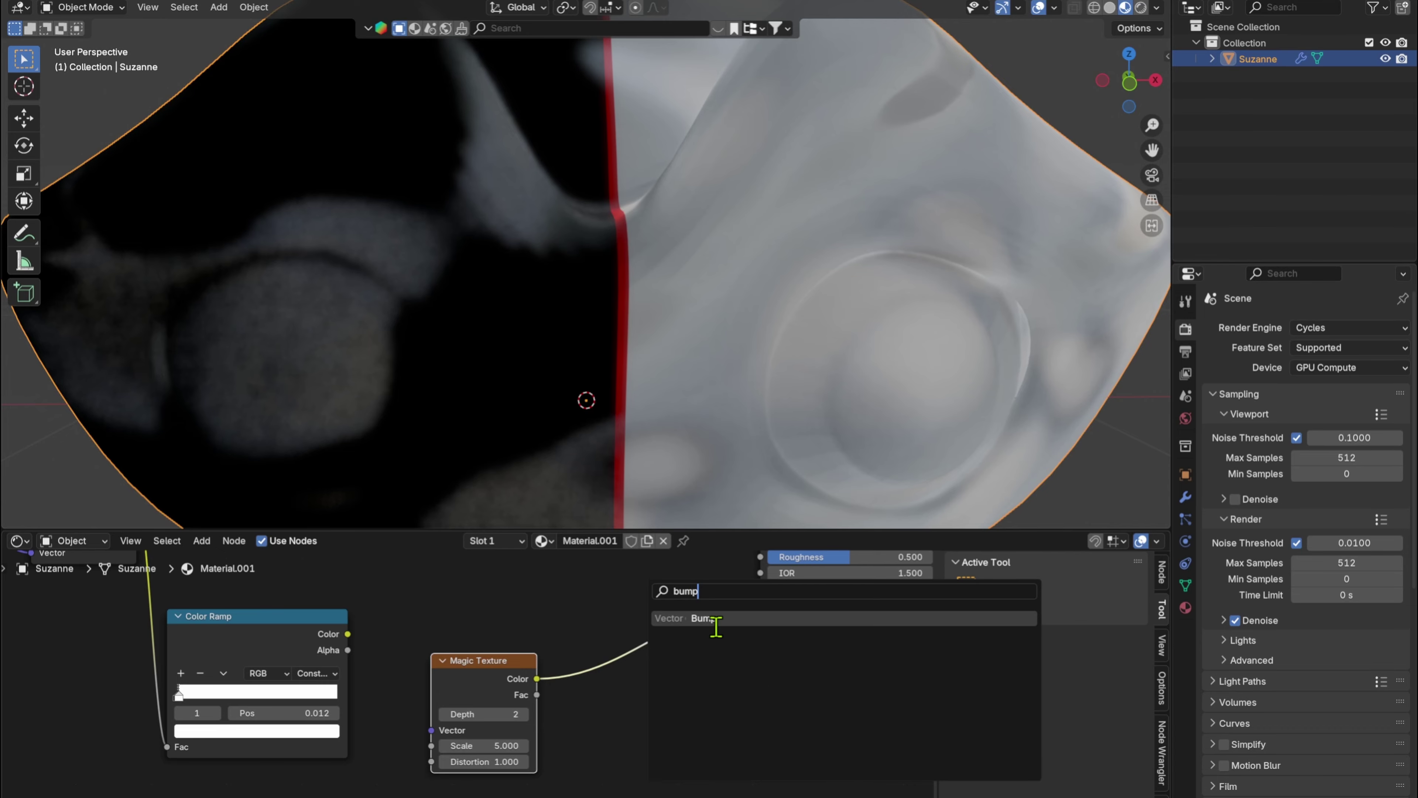
{"action": "left_click", "coordinate": [716, 618]}
{"action": "left_click", "coordinate": [684, 680]}
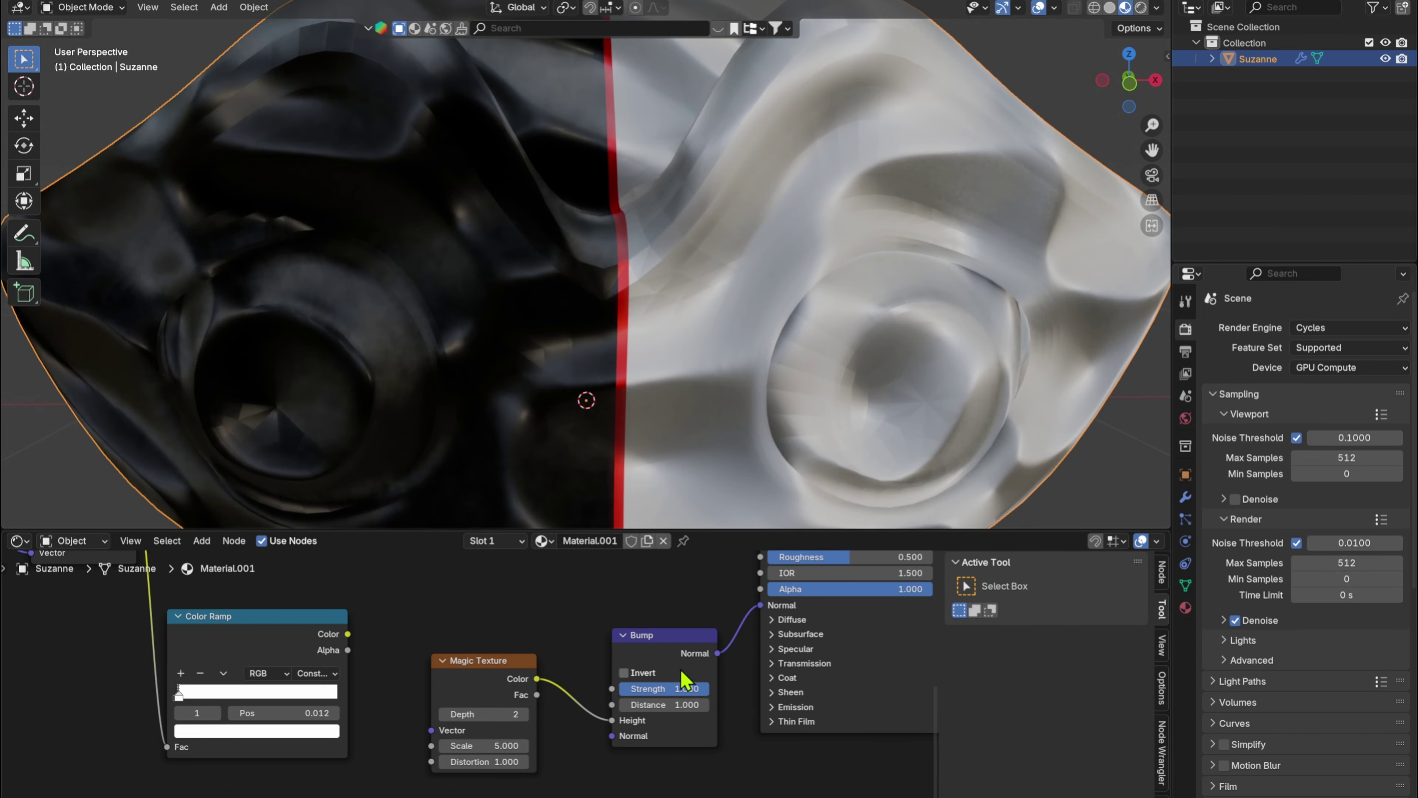
- Set the Magic Texture's scale to 16.9 and inspect the surface relief up close and from several angles
{"action": "scroll", "coordinate": [763, 398], "scroll_direction": "down", "scroll_amount": 5}
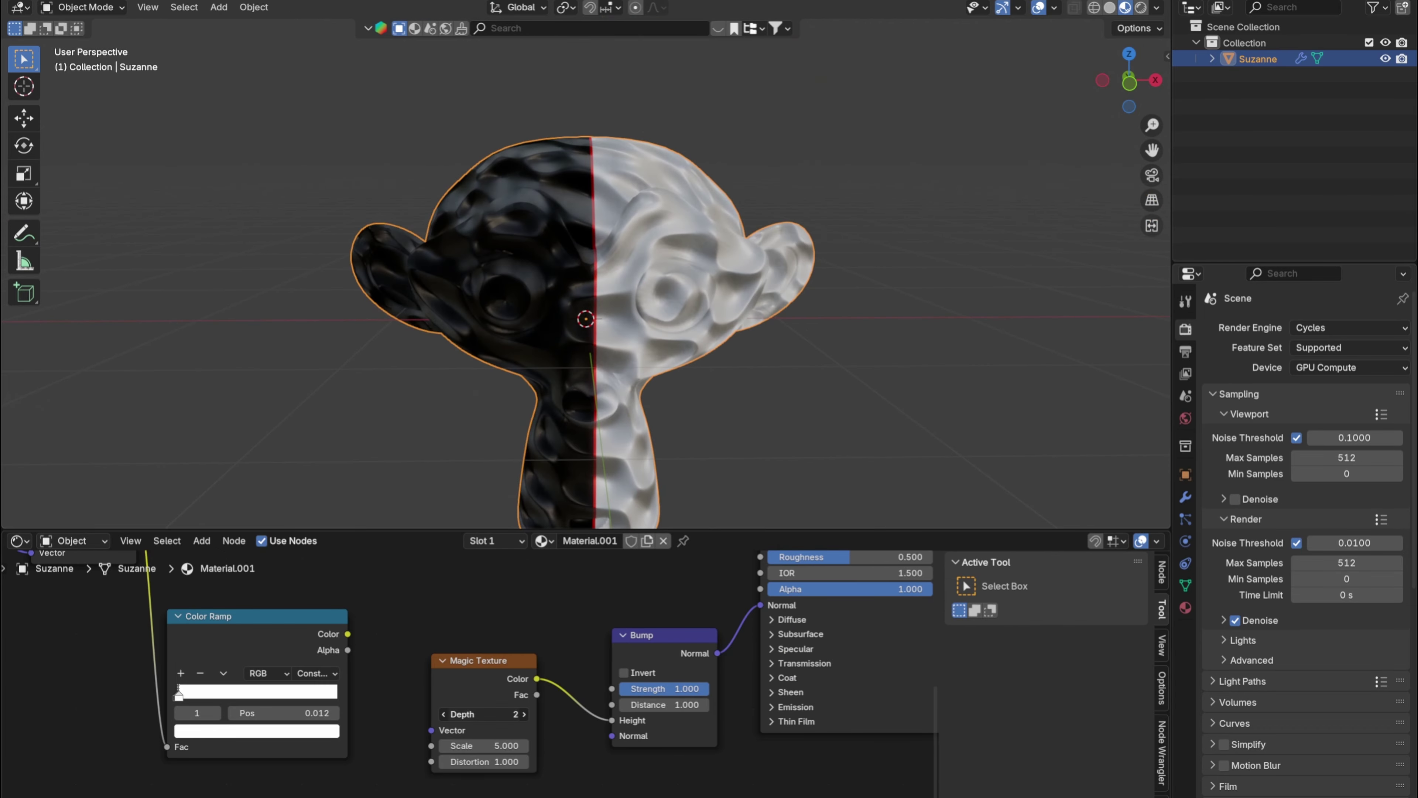
{"action": "left_click_drag", "start_coordinate": [468, 746], "coordinate": [461, 714]}
{"action": "scroll", "coordinate": [720, 293], "scroll_direction": "up", "scroll_amount": 6}
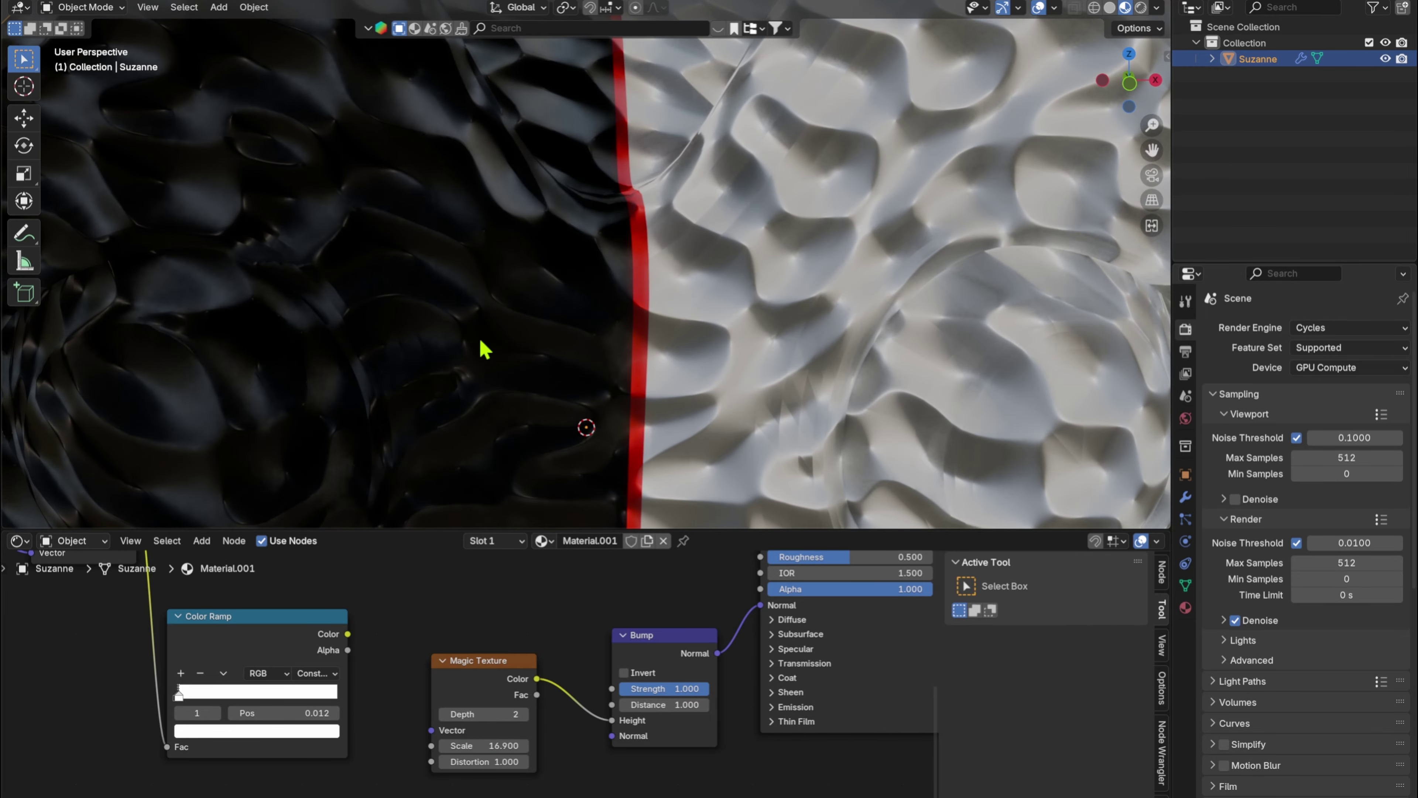
{"action": "scroll", "coordinate": [586, 317], "scroll_direction": "down", "scroll_amount": 6}
{"action": "middle_click_drag", "start_coordinate": [586, 317], "coordinate": [582, 284]}
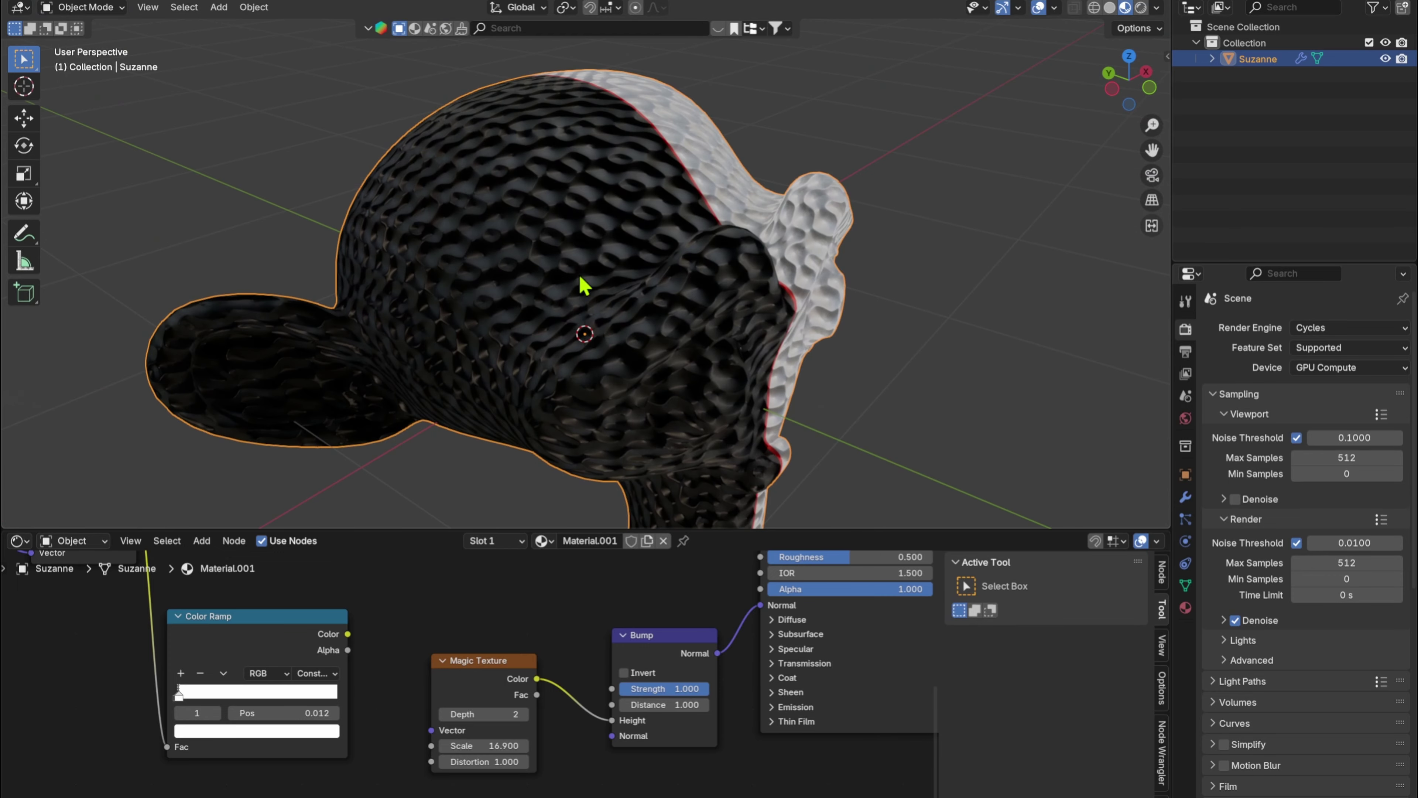
{"action": "scroll", "coordinate": [706, 616], "scroll_direction": "up", "scroll_amount": 3}
{"action": "middle_click_drag", "start_coordinate": [762, 306], "coordinate": [709, 307]}
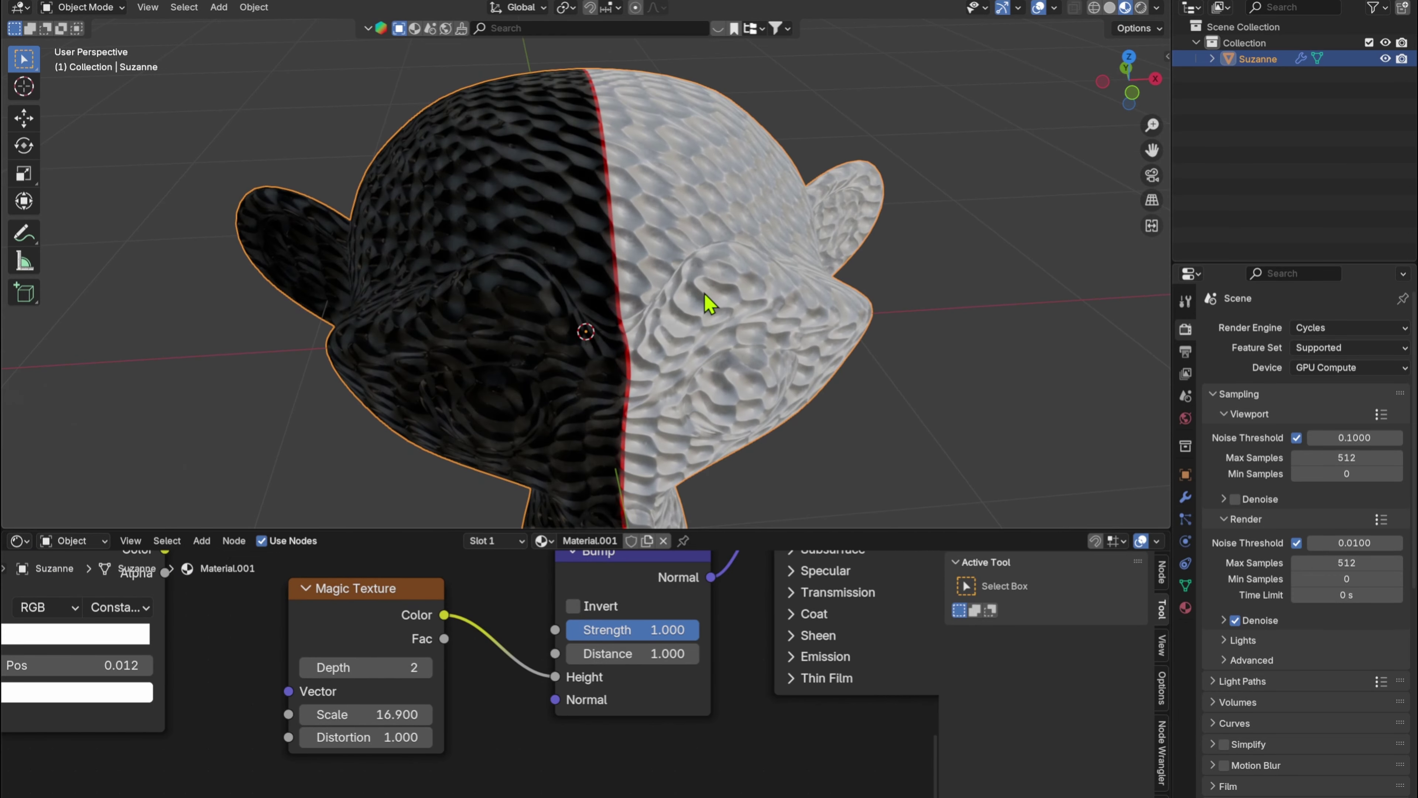
- Move the Magic Texture and Bump nodes further down, below the duplicated Color Ramp, and deselect Suzanne in the viewport
{"action": "scroll", "coordinate": [559, 654], "scroll_direction": "down", "scroll_amount": 5}
{"action": "left_click_drag", "start_coordinate": [414, 622], "coordinate": [547, 738]}
{"action": "left_click_drag", "start_coordinate": [534, 633], "coordinate": [516, 728]}
{"action": "middle_click_drag", "start_coordinate": [665, 318], "coordinate": [659, 244]}
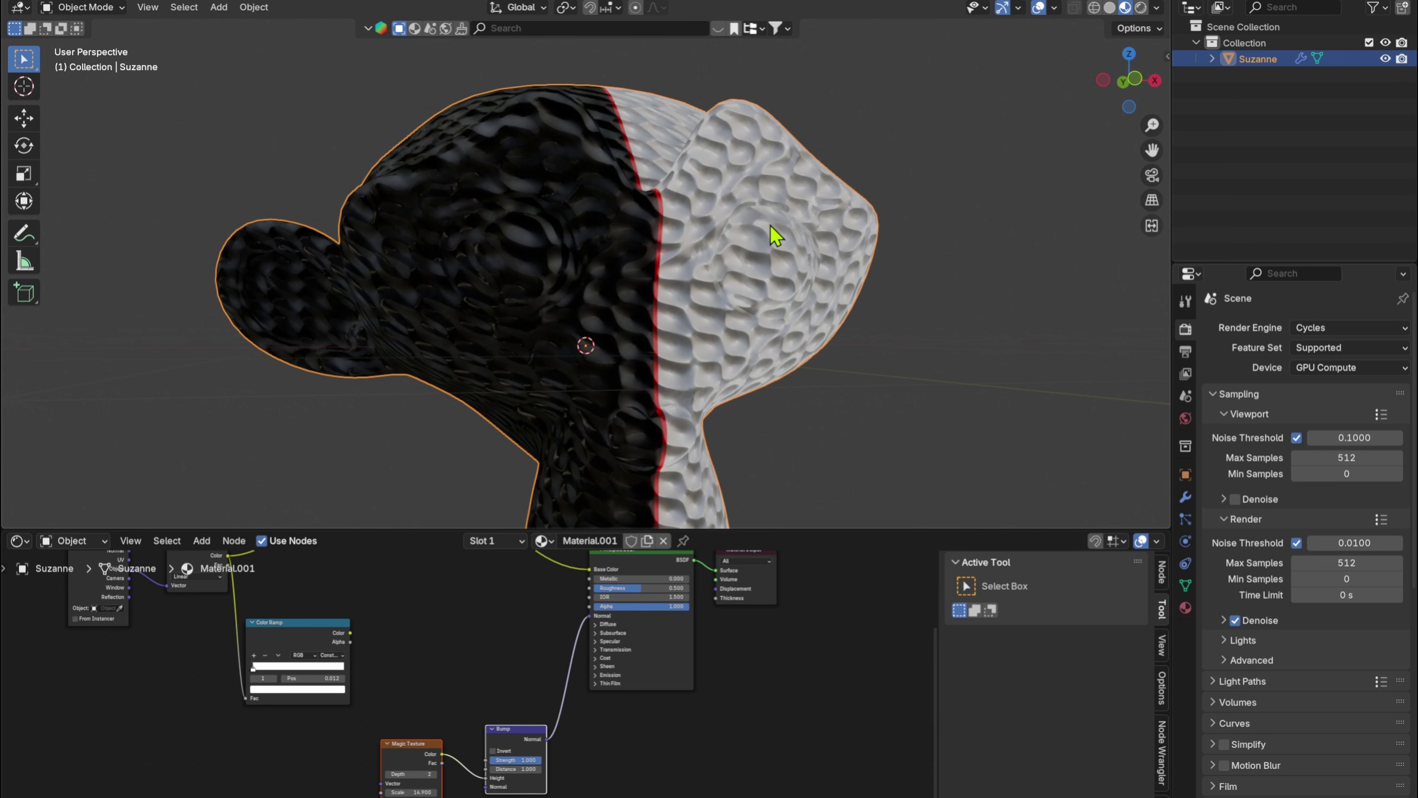
{"action": "middle_click_drag", "start_coordinate": [771, 229], "coordinate": [861, 263]}
{"action": "left_click", "coordinate": [749, 411]}
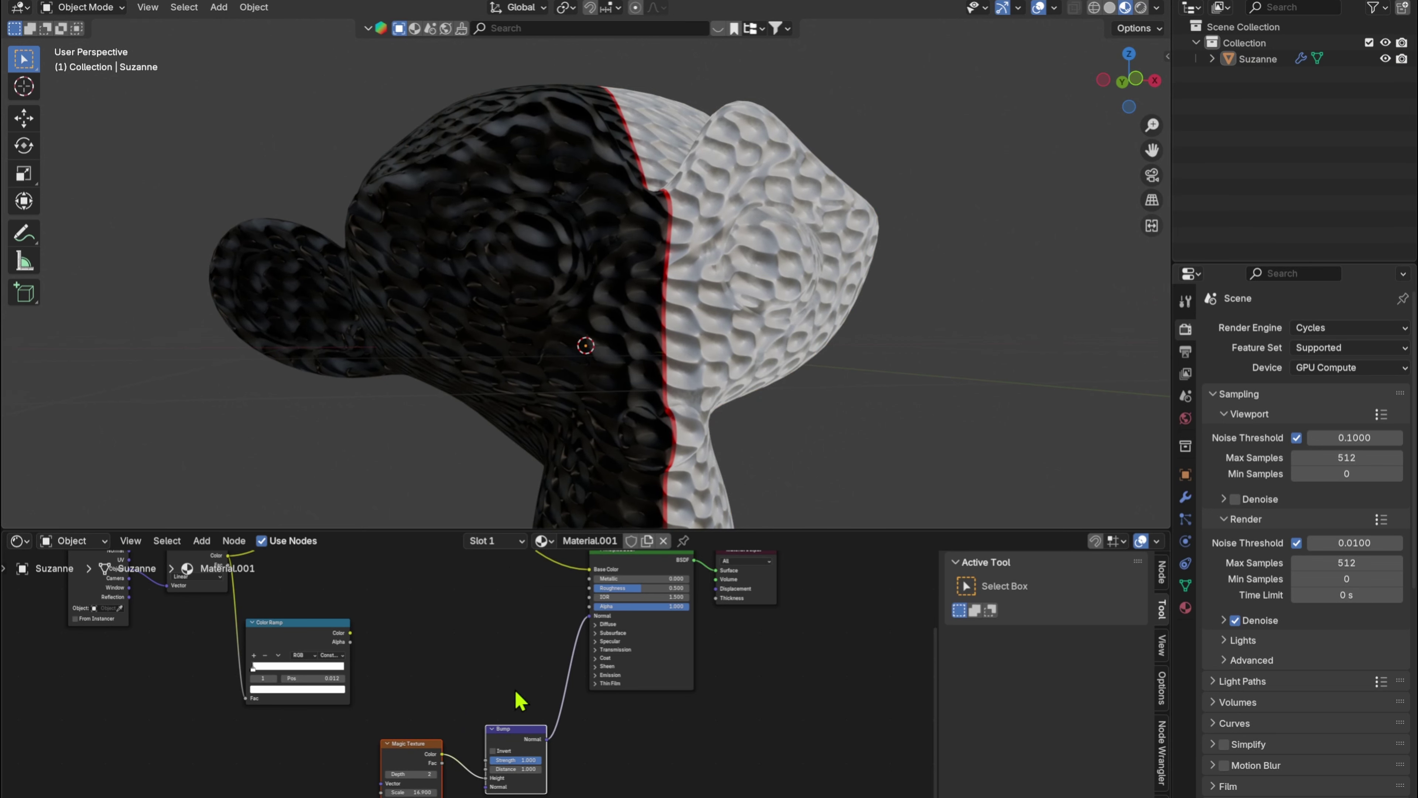
{"action": "middle_click_drag", "start_coordinate": [564, 723], "coordinate": [554, 710]}
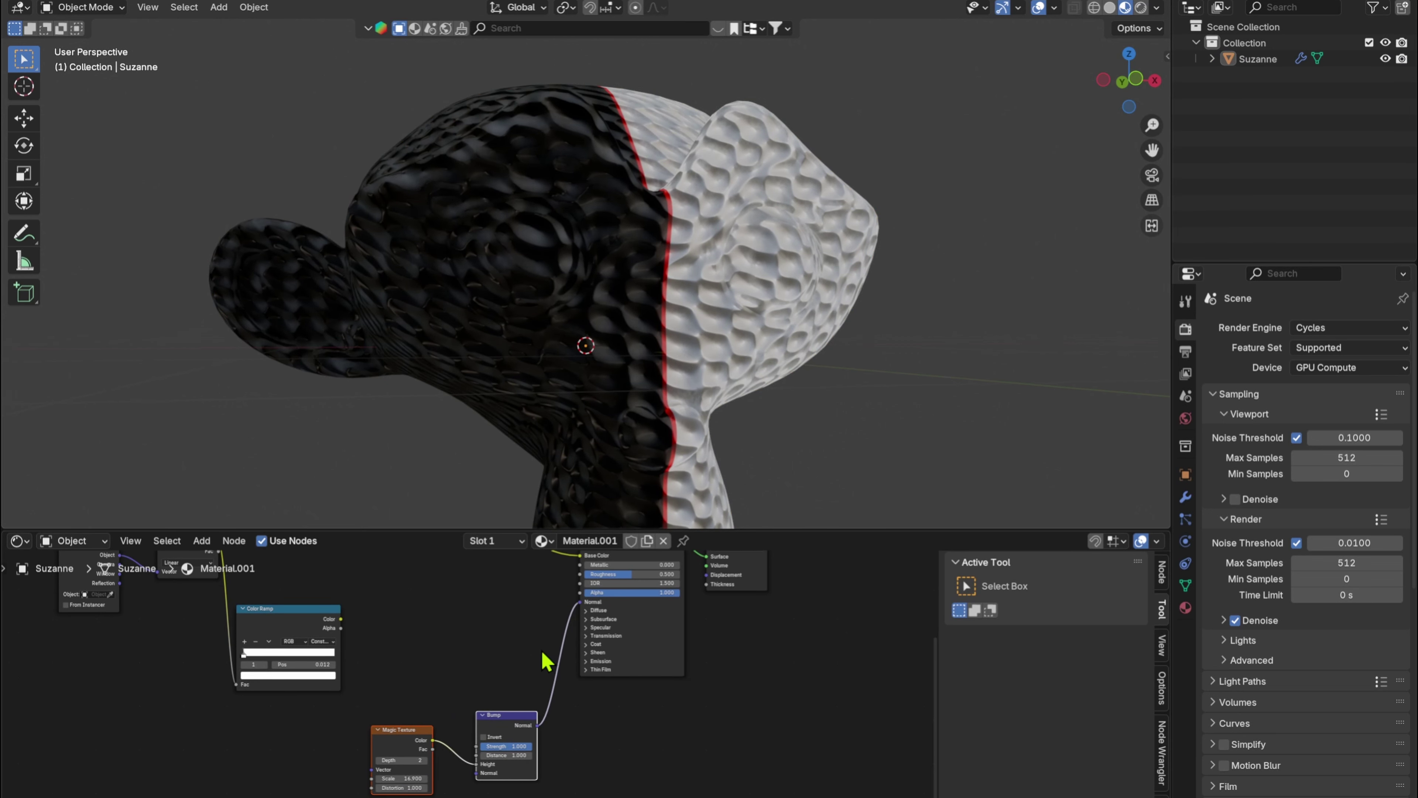
- Cut the Bump node's link to the Principled BSDF and delete the Bump node
{"action": "right_click_drag", "start_coordinate": [557, 648], "coordinate": [549, 710], "text": "ctrl"}
{"action": "left_click", "coordinate": [527, 716]}
{"action": "key", "text": "x"}
- Add a Displacement node below the Principled BSDF
{"action": "key", "text": "shift+a"}
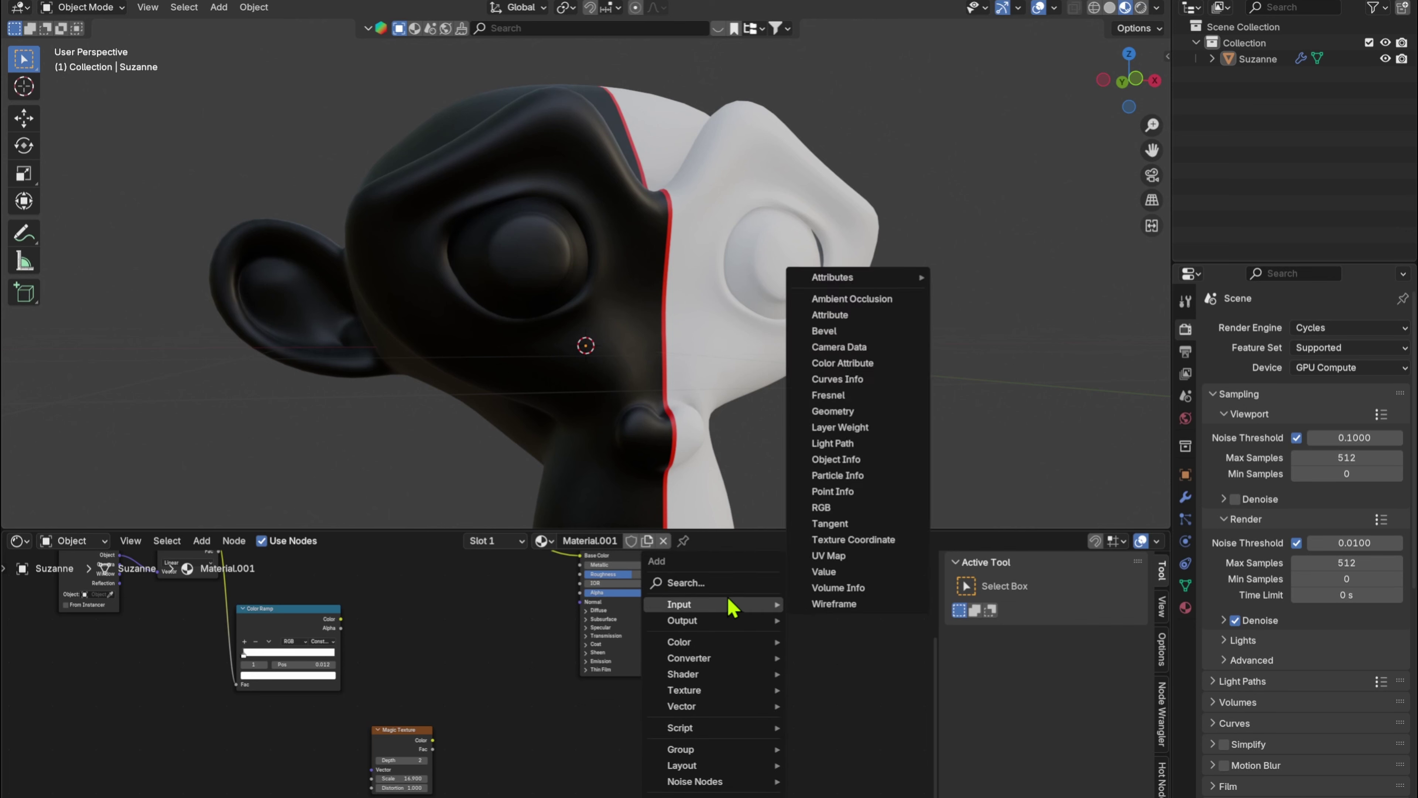
{"action": "left_click", "coordinate": [730, 581]}
{"action": "type", "text": "d"}
{"action": "key", "text": "Return"}
{"action": "left_click", "coordinate": [604, 694]}
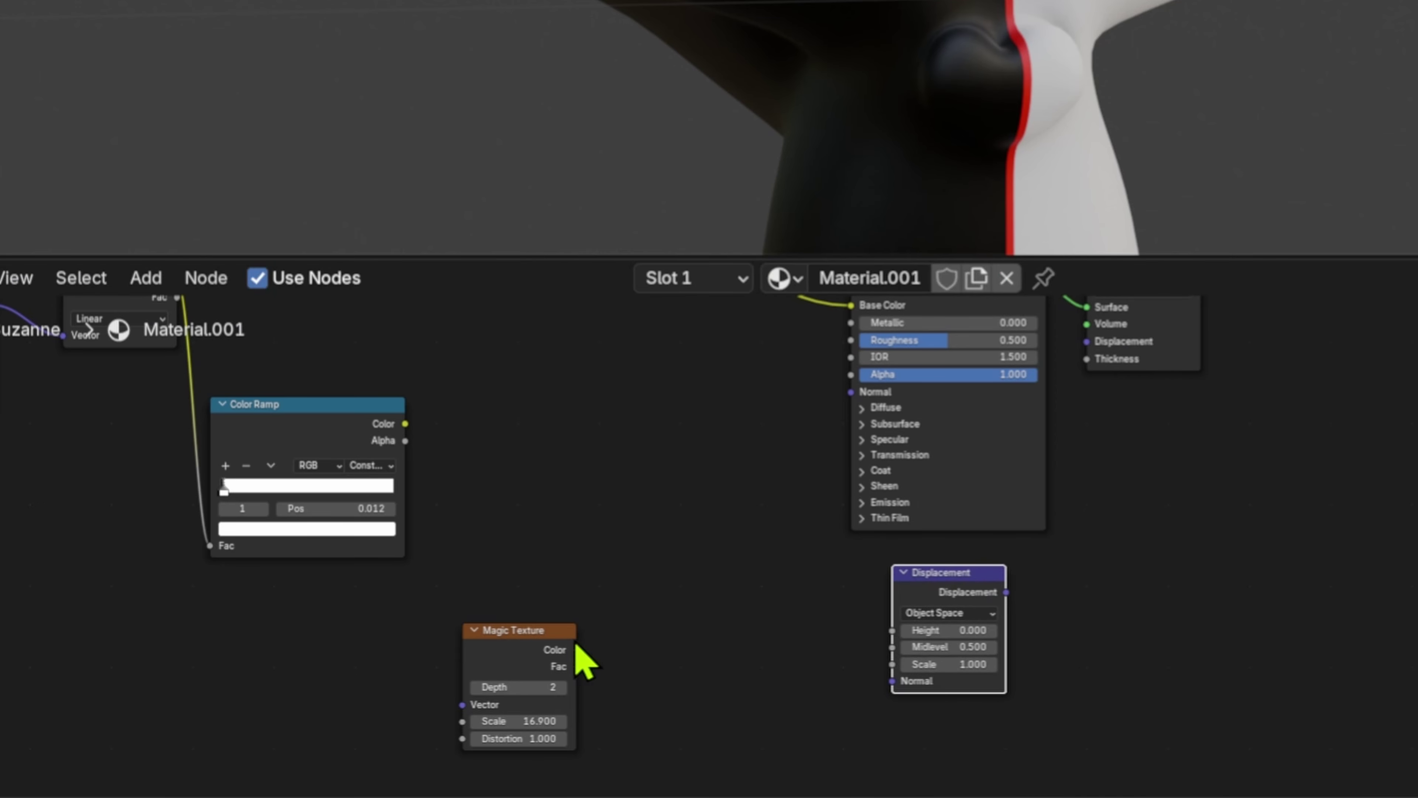
- Link the Magic Texture's Color to the Displacement node's Height, and the Displacement output to the Material Output's Displacement
{"action": "left_click_drag", "start_coordinate": [433, 740], "coordinate": [452, 740]}
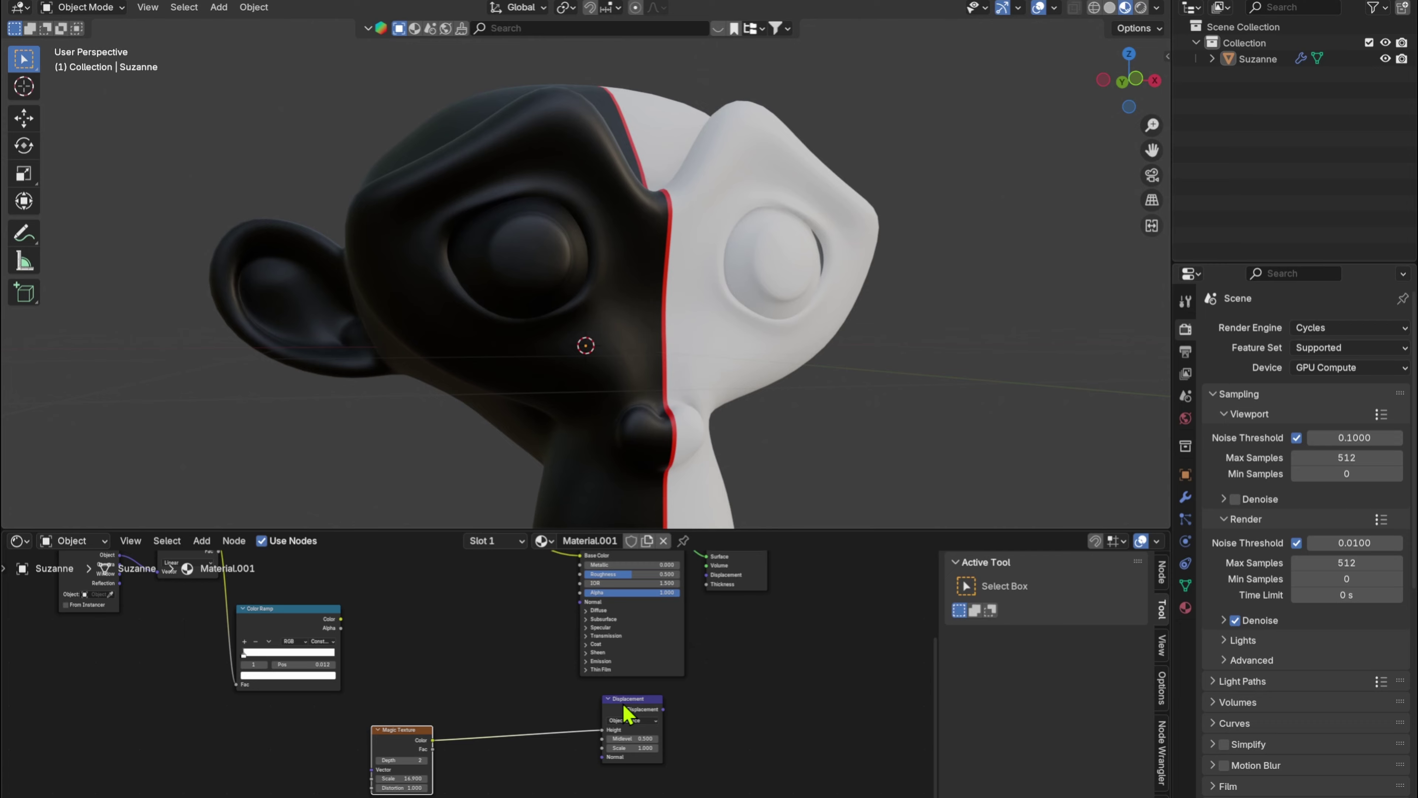
{"action": "left_click_drag", "start_coordinate": [628, 714], "coordinate": [542, 721]}
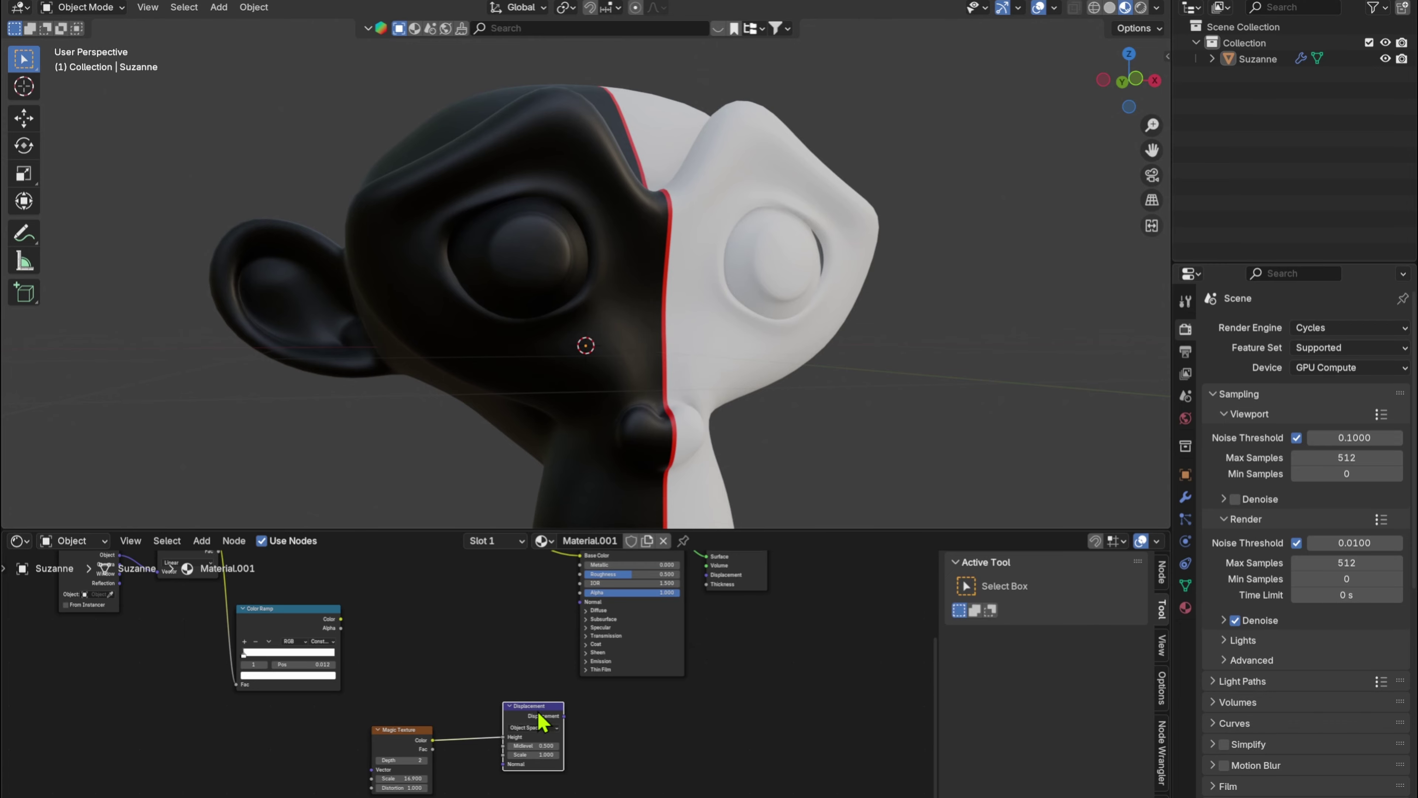
{"action": "left_click_drag", "start_coordinate": [703, 587], "coordinate": [553, 757]}
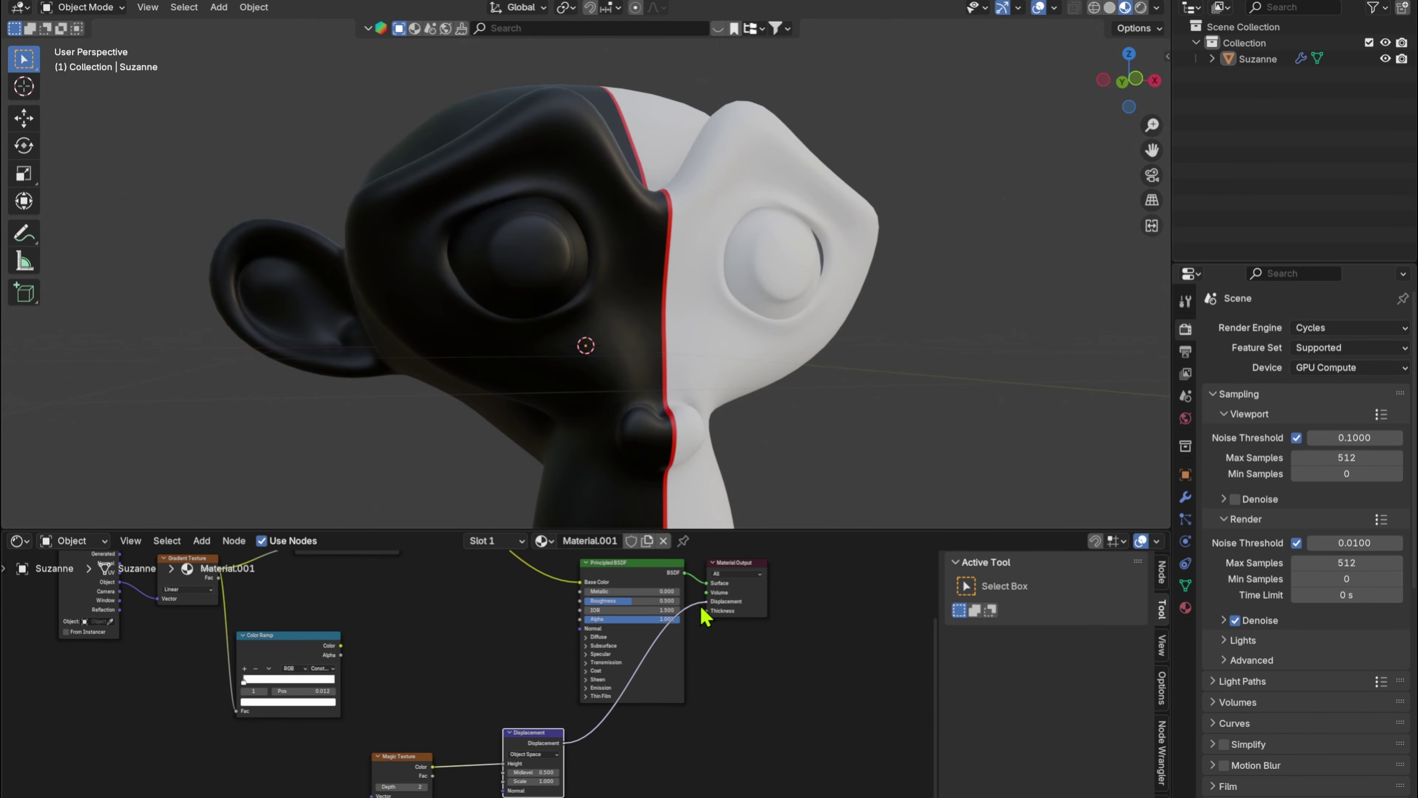
{"action": "left_click_drag", "start_coordinate": [701, 611], "coordinate": [705, 602]}
{"action": "middle_click_drag", "start_coordinate": [749, 324], "coordinate": [493, 343]}
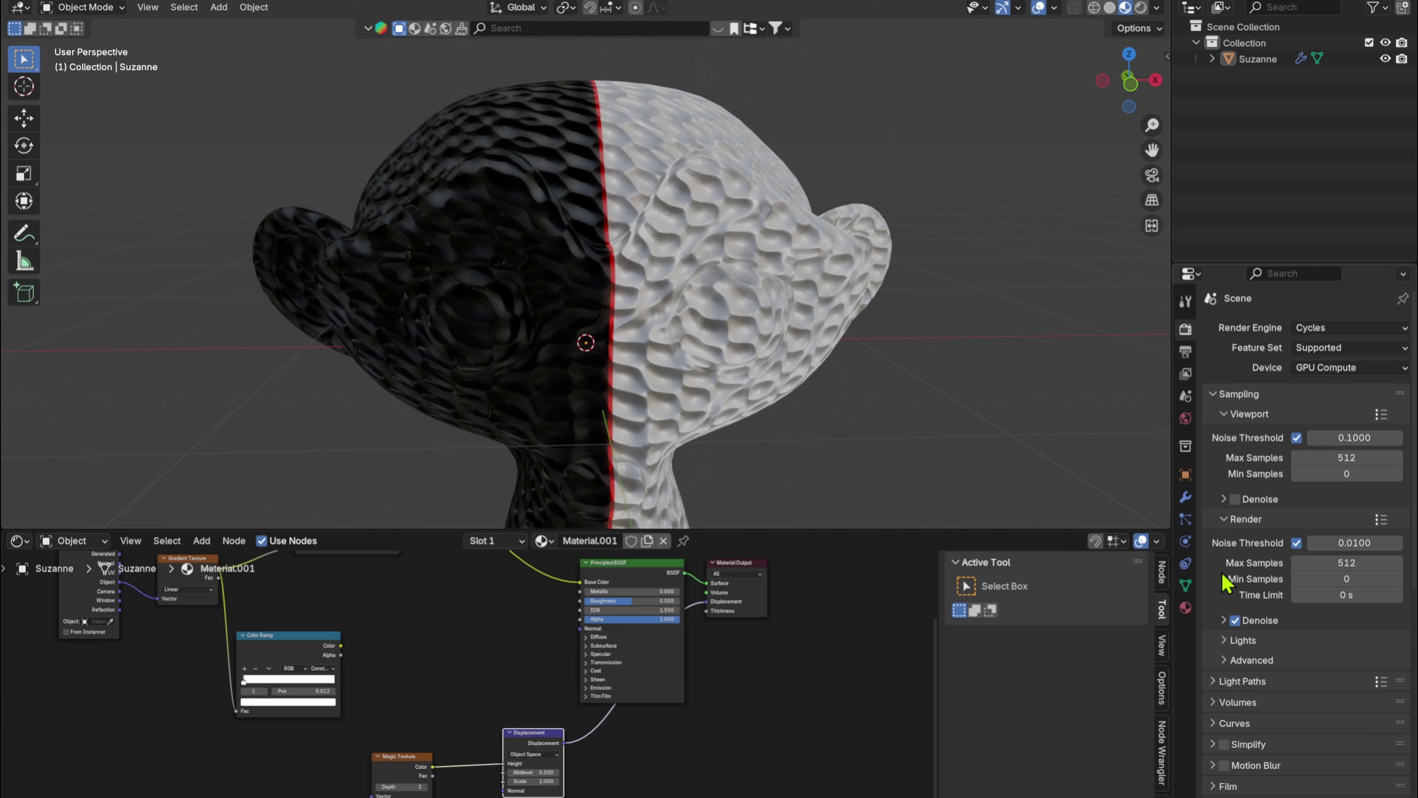
- Change the material's surface displacement method to Displacement and Bump
{"action": "left_click", "coordinate": [1185, 608]}
{"action": "scroll", "coordinate": [1265, 711], "scroll_direction": "down", "scroll_amount": 4}
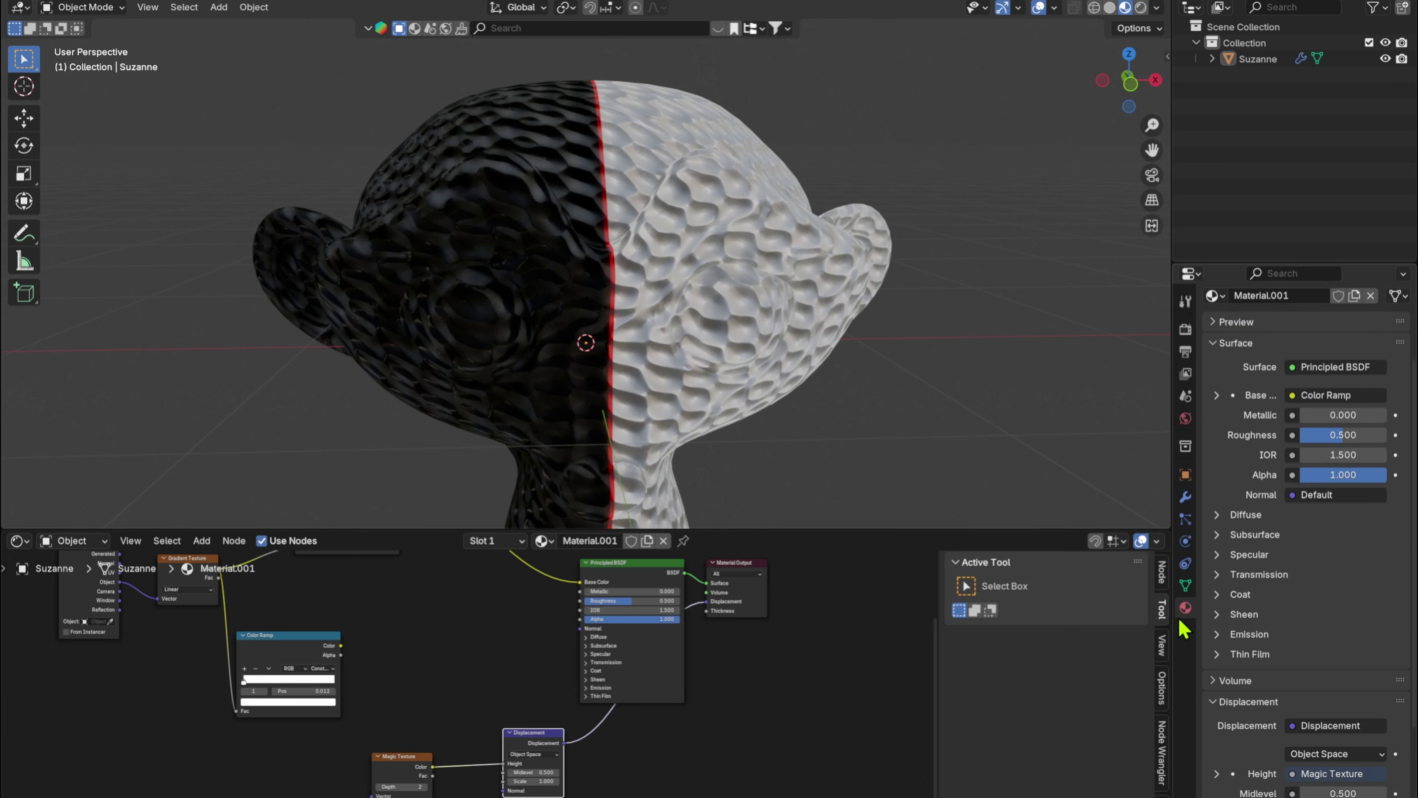
{"action": "scroll", "coordinate": [1291, 665], "scroll_direction": "down", "scroll_amount": 5}
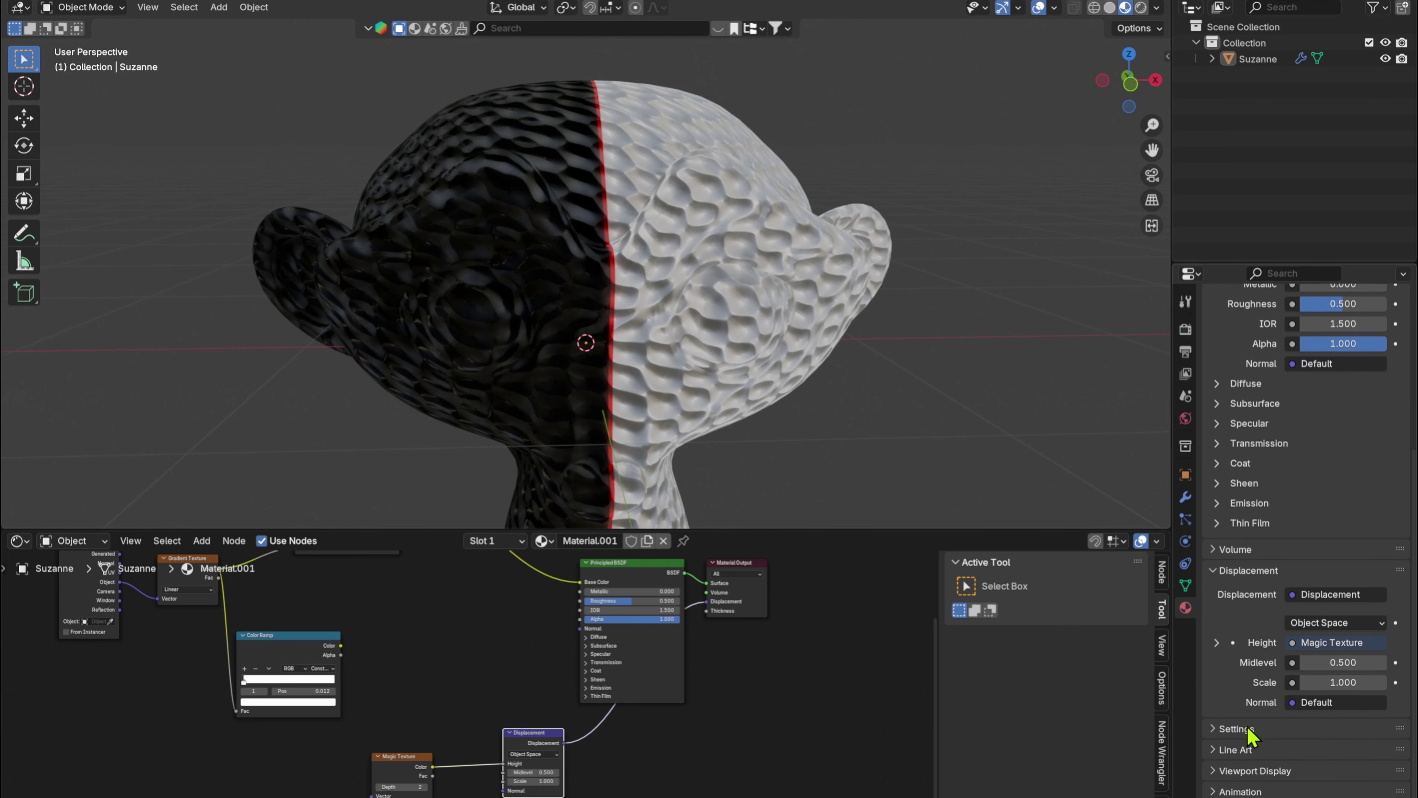
{"action": "scroll", "coordinate": [1242, 735], "scroll_direction": "down", "scroll_amount": 6}
{"action": "left_click", "coordinate": [1378, 641]}
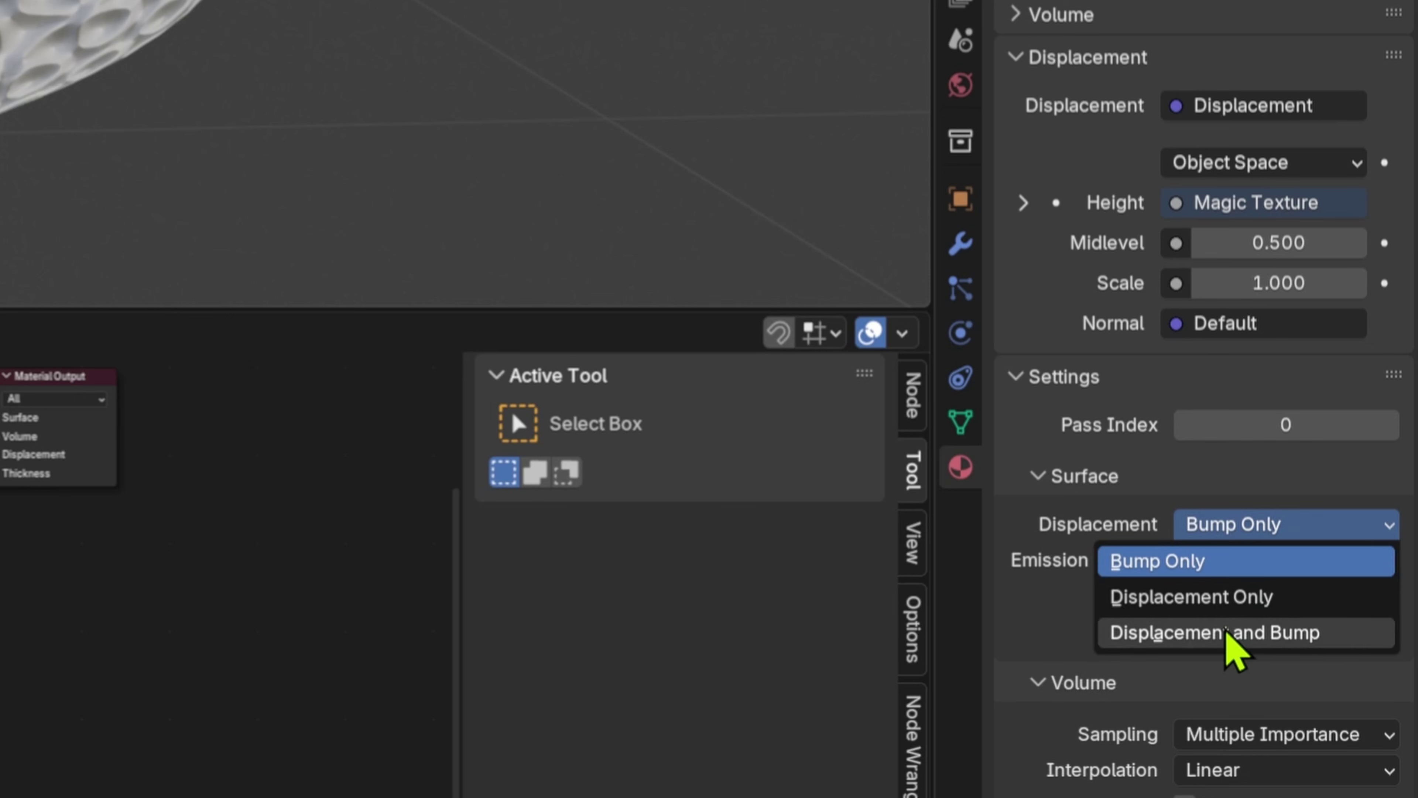
{"action": "left_click", "coordinate": [1240, 641]}
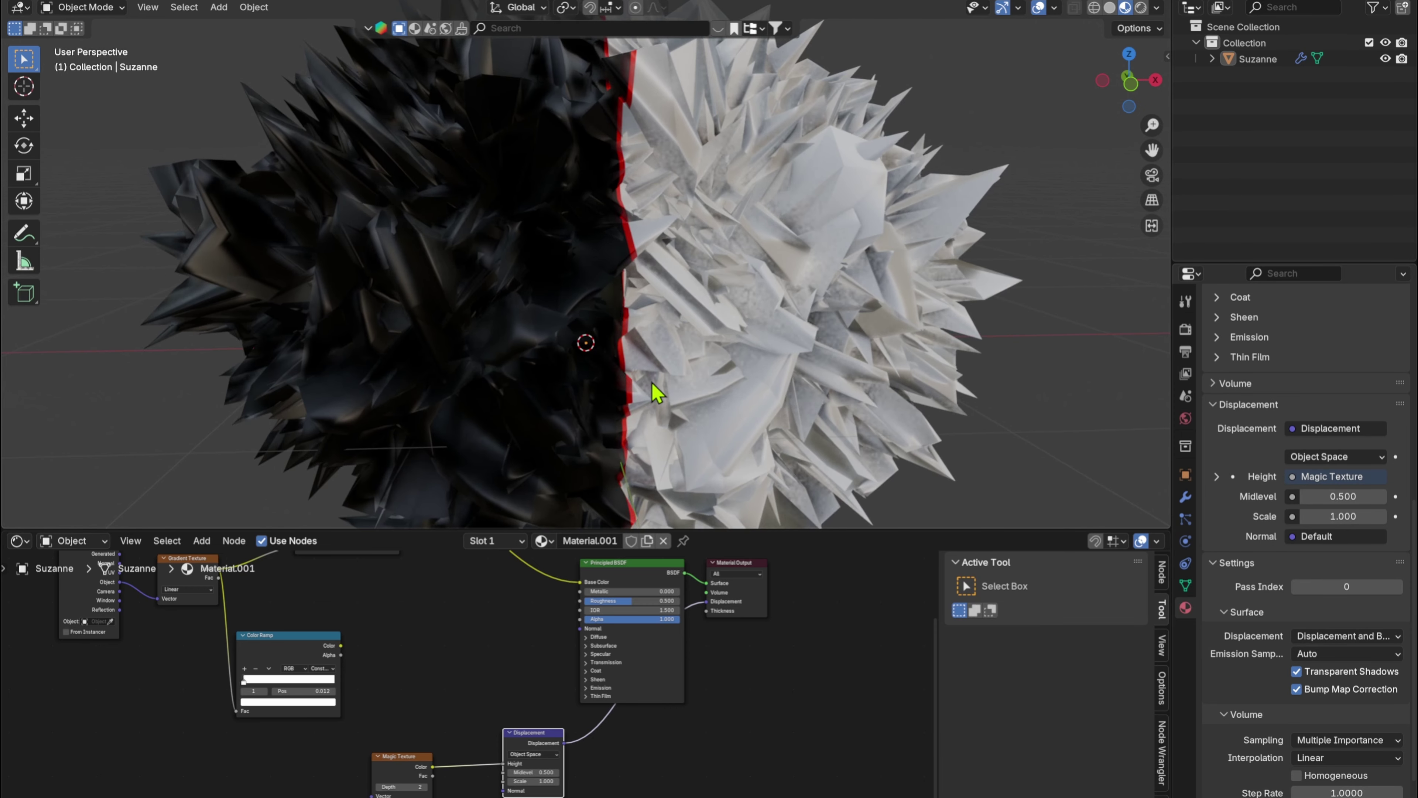
- Set the Displacement node's scale to 0.1 and check the displaced model from the front
{"action": "scroll", "coordinate": [569, 779], "scroll_direction": "up", "scroll_amount": 5}
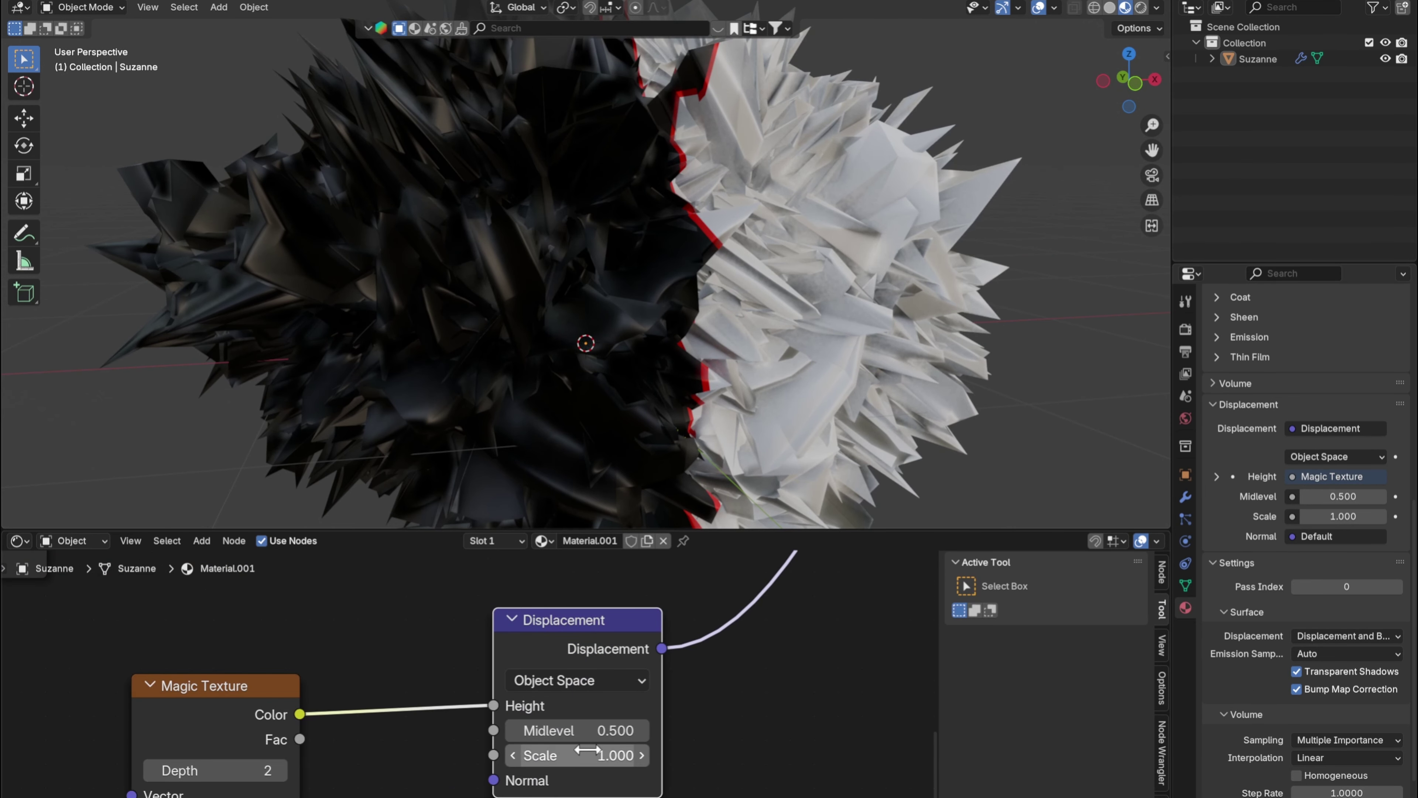
{"action": "left_click", "coordinate": [586, 755]}
{"action": "type", "text": ".1"}
{"action": "key", "text": "Return"}
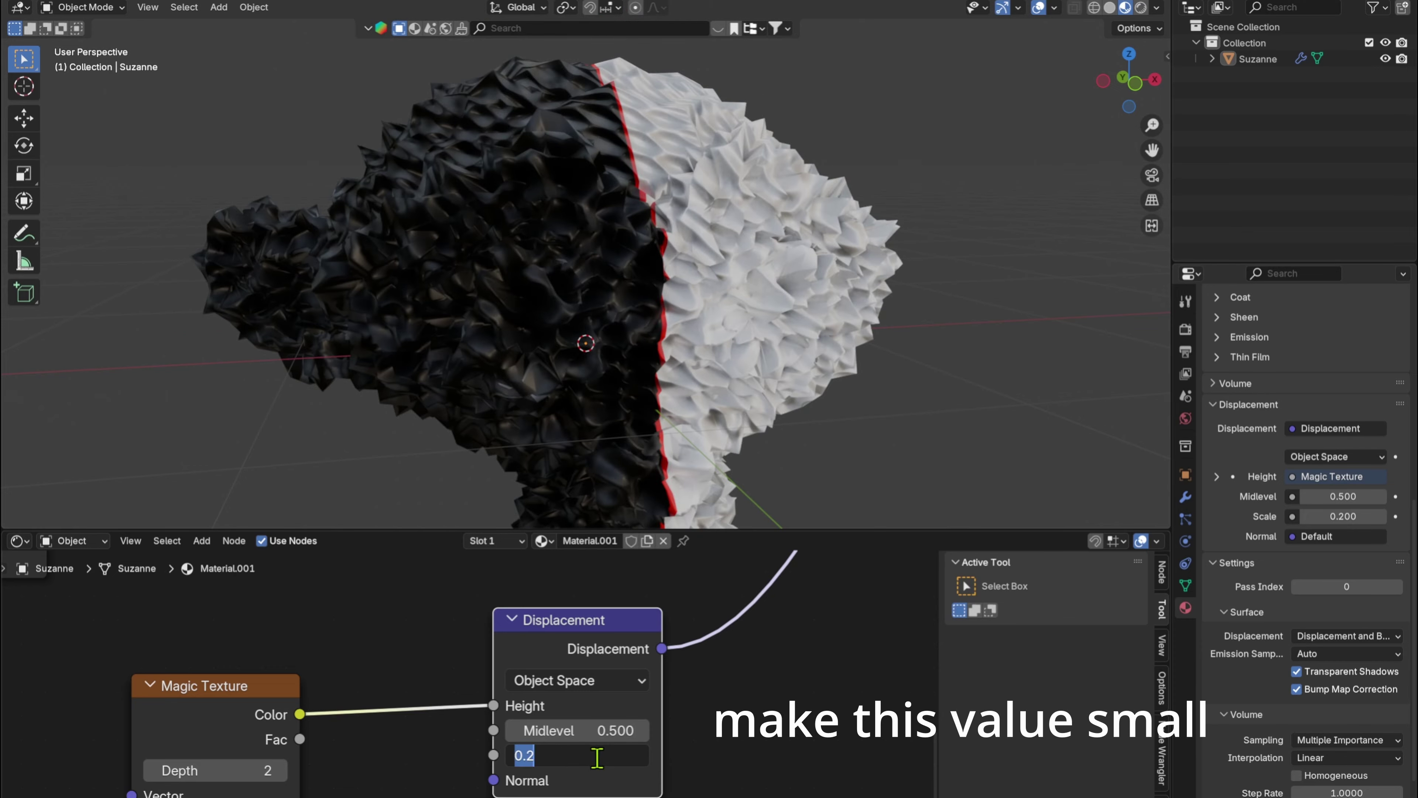
{"action": "mouse_move", "coordinate": [586, 278]}
{"action": "middle_mouse_down"}
{"action": "mouse_move", "coordinate": [339, 285]}
{"action": "mouse_move", "coordinate": [593, 276]}
{"action": "middle_mouse_up"}
{"action": "scroll", "coordinate": [765, 280], "scroll_direction": "down", "scroll_amount": 3}
{"action": "middle_click_drag", "start_coordinate": [765, 279], "coordinate": [605, 360]}
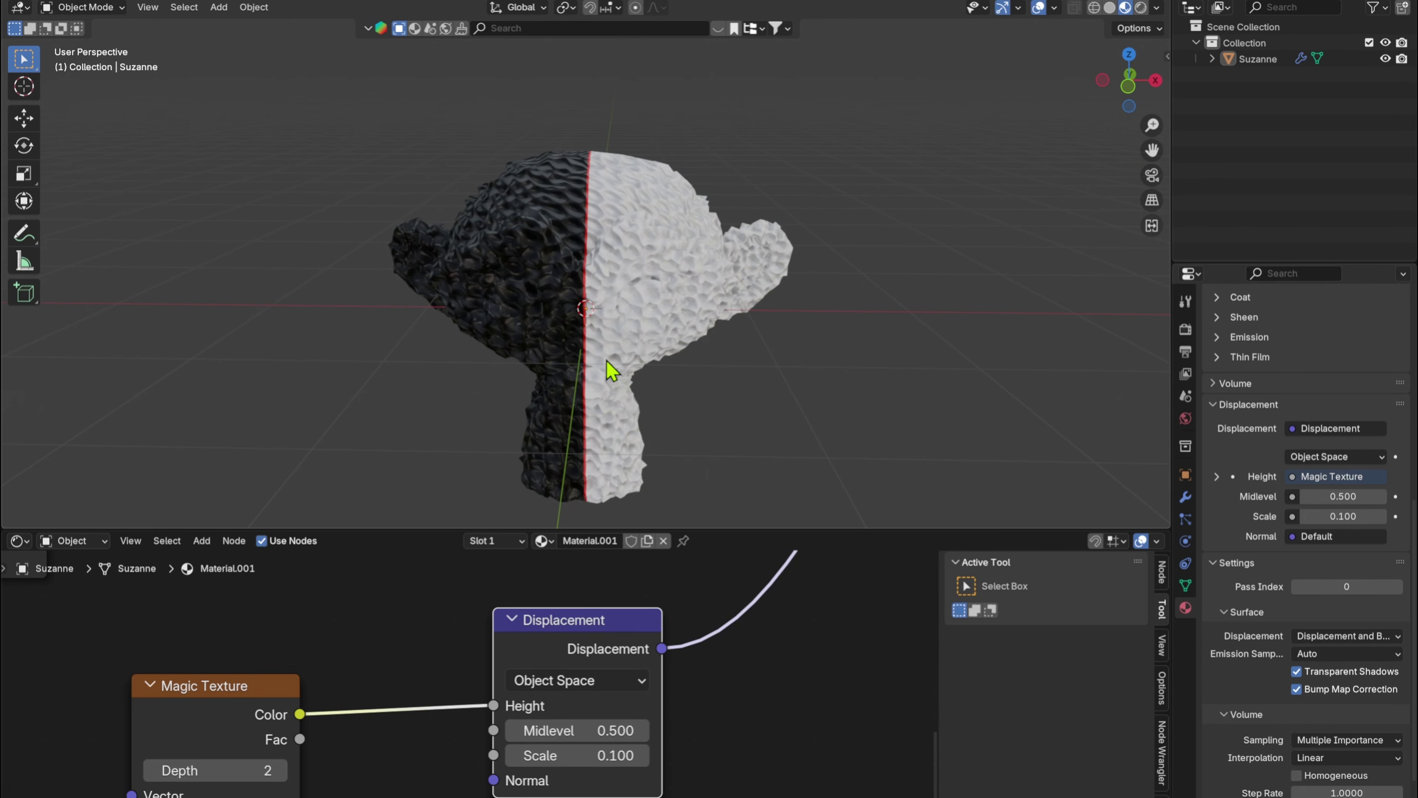
- Move the Magic Texture and Displacement nodes out of the way, and place the Material Output further from the Principled BSDF
{"action": "middle_click_drag", "start_coordinate": [690, 708], "coordinate": [761, 738]}
{"action": "scroll", "coordinate": [707, 674], "scroll_direction": "down", "scroll_amount": 5}
{"action": "scroll", "coordinate": [707, 674], "scroll_direction": "down", "scroll_amount": 10}
{"action": "left_click_drag", "start_coordinate": [415, 656], "coordinate": [530, 734]}
{"action": "left_click_drag", "start_coordinate": [513, 686], "coordinate": [634, 756]}
{"action": "middle_click_drag", "start_coordinate": [632, 630], "coordinate": [618, 659]}
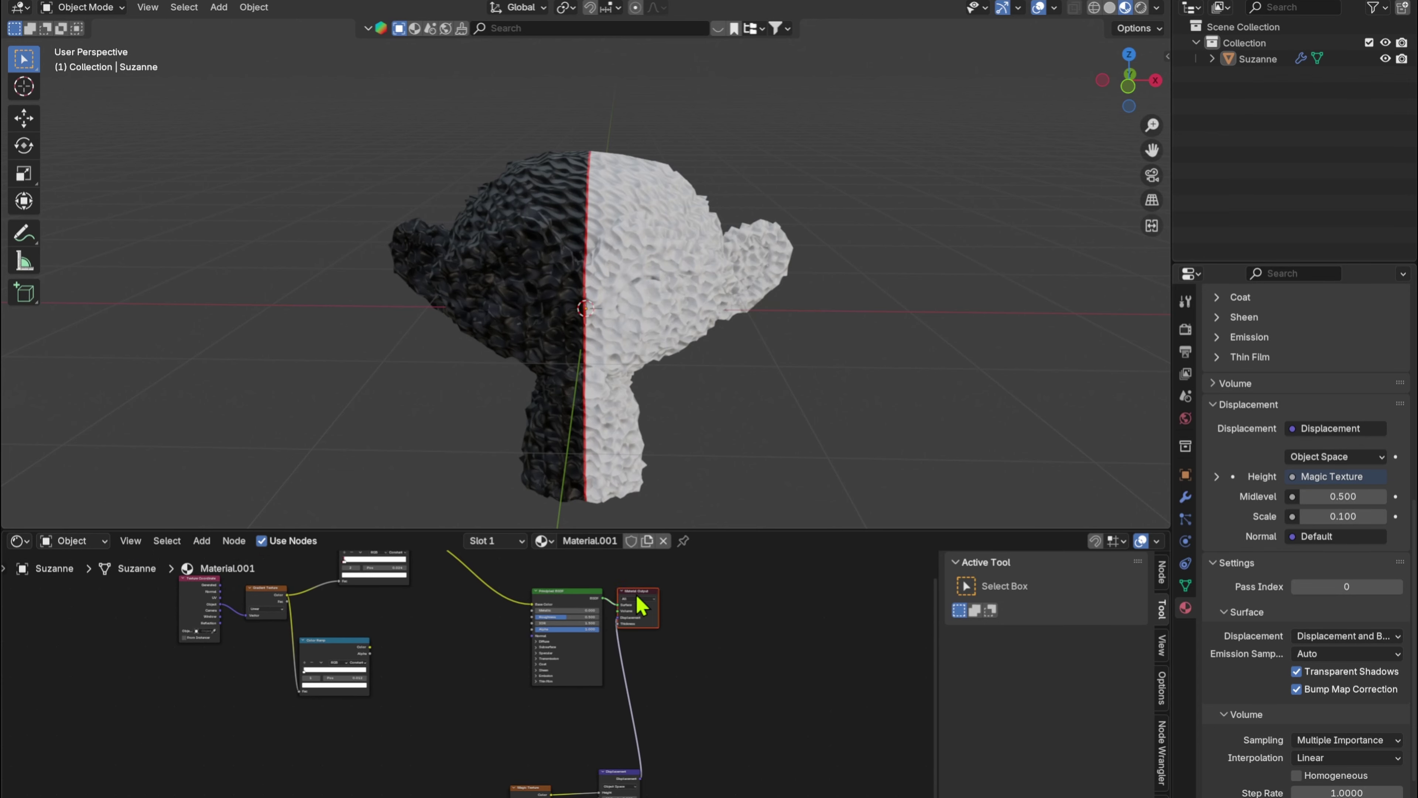
{"action": "left_click_drag", "start_coordinate": [641, 605], "coordinate": [778, 642]}
- Reposition the duplicated Color Ramp above the original Color Ramp
{"action": "left_click_drag", "start_coordinate": [351, 662], "coordinate": [413, 650]}
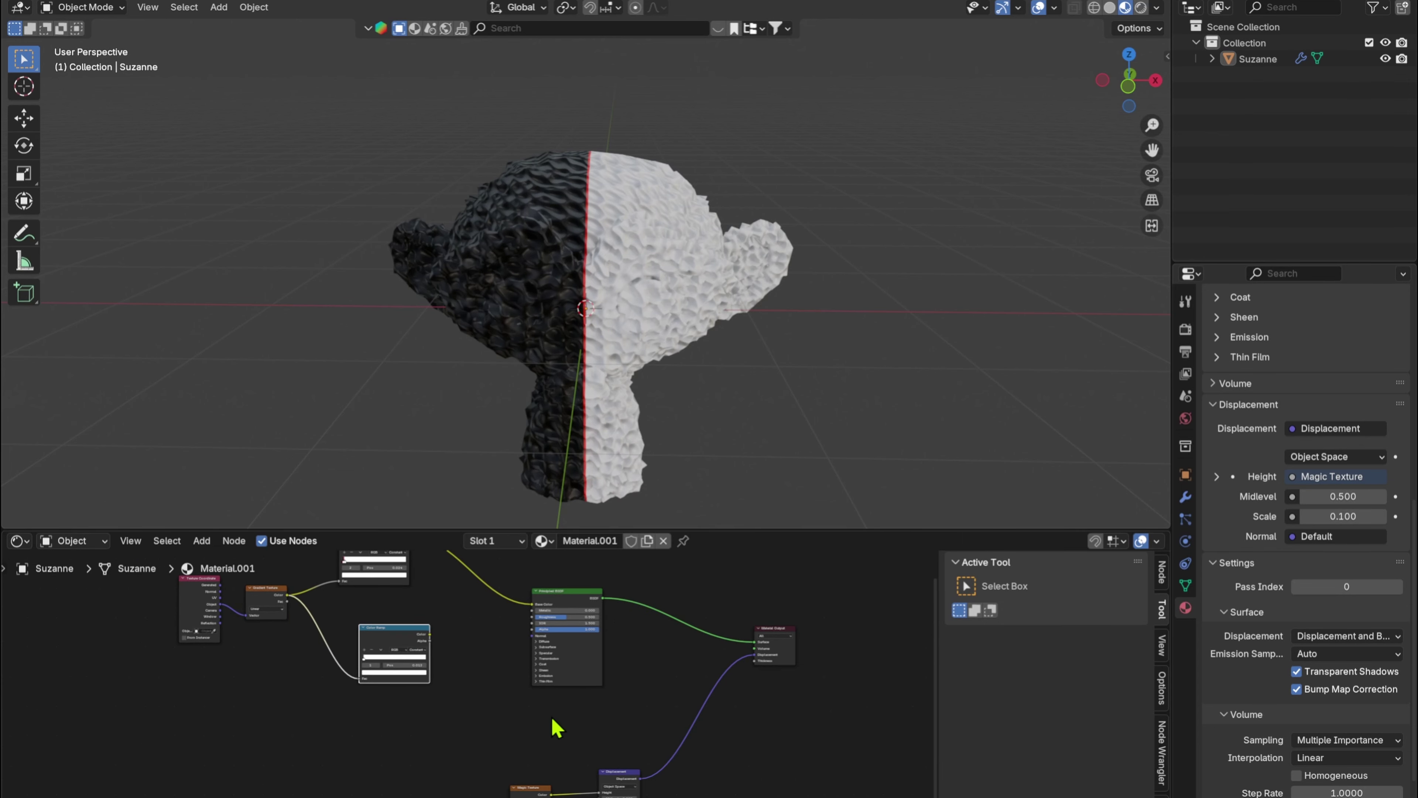
{"action": "middle_click_drag", "start_coordinate": [385, 654], "coordinate": [388, 688]}
{"action": "left_click_drag", "start_coordinate": [380, 582], "coordinate": [407, 618]}
{"action": "left_click_drag", "start_coordinate": [395, 676], "coordinate": [398, 647]}
- Duplicate the Principled BSDF and place the unlinked copy between the original and the Material Output, slightly lower
{"action": "scroll", "coordinate": [438, 665], "scroll_direction": "up", "scroll_amount": 4}
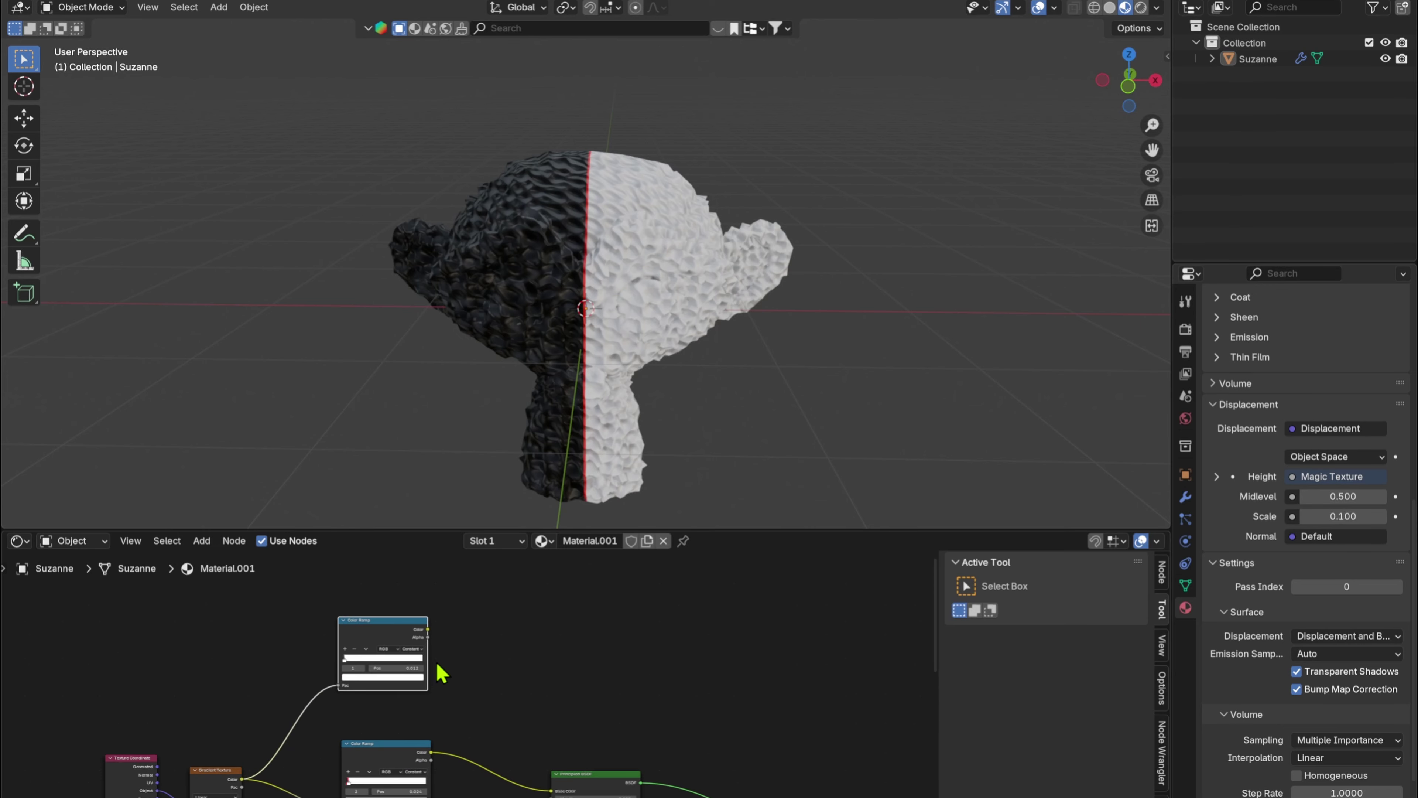
{"action": "middle_click_drag", "start_coordinate": [635, 759], "coordinate": [434, 661]}
{"action": "key", "text": "shift+d"}
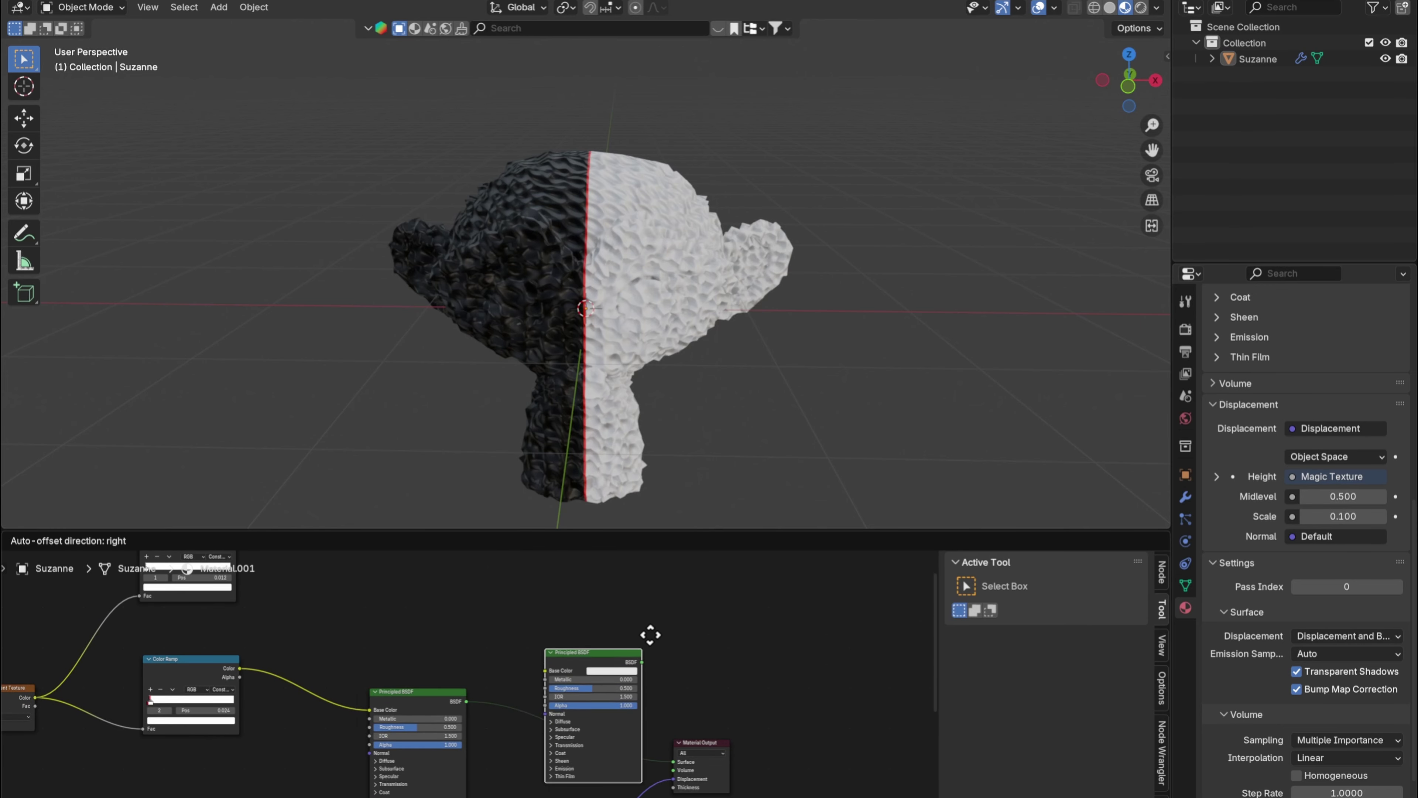
{"action": "left_click", "coordinate": [630, 662]}
{"action": "middle_click_drag", "start_coordinate": [630, 662], "coordinate": [627, 603]}
{"action": "left_click_drag", "start_coordinate": [562, 597], "coordinate": [524, 674], "text": "alt"}
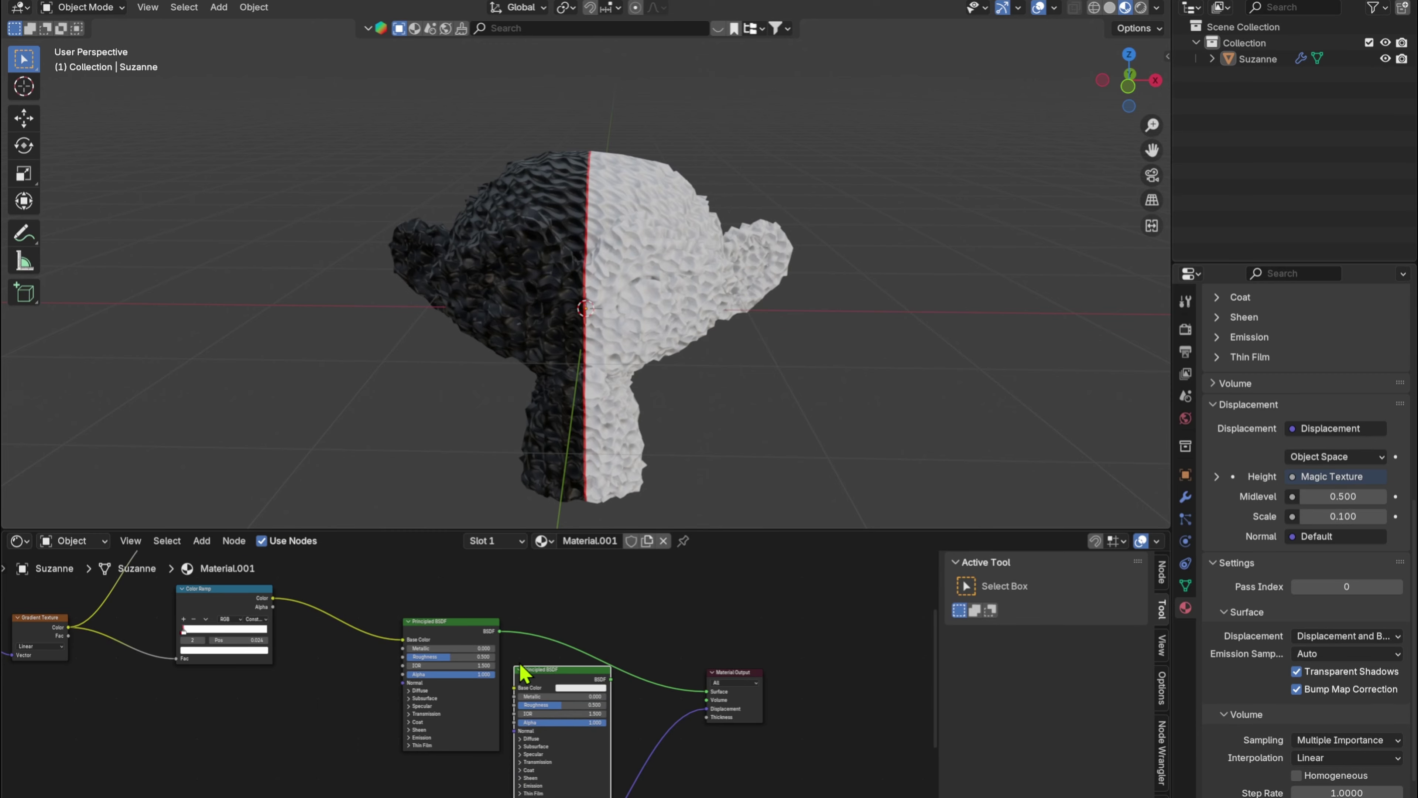
{"action": "left_click", "coordinate": [580, 688]}
- Combine the two Principled BSDFs with a Mix Shader feeding the Material Output's Surface
{"action": "scroll", "coordinate": [642, 693], "scroll_direction": "up", "scroll_amount": 3}
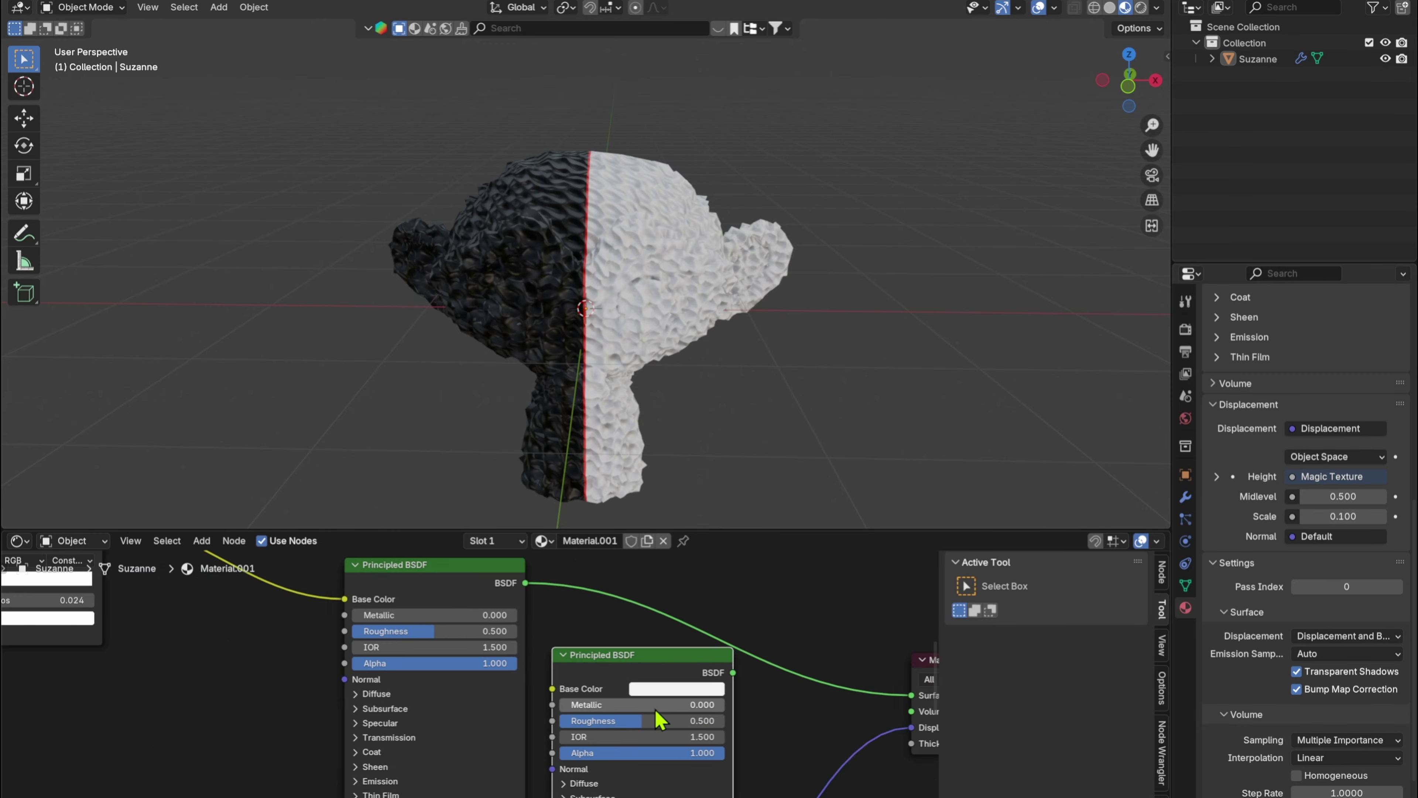
{"action": "right_click_drag", "start_coordinate": [563, 674], "coordinate": [475, 653], "text": "alt"}
{"action": "right_click_drag", "start_coordinate": [271, 690], "coordinate": [271, 690], "text": "ctrl+shift"}
{"action": "left_click_drag", "start_coordinate": [718, 694], "coordinate": [626, 675]}
{"action": "scroll", "coordinate": [724, 749], "scroll_direction": "up", "scroll_amount": 6}
{"action": "middle_click_drag", "start_coordinate": [729, 752], "coordinate": [600, 718]}
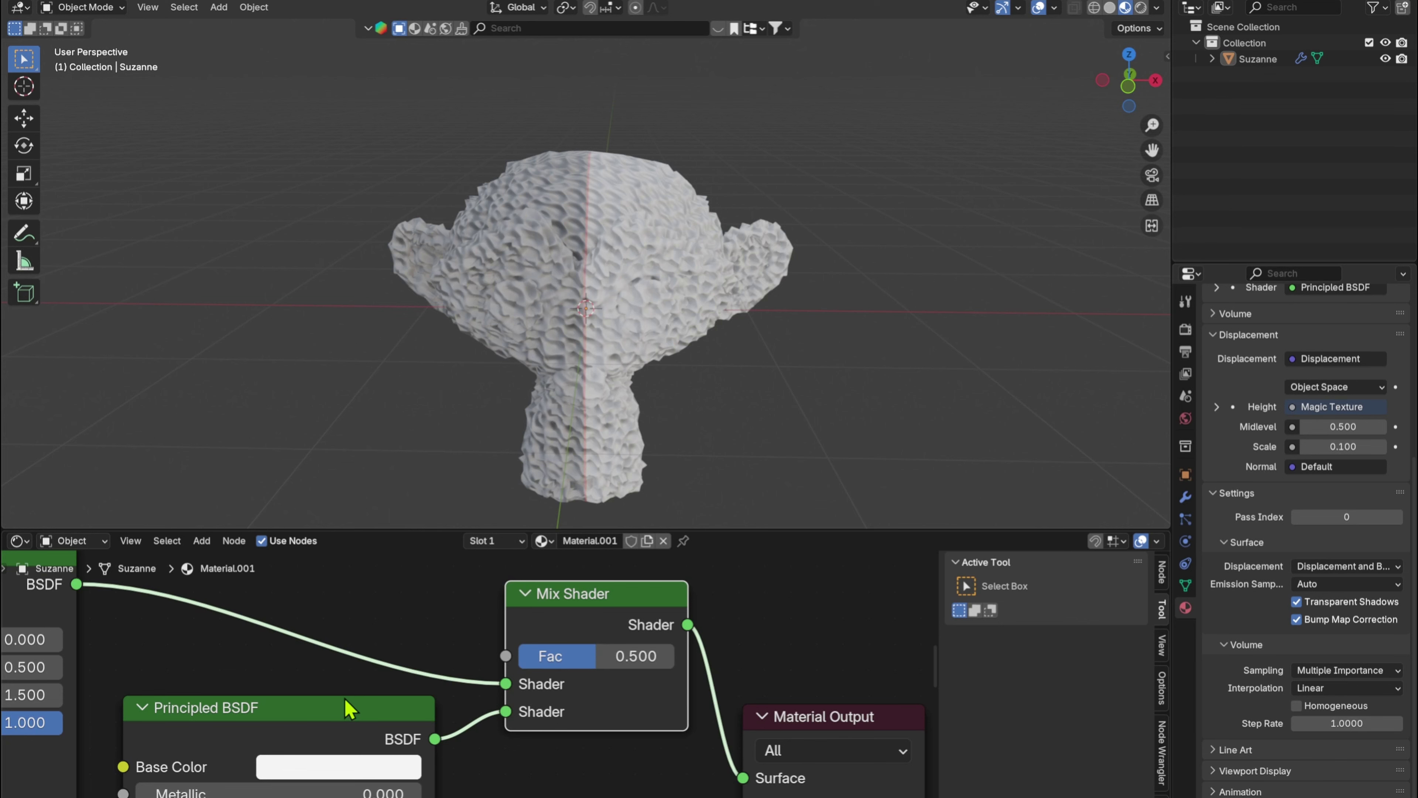
- Delete the Mix Shader joining the two Principled BSDFs
{"action": "middle_click_drag", "start_coordinate": [345, 699], "coordinate": [808, 700]}
{"action": "scroll", "coordinate": [737, 700], "scroll_direction": "down", "scroll_amount": 6}
{"action": "key", "text": "x"}
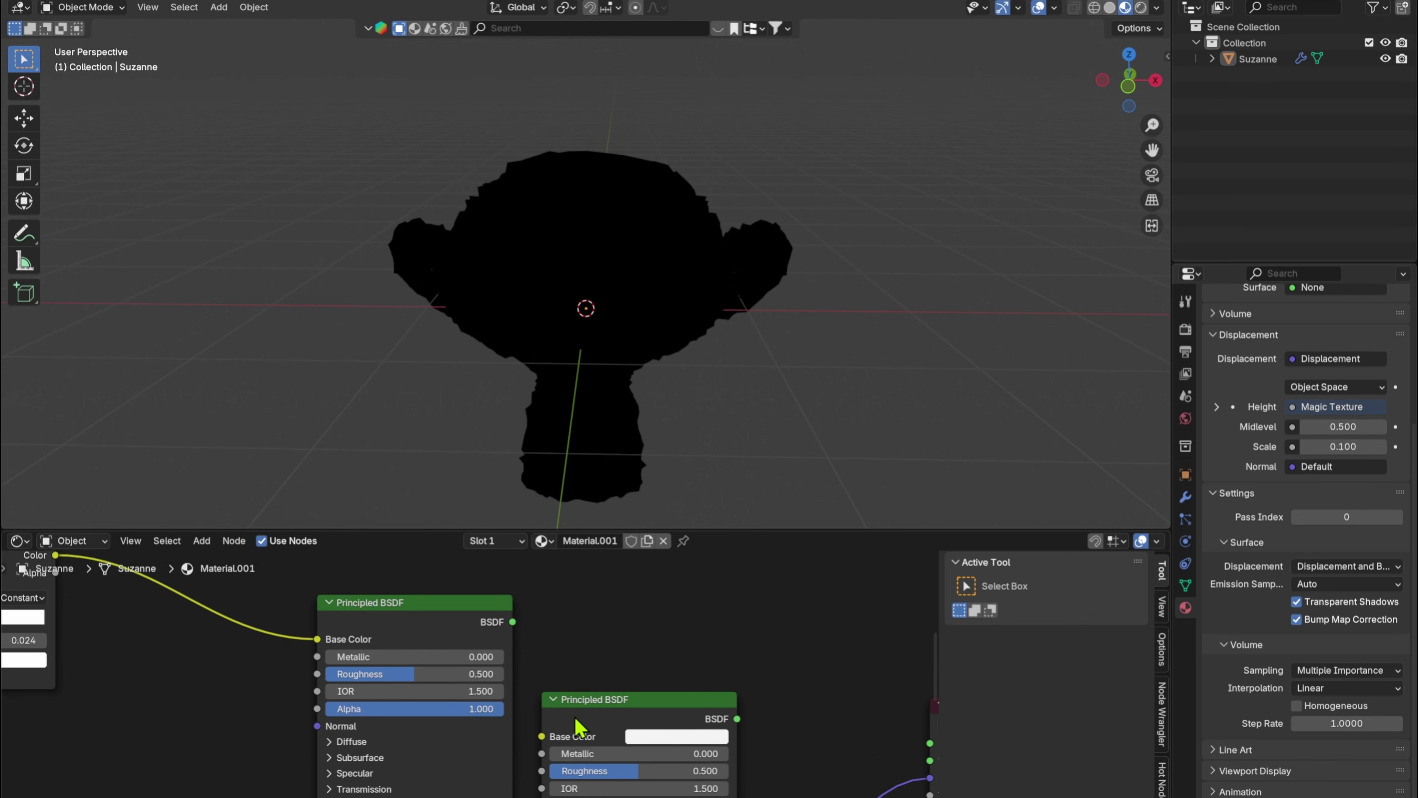
- Mix the original and duplicated Principled BSDFs with a new Mix Shader, and move it clear of the Material Output
{"action": "right_click_drag", "start_coordinate": [575, 717], "coordinate": [537, 718], "text": "ctrl+shift"}
{"action": "middle_click_drag", "start_coordinate": [877, 691], "coordinate": [661, 696]}
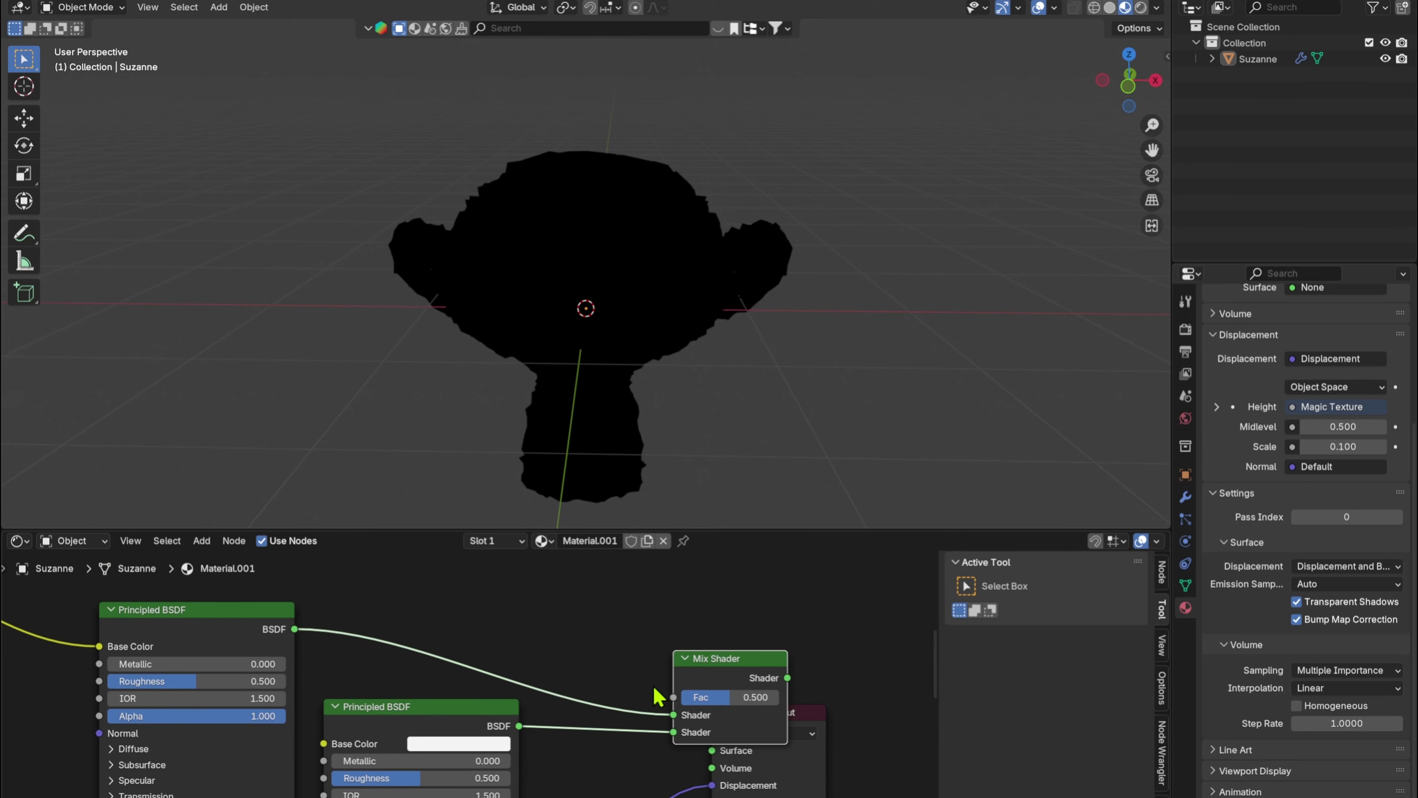
{"action": "left_click_drag", "start_coordinate": [715, 662], "coordinate": [607, 639]}
{"action": "middle_click_drag", "start_coordinate": [535, 681], "coordinate": [909, 678]}
{"action": "scroll", "coordinate": [481, 685], "scroll_direction": "down", "scroll_amount": 6}
{"action": "middle_click_drag", "start_coordinate": [307, 750], "coordinate": [475, 713]}
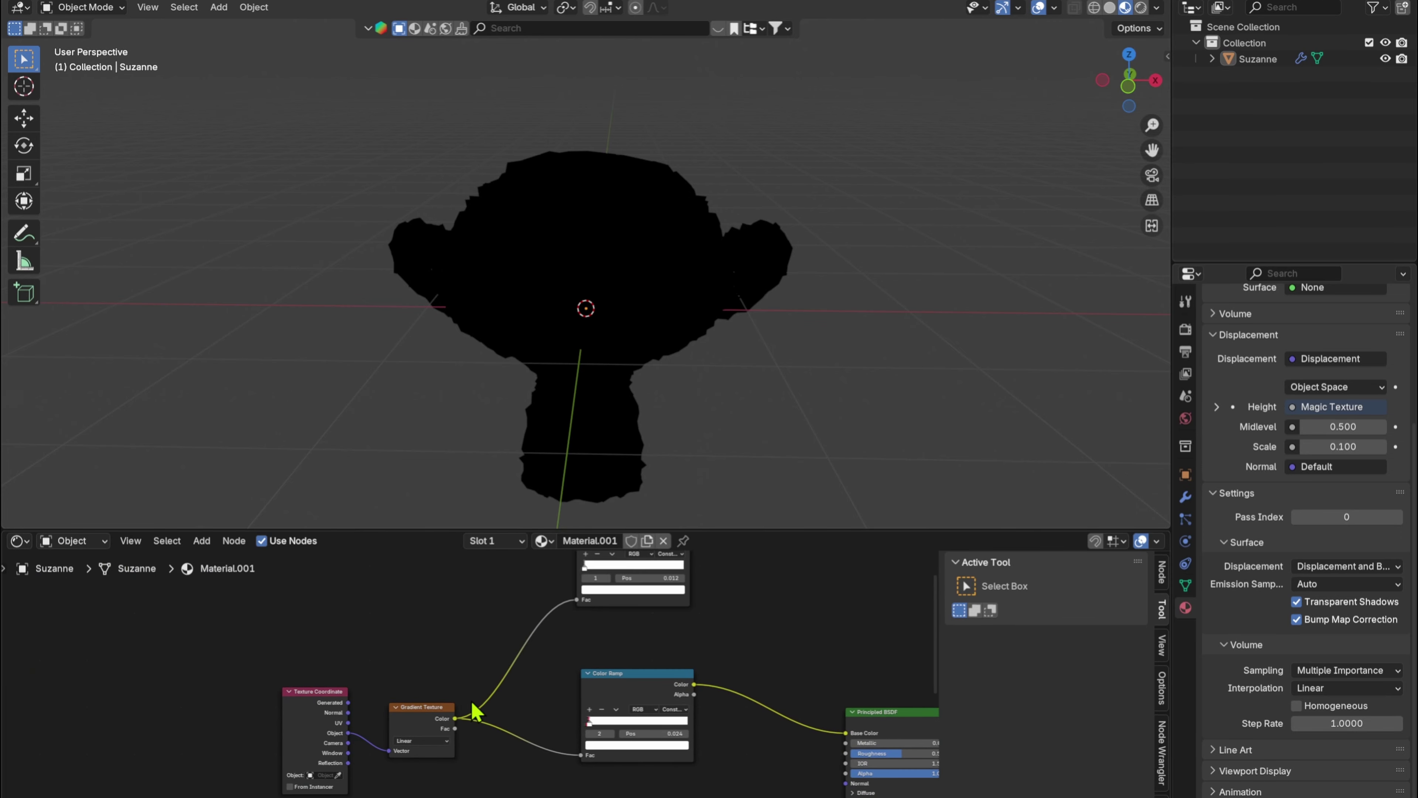
- Move the Material Output farther from the Mix Shader and connect the Mix Shader's output to its Surface
{"action": "middle_click_drag", "start_coordinate": [574, 726], "coordinate": [469, 704]}
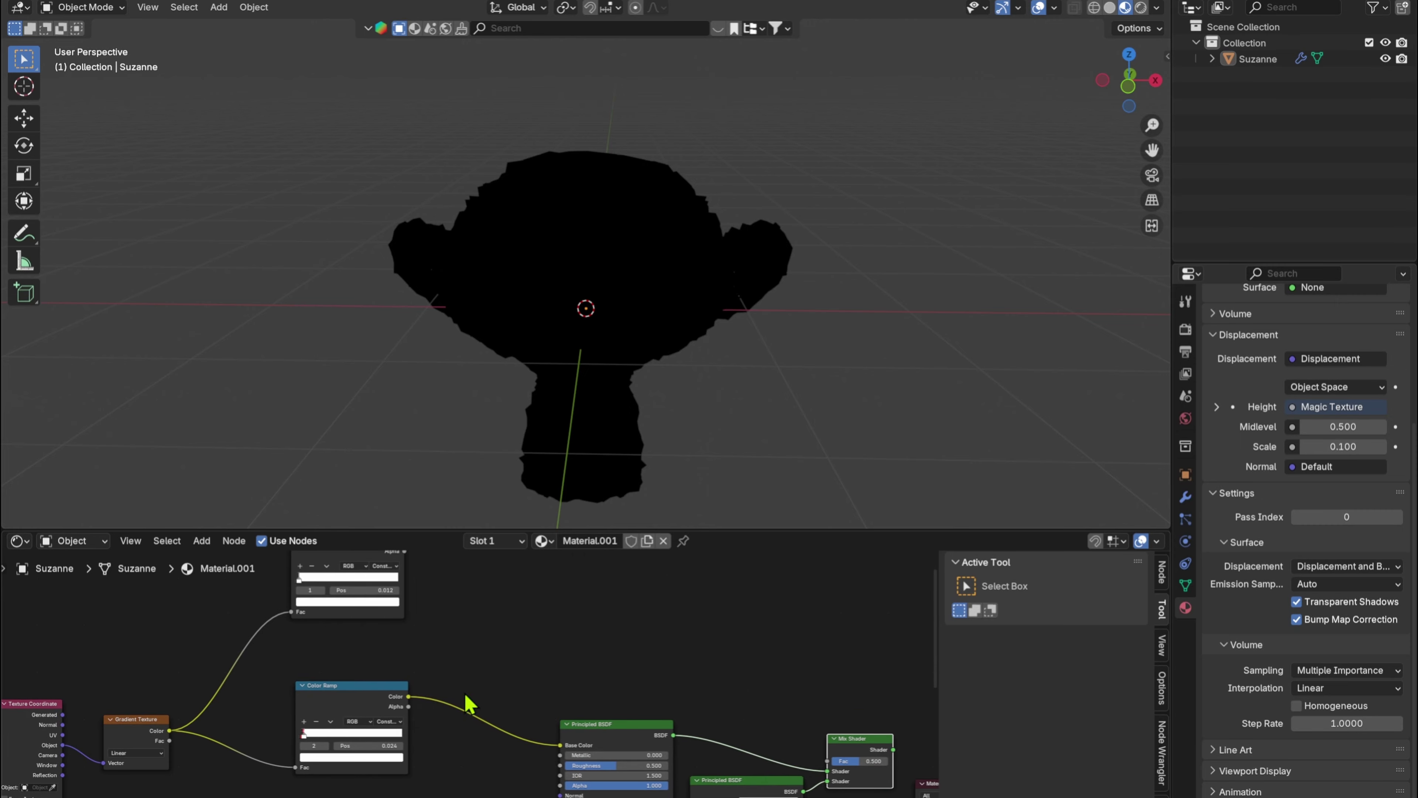
{"action": "middle_click_drag", "start_coordinate": [598, 703], "coordinate": [168, 637]}
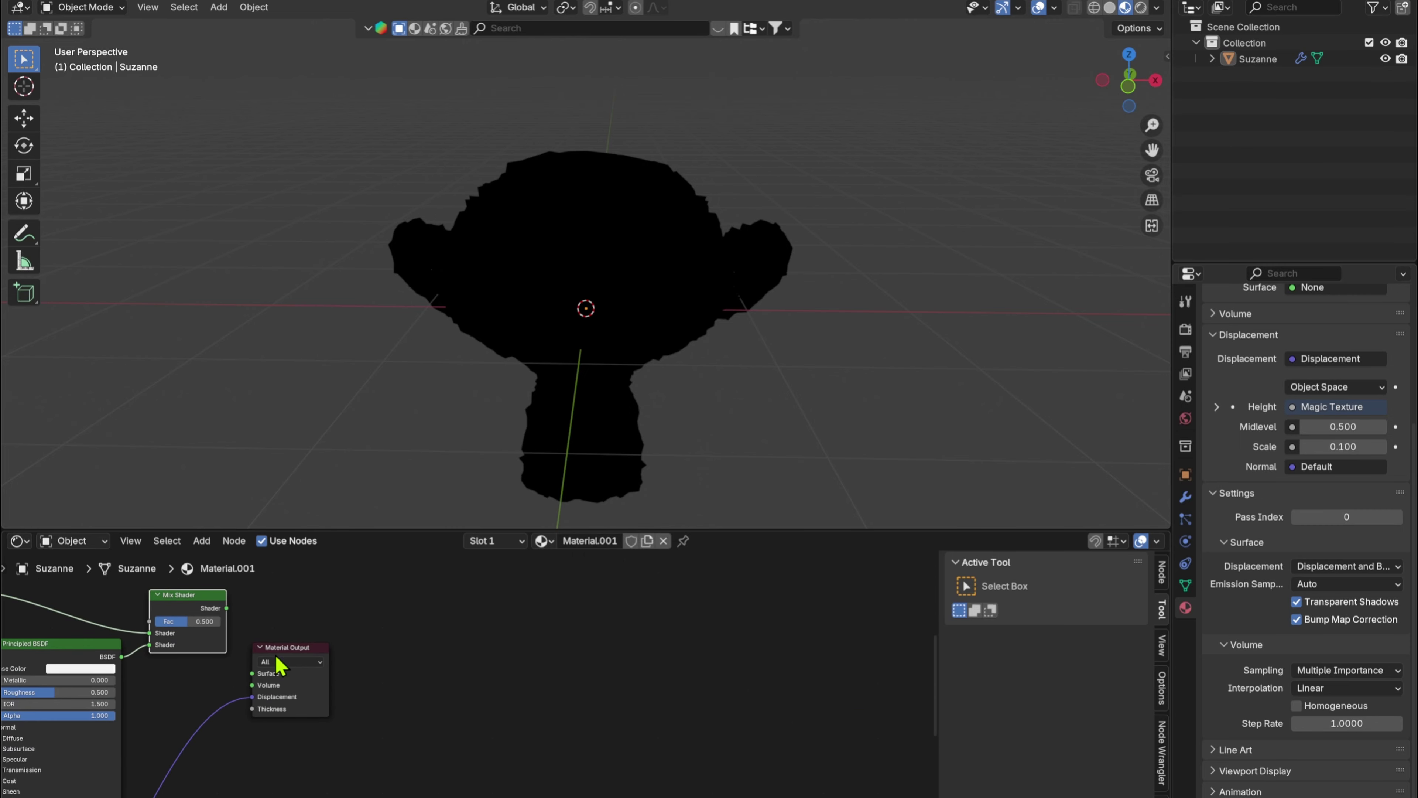
{"action": "left_click_drag", "start_coordinate": [498, 678], "coordinate": [499, 666]}
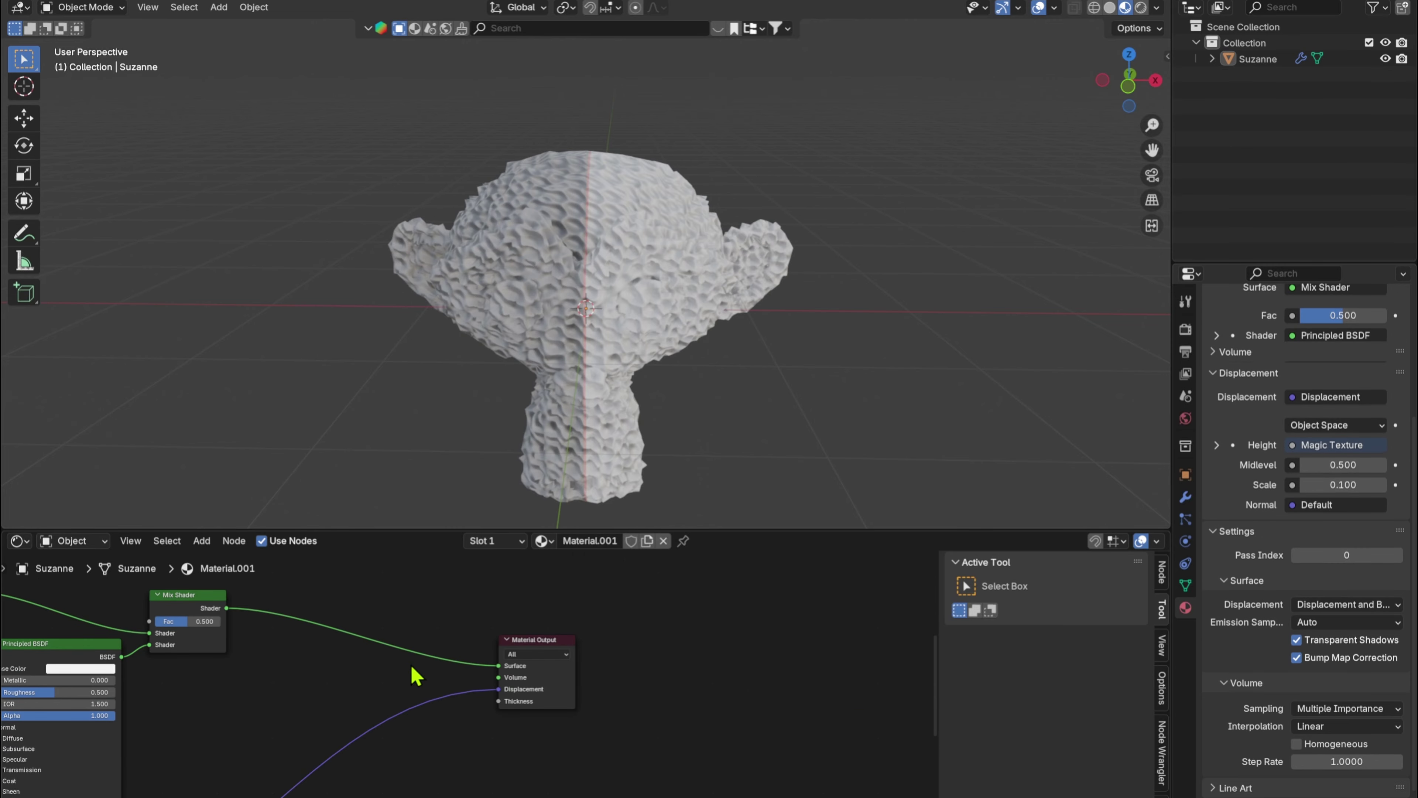
- Drive the Mix Shader's Fac with the Color output of the upper Color Ramp and inspect the split on Suzanne
{"action": "middle_click_drag", "start_coordinate": [414, 672], "coordinate": [570, 716]}
{"action": "middle_click_drag", "start_coordinate": [310, 649], "coordinate": [592, 734]}
{"action": "middle_click_drag", "start_coordinate": [142, 637], "coordinate": [291, 741]}
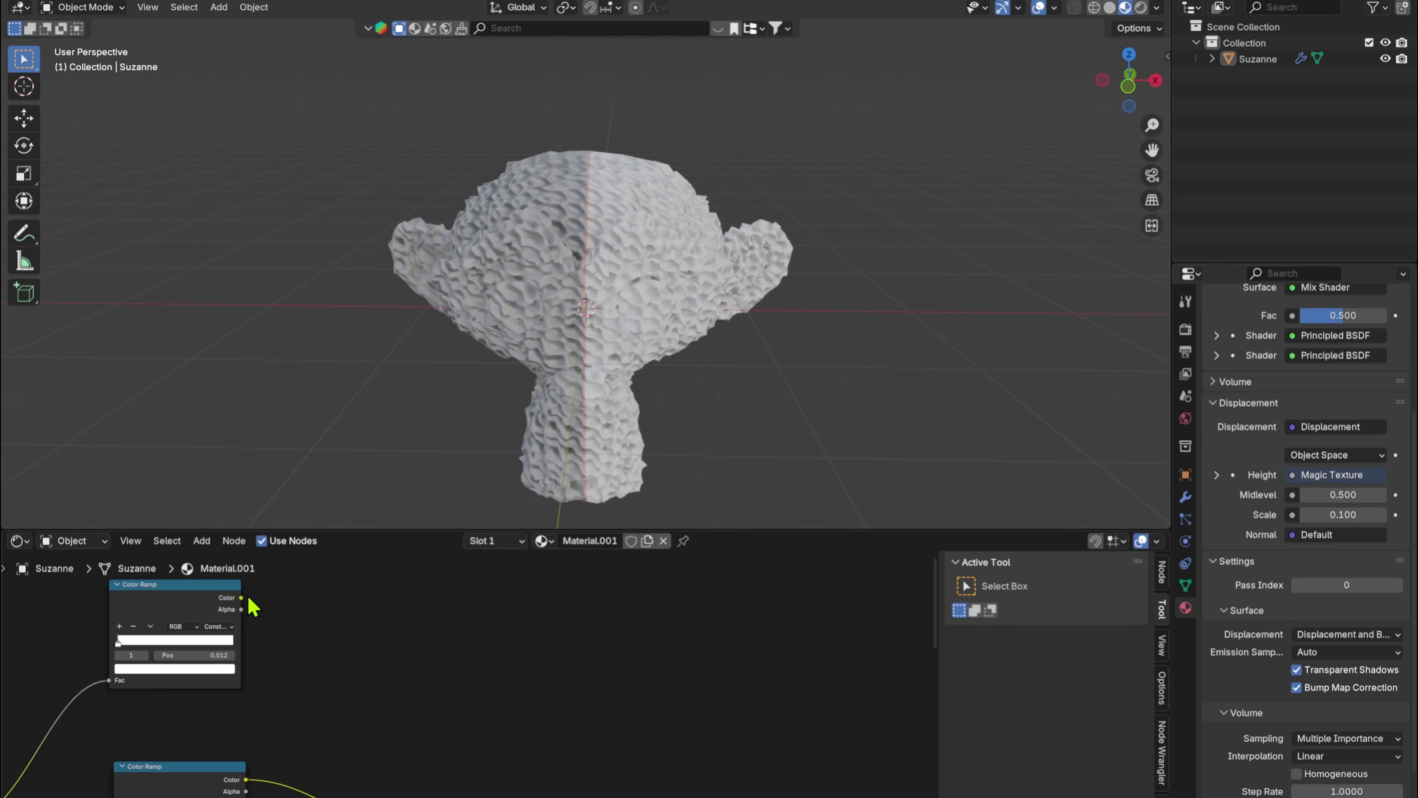
{"action": "left_click_drag", "start_coordinate": [536, 627], "coordinate": [741, 748]}
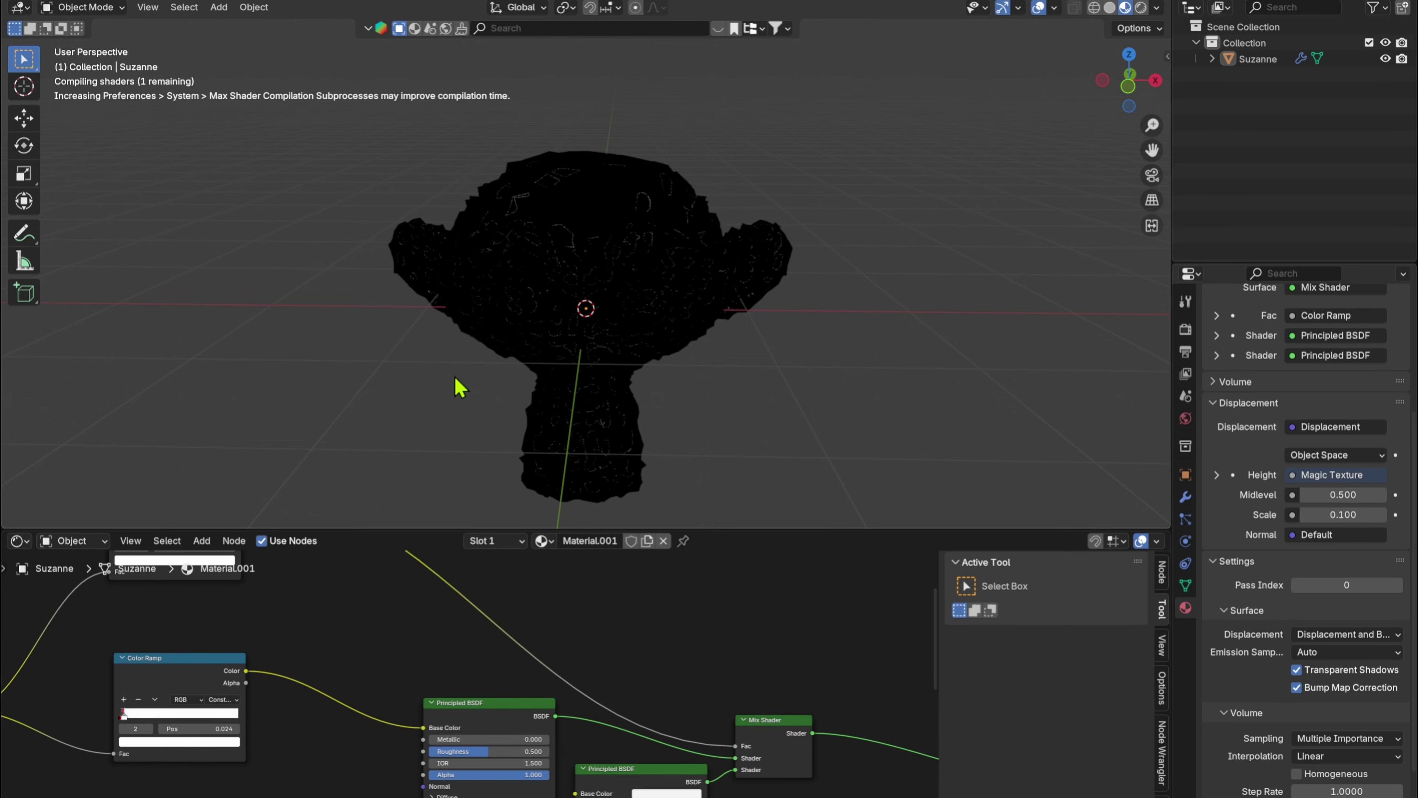
{"action": "middle_click_drag", "start_coordinate": [234, 633], "coordinate": [354, 764]}
{"action": "scroll", "coordinate": [649, 339], "scroll_direction": "up", "scroll_amount": 8}
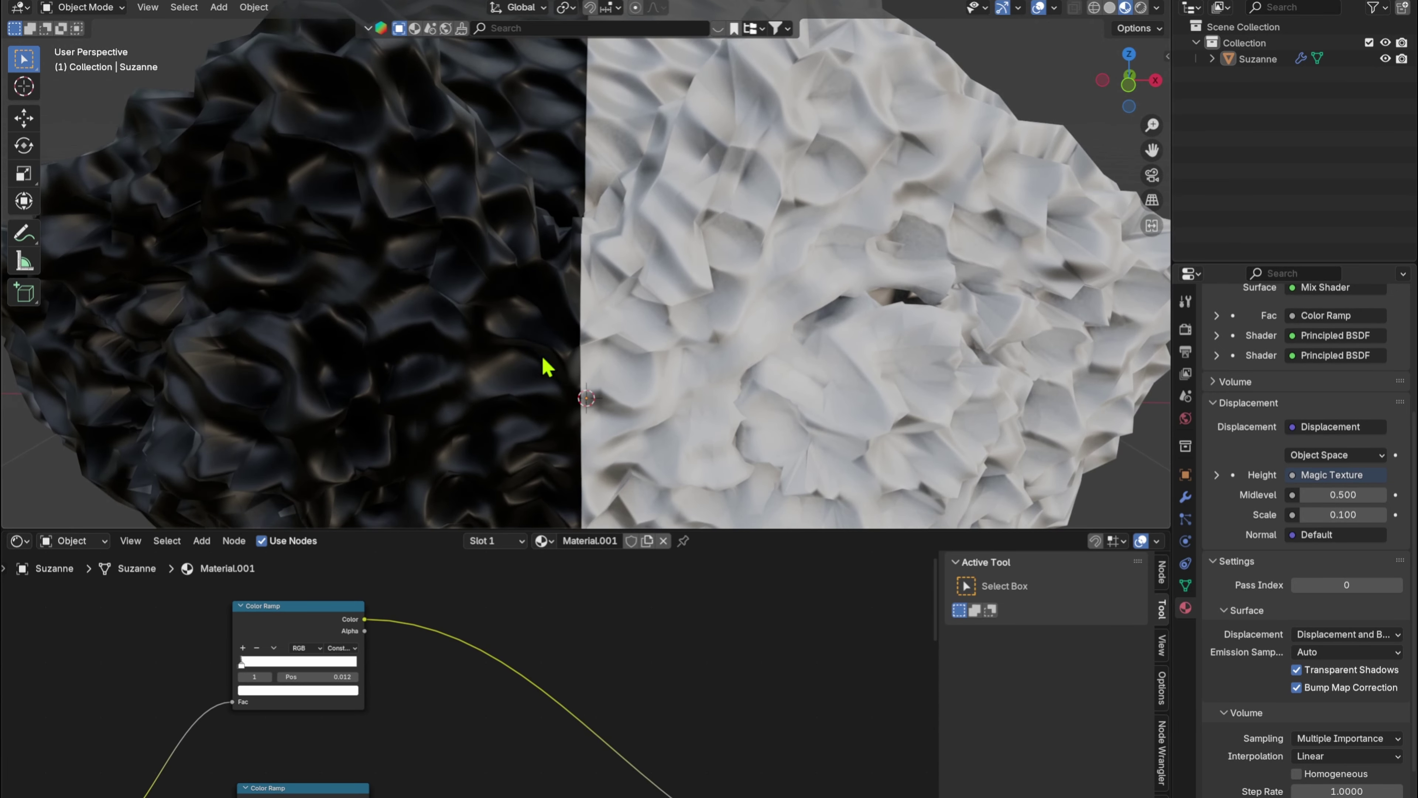
- Set the duplicated Principled BSDF's Base Color to blue, #1400F4FF
{"action": "middle_click_drag", "start_coordinate": [637, 713], "coordinate": [425, 533]}
{"action": "scroll", "coordinate": [533, 689], "scroll_direction": "up", "scroll_amount": 1}
{"action": "middle_click_drag", "start_coordinate": [577, 732], "coordinate": [494, 696]}
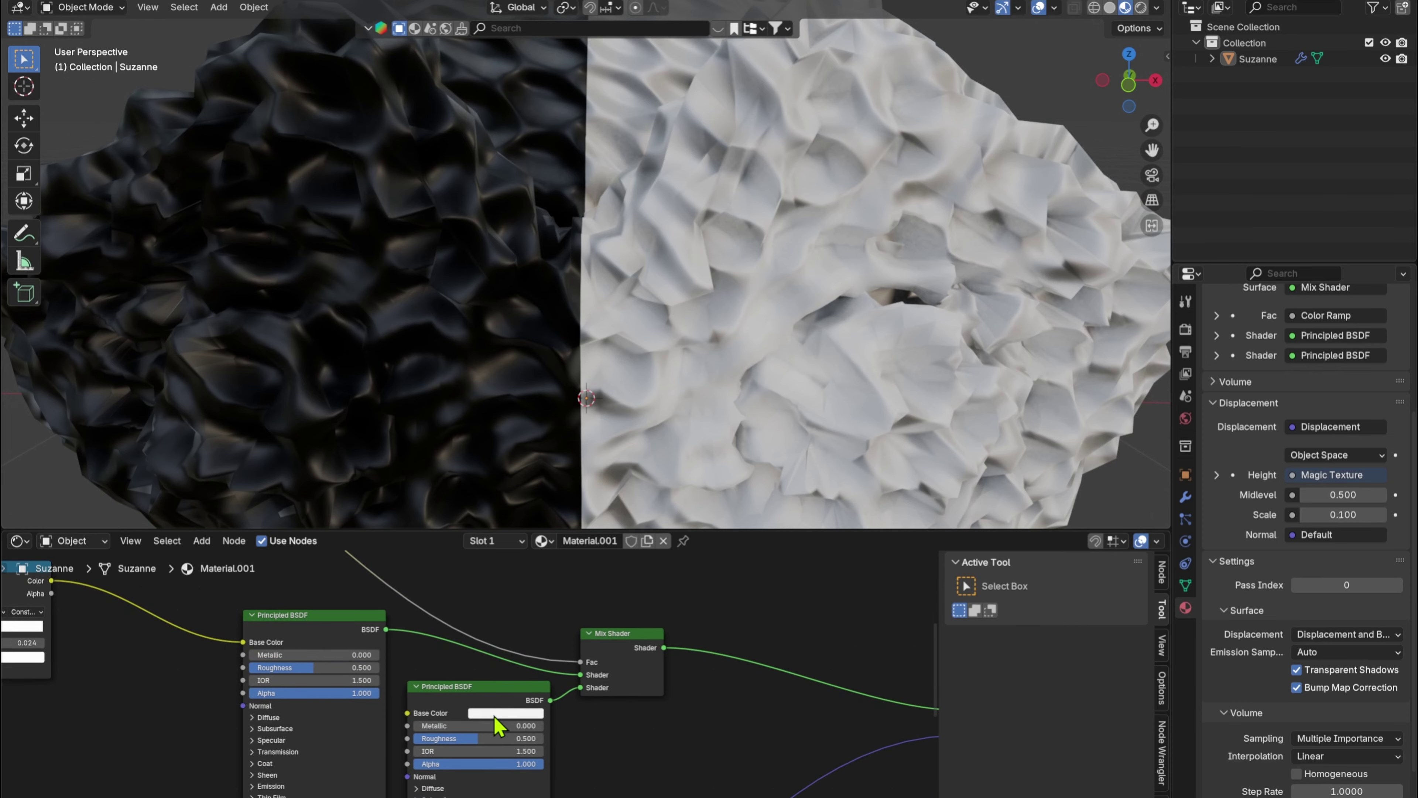
{"action": "left_click", "coordinate": [494, 715]}
{"action": "left_click_drag", "start_coordinate": [526, 601], "coordinate": [565, 549]}
{"action": "left_click", "coordinate": [522, 713]}
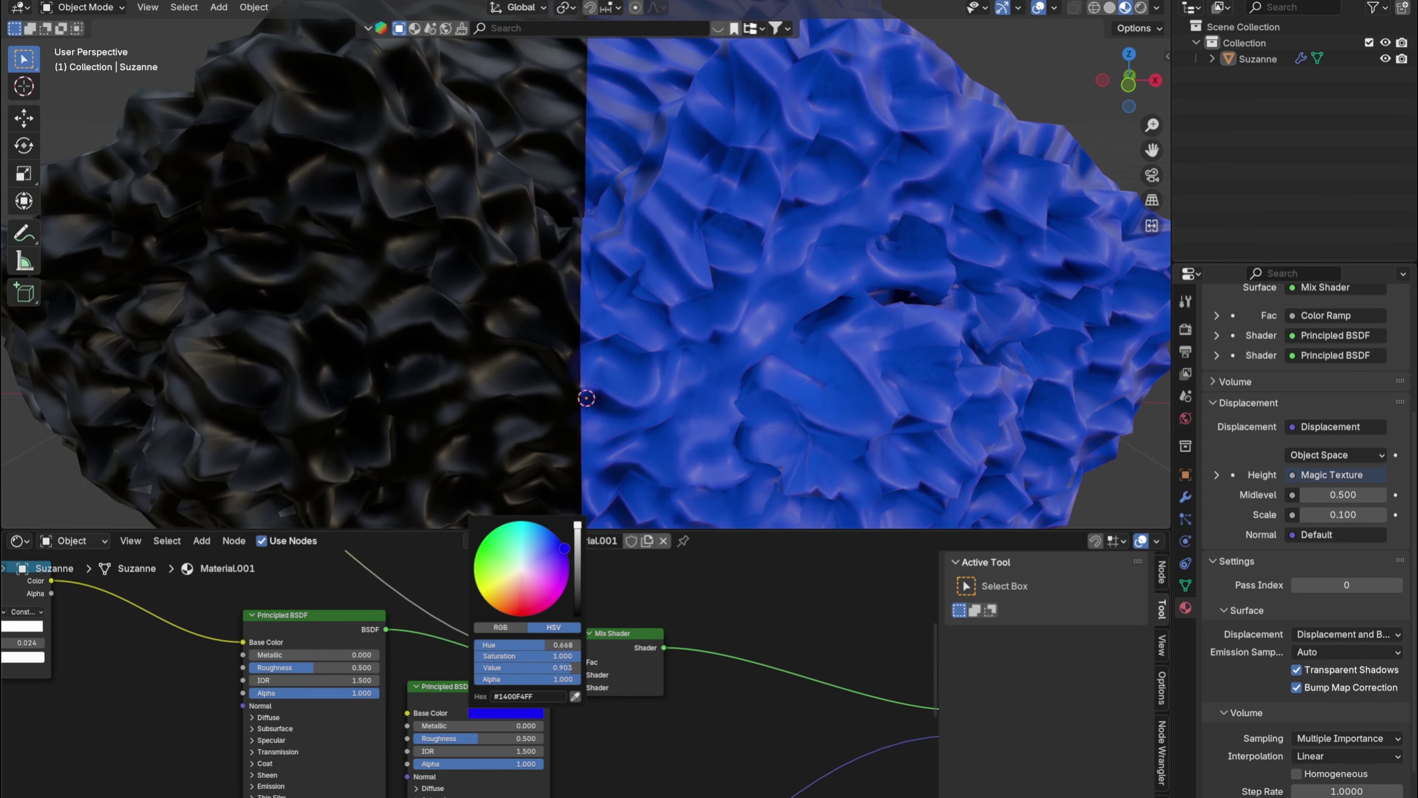
- Swap the Mix Shader's two shader inputs so the blue Principled BSDF feeds the first one, and inspect the seam
{"action": "mouse_move", "coordinate": [570, 688]}
{"action": "left_mouse_down"}
{"action": "mouse_move", "coordinate": [582, 675]}
{"action": "mouse_move", "coordinate": [582, 687]}
{"action": "left_mouse_up"}
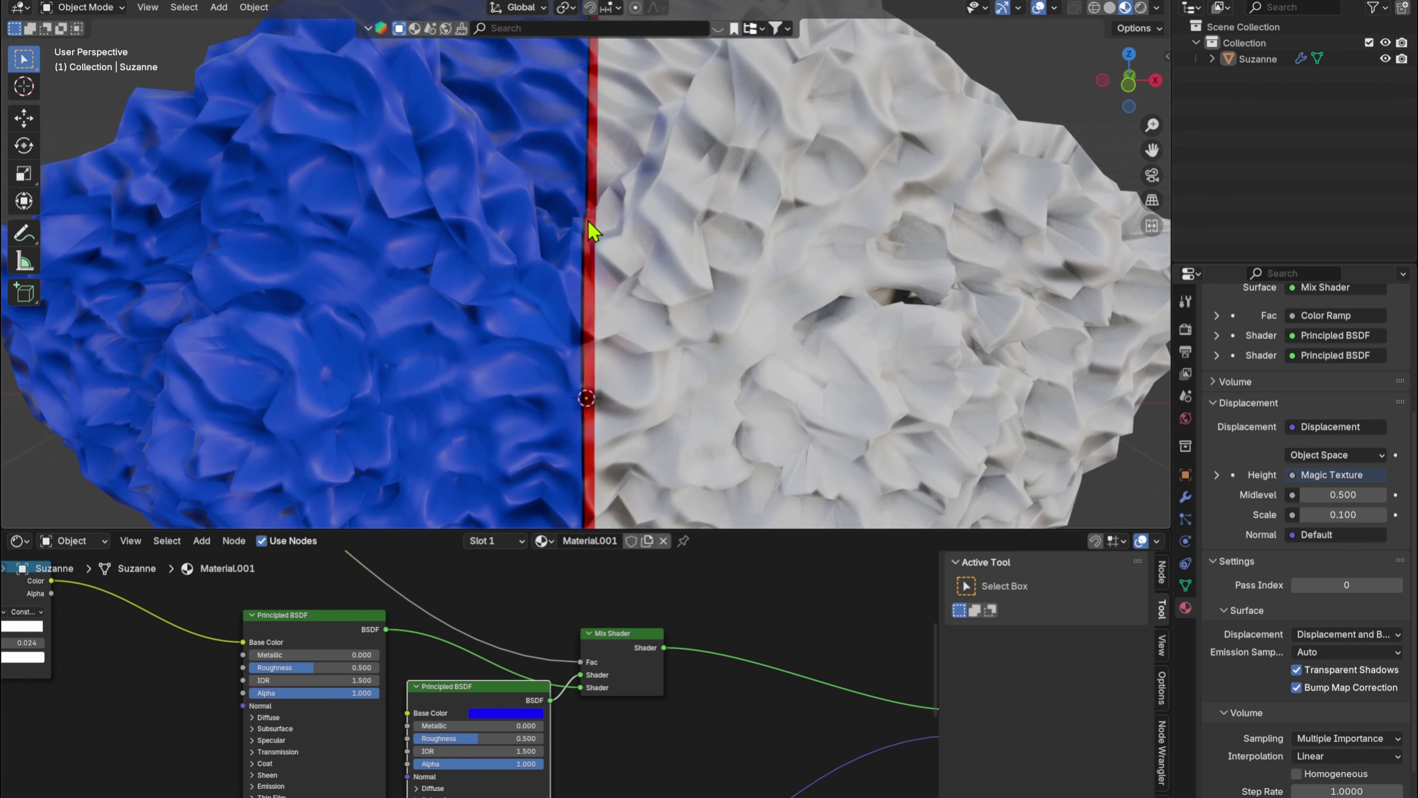
{"action": "scroll", "coordinate": [583, 352], "scroll_direction": "up", "scroll_amount": 5}
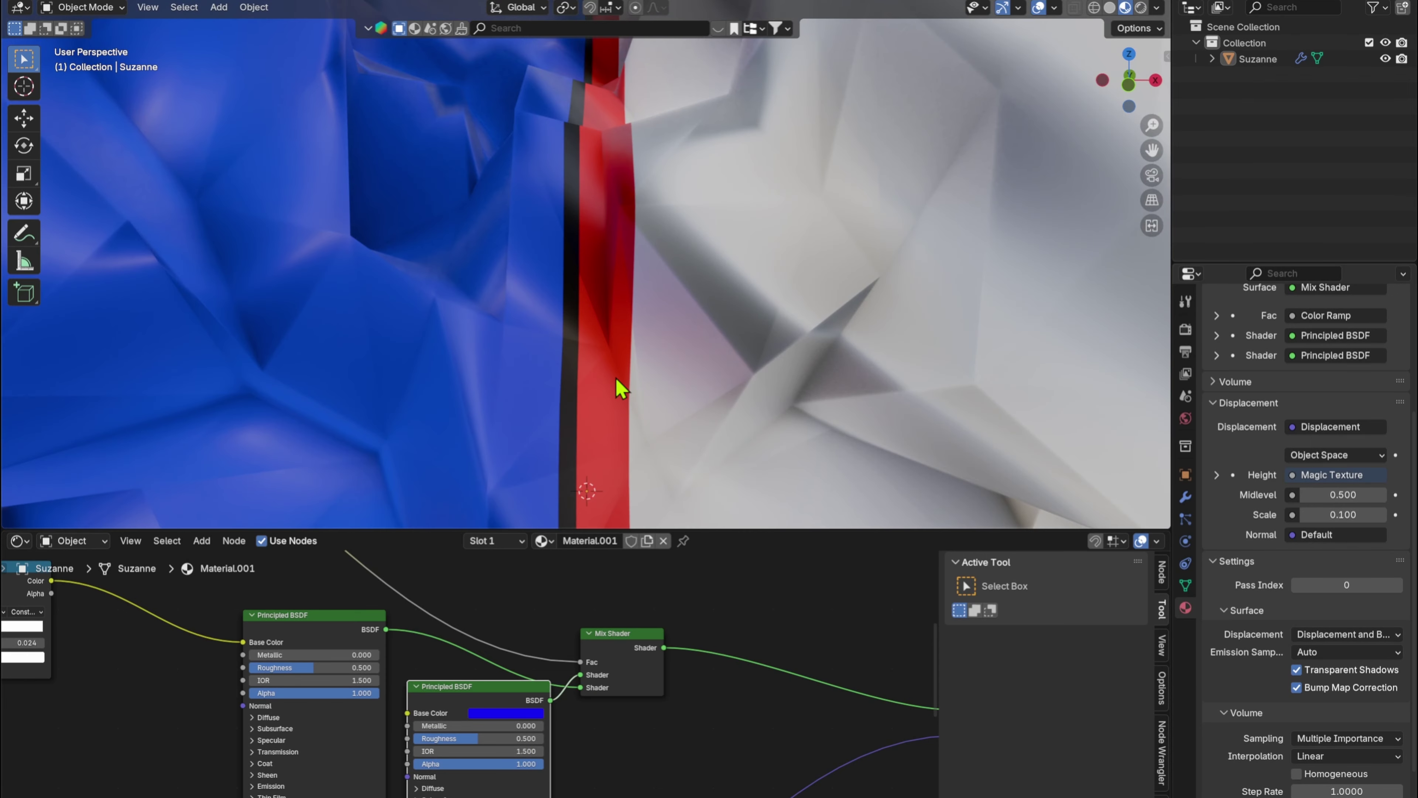
{"action": "scroll", "coordinate": [903, 294], "scroll_direction": "down", "scroll_amount": 6}
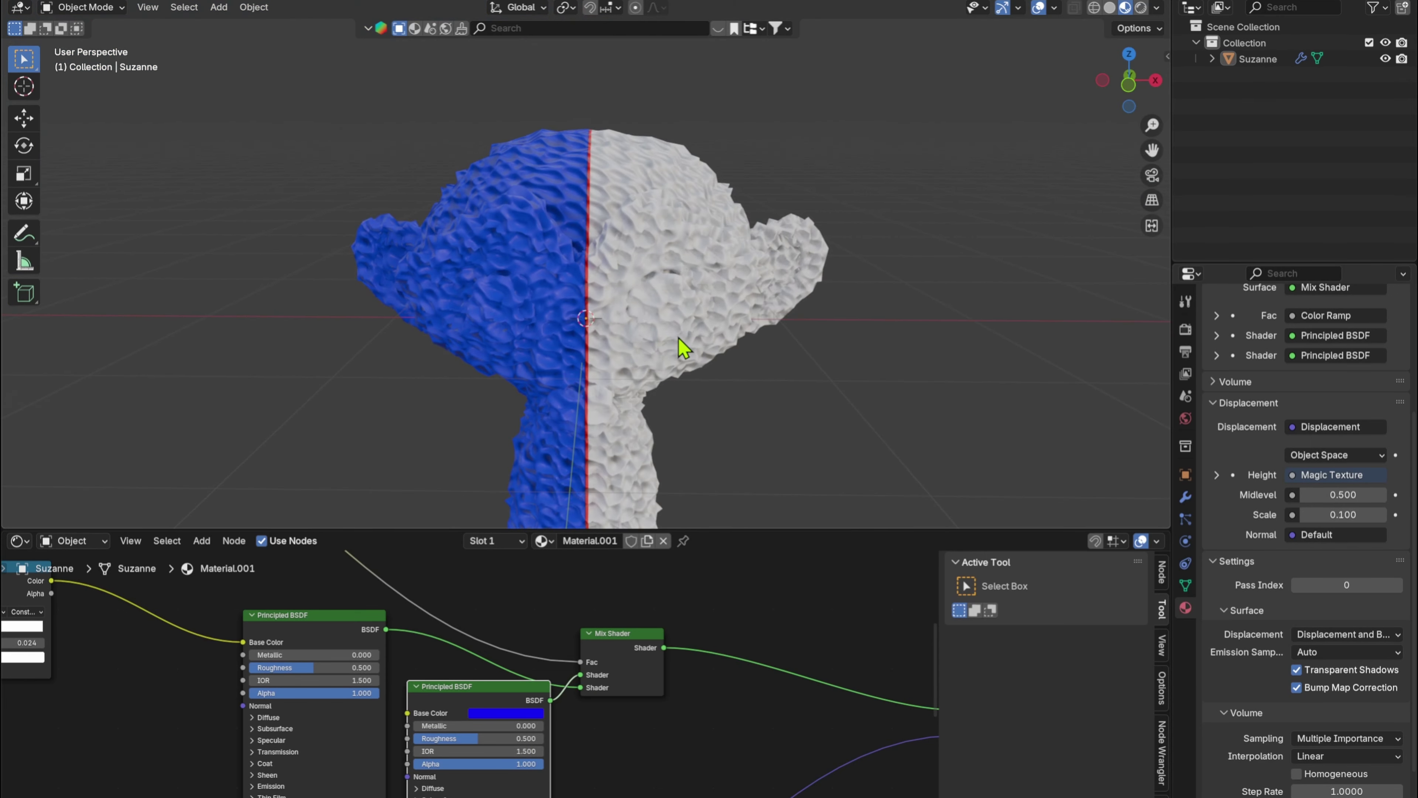
- Try moving stop 2 of the lower Color Ramp farther along the gradient, and undo the move
{"action": "middle_click_drag", "start_coordinate": [672, 735], "coordinate": [845, 796]}
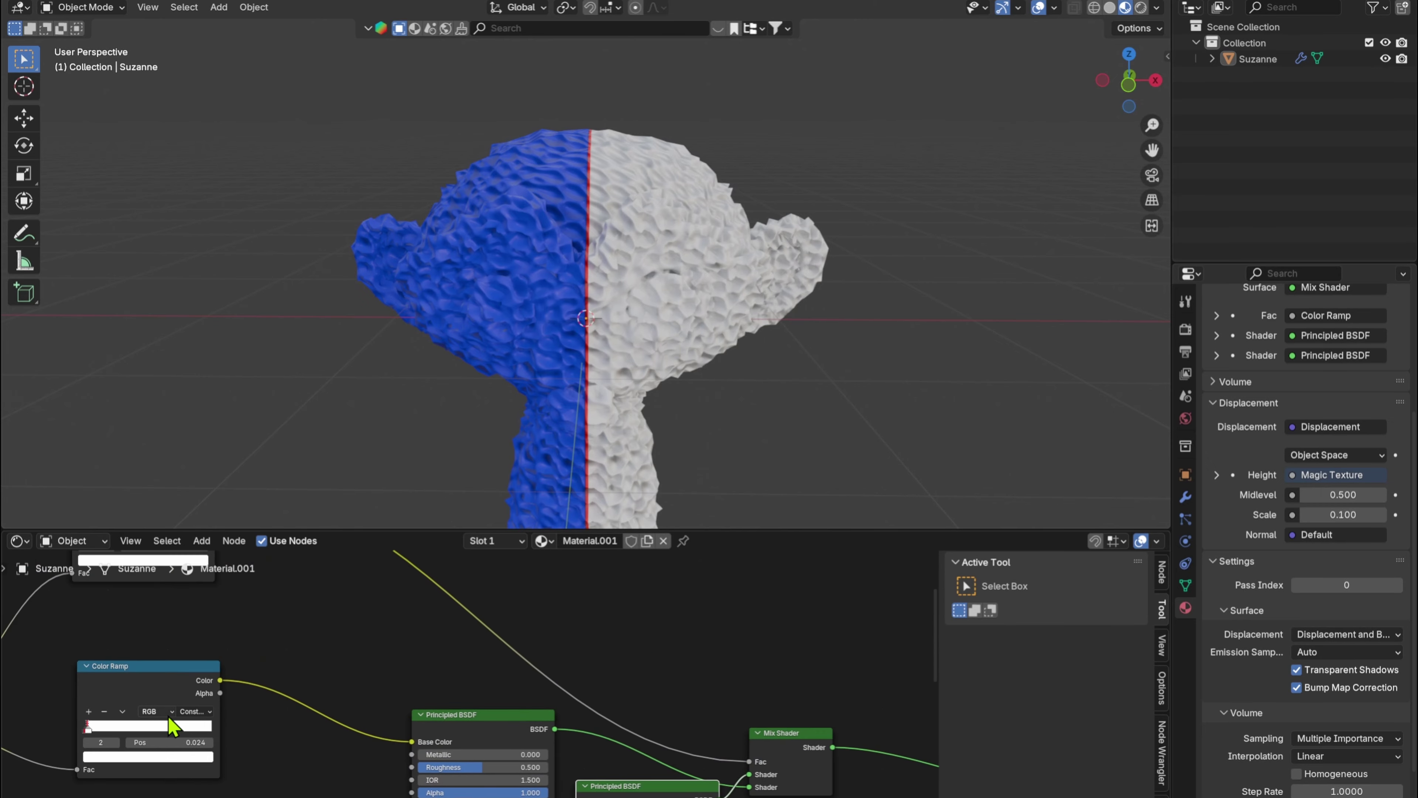
{"action": "scroll", "coordinate": [296, 706], "scroll_direction": "up", "scroll_amount": 5}
{"action": "middle_click_drag", "start_coordinate": [296, 706], "coordinate": [411, 584]}
{"action": "scroll", "coordinate": [468, 709], "scroll_direction": "up", "scroll_amount": 3}
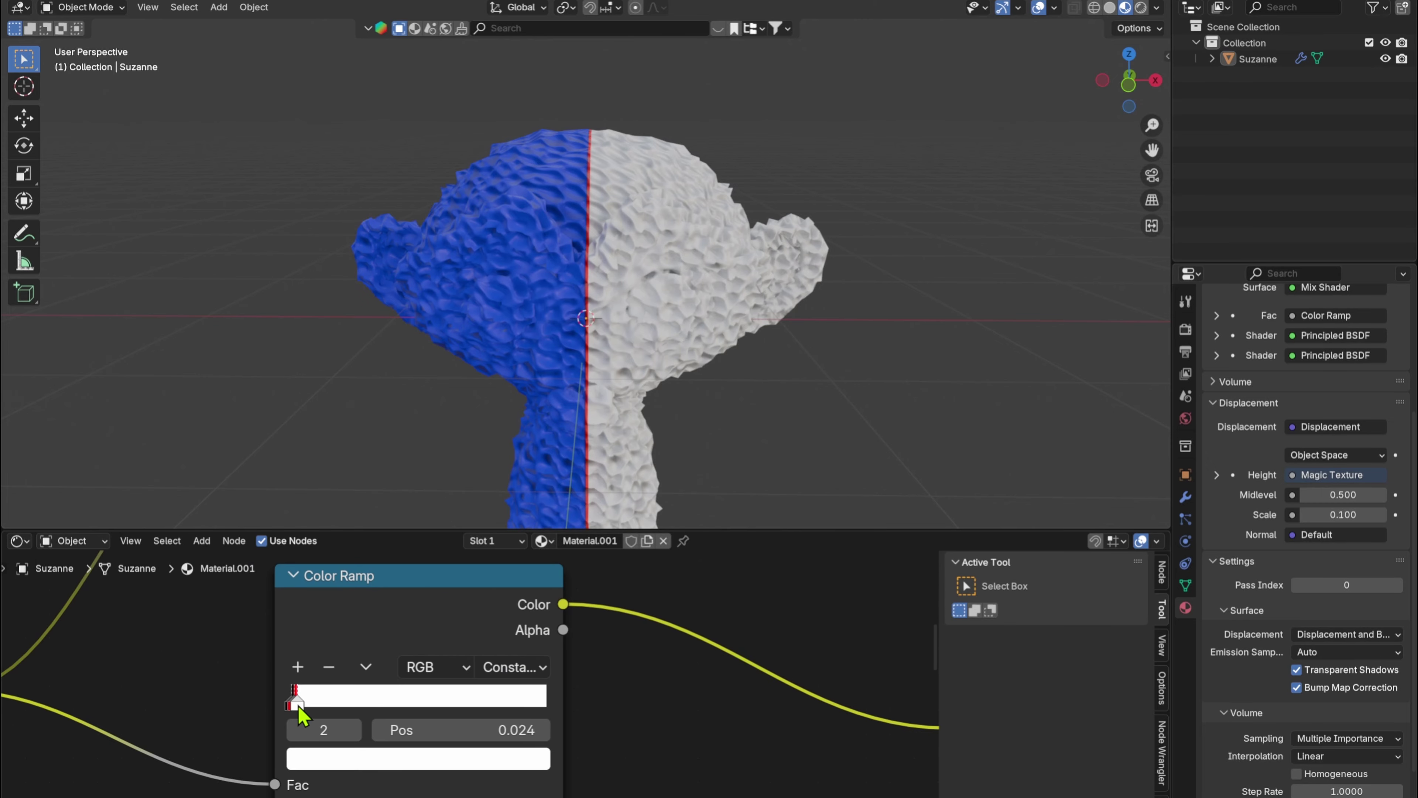
{"action": "left_click_drag", "start_coordinate": [300, 714], "coordinate": [395, 714]}
{"action": "key", "text": "ctrl+z"}
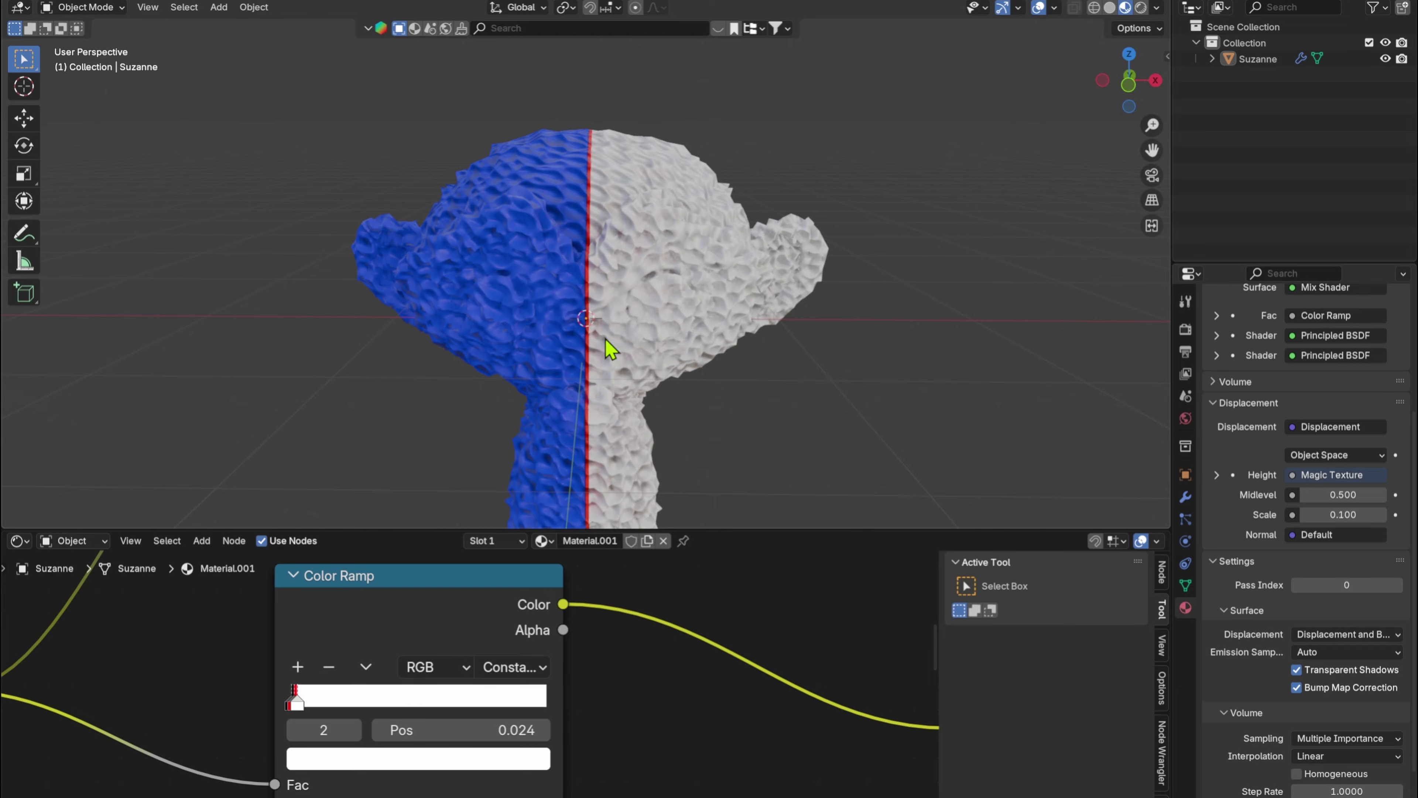
- Set the position of stop 1 in the upper Color Ramp to 0.015, checking the seam between the two shaders
{"action": "scroll", "coordinate": [617, 317], "scroll_direction": "up", "scroll_amount": 10}
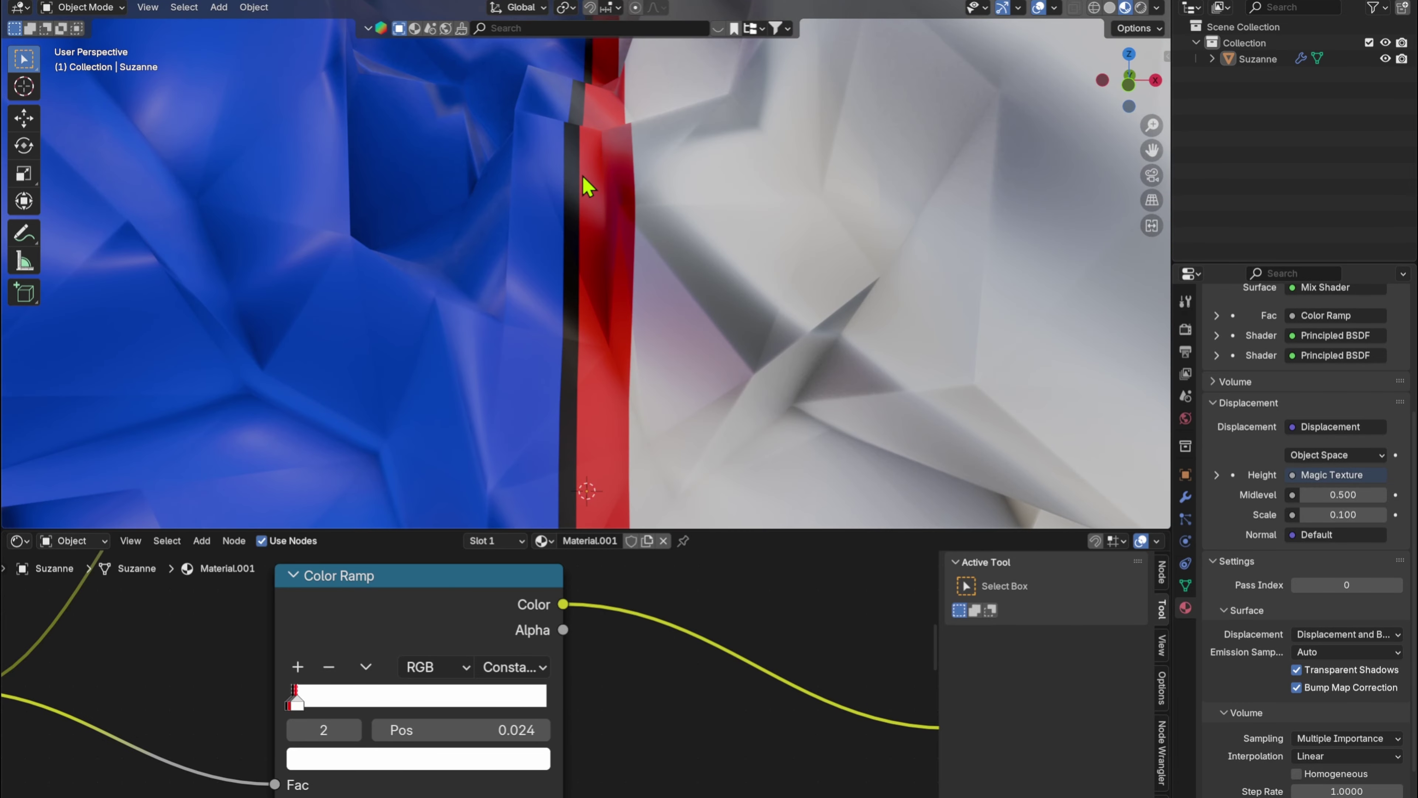
{"action": "scroll", "coordinate": [564, 363], "scroll_direction": "down", "scroll_amount": 10}
{"action": "middle_click_drag", "start_coordinate": [610, 251], "coordinate": [621, 299]}
{"action": "scroll", "coordinate": [623, 294], "scroll_direction": "up", "scroll_amount": 8}
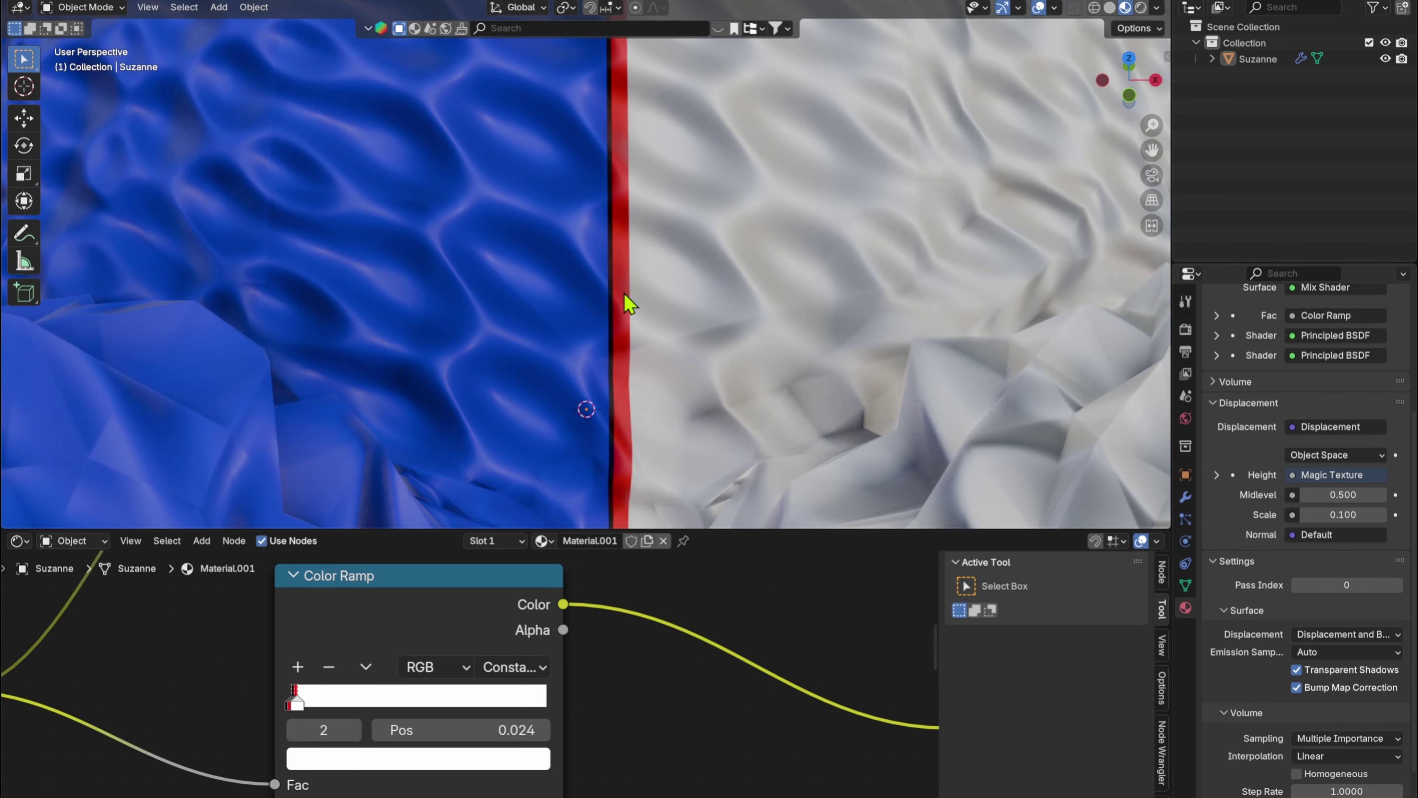
{"action": "middle_click_drag", "start_coordinate": [677, 430], "coordinate": [648, 436]}
{"action": "middle_click_drag", "start_coordinate": [397, 592], "coordinate": [434, 650]}
{"action": "scroll", "coordinate": [434, 649], "scroll_direction": "up", "scroll_amount": 6}
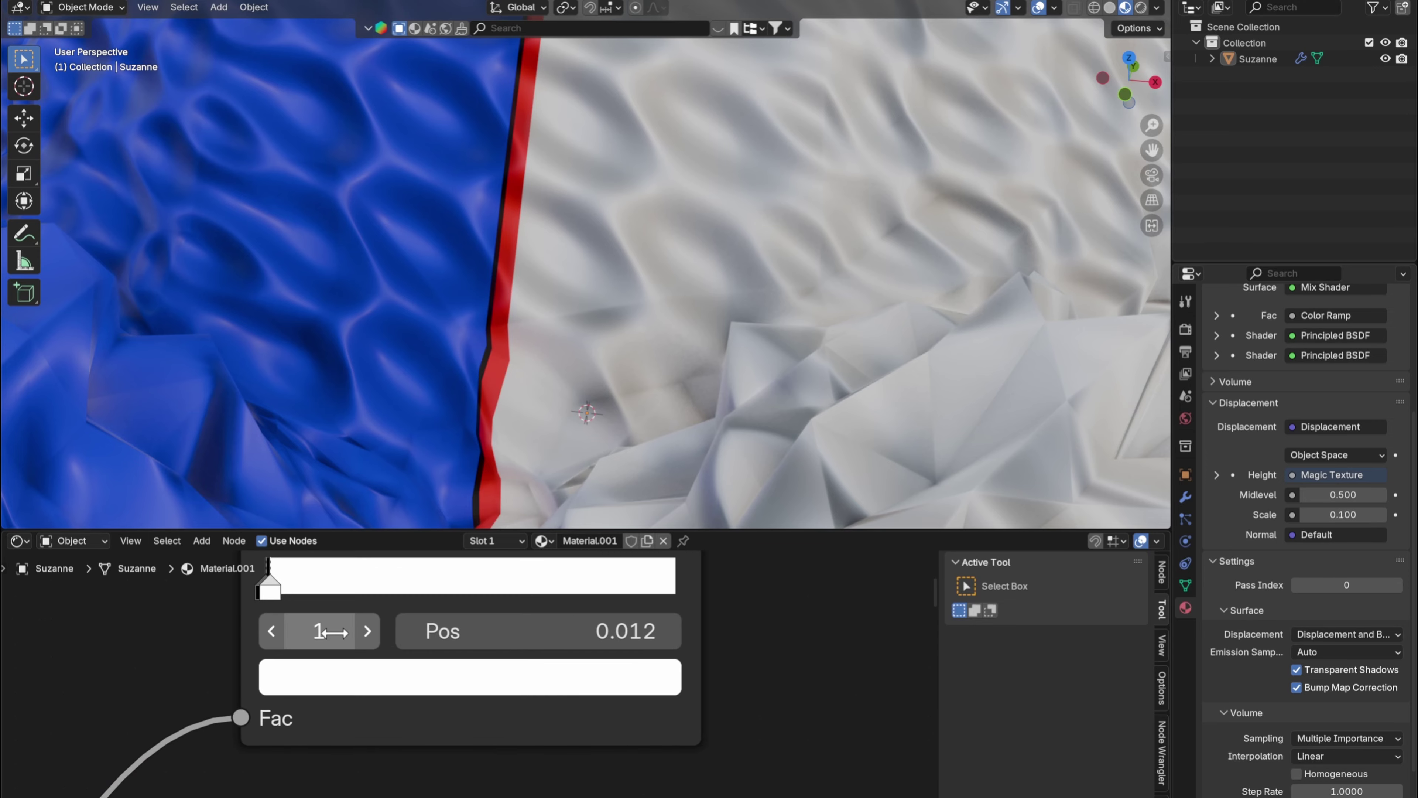
{"action": "middle_click_drag", "start_coordinate": [332, 630], "coordinate": [359, 686]}
{"action": "left_click_drag", "start_coordinate": [306, 649], "coordinate": [311, 650]}
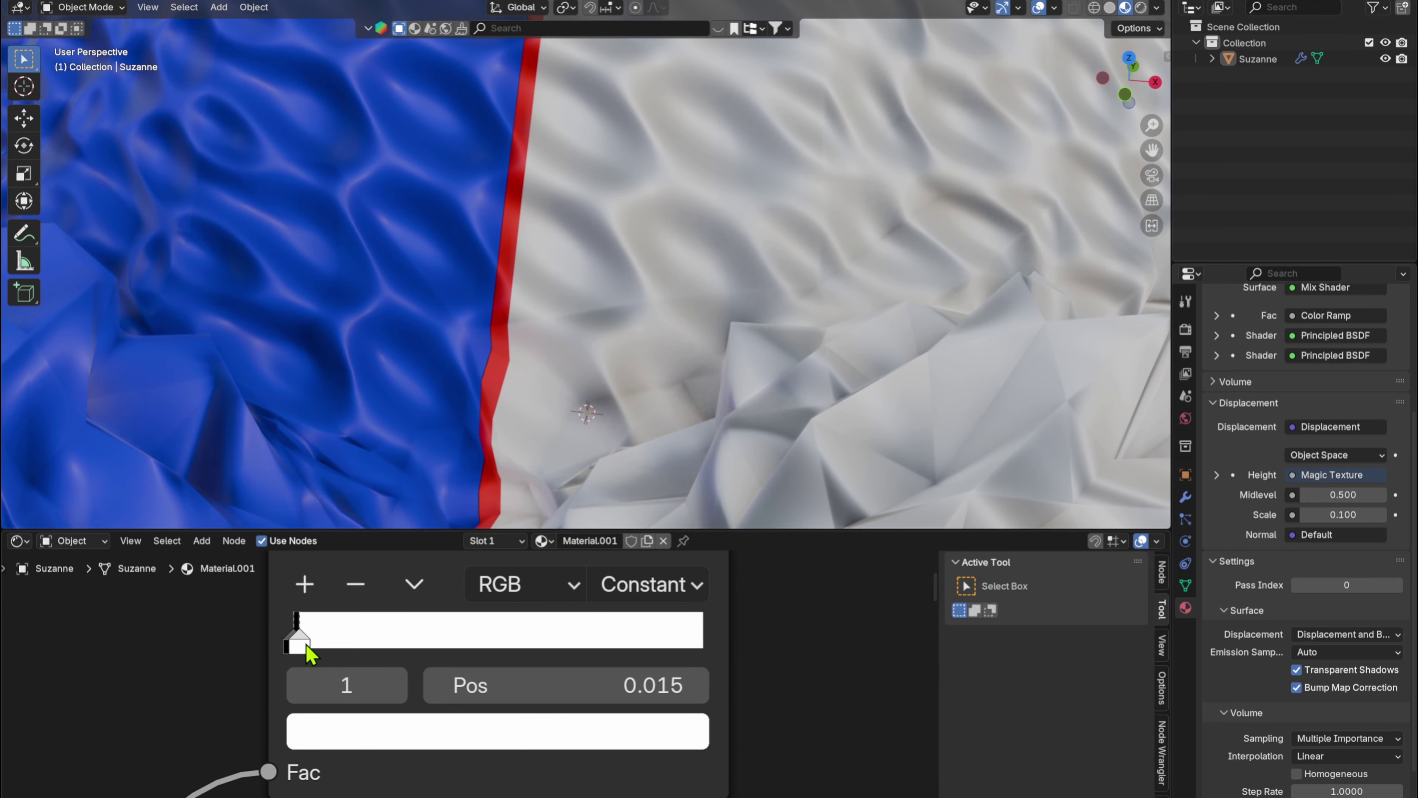
{"action": "scroll", "coordinate": [510, 326], "scroll_direction": "down", "scroll_amount": 10}
{"action": "mouse_move", "coordinate": [642, 453]}
{"action": "middle_mouse_down"}
{"action": "mouse_move", "coordinate": [706, 441]}
{"action": "mouse_move", "coordinate": [643, 438]}
{"action": "middle_mouse_up"}
{"action": "scroll", "coordinate": [688, 663], "scroll_direction": "down", "scroll_amount": 6}
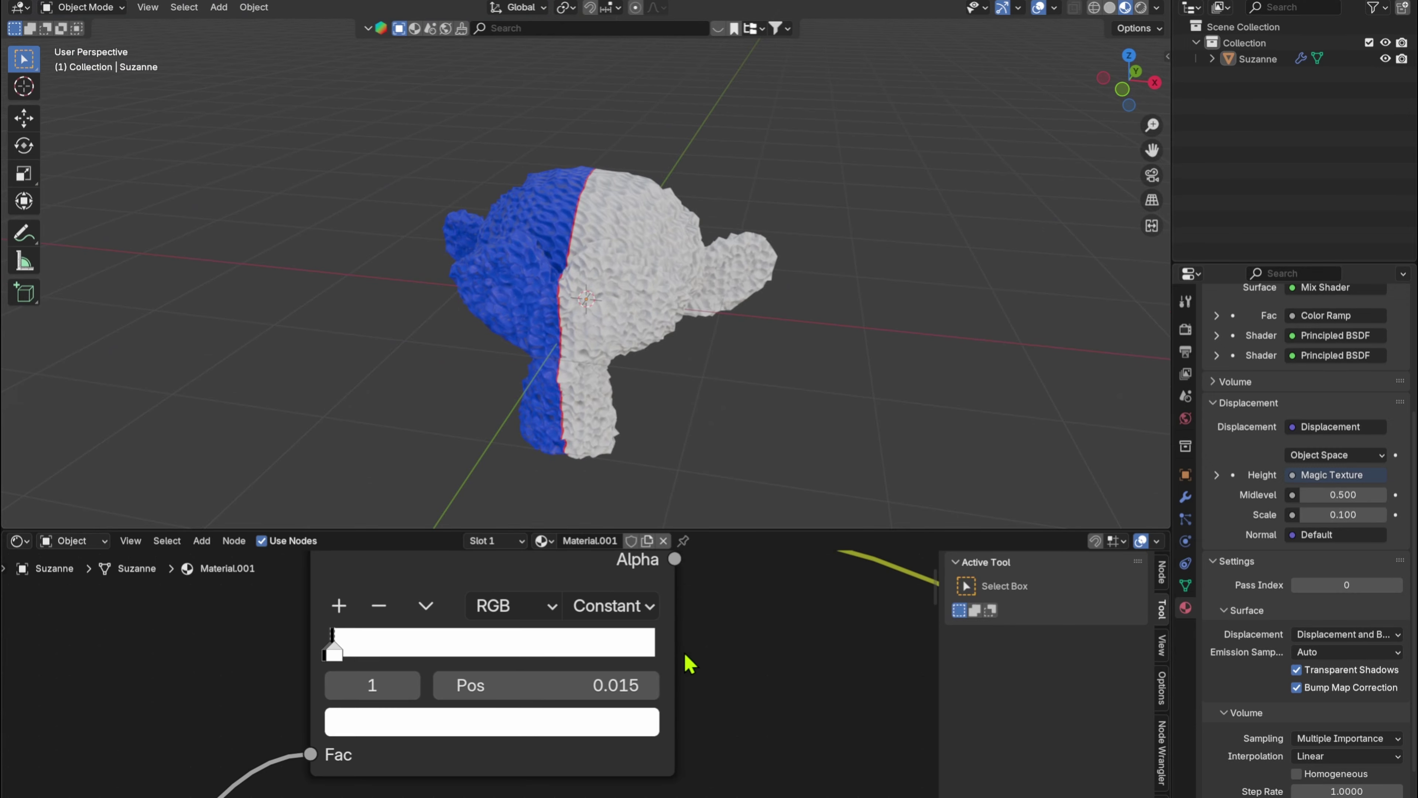
- Move the Displacement node farther from the Magic Texture node to make room between them
{"action": "middle_click_drag", "start_coordinate": [749, 713], "coordinate": [364, 548]}
{"action": "middle_click_drag", "start_coordinate": [812, 713], "coordinate": [432, 533]}
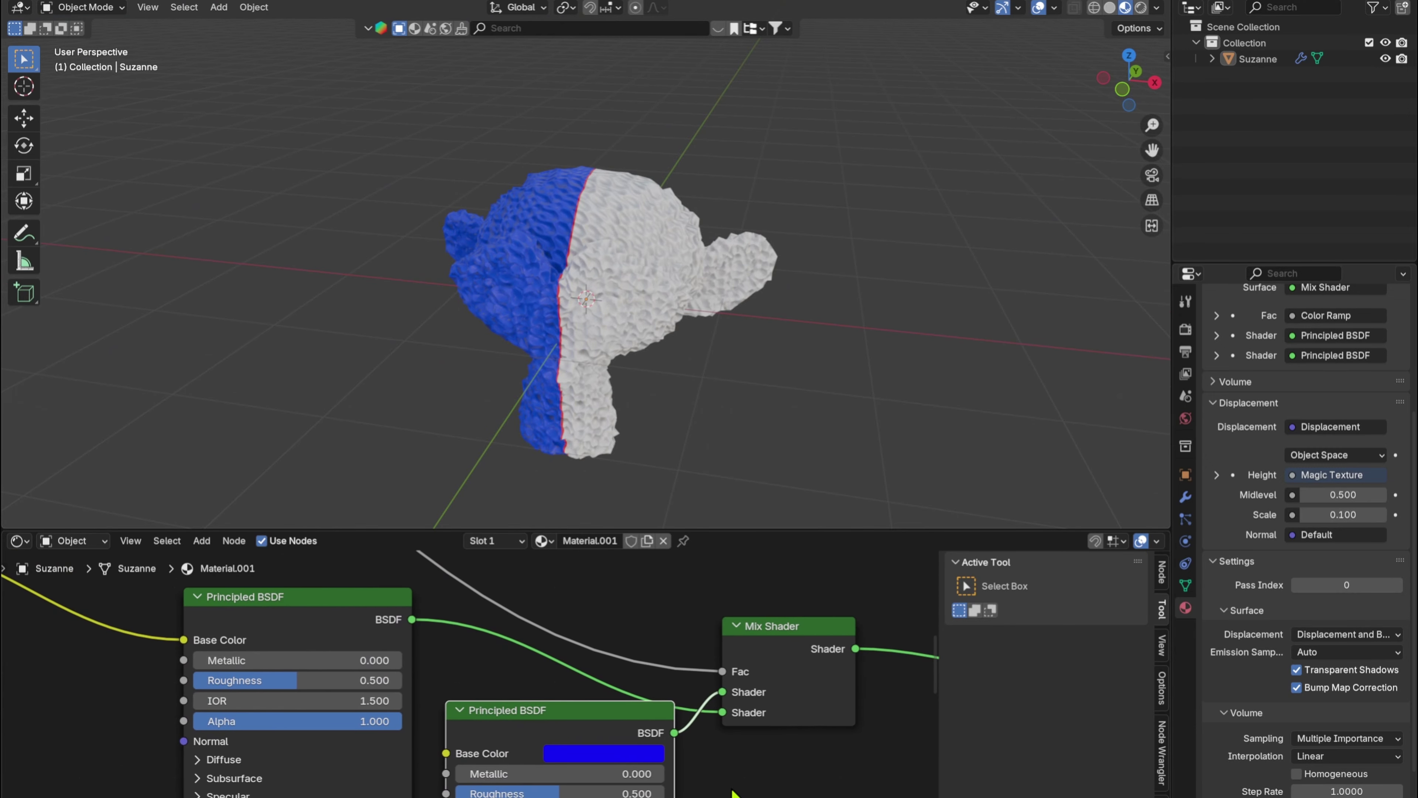
{"action": "middle_click_drag", "start_coordinate": [879, 693], "coordinate": [476, 672]}
{"action": "scroll", "coordinate": [477, 671], "scroll_direction": "down", "scroll_amount": 1}
{"action": "scroll", "coordinate": [481, 680], "scroll_direction": "down", "scroll_amount": 3}
{"action": "middle_click_drag", "start_coordinate": [673, 416], "coordinate": [708, 303]}
{"action": "scroll", "coordinate": [712, 358], "scroll_direction": "up", "scroll_amount": 4}
{"action": "middle_click_drag", "start_coordinate": [634, 503], "coordinate": [632, 356], "text": "shift"}
{"action": "scroll", "coordinate": [615, 344], "scroll_direction": "down", "scroll_amount": 3}
{"action": "middle_click_drag", "start_coordinate": [586, 744], "coordinate": [693, 559]}
{"action": "middle_click_drag", "start_coordinate": [619, 595], "coordinate": [623, 553]}
{"action": "middle_click_drag", "start_coordinate": [624, 791], "coordinate": [681, 749]}
{"action": "scroll", "coordinate": [491, 715], "scroll_direction": "up", "scroll_amount": 4}
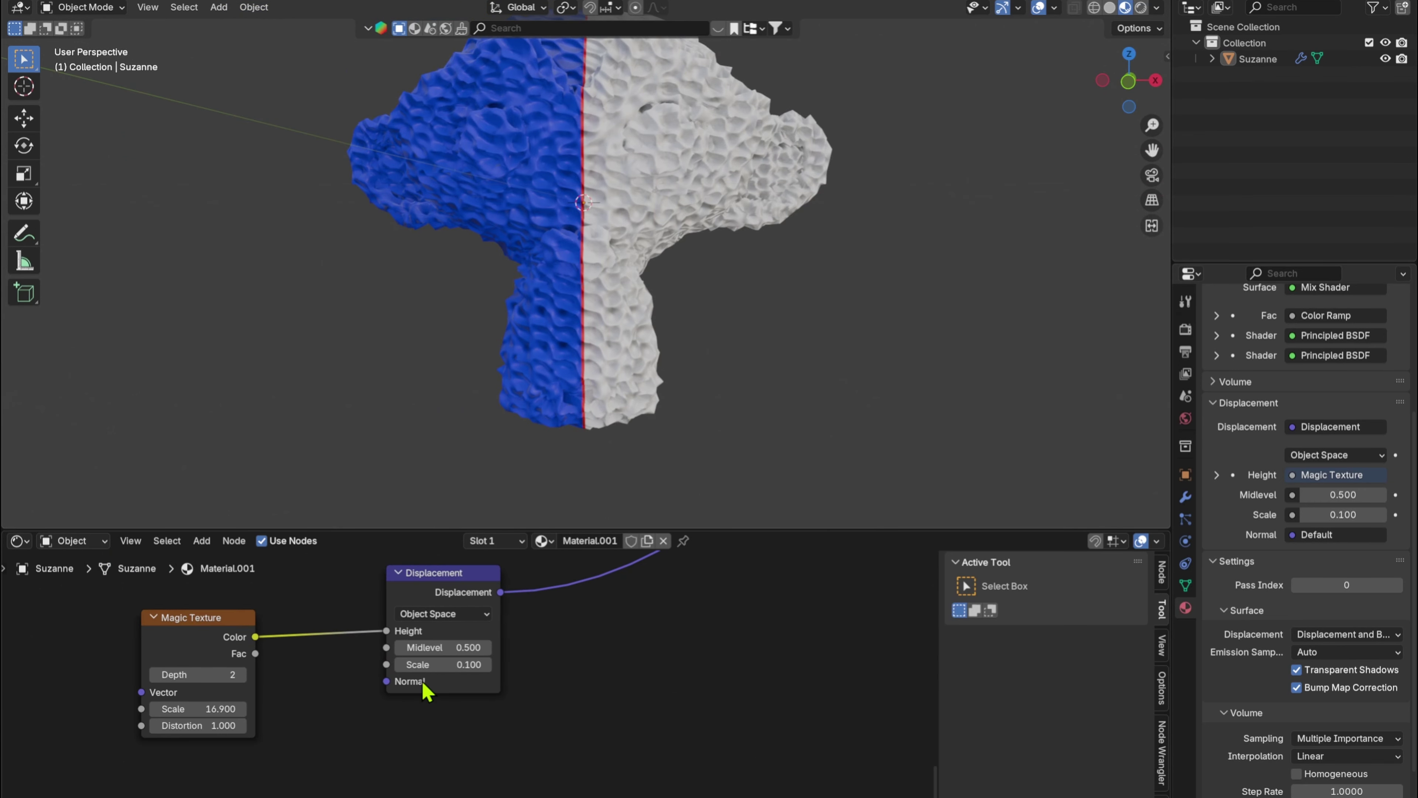
{"action": "left_click_drag", "start_coordinate": [447, 578], "coordinate": [816, 582]}
{"action": "middle_click_drag", "start_coordinate": [674, 621], "coordinate": [837, 796]}
{"action": "scroll", "coordinate": [513, 699], "scroll_direction": "down", "scroll_amount": 9}
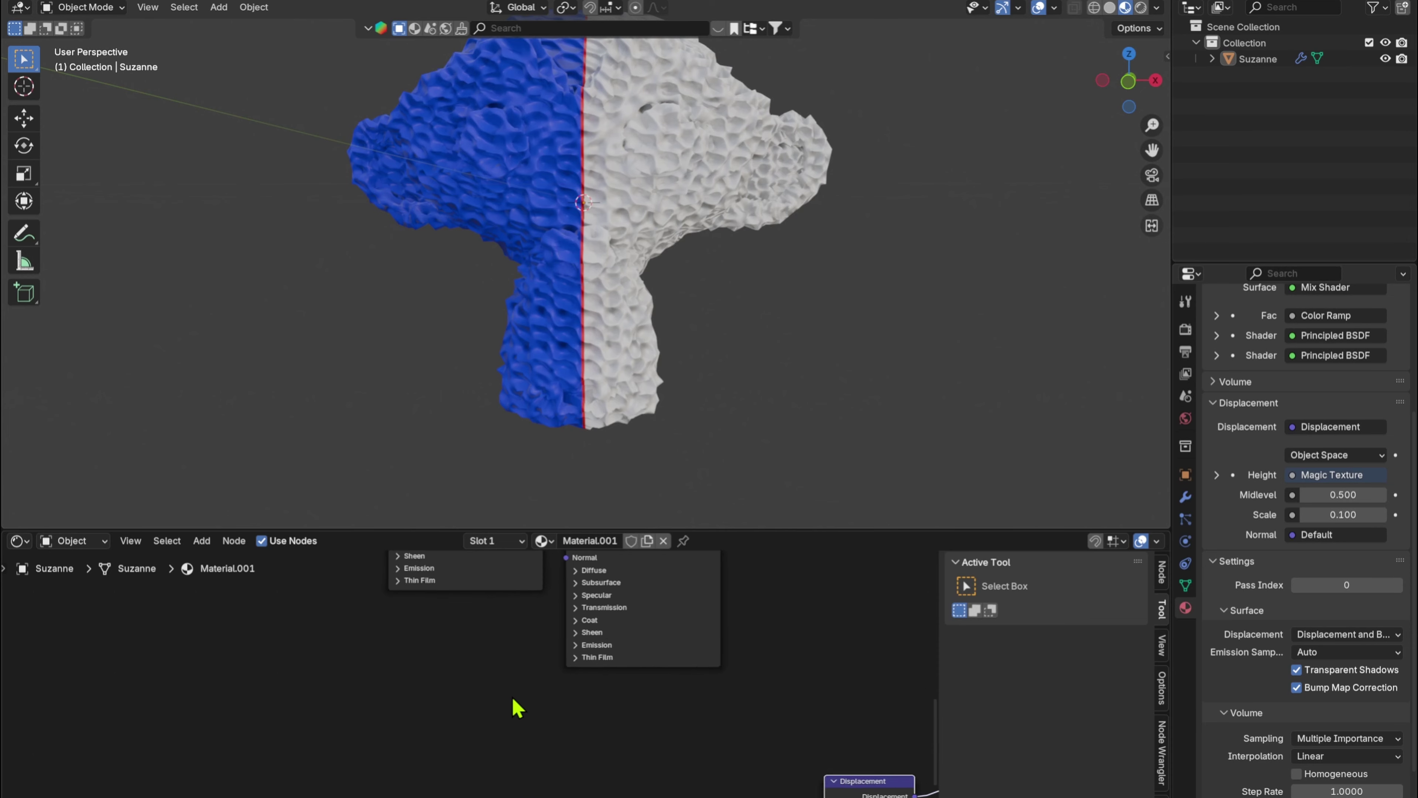
{"action": "middle_click_drag", "start_coordinate": [479, 705], "coordinate": [495, 631]}
{"action": "left_click_drag", "start_coordinate": [344, 567], "coordinate": [510, 792]}
{"action": "left_click_drag", "start_coordinate": [634, 640], "coordinate": [633, 640]}
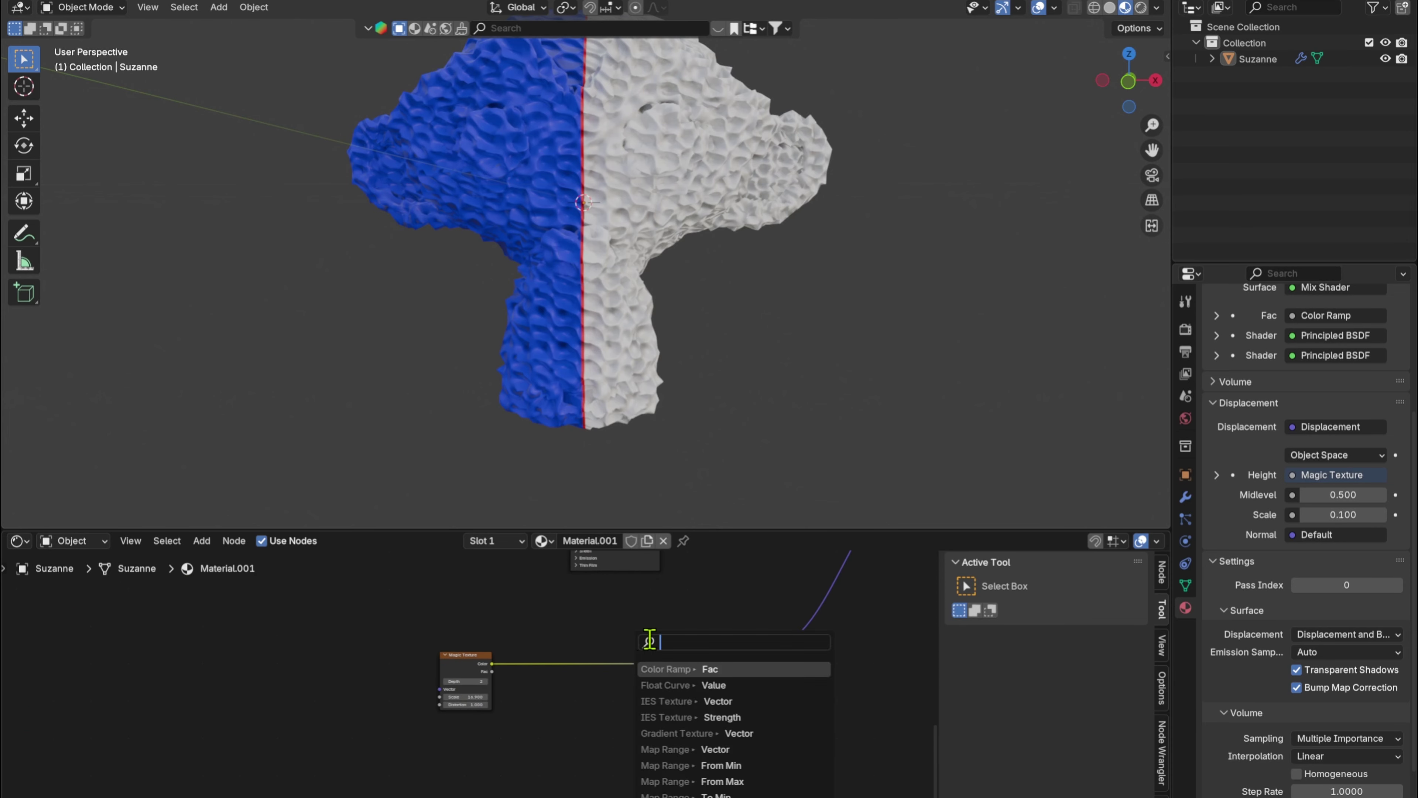
{"action": "type", "text": "mix"}
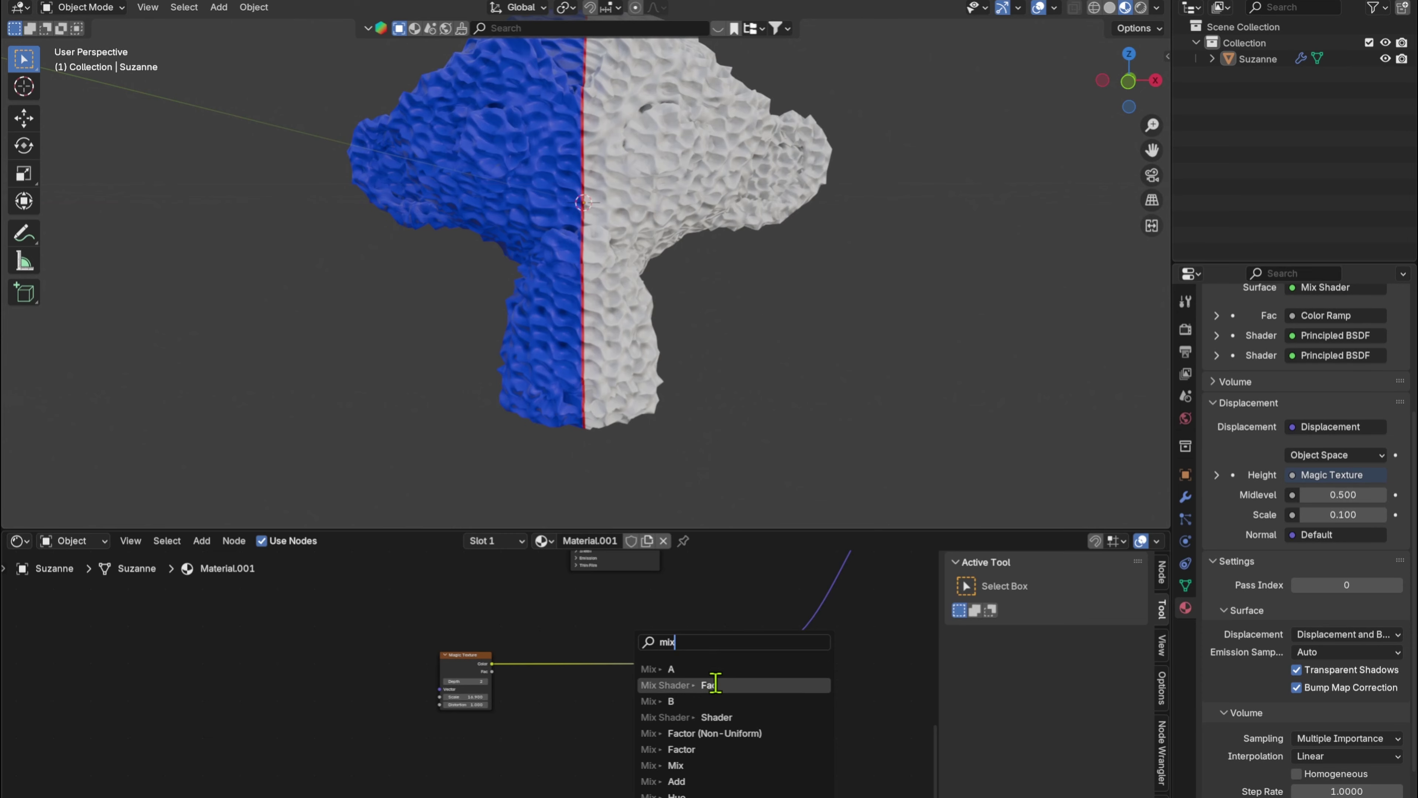
{"action": "left_click", "coordinate": [715, 683]}
{"action": "right_click", "coordinate": [703, 655]}
- Add a color-type Mix node beside the upper Color Ramp, drive its Factor with the ramp's Color, and preview its Result
{"action": "scroll", "coordinate": [583, 647], "scroll_direction": "down", "scroll_amount": 4}
{"action": "middle_click_drag", "start_coordinate": [503, 581], "coordinate": [615, 579]}
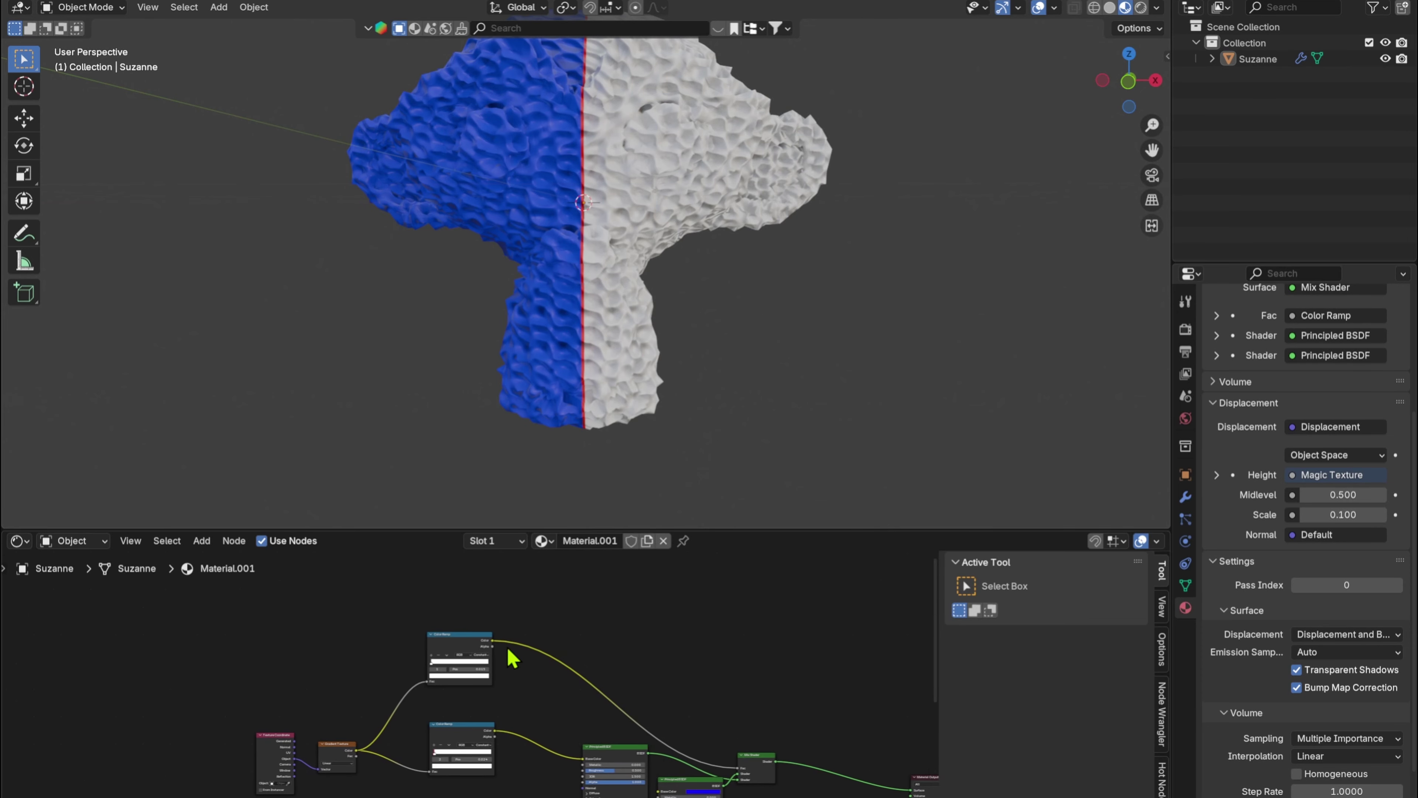
{"action": "key", "text": "shift+a"}
{"action": "left_click", "coordinate": [596, 581]}
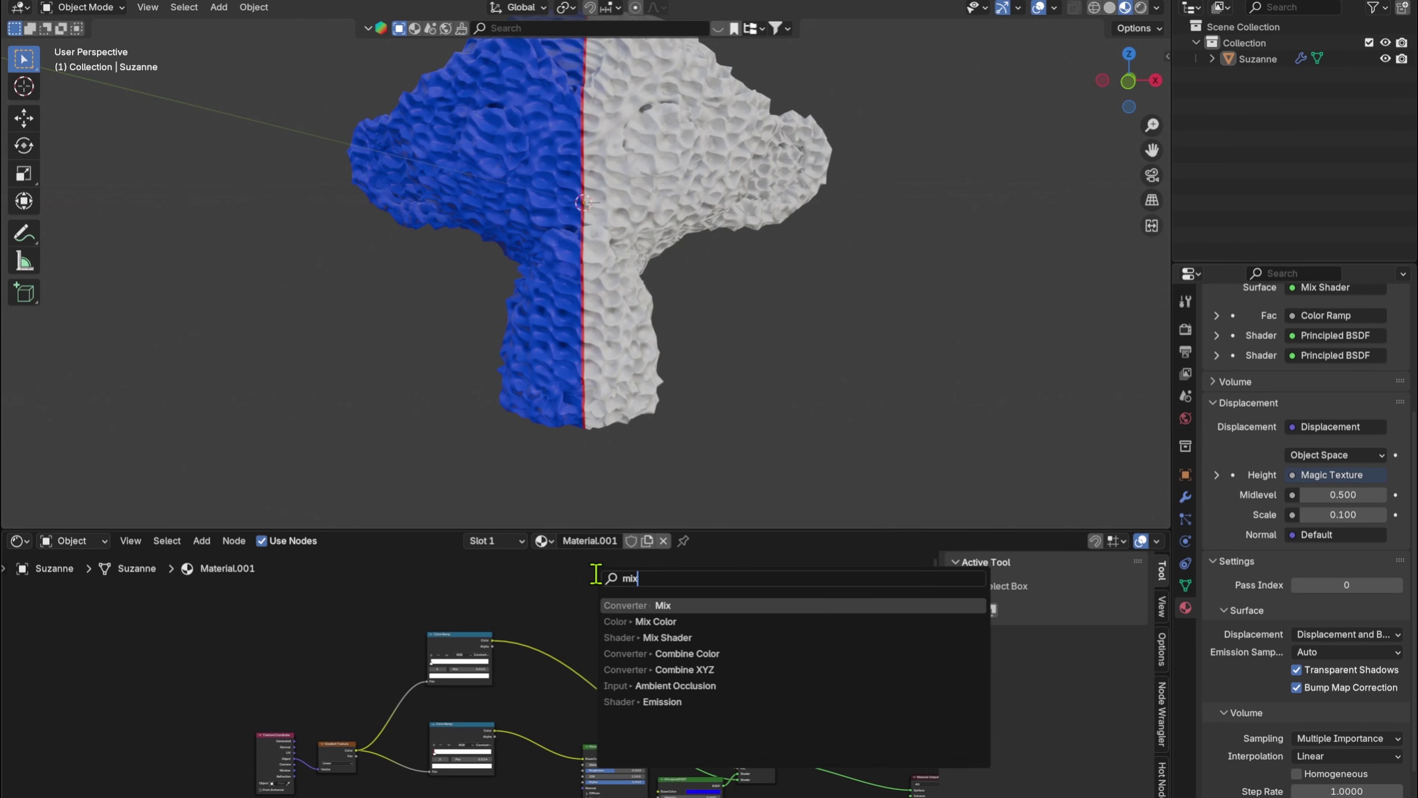
{"action": "type", "text": "mix"}
{"action": "left_click", "coordinate": [608, 605]}
{"action": "left_click", "coordinate": [598, 605]}
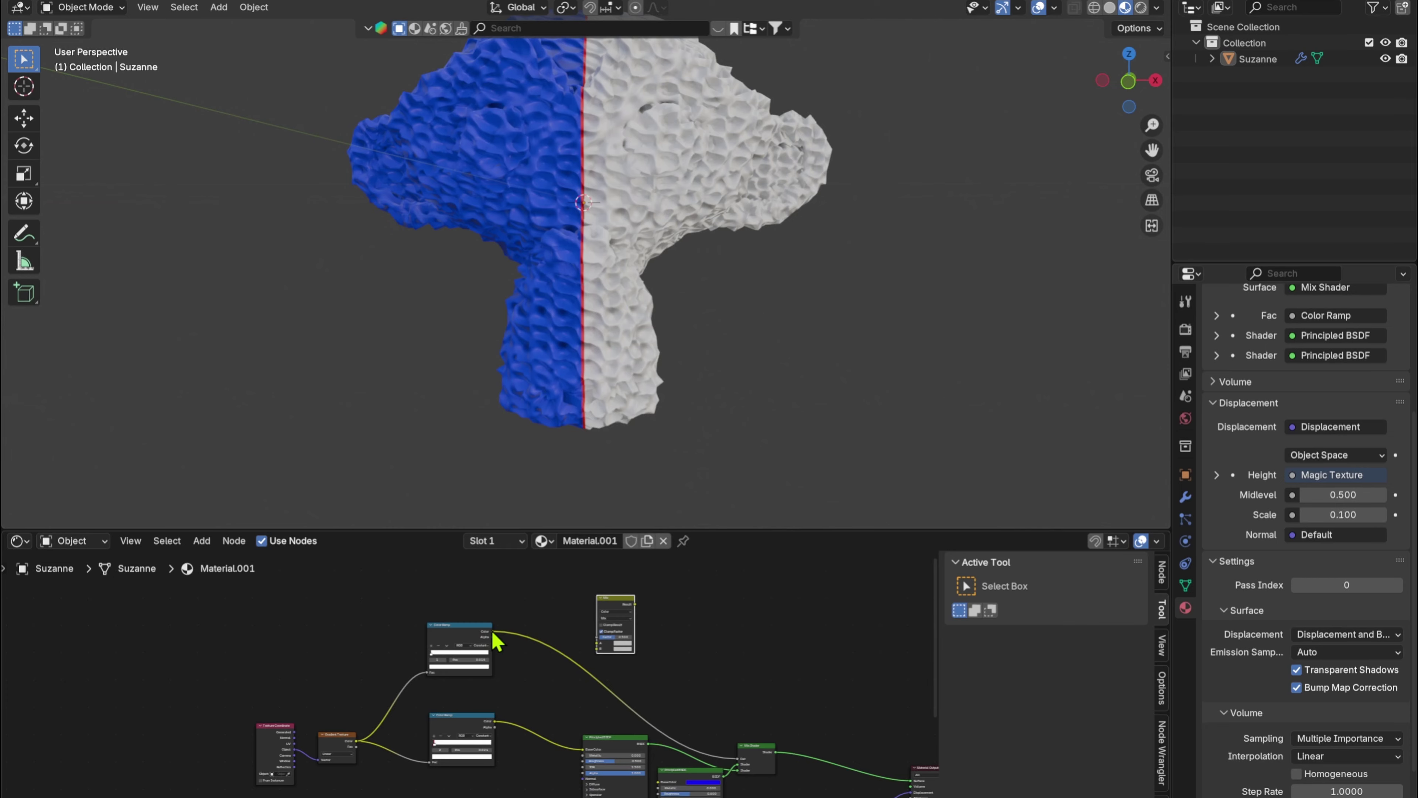
{"action": "left_click", "coordinate": [619, 601], "text": "ctrl+shift"}
- Set the Mix node's A color to black and its B color to white
{"action": "scroll", "coordinate": [576, 633], "scroll_direction": "up", "scroll_amount": 5}
{"action": "middle_click_drag", "start_coordinate": [575, 633], "coordinate": [257, 765]}
{"action": "scroll", "coordinate": [347, 738], "scroll_direction": "up", "scroll_amount": 5}
{"action": "middle_click_drag", "start_coordinate": [401, 741], "coordinate": [480, 644]}
{"action": "left_click", "coordinate": [414, 719]}
{"action": "scroll", "coordinate": [420, 561], "scroll_direction": "down", "scroll_amount": 10}
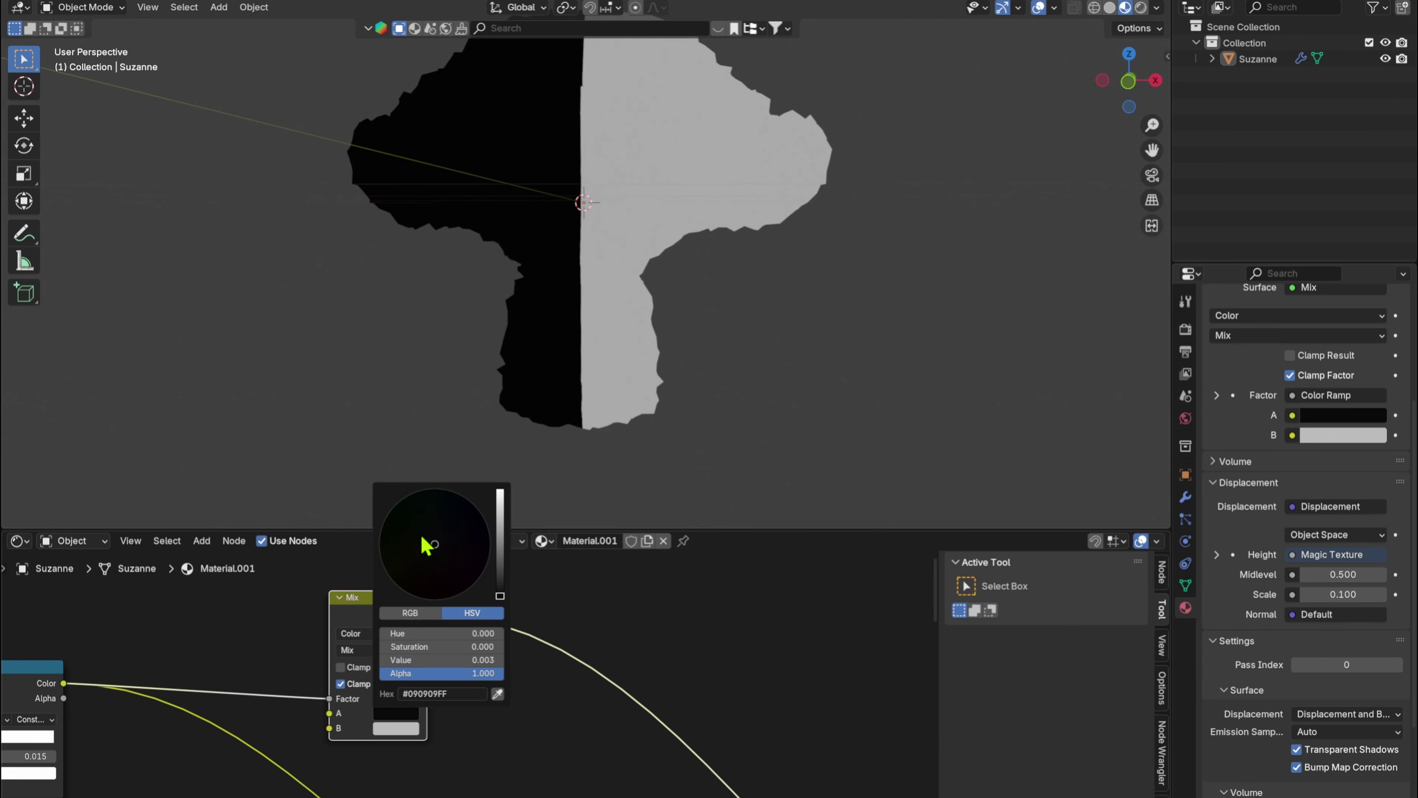
{"action": "left_click", "coordinate": [400, 728]}
{"action": "scroll", "coordinate": [428, 597], "scroll_direction": "up", "scroll_amount": 10}
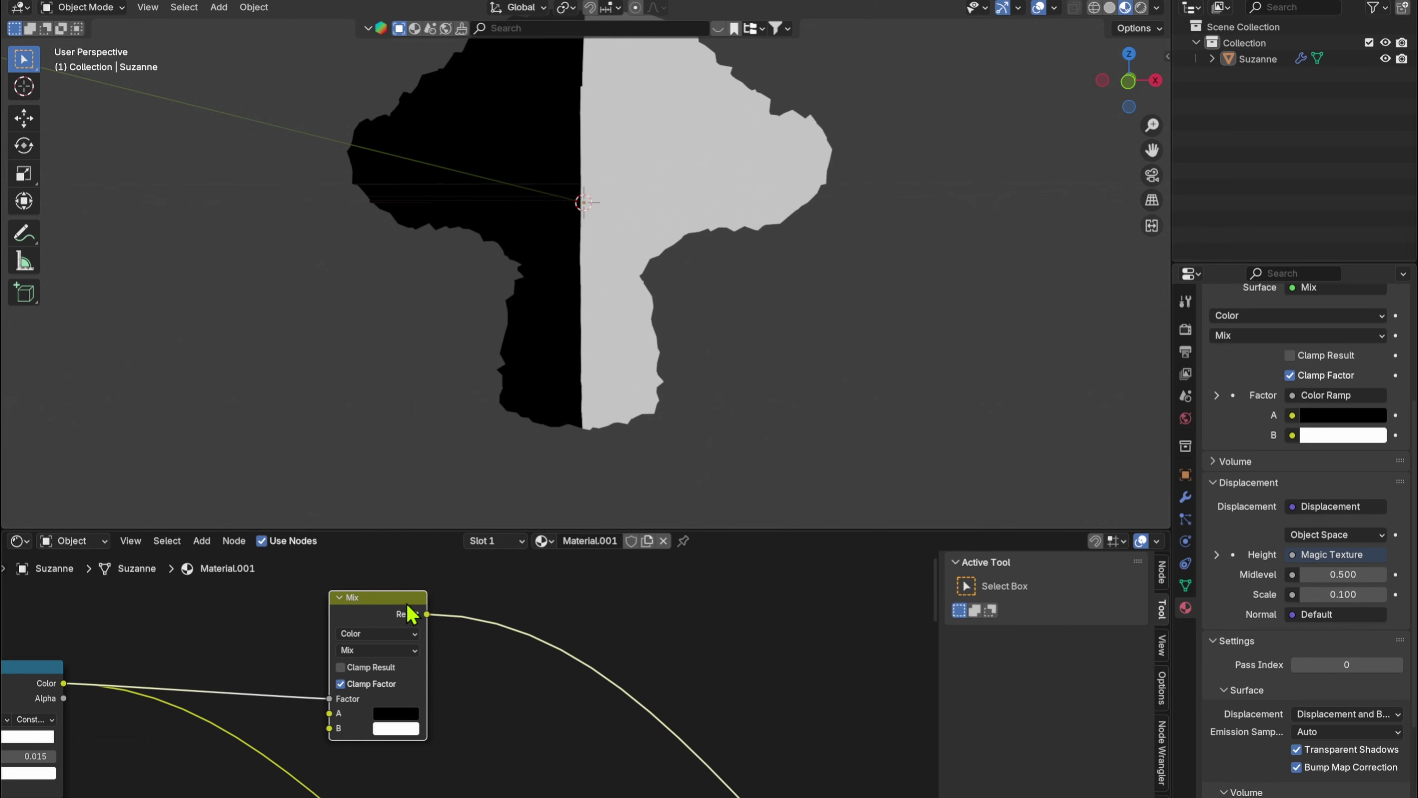
- Move the Mix node down beside the Displacement node, below the link from the Magic Texture
{"action": "left_click_drag", "start_coordinate": [403, 610], "coordinate": [574, 760]}
{"action": "middle_click_drag", "start_coordinate": [565, 793], "coordinate": [552, 612]}
{"action": "scroll", "coordinate": [550, 614], "scroll_direction": "up", "scroll_amount": 3}
{"action": "scroll", "coordinate": [550, 614], "scroll_direction": "up", "scroll_amount": 5}
{"action": "middle_click_drag", "start_coordinate": [517, 664], "coordinate": [375, 711]}
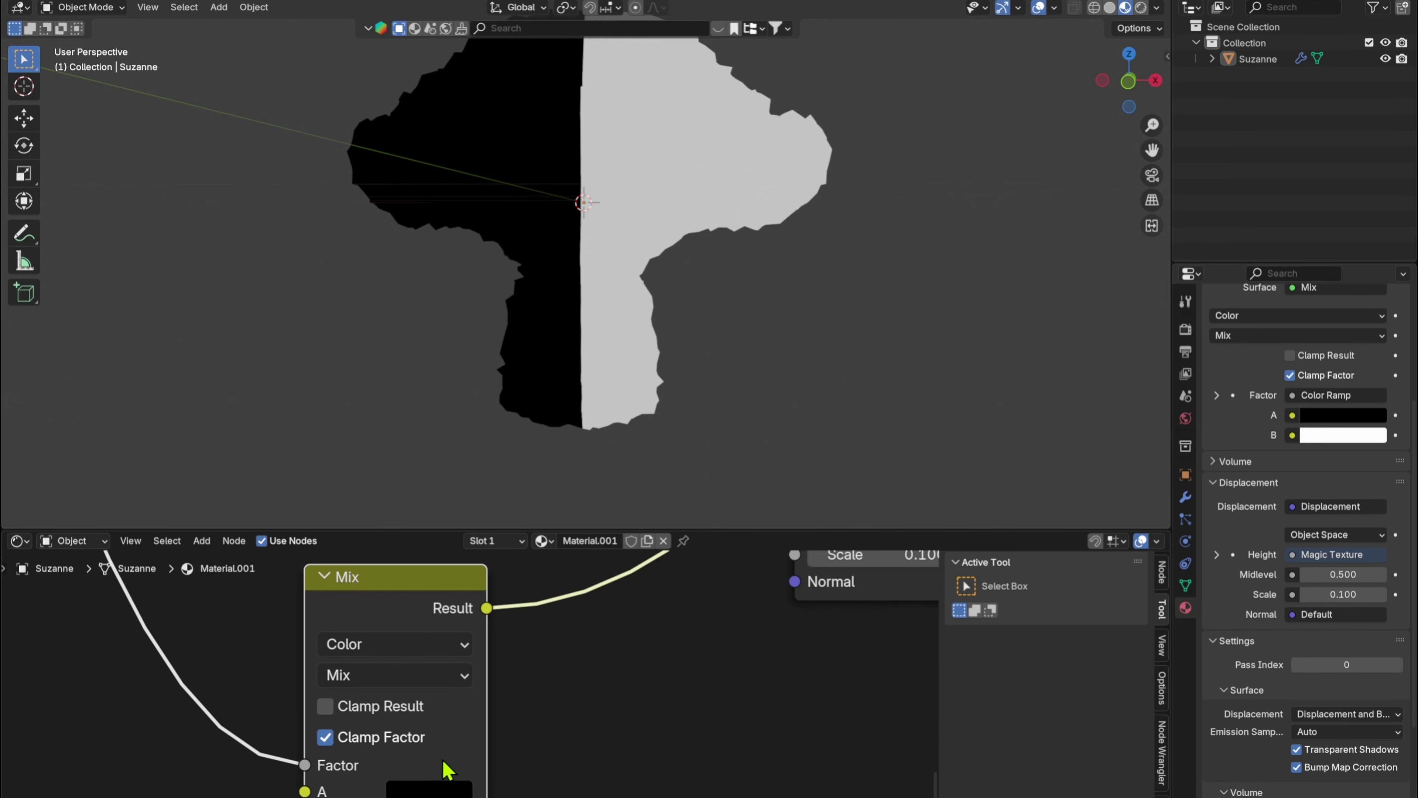
- Set the HSV value of the Mix node's B color to 0.1 and connect its Result to the Displacement node's Scale
{"action": "middle_click_drag", "start_coordinate": [442, 762], "coordinate": [439, 689]}
{"action": "left_click", "coordinate": [437, 723]}
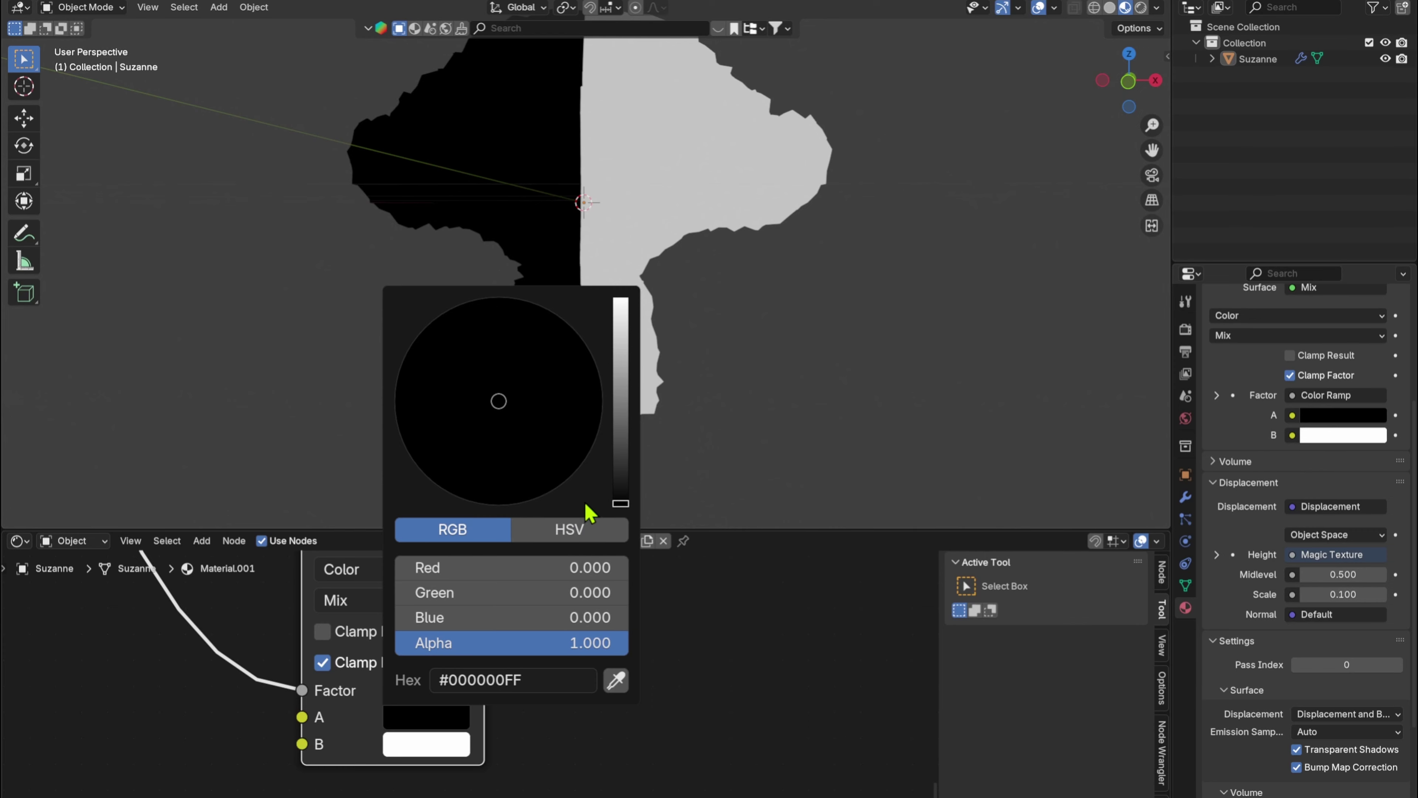
{"action": "left_click", "coordinate": [547, 529]}
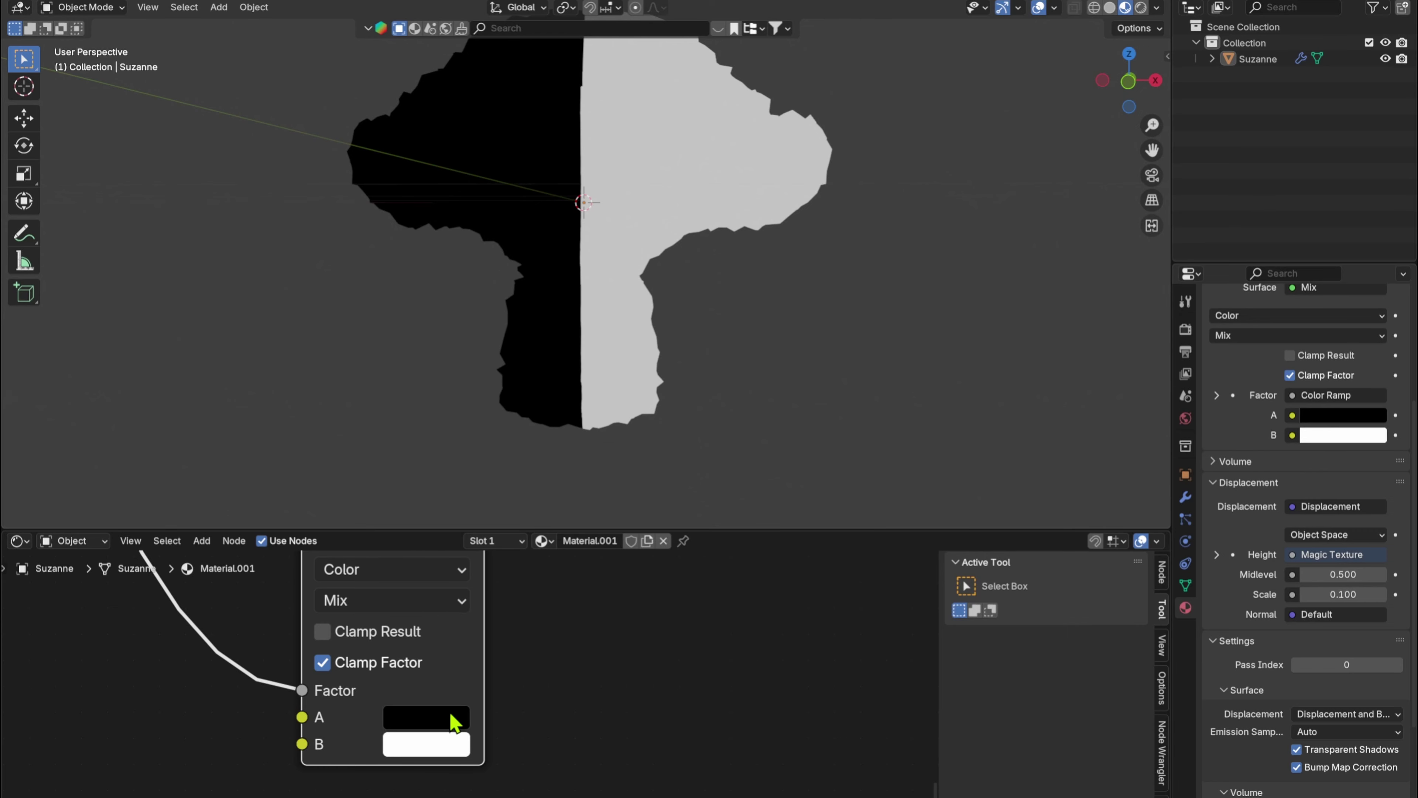
{"action": "scroll", "coordinate": [452, 716], "scroll_direction": "up", "scroll_amount": 1}
{"action": "left_click", "coordinate": [438, 771]}
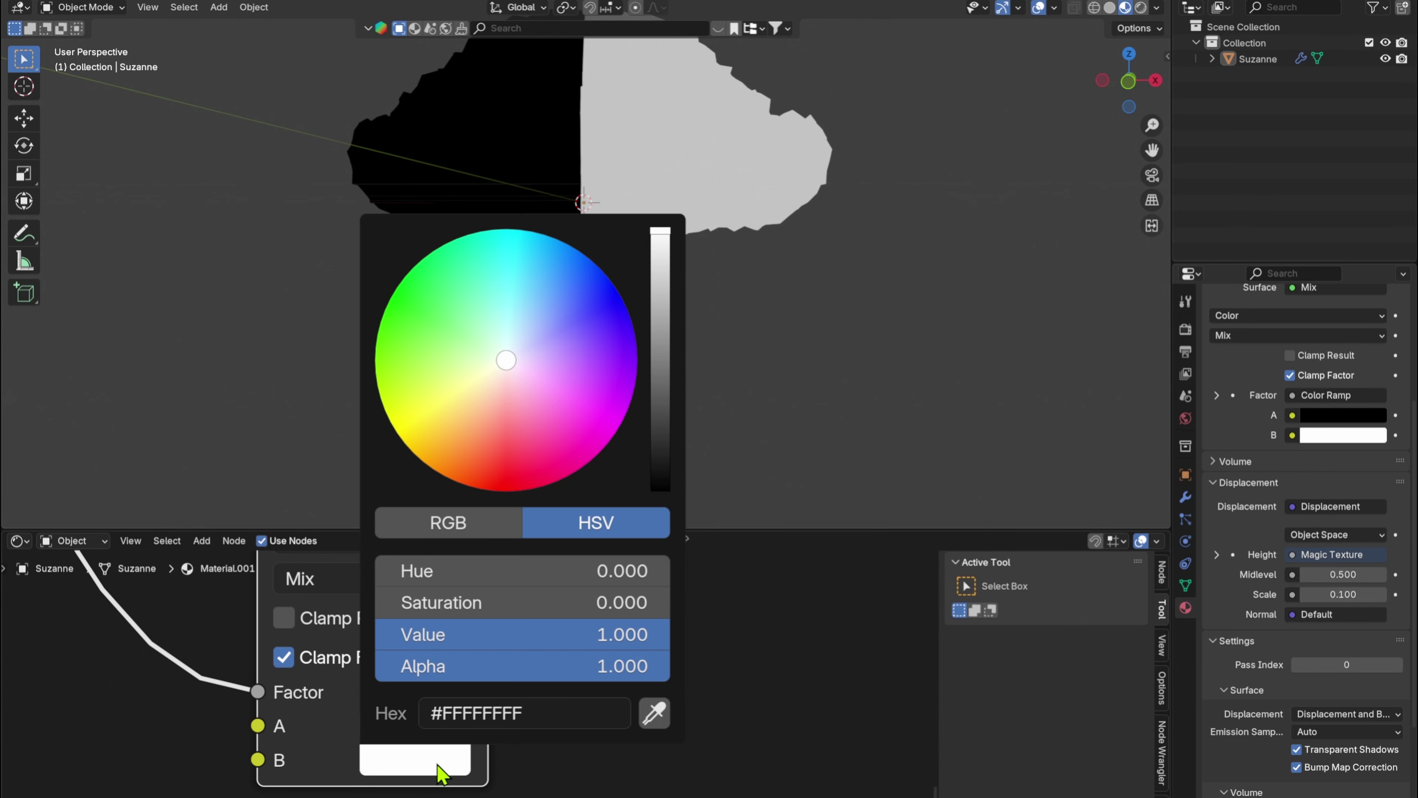
{"action": "left_click", "coordinate": [614, 636]}
{"action": "type", "text": ".1"}
{"action": "key", "text": "Return"}
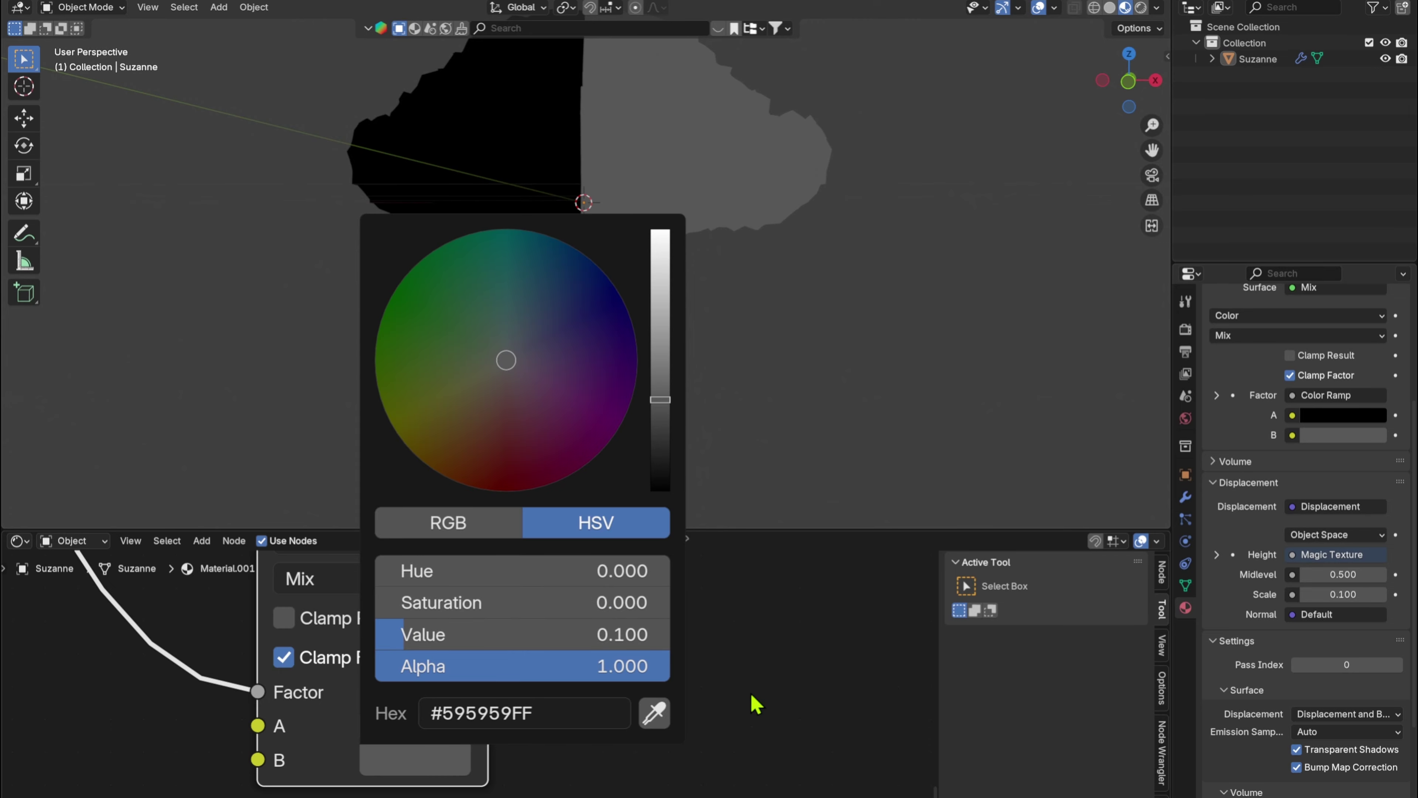
{"action": "scroll", "coordinate": [709, 731], "scroll_direction": "down", "scroll_amount": 3}
{"action": "middle_click_drag", "start_coordinate": [627, 628], "coordinate": [553, 735]}
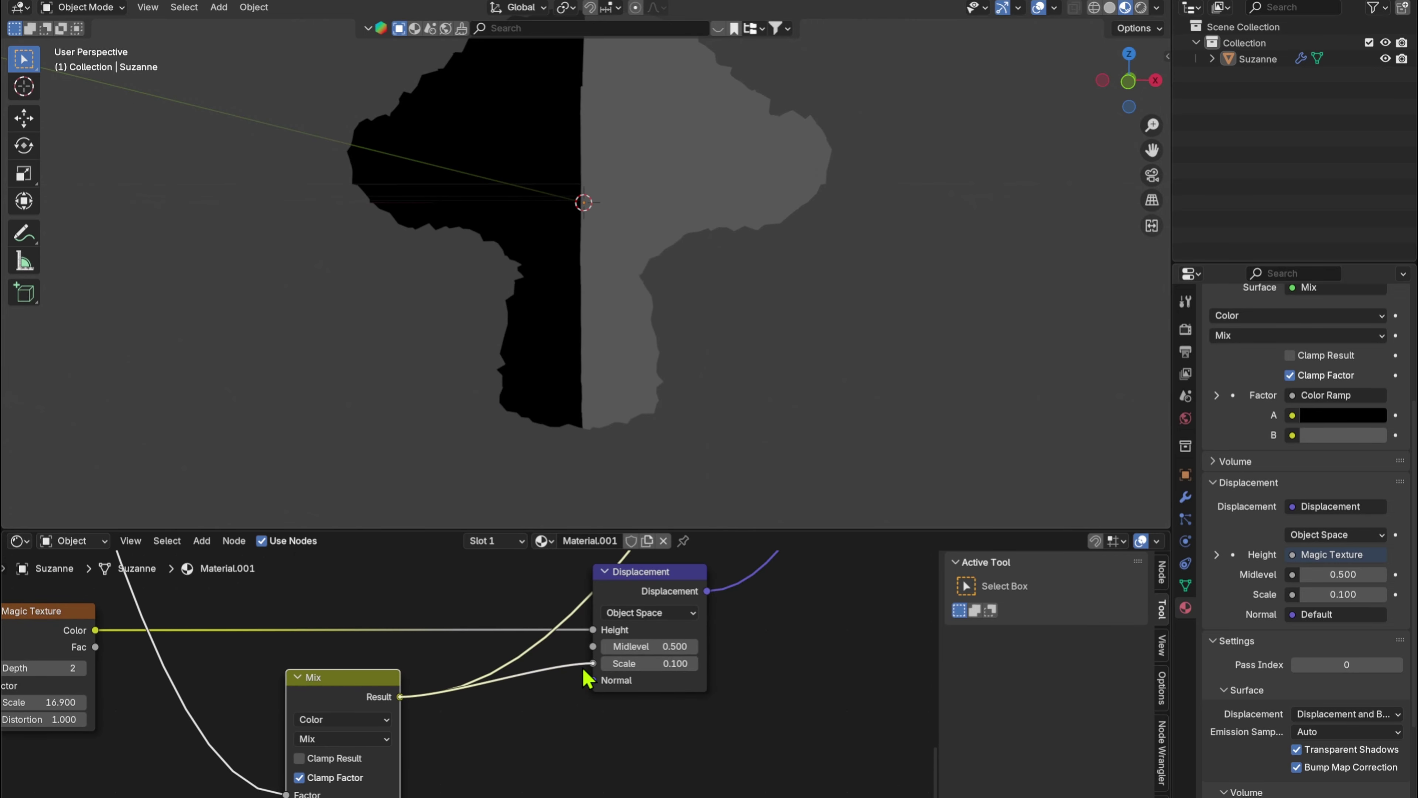
- Route the Mix Shader back to the material's surface output to preview the complete shader on Suzanne
{"action": "left_click_drag", "start_coordinate": [588, 679], "coordinate": [590, 678]}
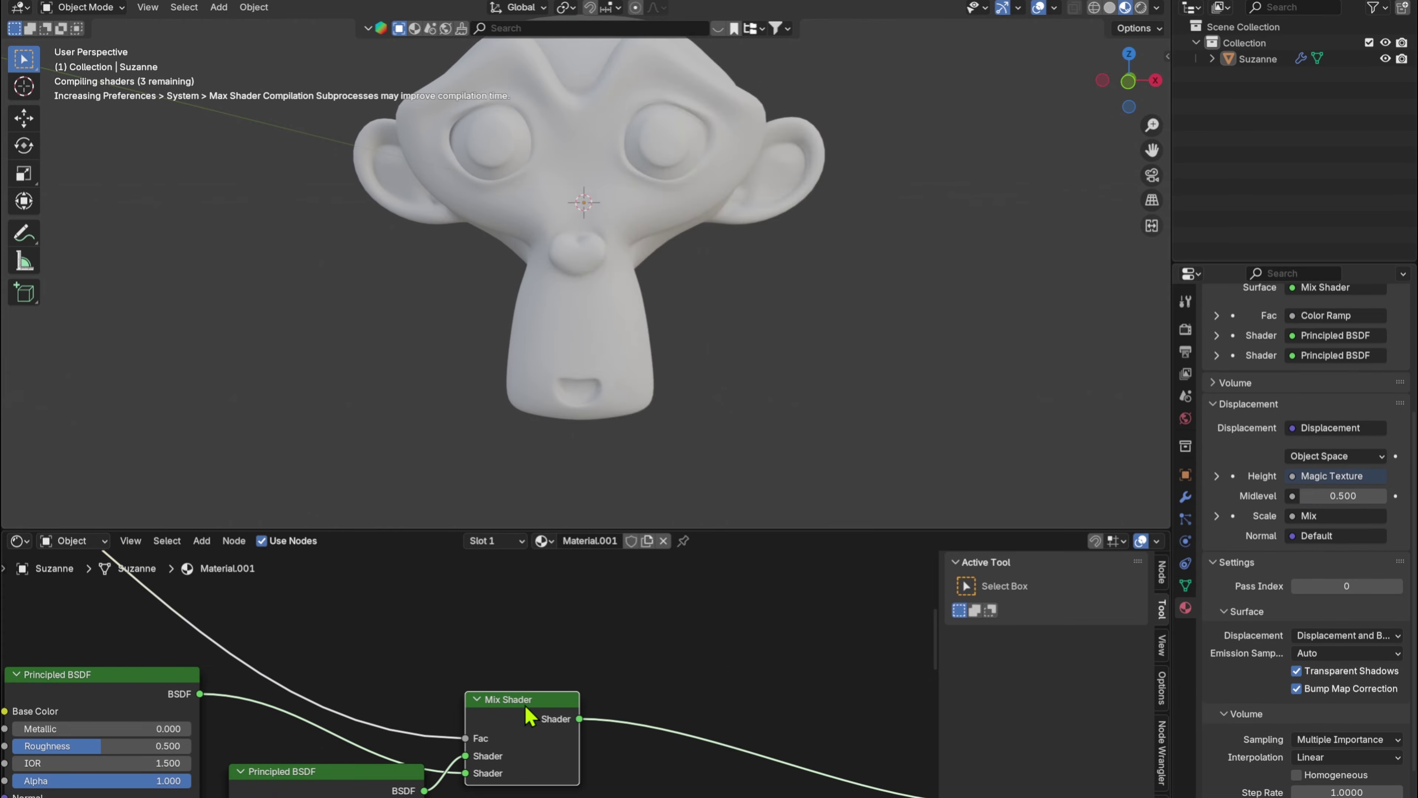
{"action": "middle_click_drag", "start_coordinate": [714, 689], "coordinate": [661, 618]}
{"action": "middle_click_drag", "start_coordinate": [696, 230], "coordinate": [578, 168]}
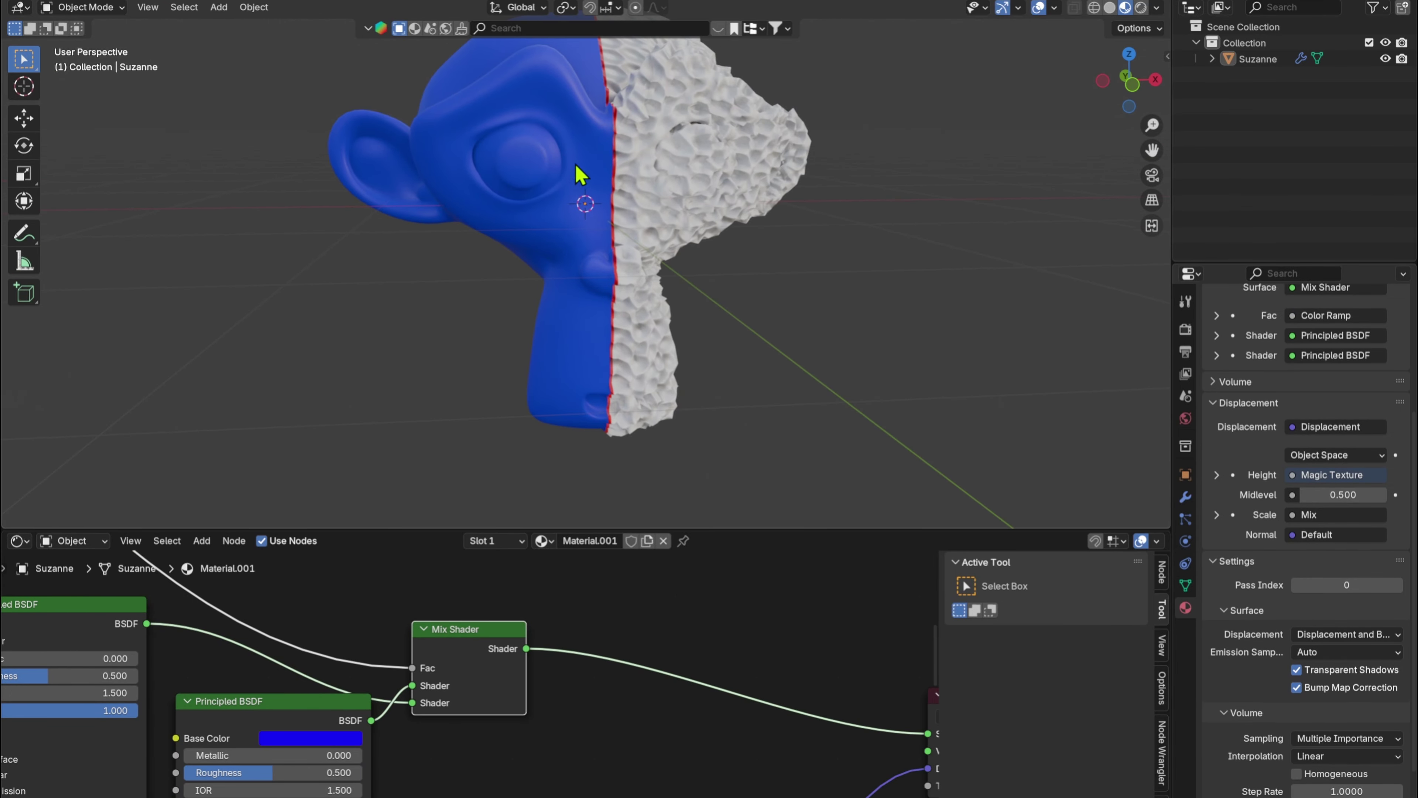
- Set the blue Principled BSDF's Roughness to 0 and Metallic to 1, and inspect the surface near the red band
{"action": "middle_click_drag", "start_coordinate": [295, 747], "coordinate": [530, 616]}
{"action": "left_click_drag", "start_coordinate": [497, 587], "coordinate": [511, 598]}
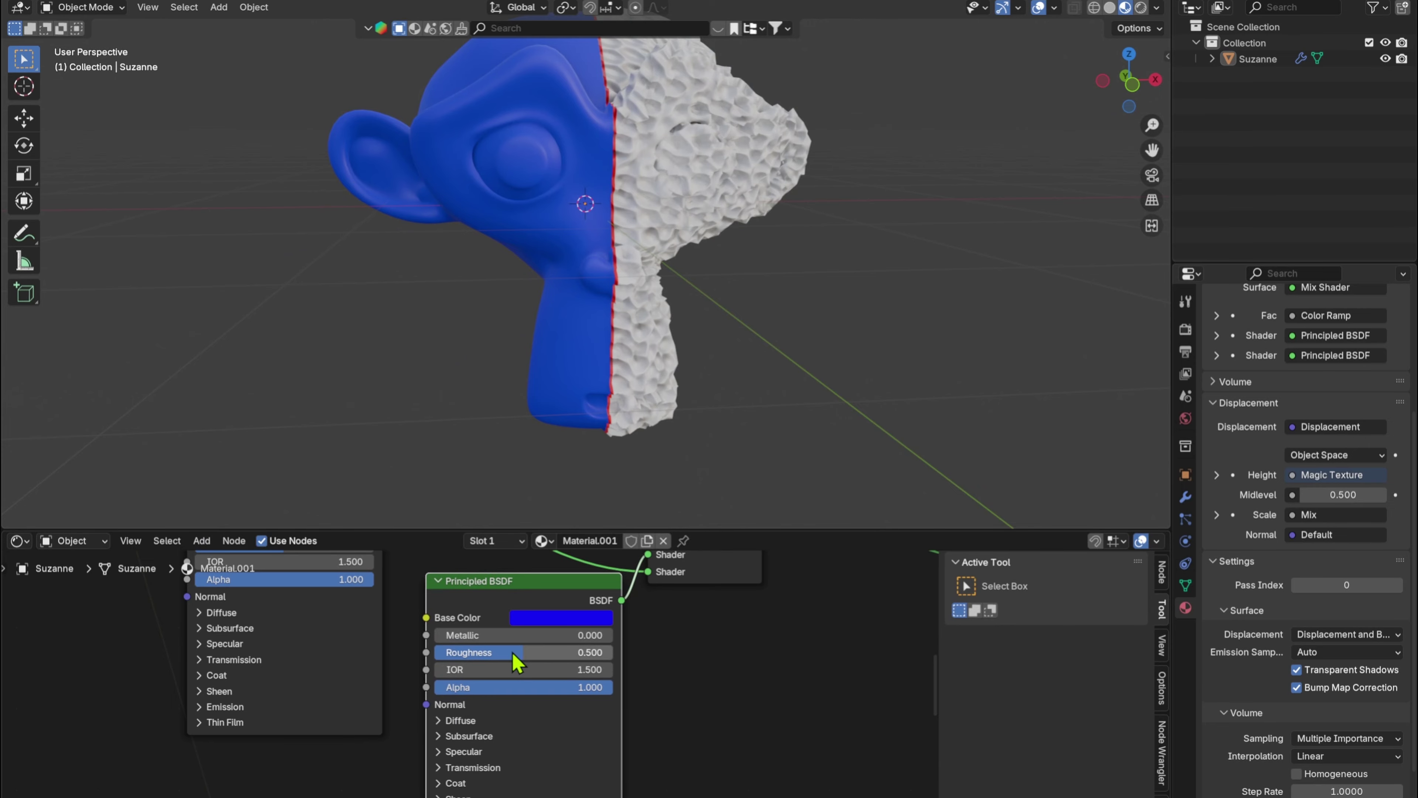
{"action": "left_click_drag", "start_coordinate": [513, 654], "coordinate": [609, 636]}
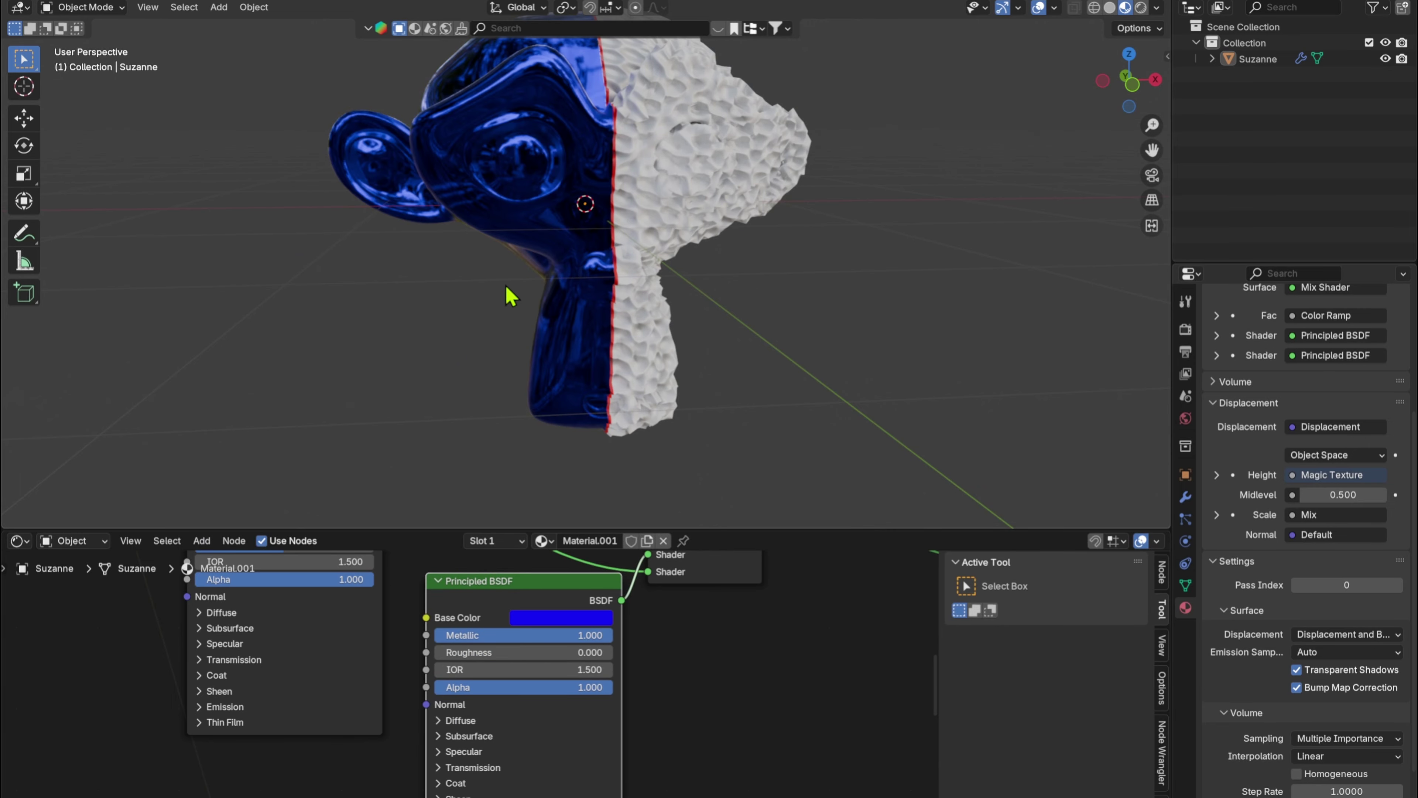
{"action": "middle_click_drag", "start_coordinate": [509, 288], "coordinate": [647, 240]}
{"action": "scroll", "coordinate": [645, 251], "scroll_direction": "up", "scroll_amount": 5}
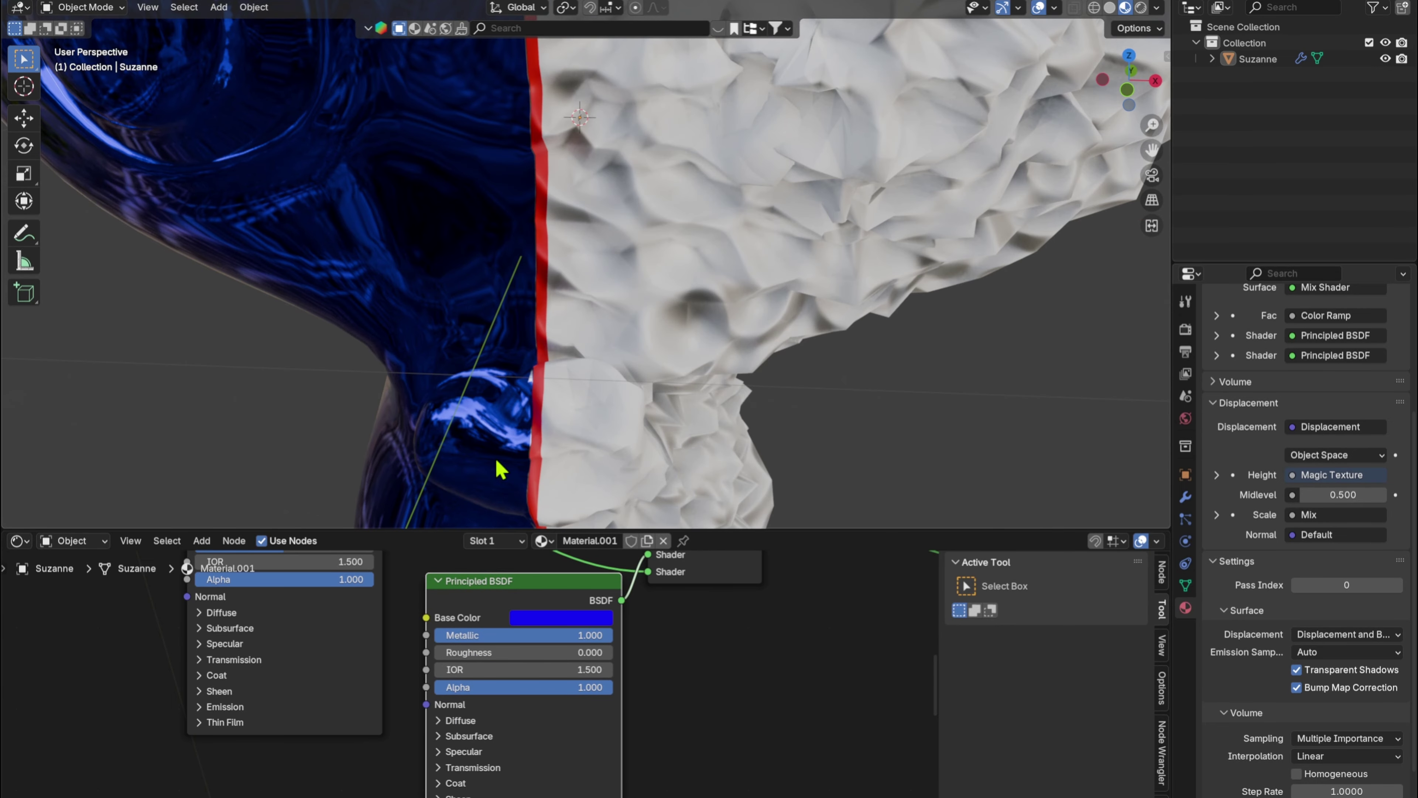
- Lower the Roughness of the white half's Principled BSDF to 0.148 and check the whole head
{"action": "middle_click_drag", "start_coordinate": [370, 657], "coordinate": [377, 762]}
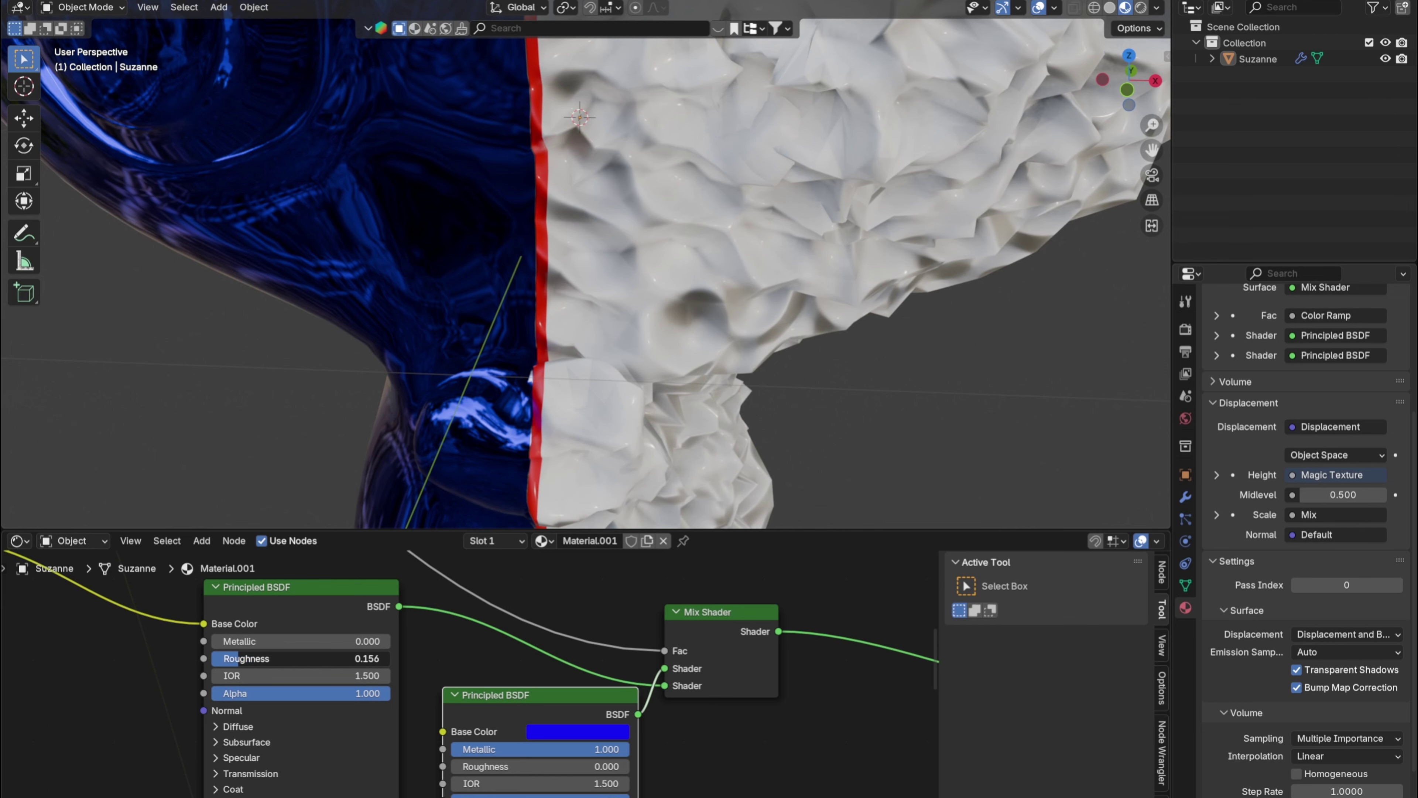
{"action": "middle_click_drag", "start_coordinate": [272, 619], "coordinate": [681, 671]}
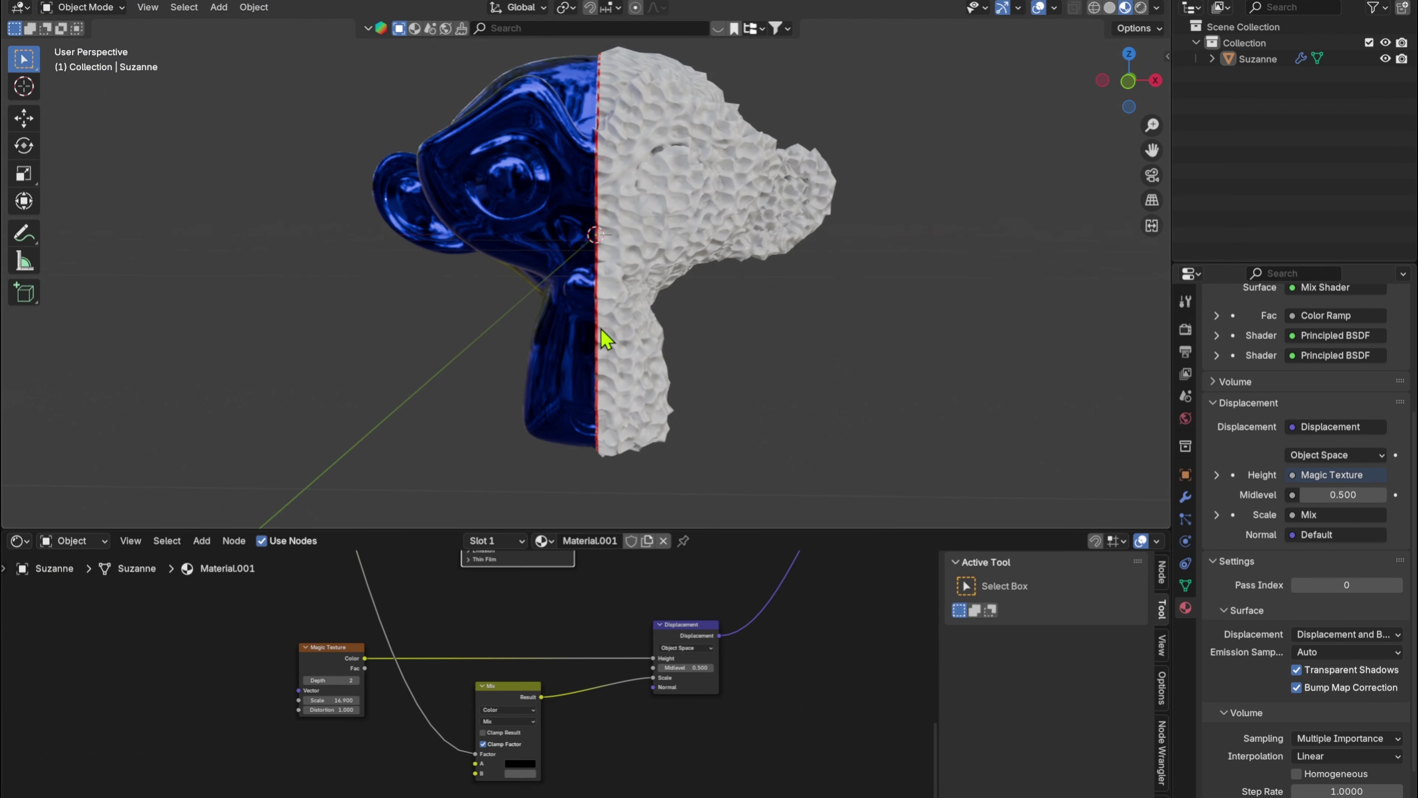
{"action": "middle_click_drag", "start_coordinate": [620, 239], "coordinate": [590, 261]}
- Add an Arrows empty at the 3D cursor
{"action": "key", "text": "shift+a"}
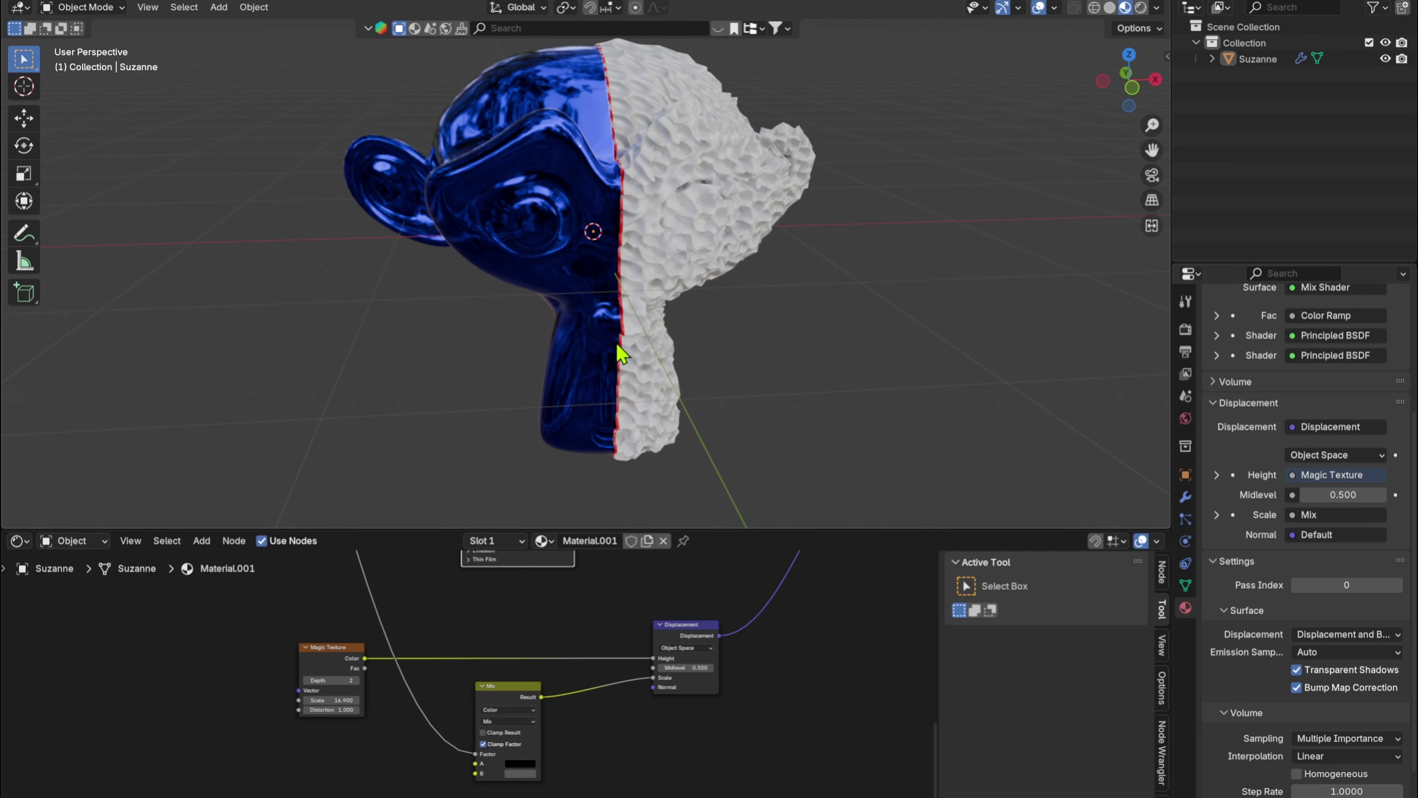
{"action": "key", "text": "shift+a"}
{"action": "mouse_move", "coordinate": [607, 373]}
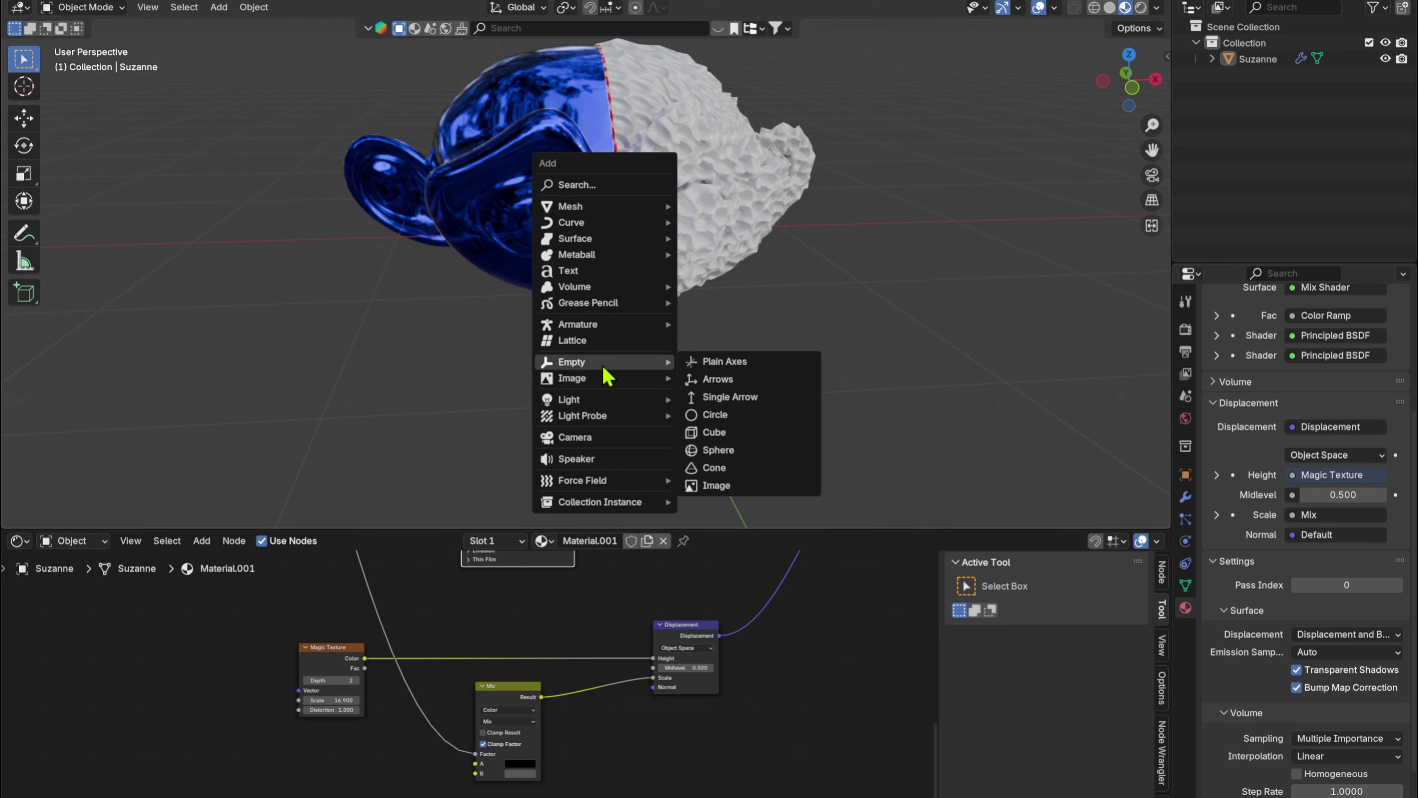
{"action": "left_click", "coordinate": [741, 379]}
{"action": "middle_click_drag", "start_coordinate": [652, 286], "coordinate": [637, 300]}
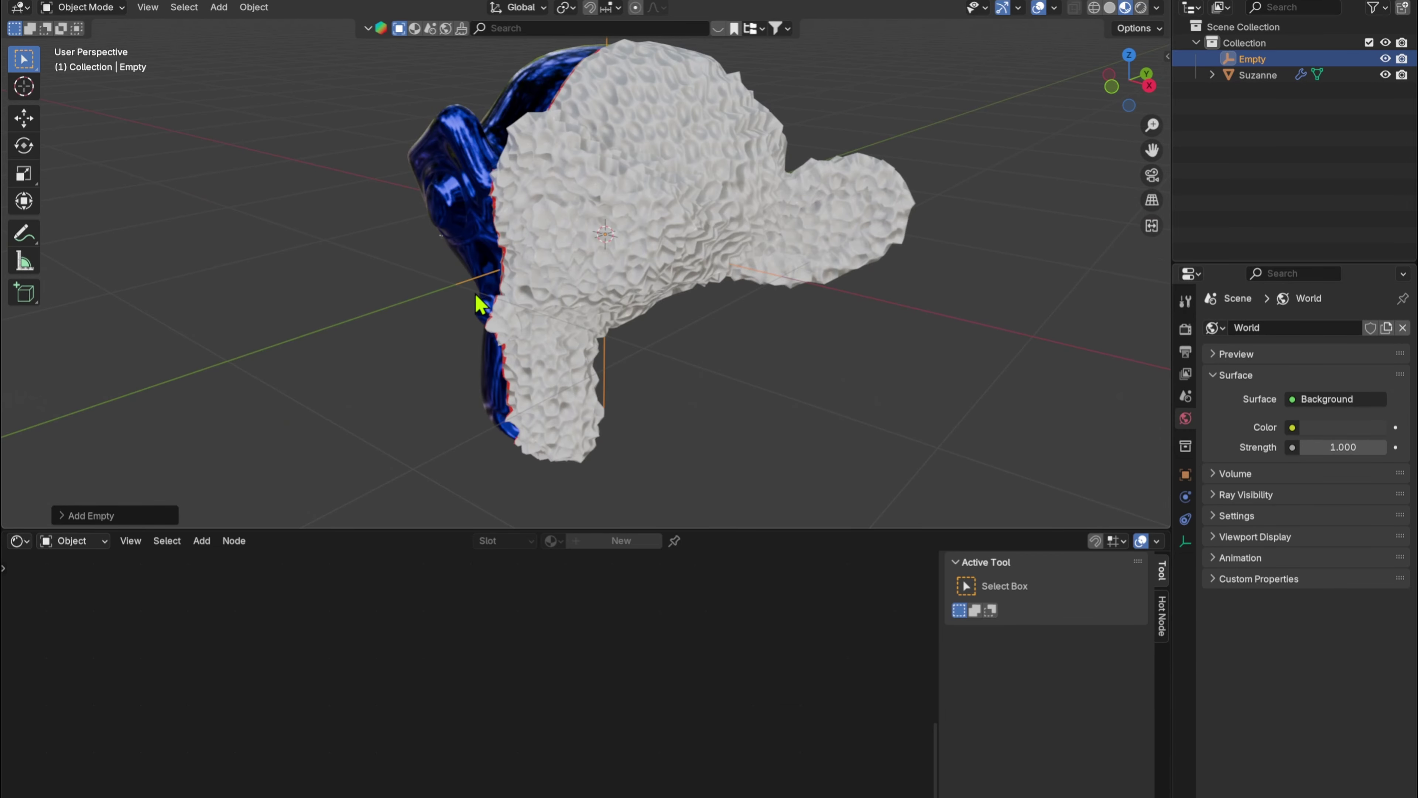
{"action": "middle_click_drag", "start_coordinate": [479, 304], "coordinate": [633, 342]}
{"action": "middle_click_drag", "start_coordinate": [557, 377], "coordinate": [304, 592]}
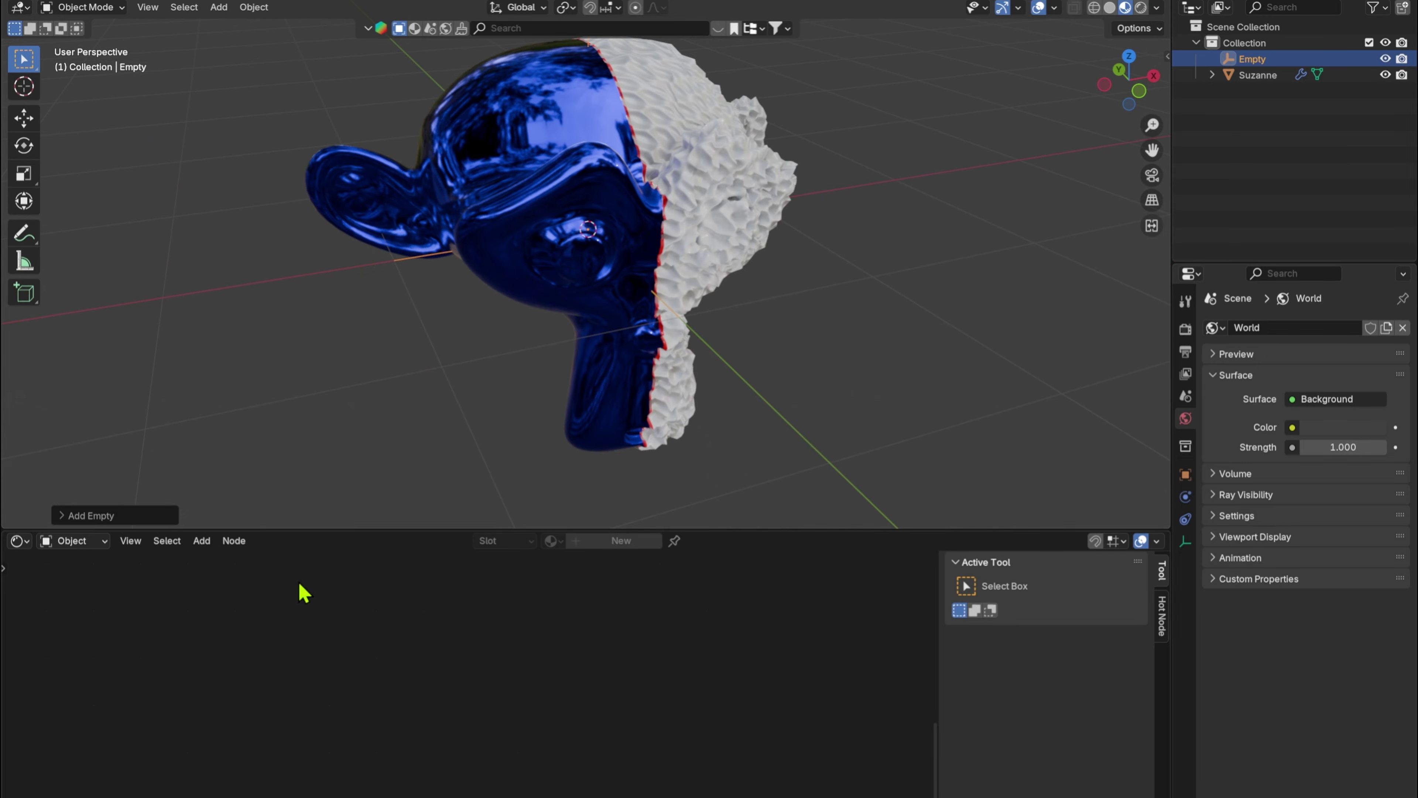
- In Suzanne's material, set the Texture Coordinate node's Object to the Empty
{"action": "left_click", "coordinate": [607, 282]}
{"action": "middle_click_drag", "start_coordinate": [681, 387], "coordinate": [782, 336]}
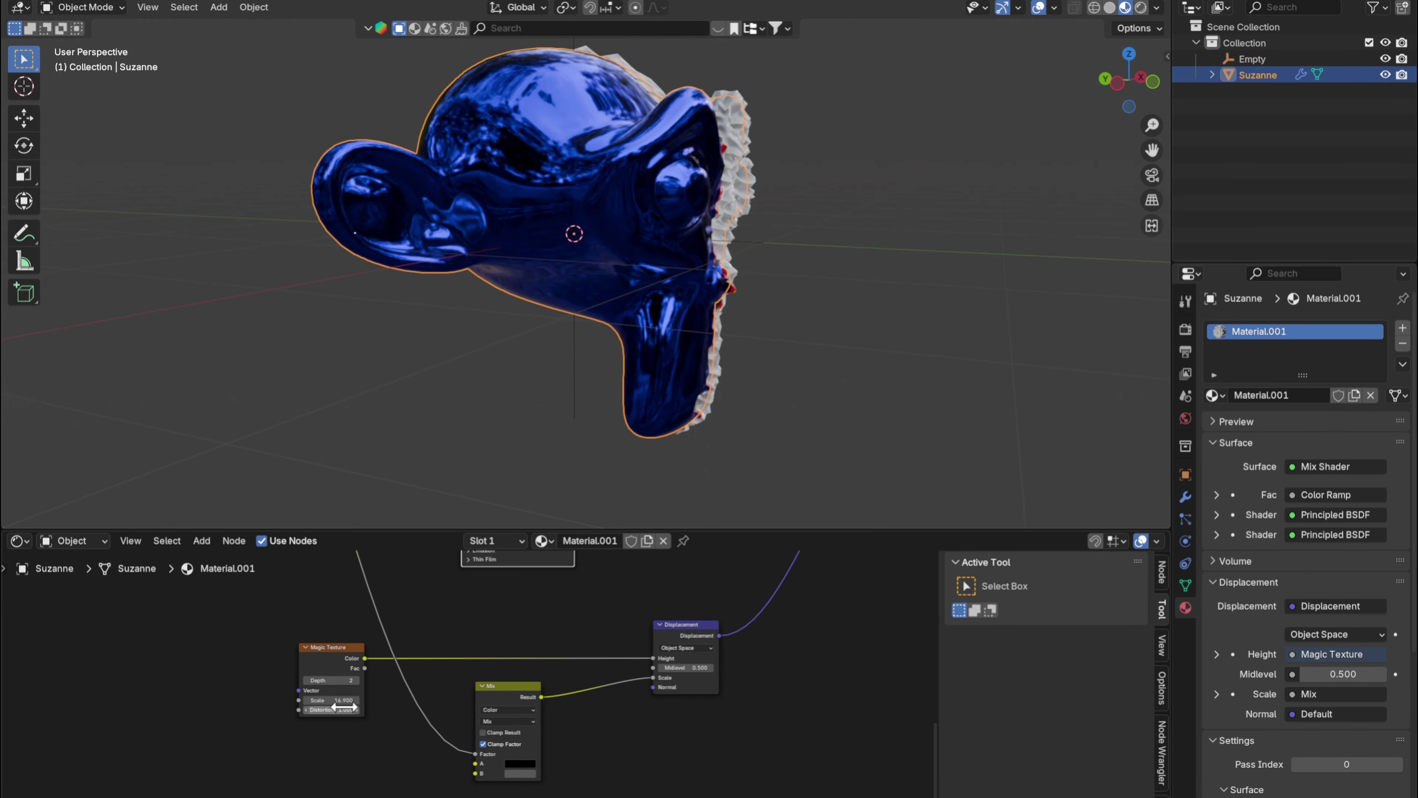
{"action": "middle_click_drag", "start_coordinate": [831, 711], "coordinate": [952, 762]}
{"action": "scroll", "coordinate": [470, 688], "scroll_direction": "up", "scroll_amount": 3}
{"action": "middle_click_drag", "start_coordinate": [491, 761], "coordinate": [538, 688]}
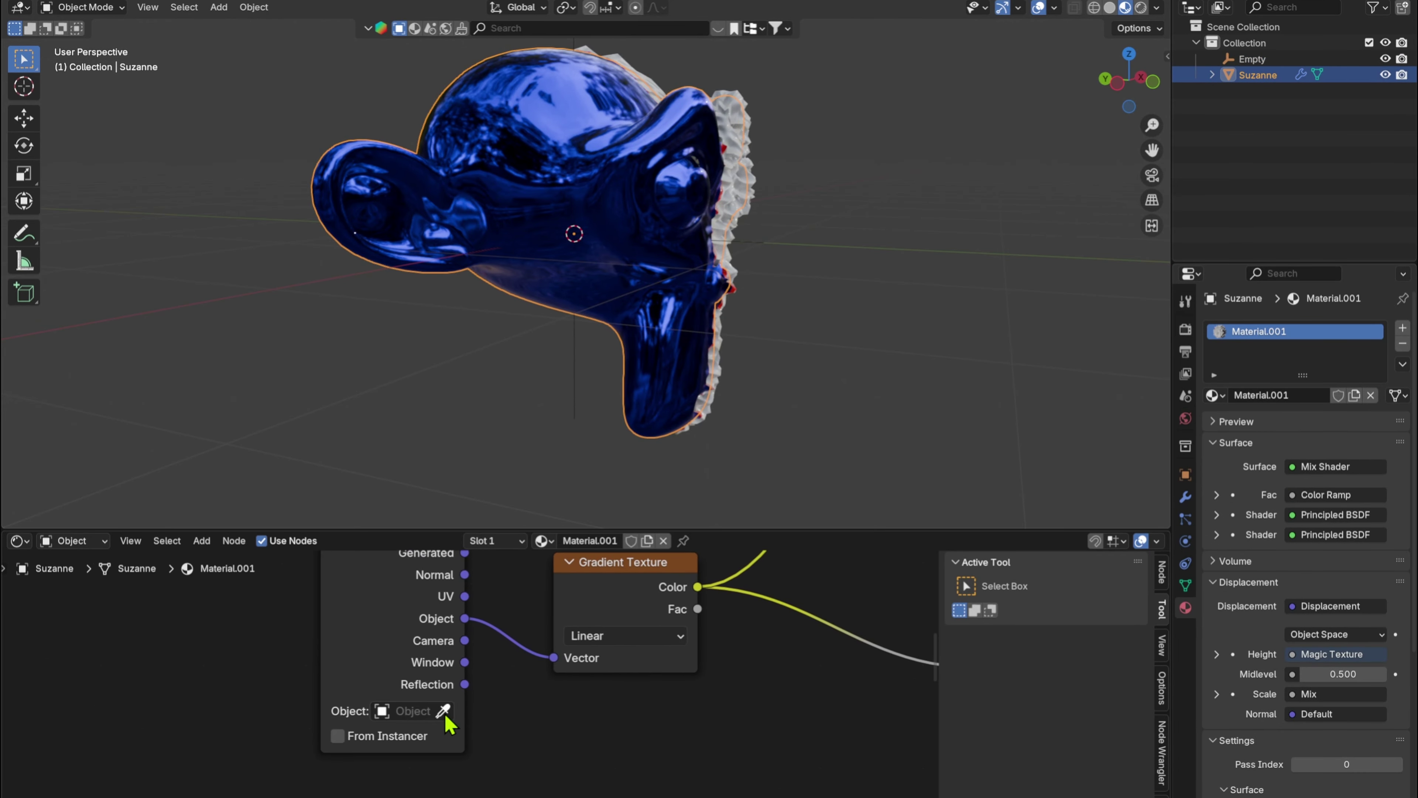
{"action": "middle_click_drag", "start_coordinate": [808, 315], "coordinate": [657, 284]}
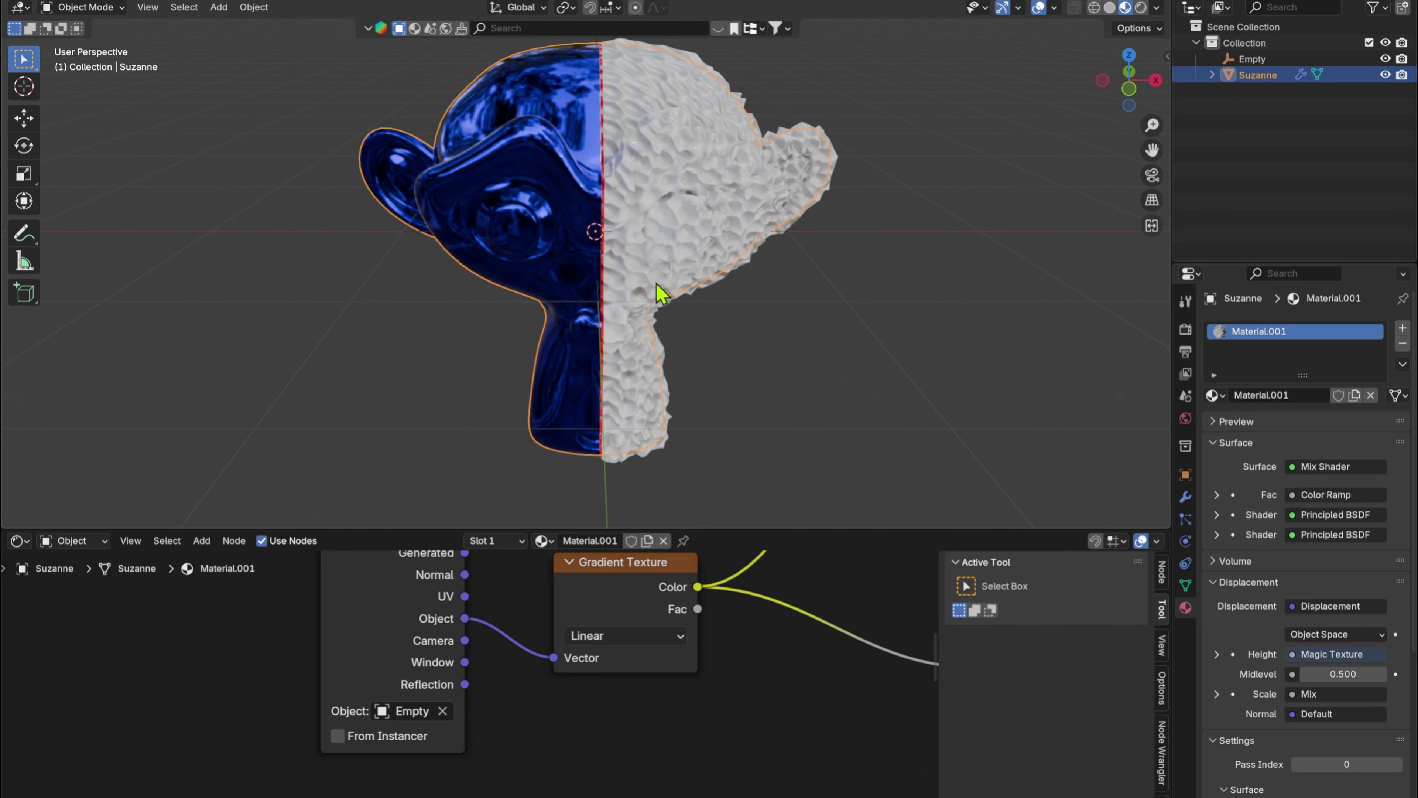
{"action": "middle_click_drag", "start_coordinate": [626, 396], "coordinate": [667, 370]}
- Try moving and freely rotating the Empty to test its control over the material split
{"action": "left_click", "coordinate": [580, 364]}
{"action": "key", "text": "g"}
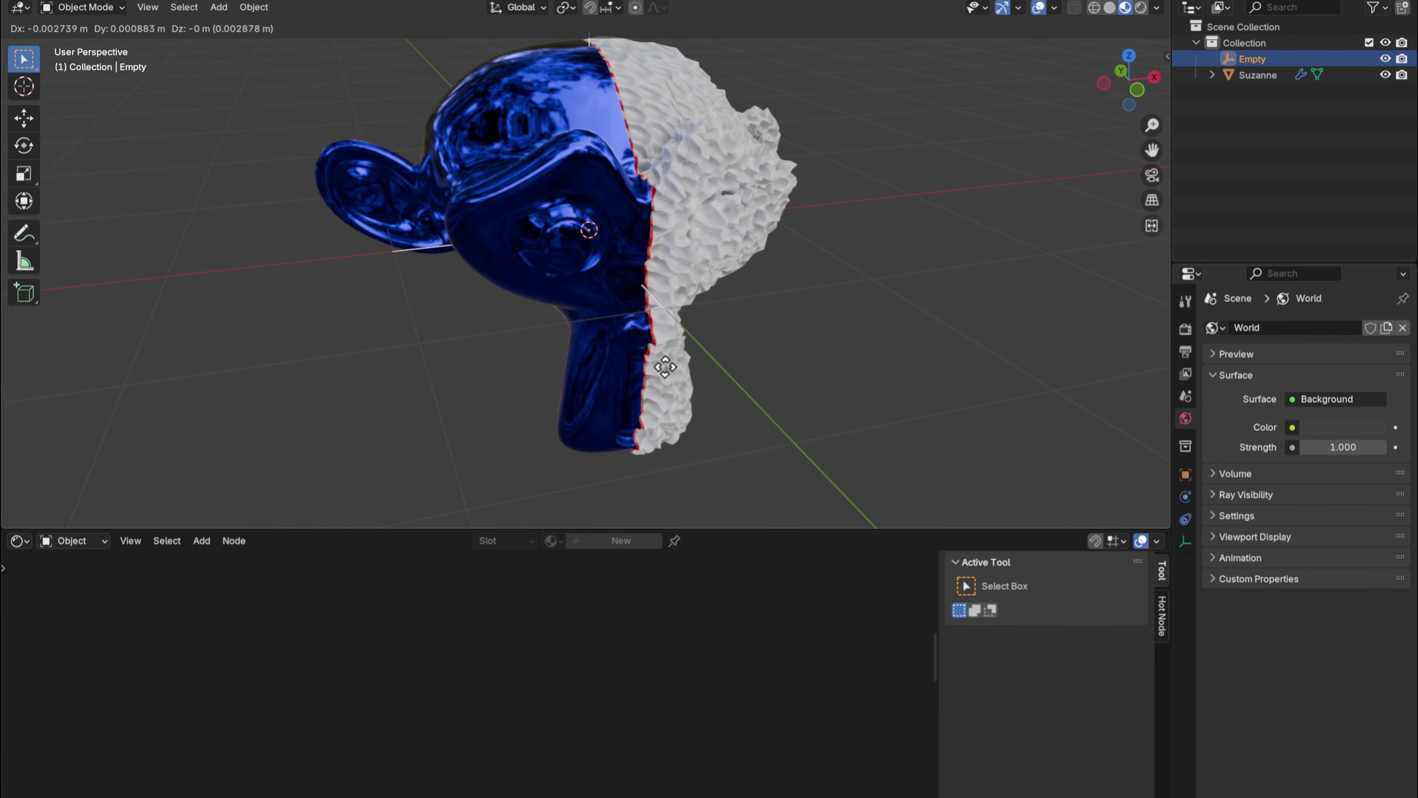
{"action": "left_click", "coordinate": [667, 380]}
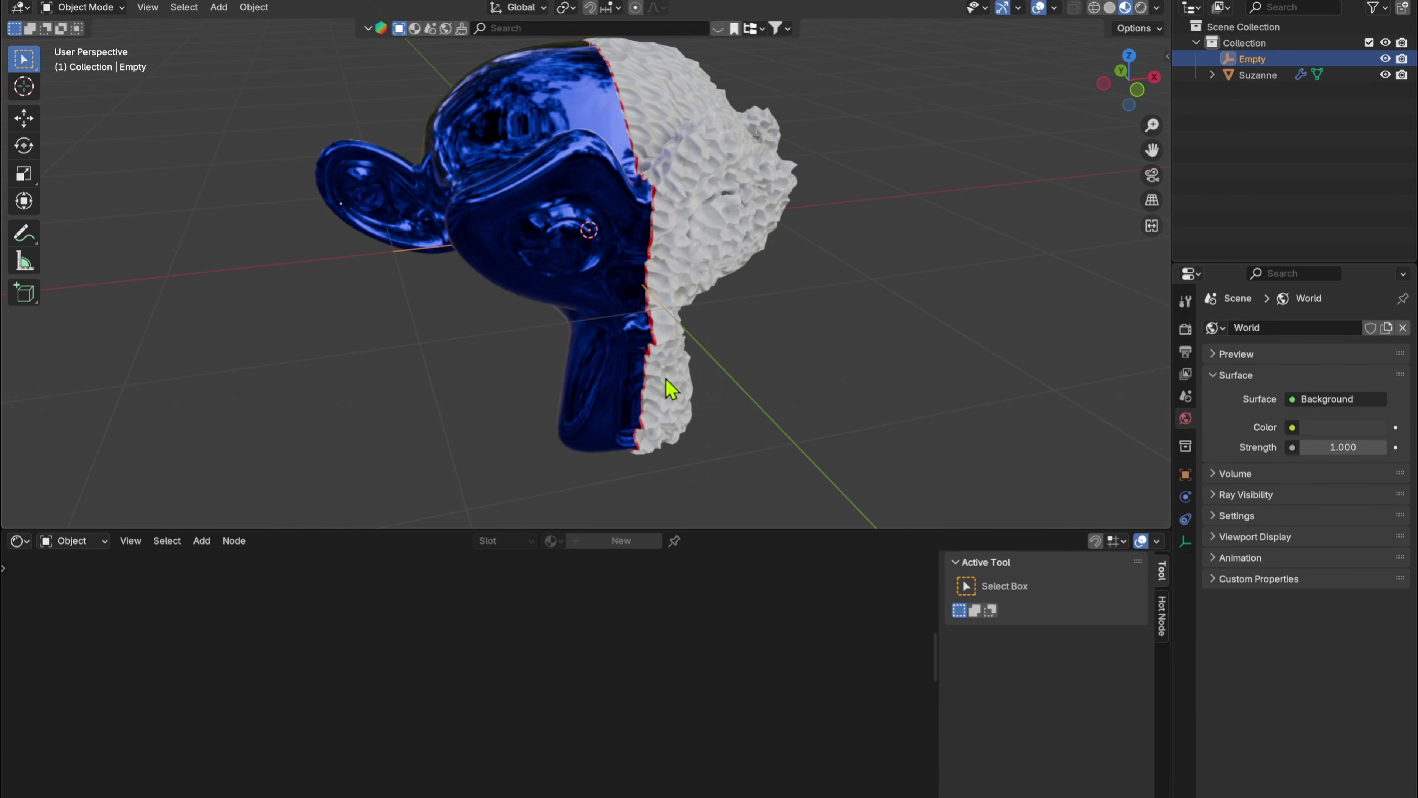
{"action": "key", "text": "r"}
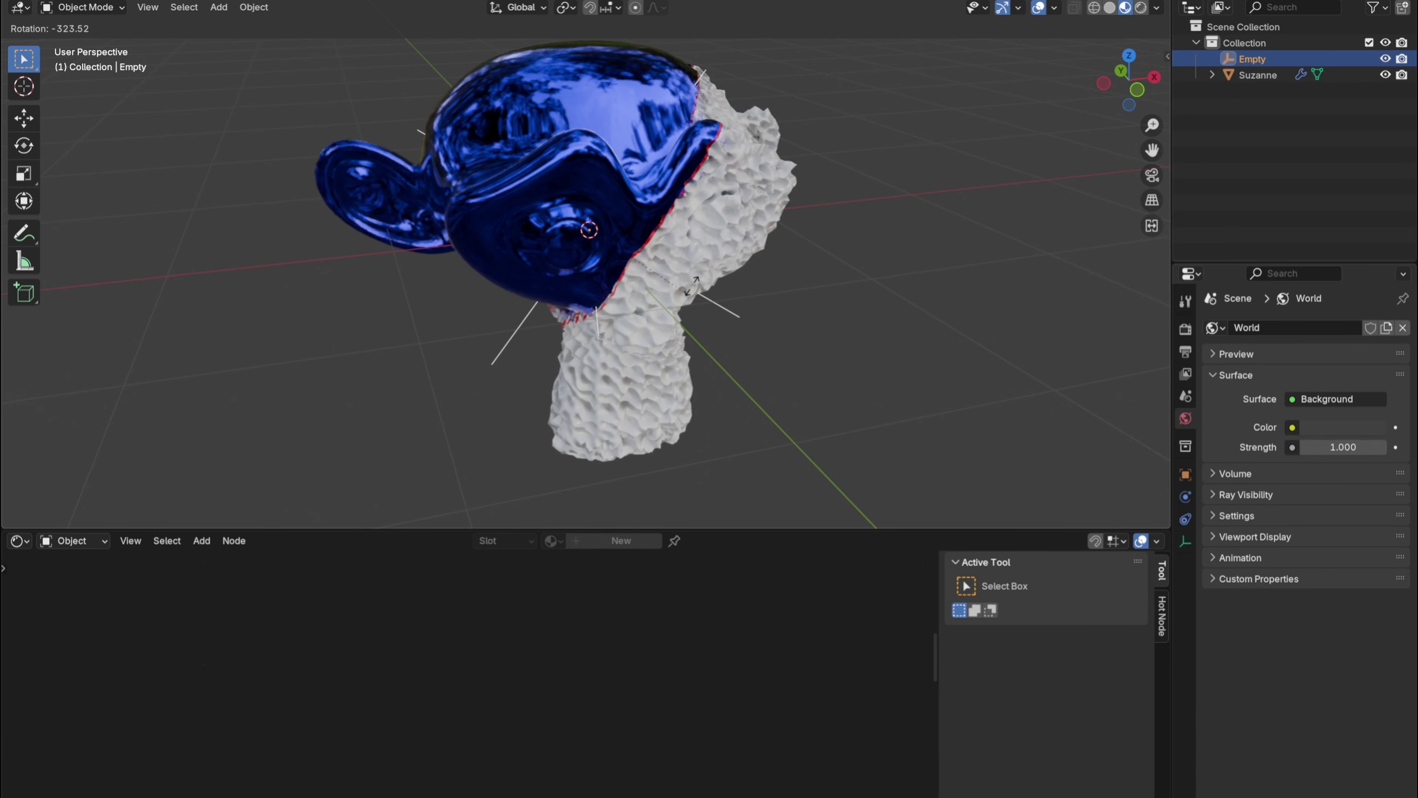
{"action": "left_click", "coordinate": [708, 259]}
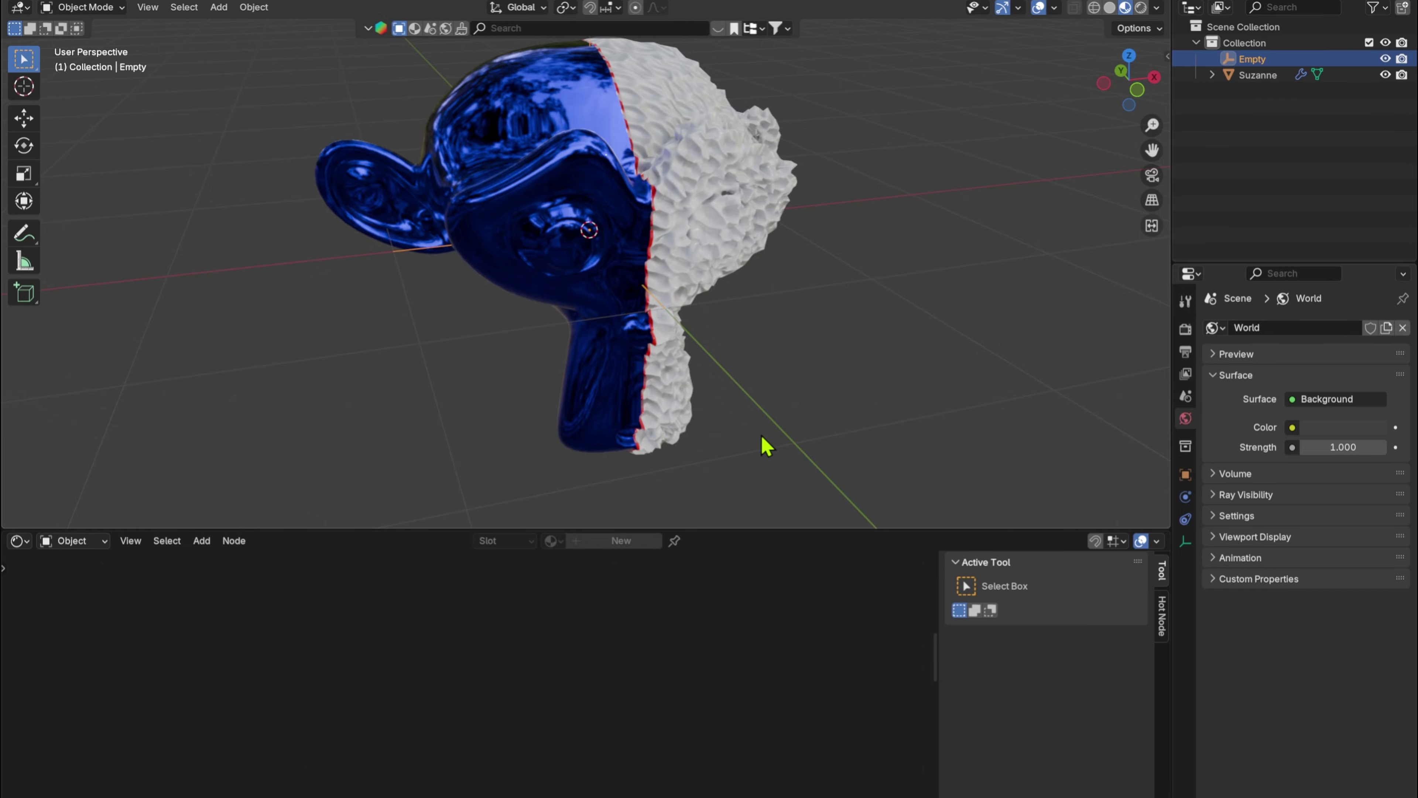
- Select Suzanne and examine the node tree from the Texture Coordinate to the Material Output
{"action": "middle_click_drag", "start_coordinate": [767, 445], "coordinate": [735, 431]}
{"action": "left_click", "coordinate": [726, 430]}
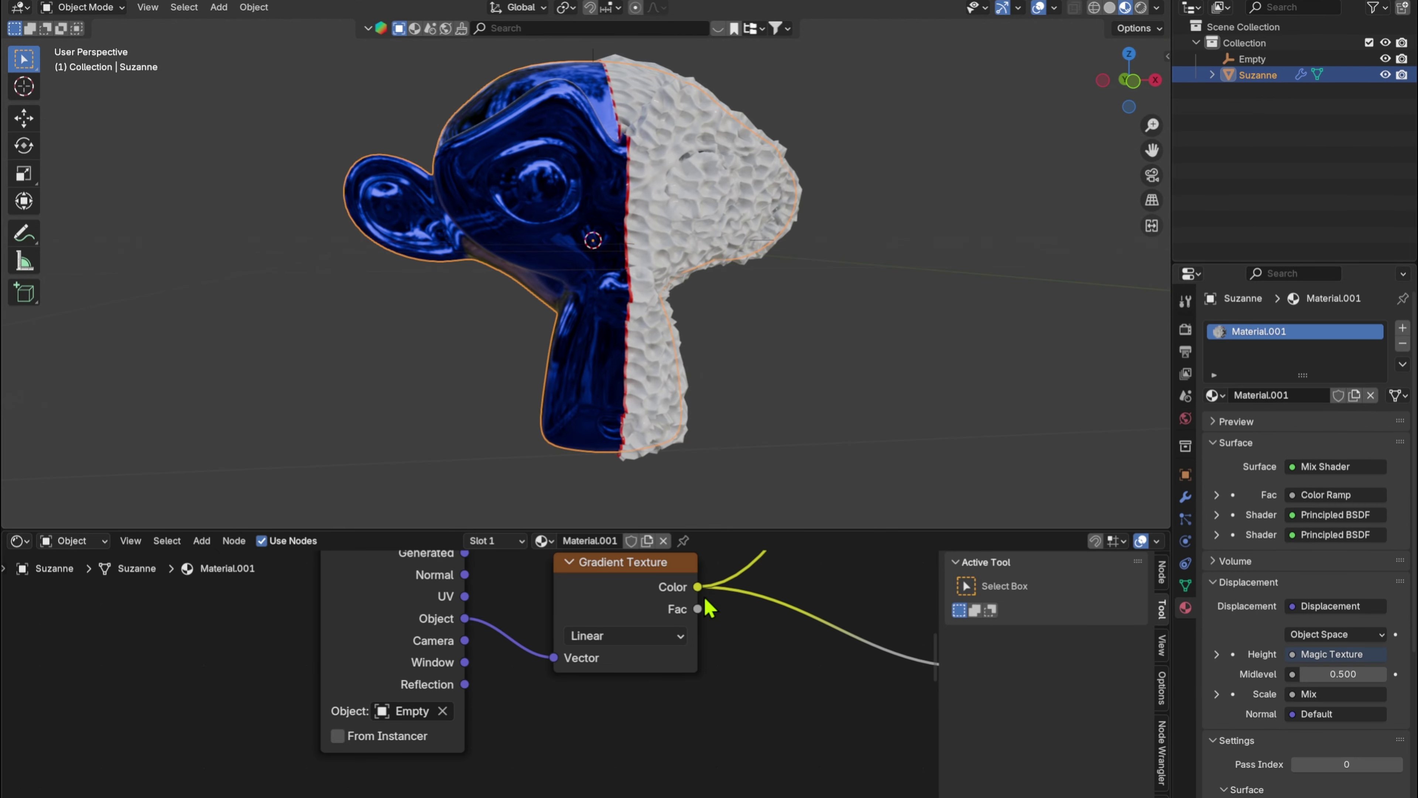
{"action": "scroll", "coordinate": [704, 599], "scroll_direction": "down", "scroll_amount": 8}
{"action": "middle_click_drag", "start_coordinate": [693, 637], "coordinate": [559, 549]}
{"action": "middle_click_drag", "start_coordinate": [809, 684], "coordinate": [364, 583]}
{"action": "scroll", "coordinate": [532, 695], "scroll_direction": "down", "scroll_amount": 3}
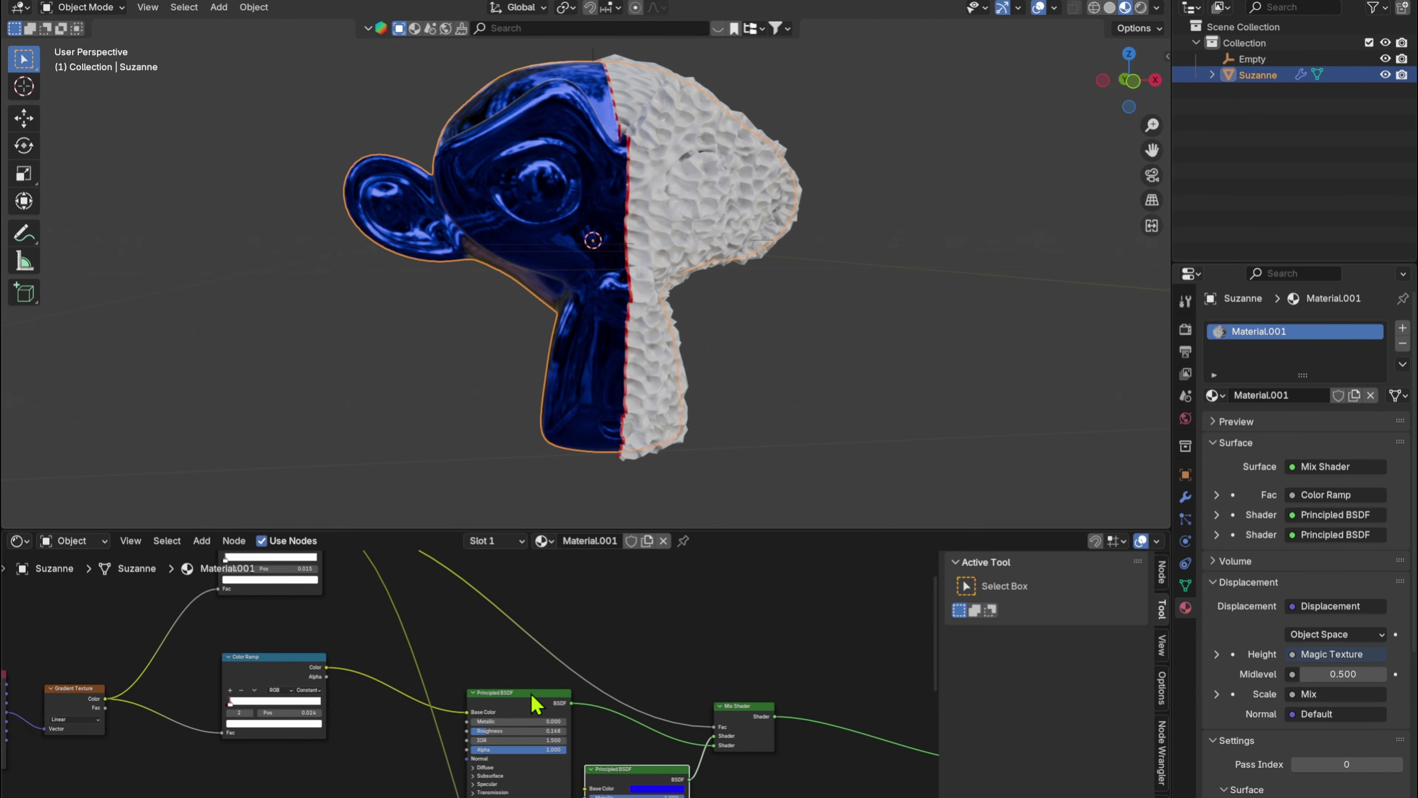
{"action": "scroll", "coordinate": [533, 705], "scroll_direction": "down", "scroll_amount": 2}
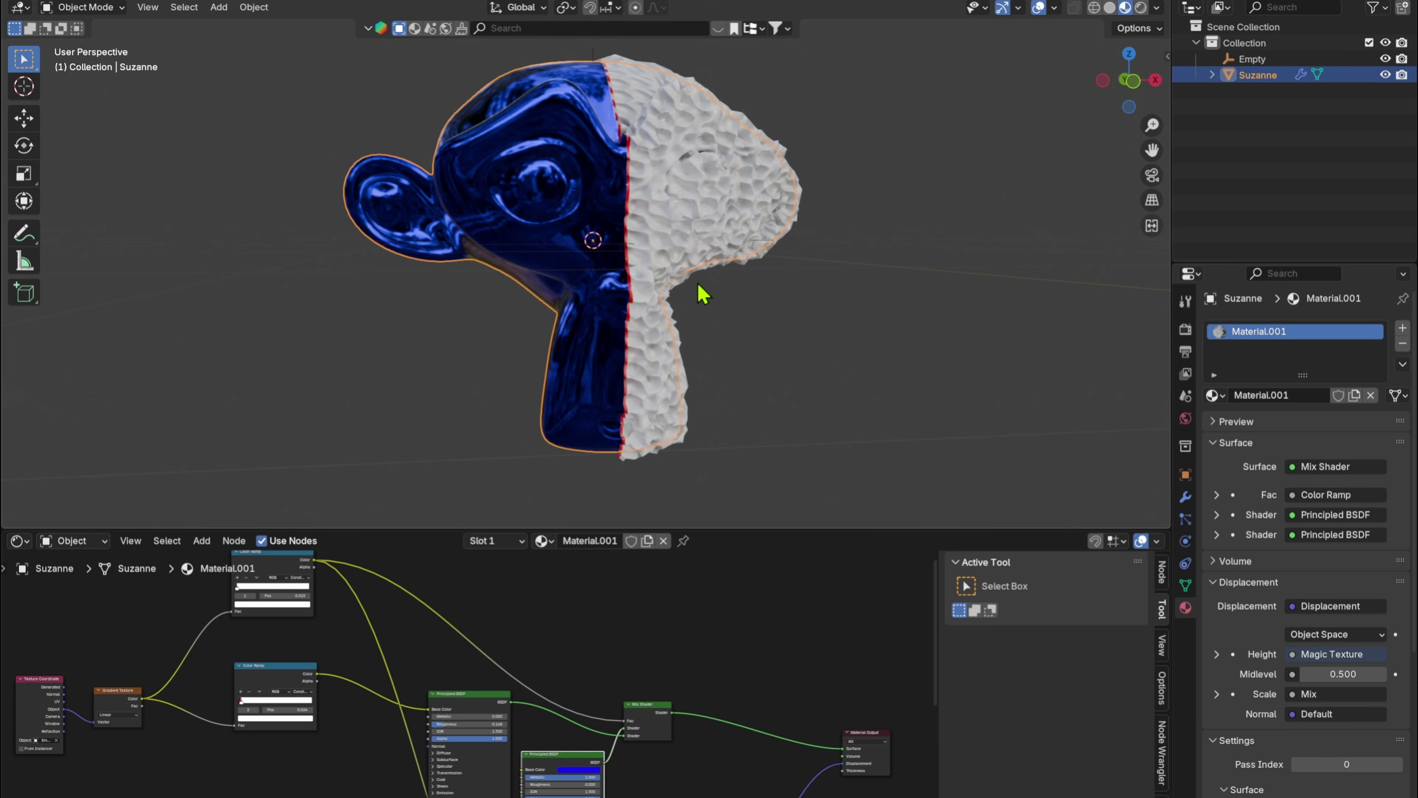
- Rotate the Empty around the global Y axis until the material split runs horizontally across the head
{"action": "middle_click_drag", "start_coordinate": [702, 294], "coordinate": [773, 238]}
{"action": "left_click", "coordinate": [658, 412]}
{"action": "key", "text": "r"}
{"action": "key", "text": "y"}
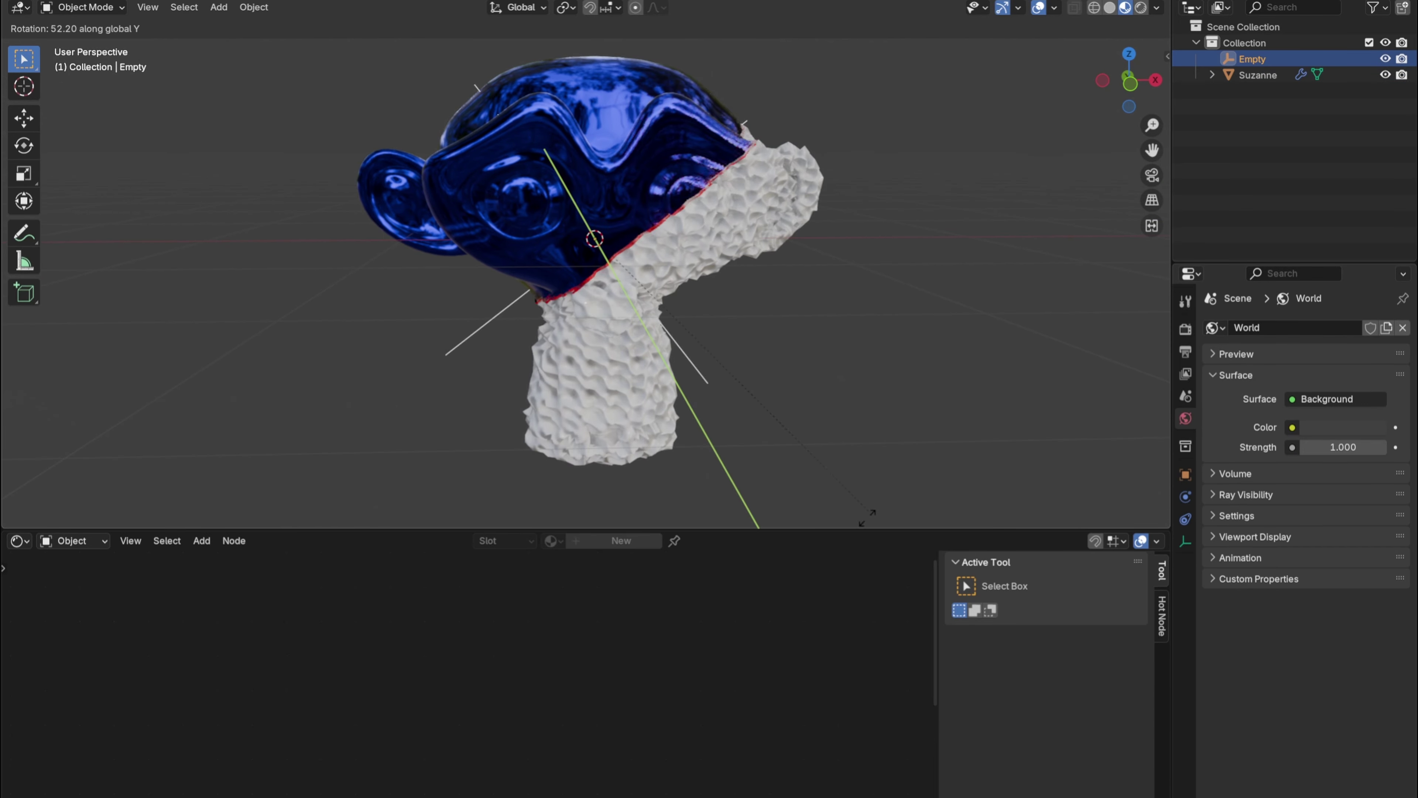
{"action": "key", "text": "Return"}
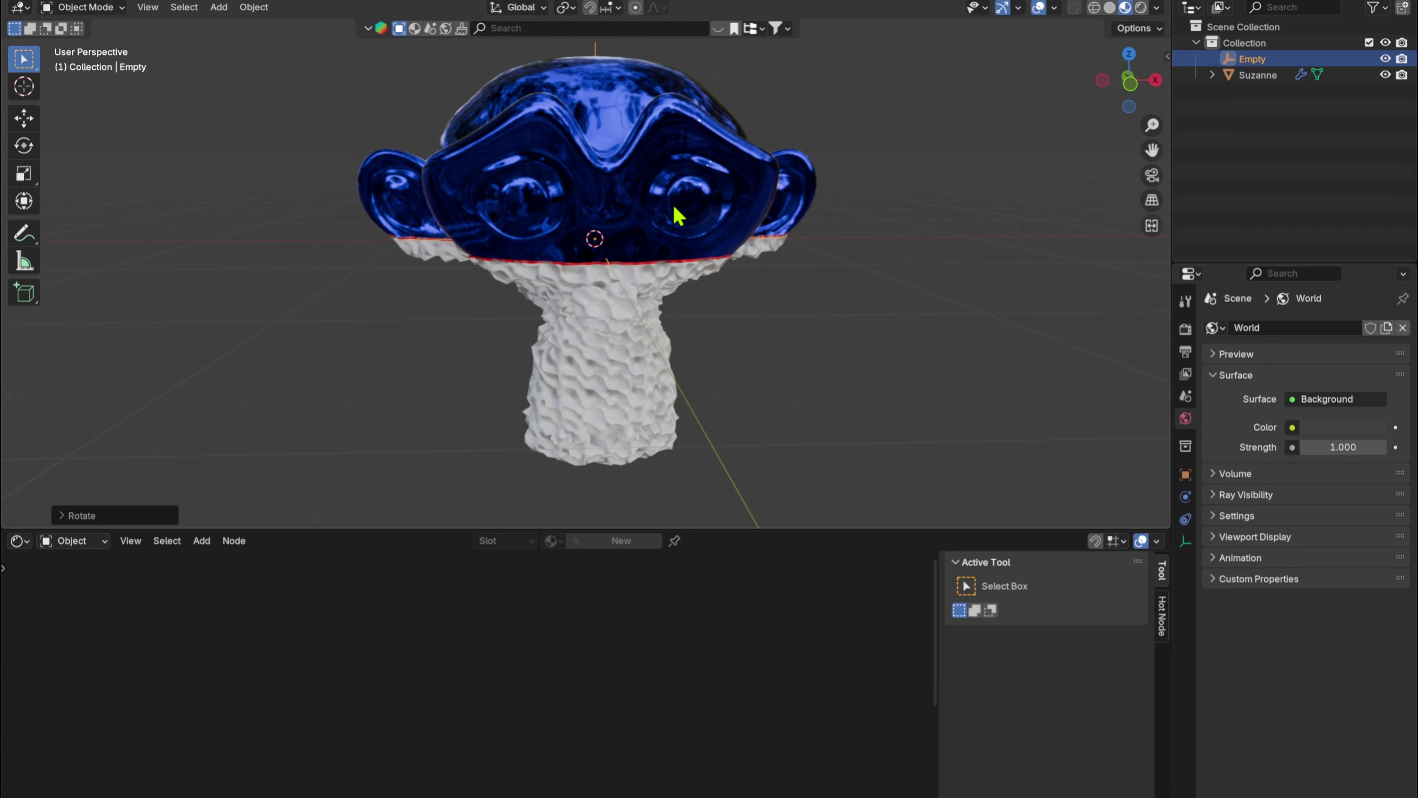
- Try moving the Empty along the global Z axis to shift the height of the material split
{"action": "key", "text": "g"}
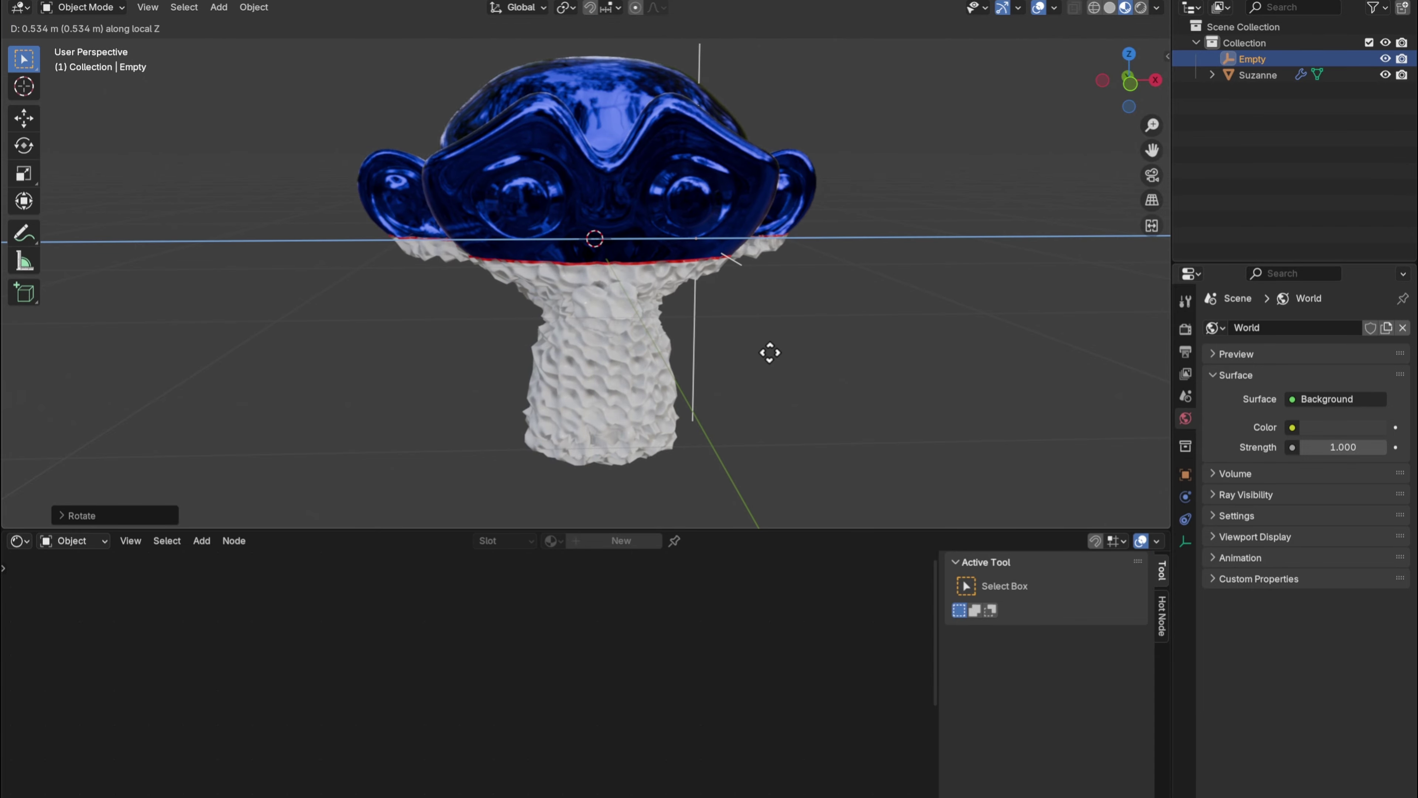
{"action": "key", "text": "z"}
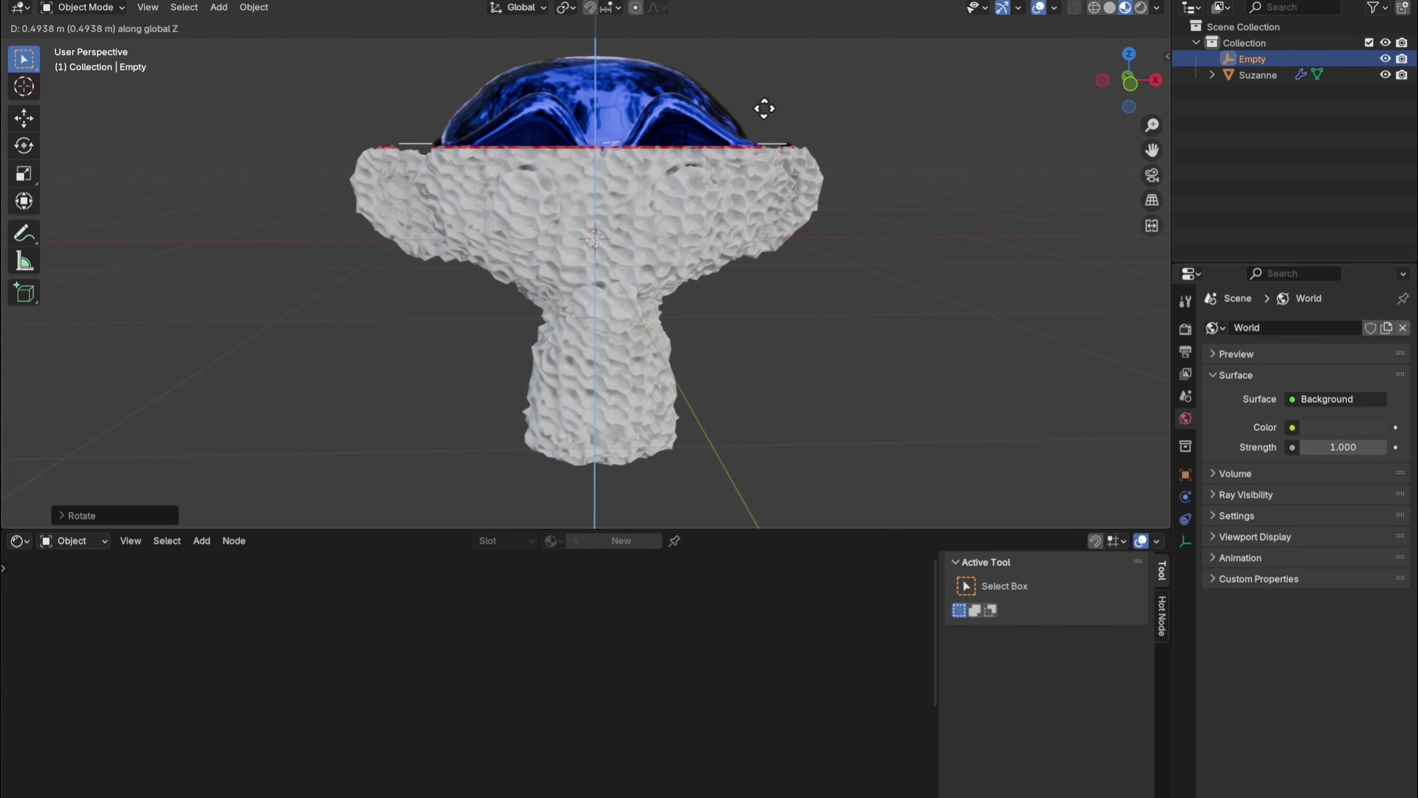
{"action": "right_click", "coordinate": [750, 237]}
- Select Suzanne and move the Texture Coordinate node away from the Gradient Texture to make room for more nodes
{"action": "scroll", "coordinate": [729, 283], "scroll_direction": "up", "scroll_amount": 5}
{"action": "middle_click_drag", "start_coordinate": [686, 287], "coordinate": [744, 265]}
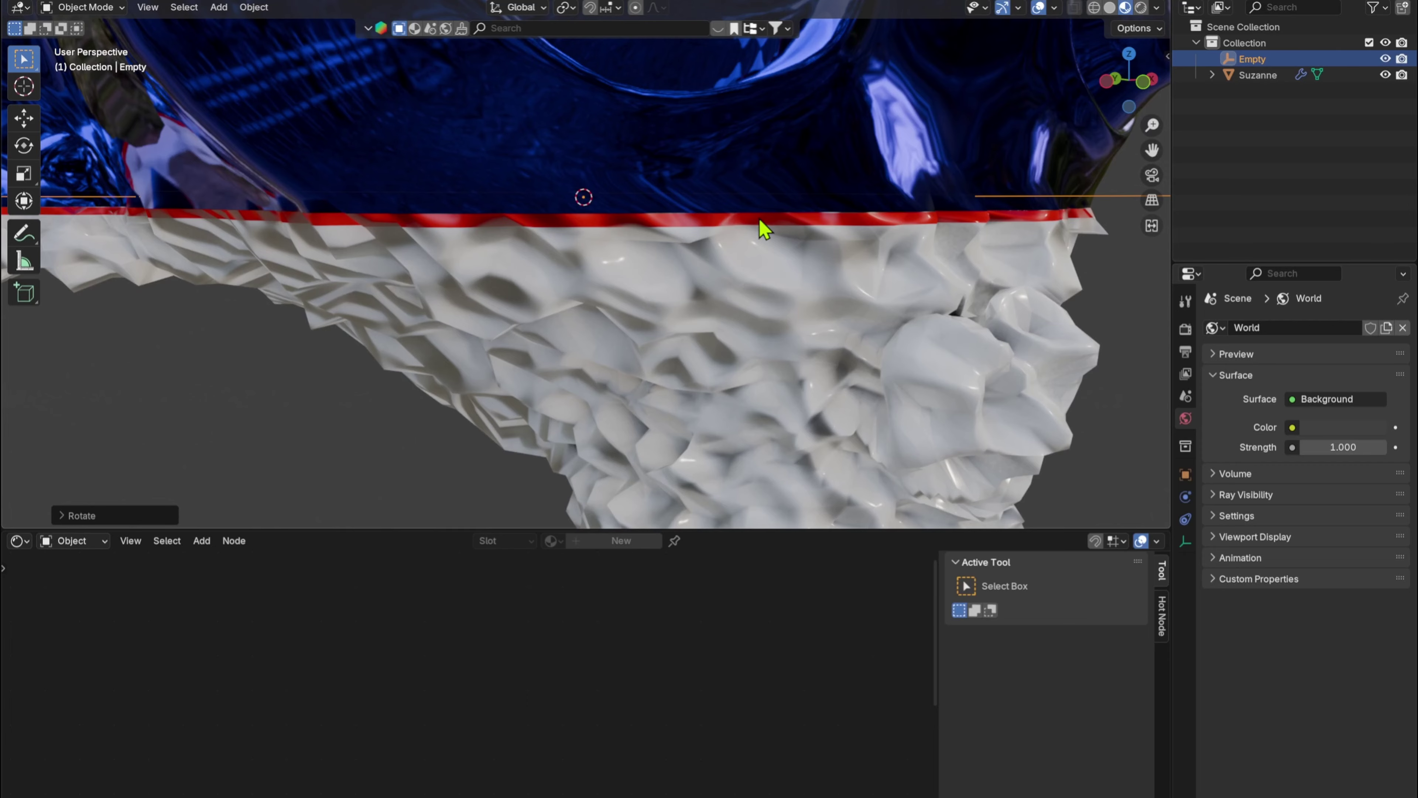
{"action": "left_click", "coordinate": [751, 286]}
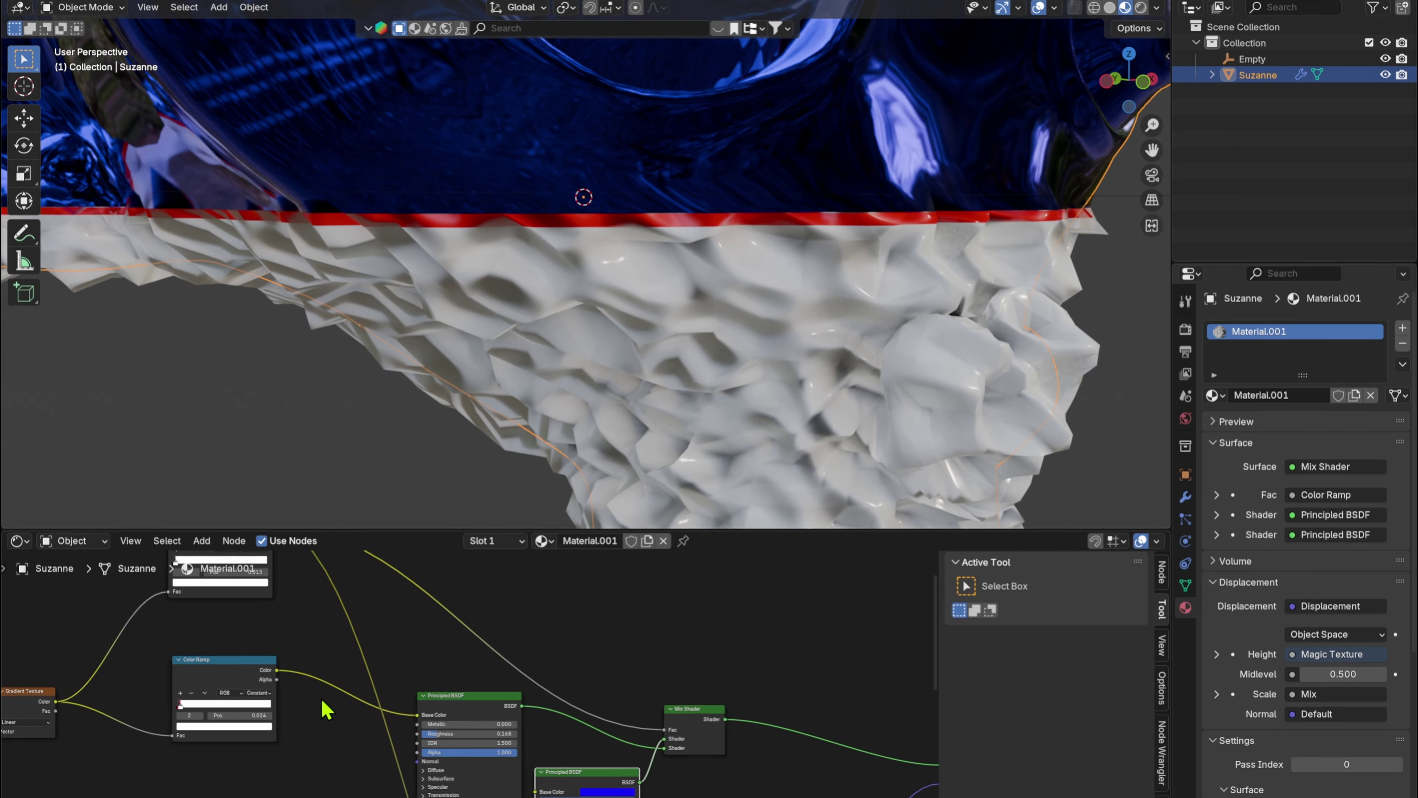
{"action": "left_click_drag", "start_coordinate": [499, 705], "coordinate": [148, 721]}
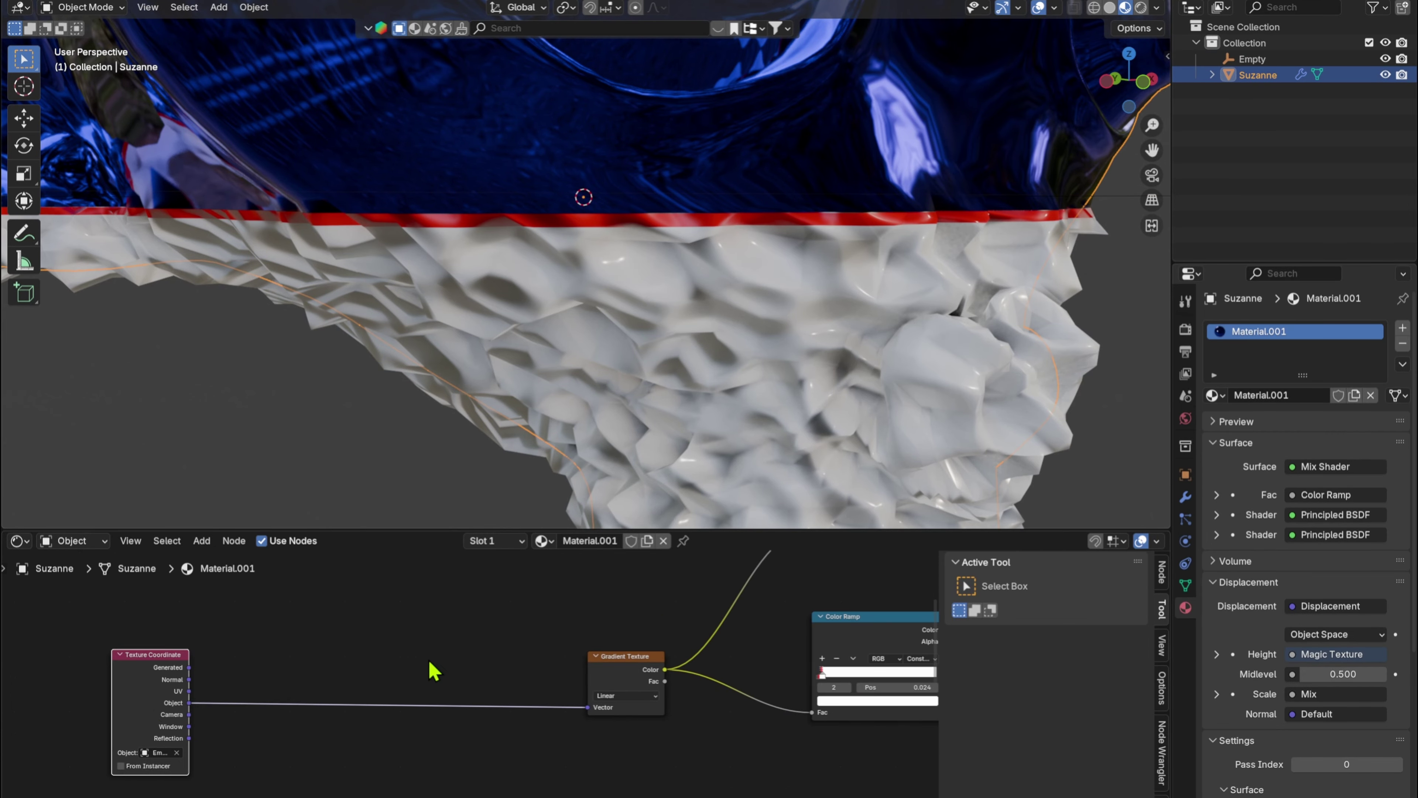
- Add a Noise Texture node between the Texture Coordinate and Gradient Texture nodes, below their link
{"action": "left_click", "coordinate": [362, 586]}
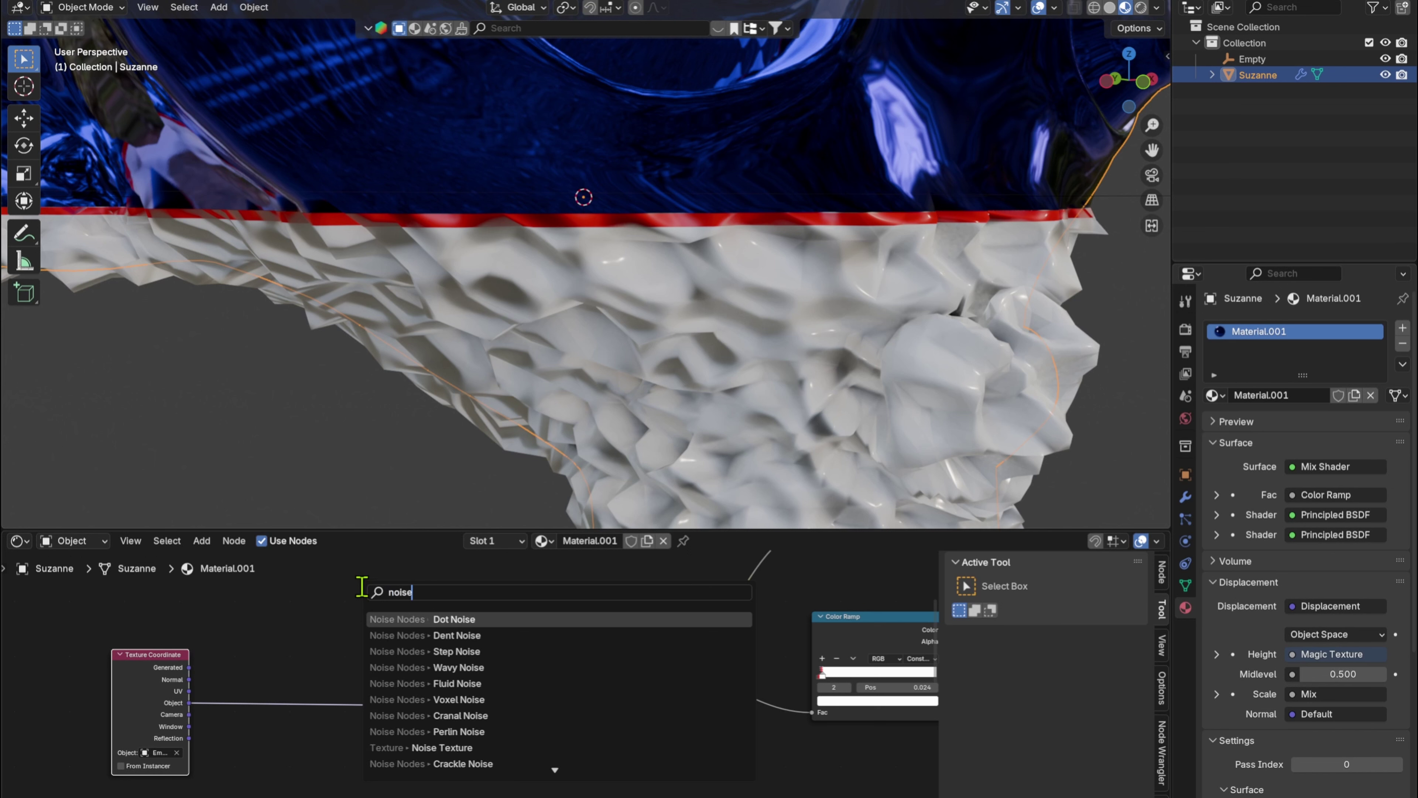
{"action": "left_click", "coordinate": [490, 747]}
{"action": "middle_click_drag", "start_coordinate": [301, 743], "coordinate": [394, 668]}
{"action": "left_click", "coordinate": [406, 663]}
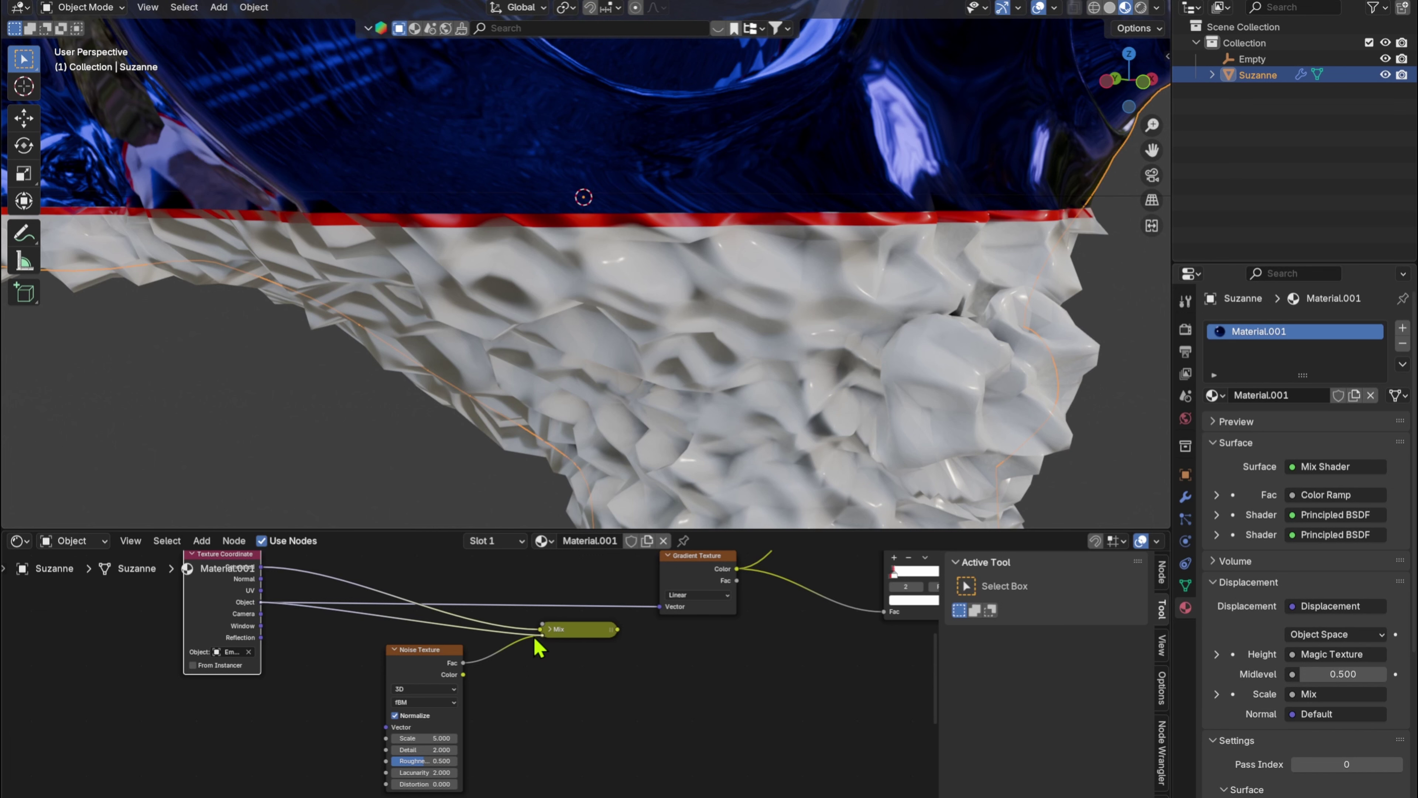
- Expand the color Mix node combining the texture coordinates with the noise, and connect its Result to the Gradient Texture's Vector
{"action": "left_click", "coordinate": [551, 630]}
{"action": "left_click_drag", "start_coordinate": [575, 609], "coordinate": [542, 613]}
{"action": "scroll", "coordinate": [548, 685], "scroll_direction": "up", "scroll_amount": 4}
{"action": "middle_click_drag", "start_coordinate": [692, 597], "coordinate": [511, 627]}
{"action": "left_click_drag", "start_coordinate": [569, 730], "coordinate": [602, 733]}
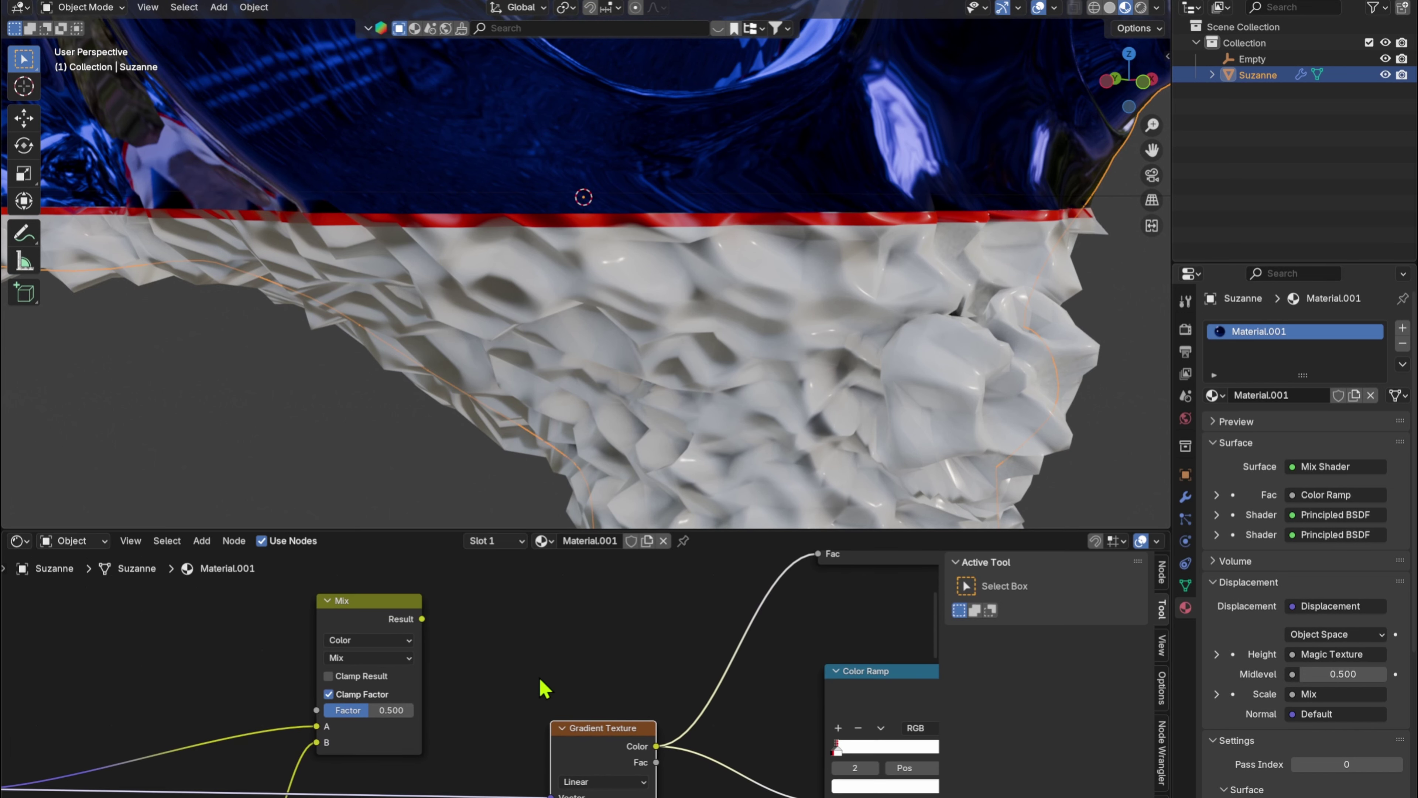
{"action": "left_click_drag", "start_coordinate": [563, 794], "coordinate": [562, 795]}
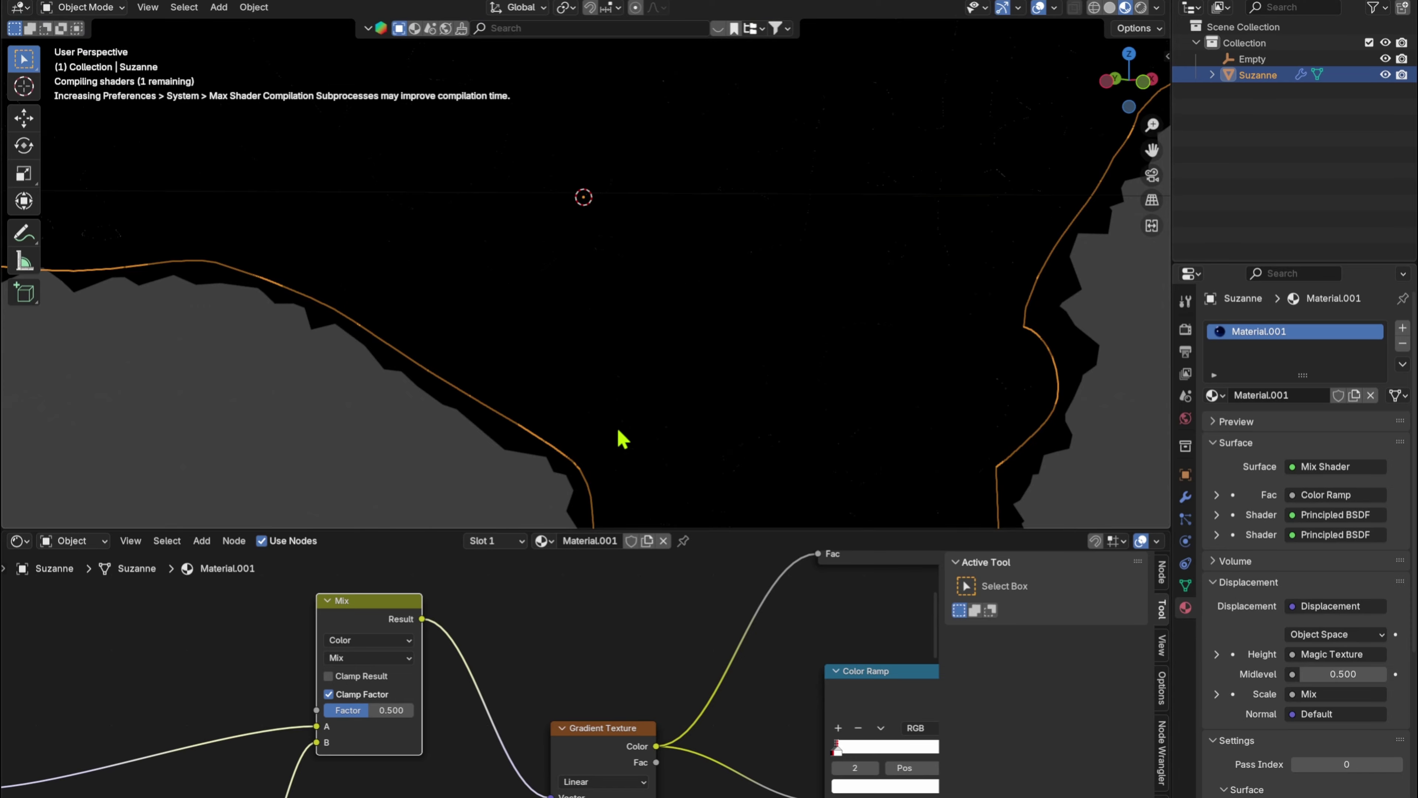
- Set the Mix node's Factor to 0.048 so the noise only slightly distorts the red band
{"action": "scroll", "coordinate": [625, 433], "scroll_direction": "down", "scroll_amount": 6}
{"action": "middle_click_drag", "start_coordinate": [607, 200], "coordinate": [588, 221]}
{"action": "scroll", "coordinate": [386, 719], "scroll_direction": "up", "scroll_amount": 3}
{"action": "mouse_move", "coordinate": [371, 719]}
{"action": "left_mouse_down"}
{"action": "mouse_move", "coordinate": [329, 718]}
{"action": "mouse_move", "coordinate": [398, 716]}
{"action": "mouse_move", "coordinate": [286, 716]}
{"action": "left_mouse_up"}
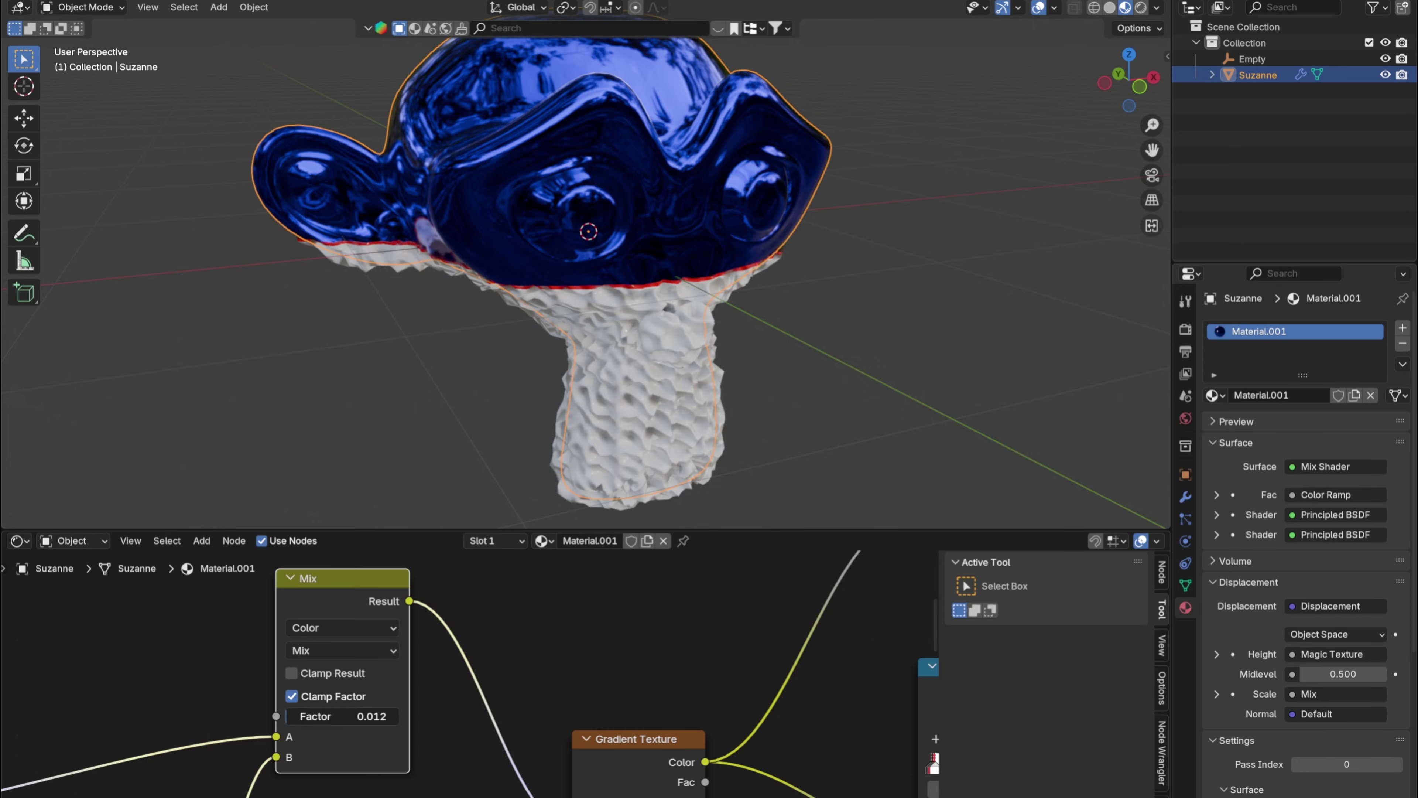
{"action": "scroll", "coordinate": [690, 359], "scroll_direction": "up", "scroll_amount": 4}
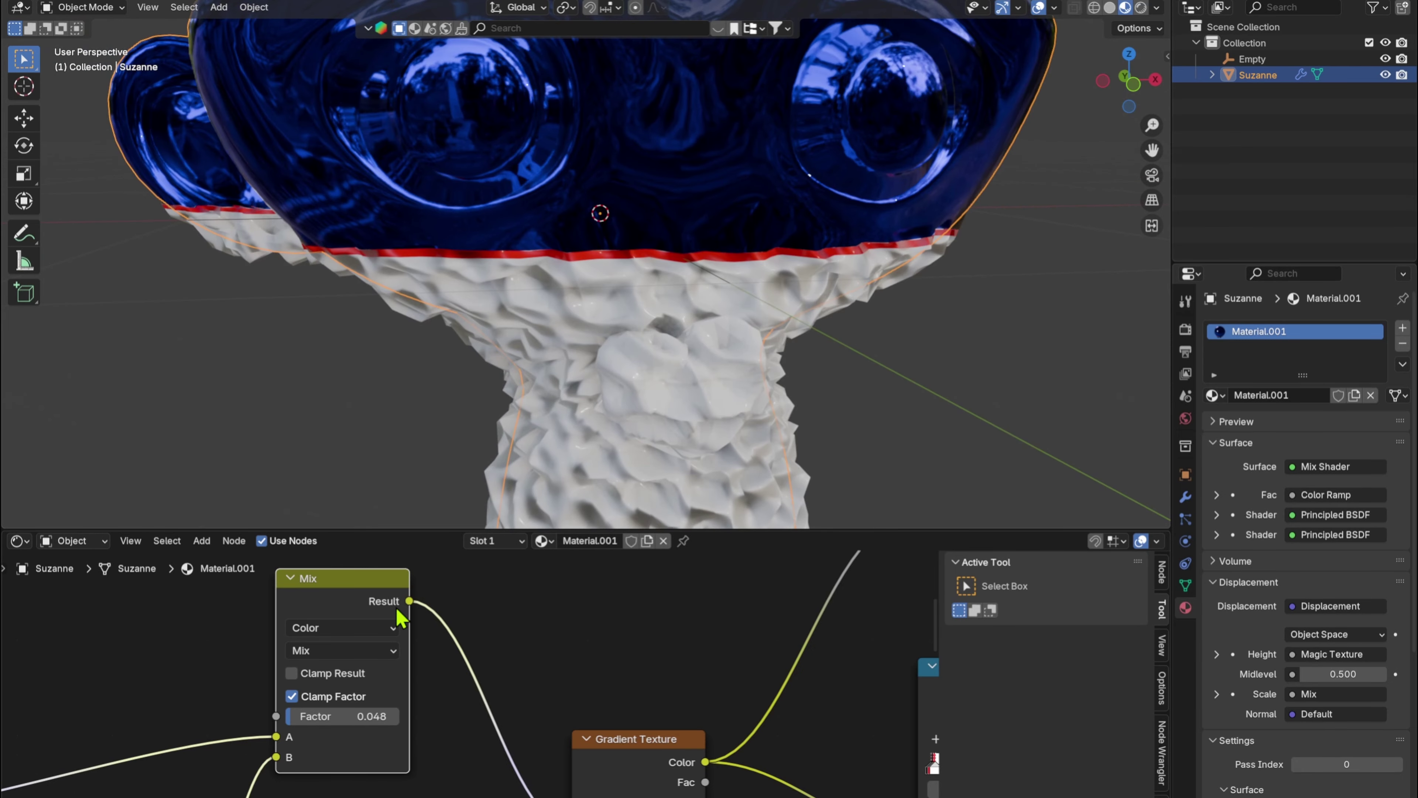
- Set the Noise Texture's Scale to 96.4 and Roughness to 0.887 to refine the band's distortion
{"action": "middle_click_drag", "start_coordinate": [400, 618], "coordinate": [762, 615]}
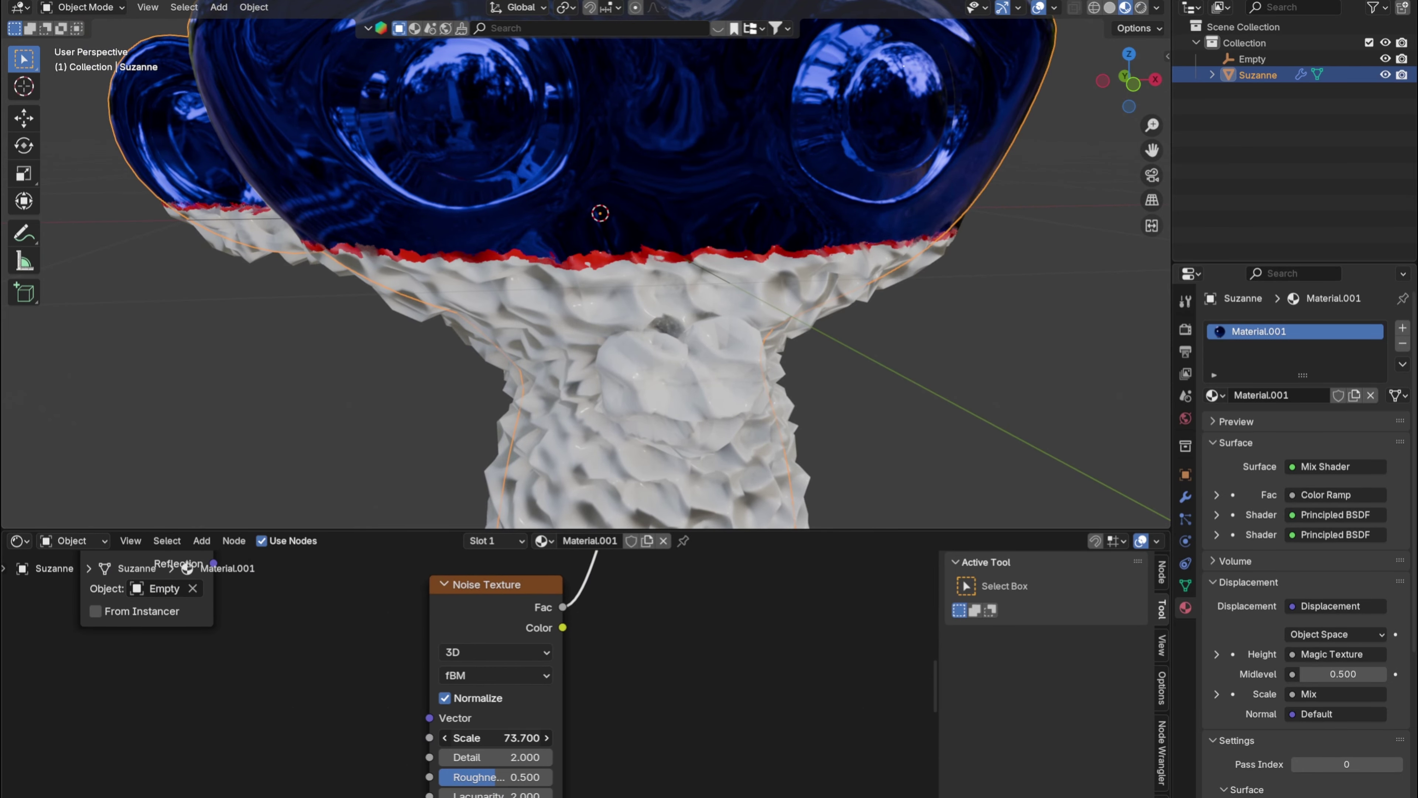
{"action": "scroll", "coordinate": [748, 314], "scroll_direction": "up", "scroll_amount": 4}
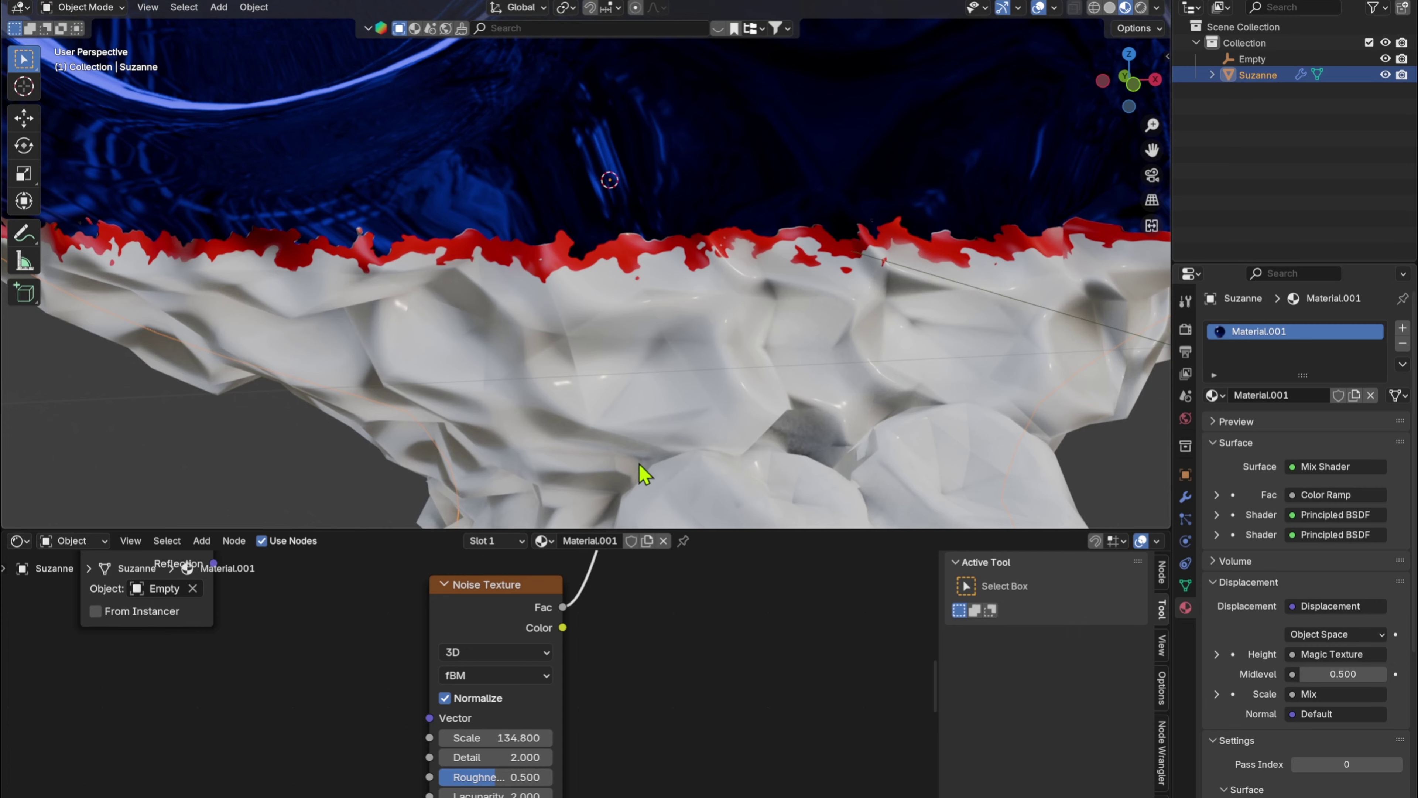
{"action": "scroll", "coordinate": [596, 633], "scroll_direction": "up", "scroll_amount": 3}
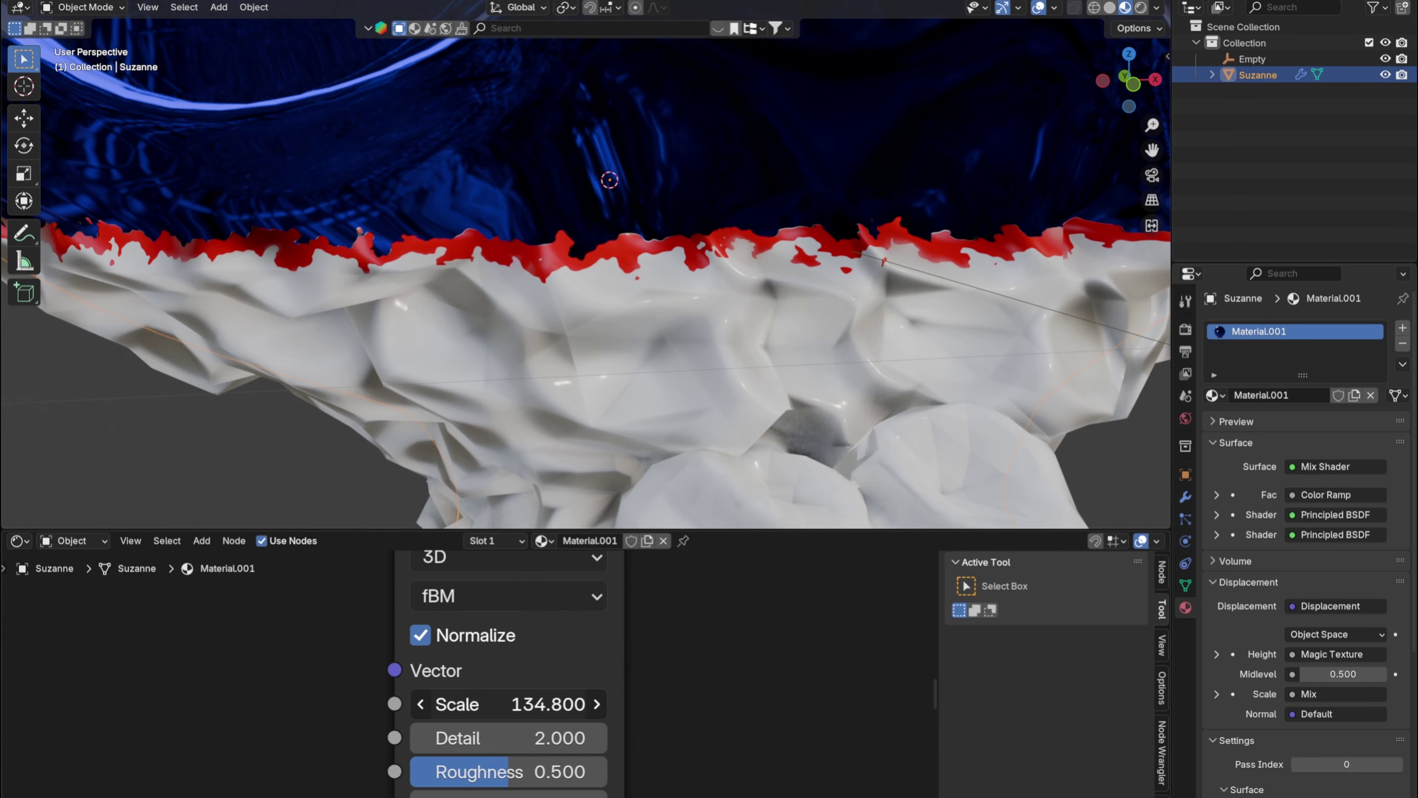
{"action": "left_click_drag", "start_coordinate": [547, 704], "coordinate": [505, 704]}
{"action": "scroll", "coordinate": [617, 655], "scroll_direction": "down", "scroll_amount": 6}
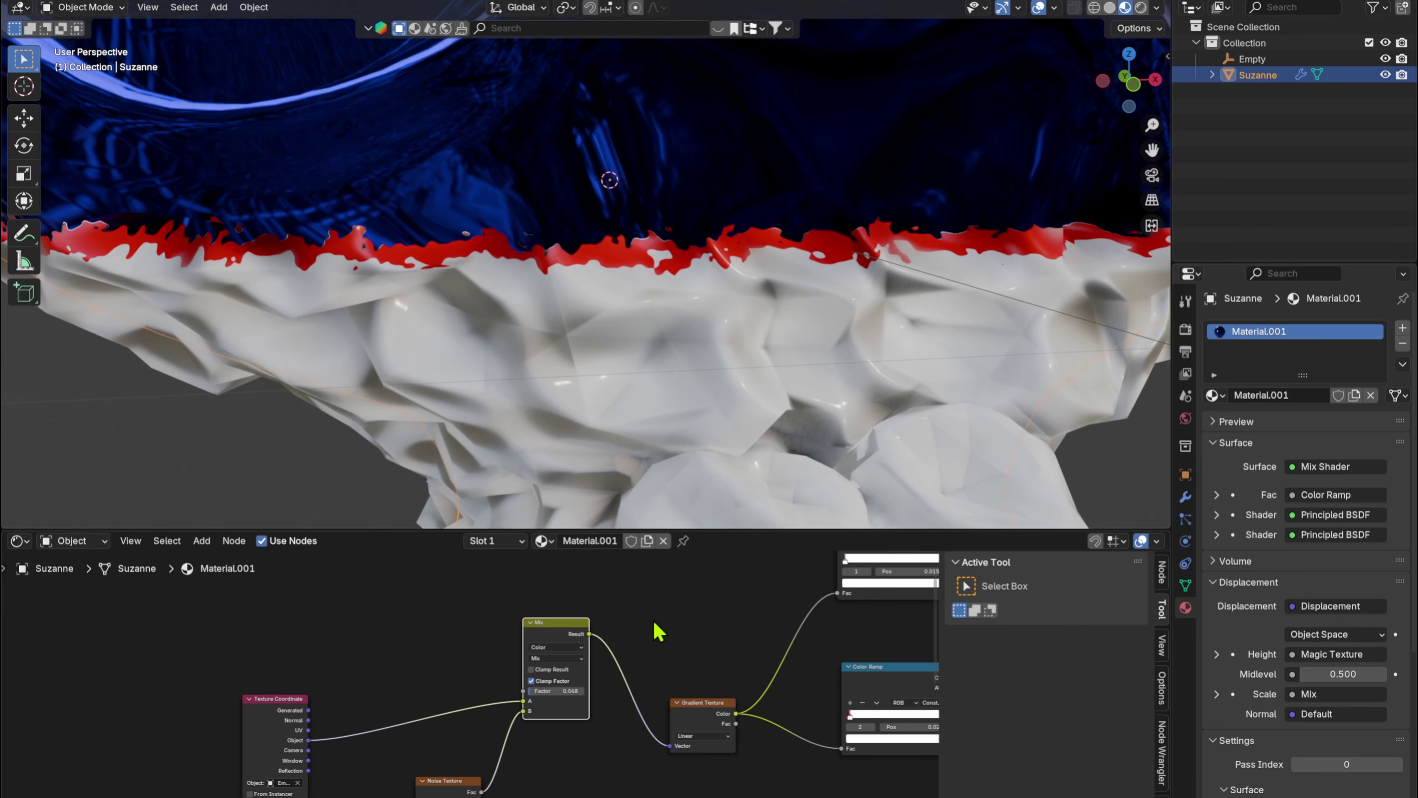
- Examine the noise-distorted red band on Suzanne and the node tree that produces it
{"action": "scroll", "coordinate": [586, 707], "scroll_direction": "up", "scroll_amount": 3}
{"action": "scroll", "coordinate": [846, 204], "scroll_direction": "down", "scroll_amount": 3}
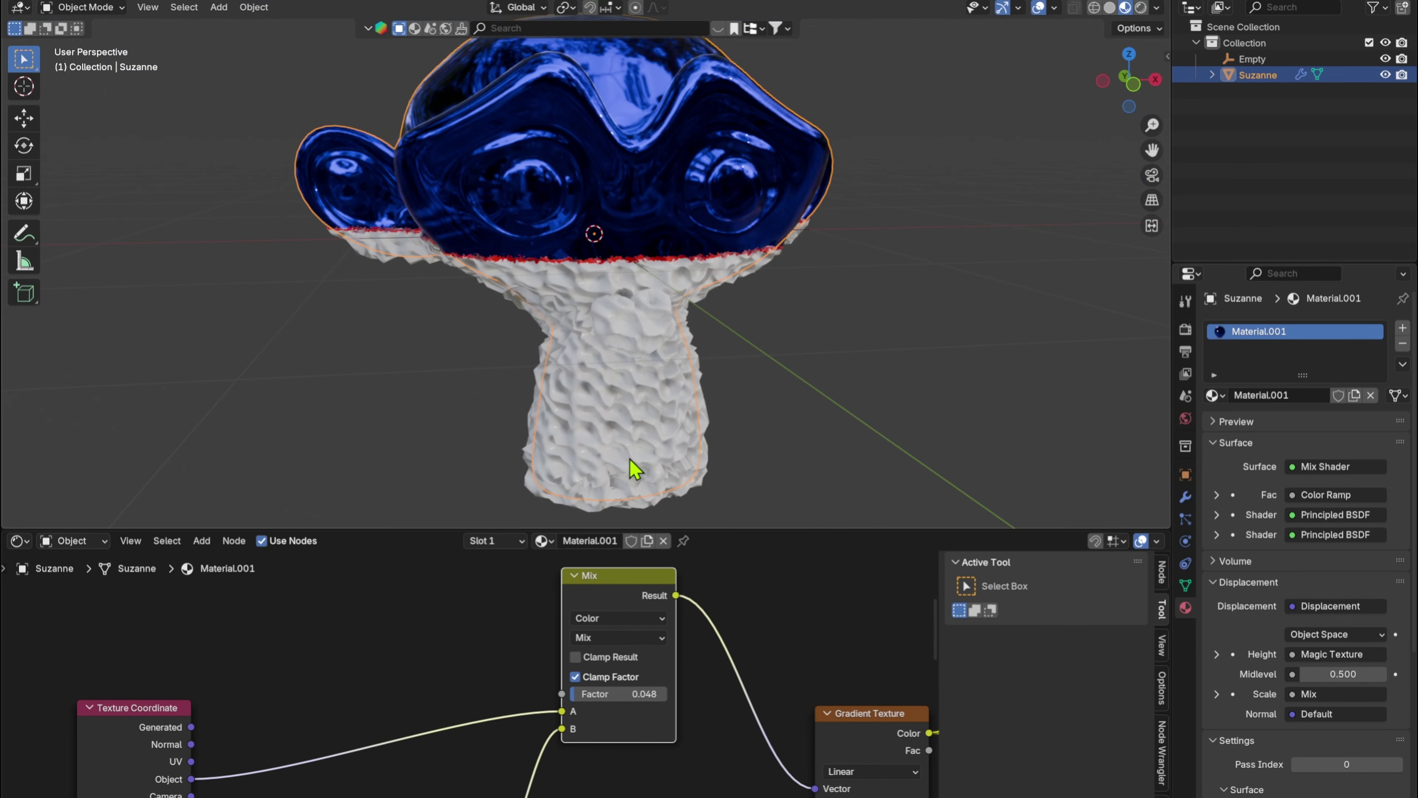
{"action": "scroll", "coordinate": [709, 693], "scroll_direction": "down", "scroll_amount": 5}
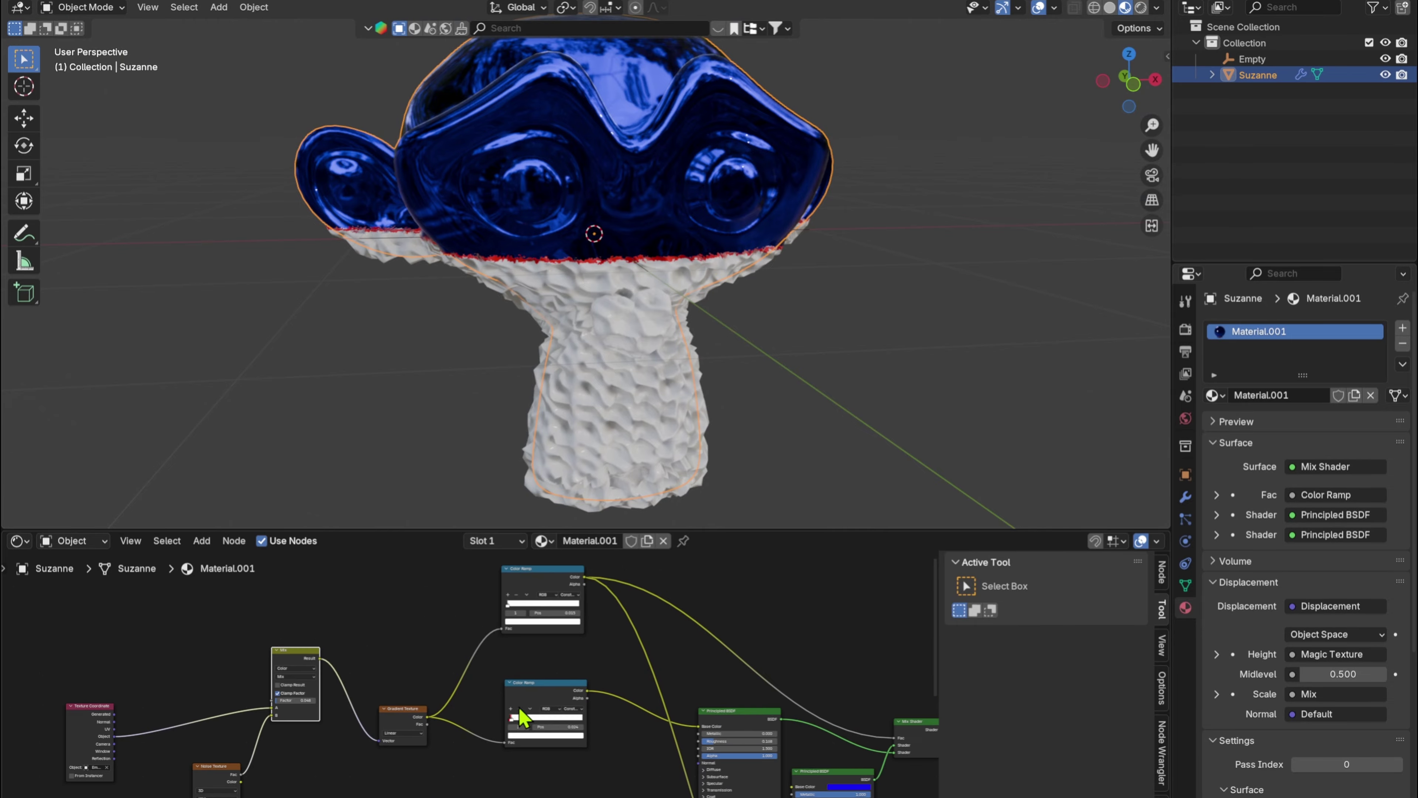
{"action": "middle_click_drag", "start_coordinate": [550, 370], "coordinate": [681, 240]}
{"action": "middle_click_drag", "start_coordinate": [811, 410], "coordinate": [763, 320], "text": "shift"}
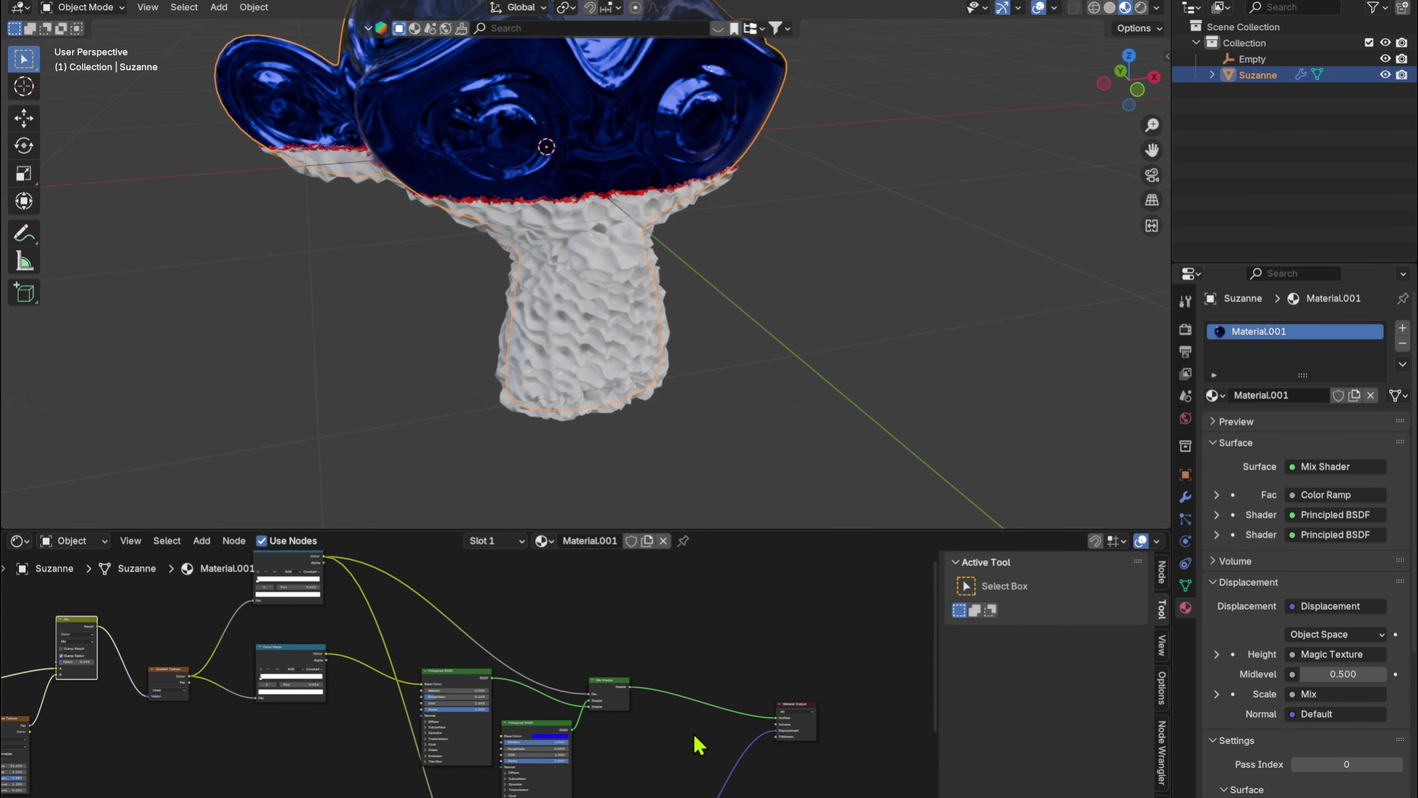
{"action": "scroll", "coordinate": [677, 727], "scroll_direction": "up", "scroll_amount": 1}
{"action": "scroll", "coordinate": [623, 205], "scroll_direction": "up", "scroll_amount": 5}
{"action": "middle_click_drag", "start_coordinate": [622, 204], "coordinate": [642, 302], "text": "shift"}
{"action": "scroll", "coordinate": [631, 195], "scroll_direction": "up", "scroll_amount": 3}
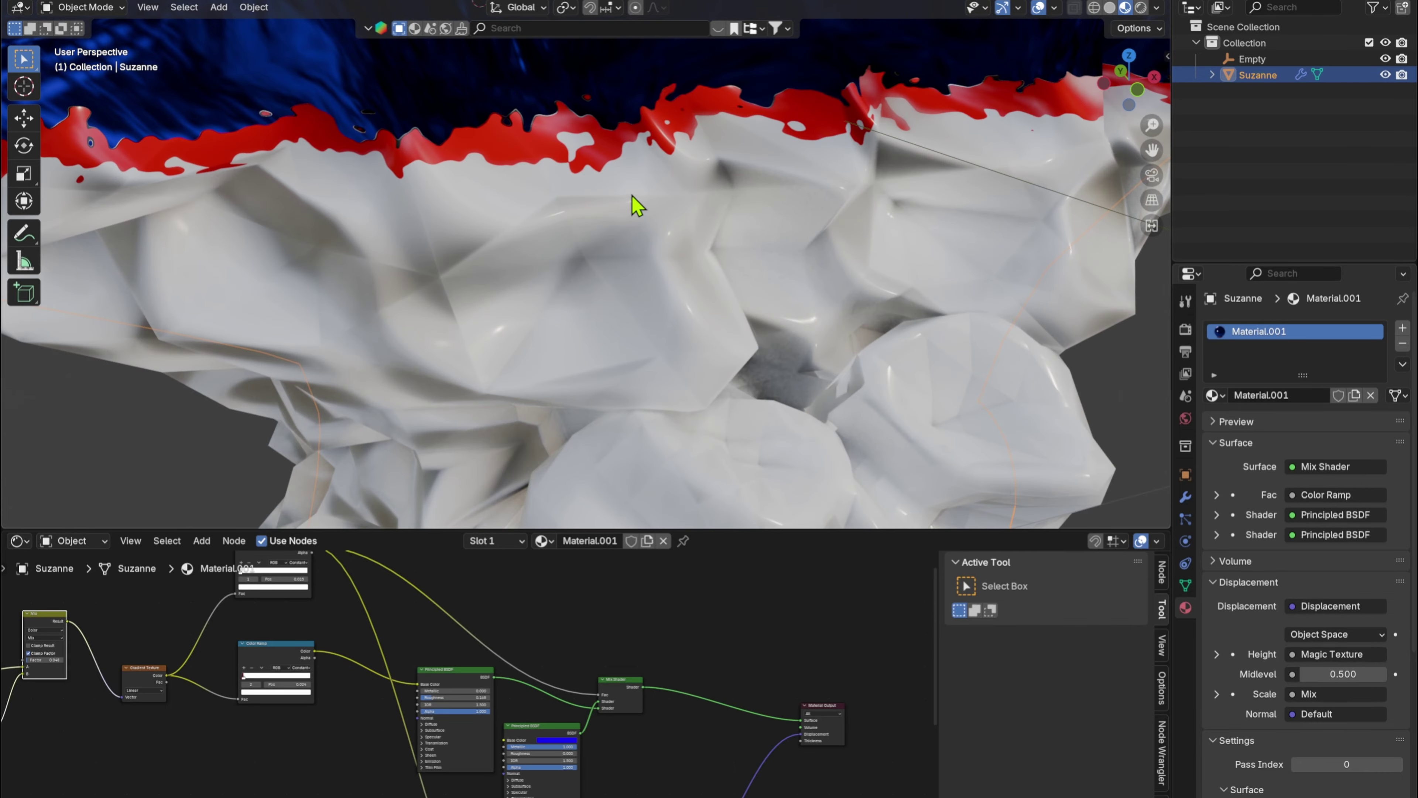
- Color the lower Color Ramp's black first stop green to locate it on the model, and remove that stop
{"action": "middle_click_drag", "start_coordinate": [240, 690], "coordinate": [408, 761]}
{"action": "scroll", "coordinate": [408, 760], "scroll_direction": "up", "scroll_amount": 8}
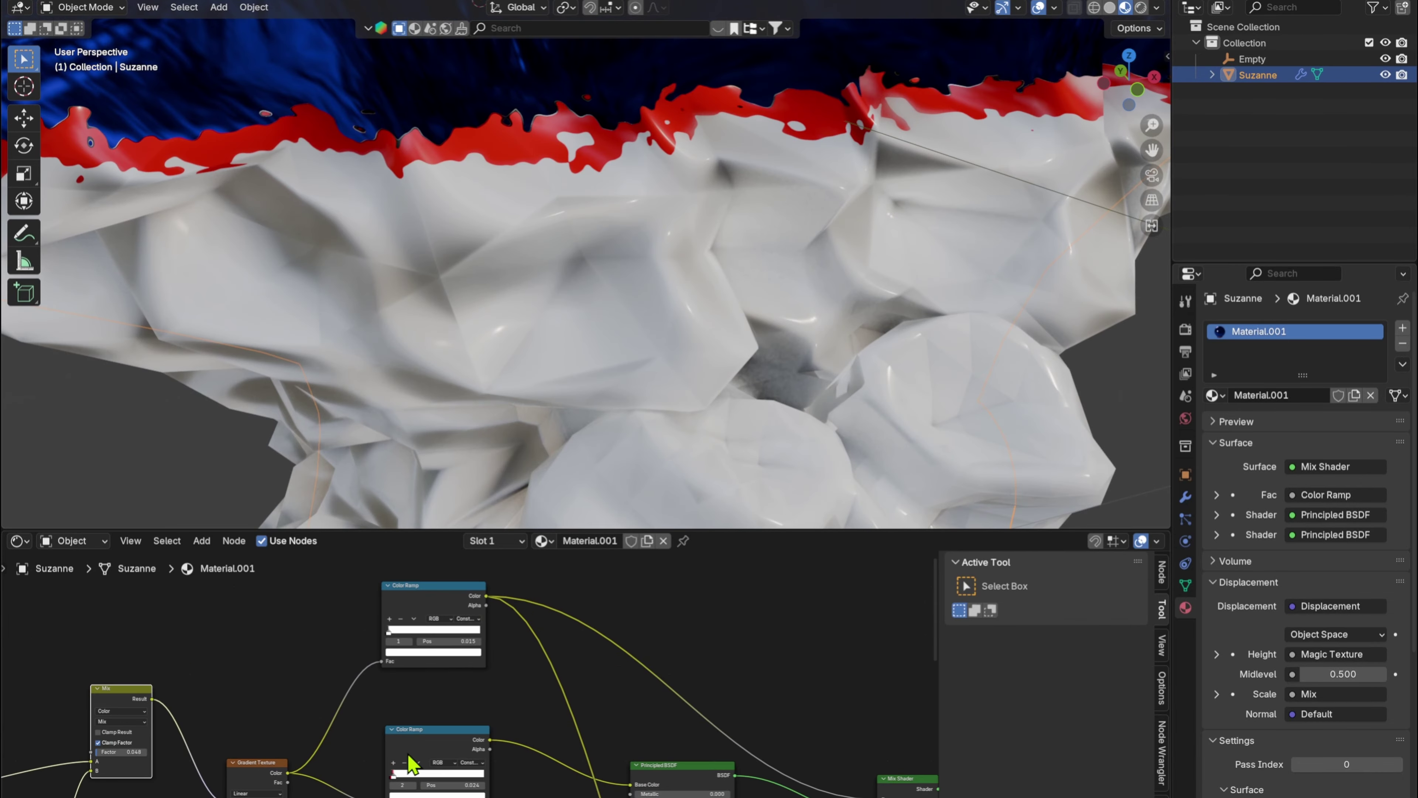
{"action": "middle_click_drag", "start_coordinate": [408, 690], "coordinate": [782, 662]}
{"action": "scroll", "coordinate": [582, 700], "scroll_direction": "up", "scroll_amount": 5}
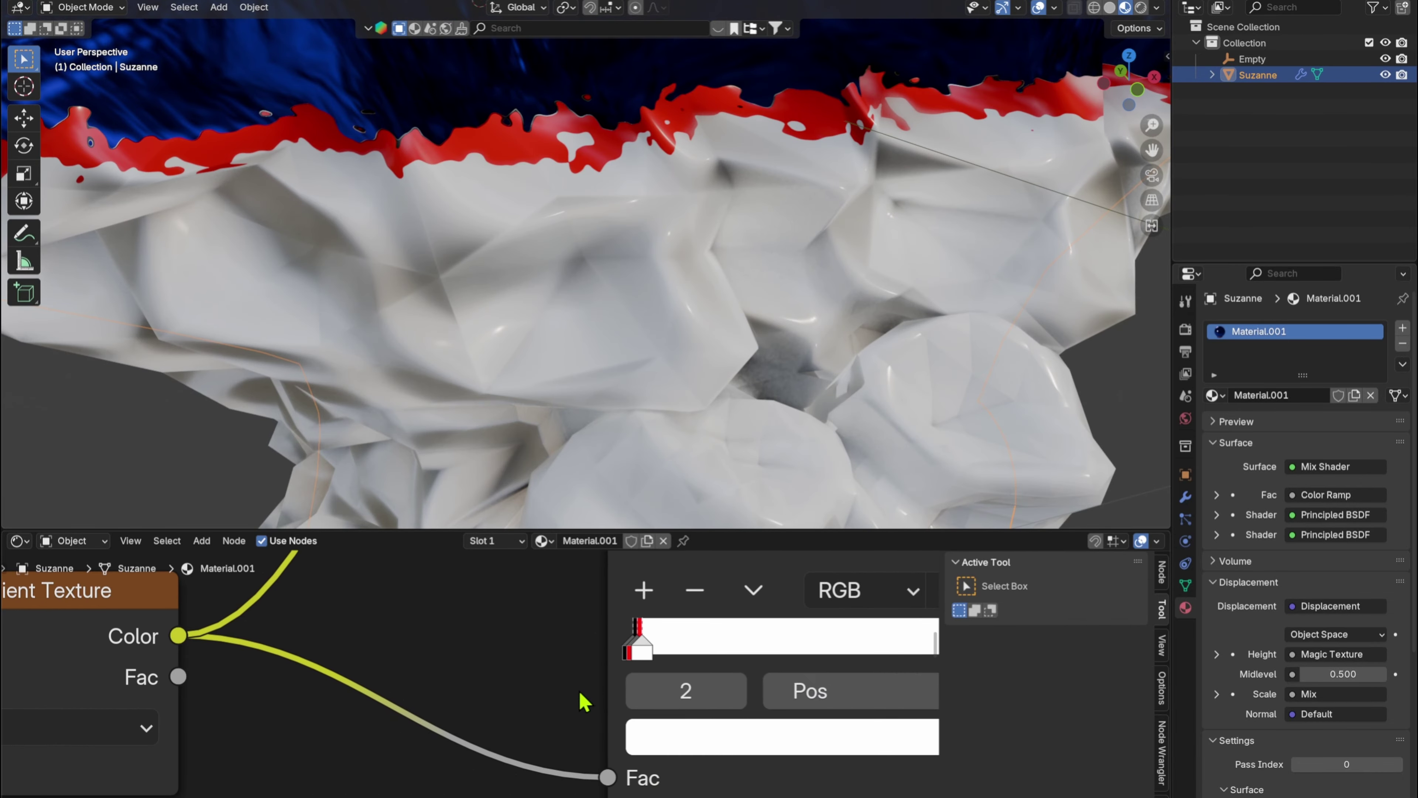
{"action": "left_click", "coordinate": [635, 692]}
{"action": "left_click", "coordinate": [635, 692]}
{"action": "middle_click_drag", "start_coordinate": [794, 313], "coordinate": [706, 358]}
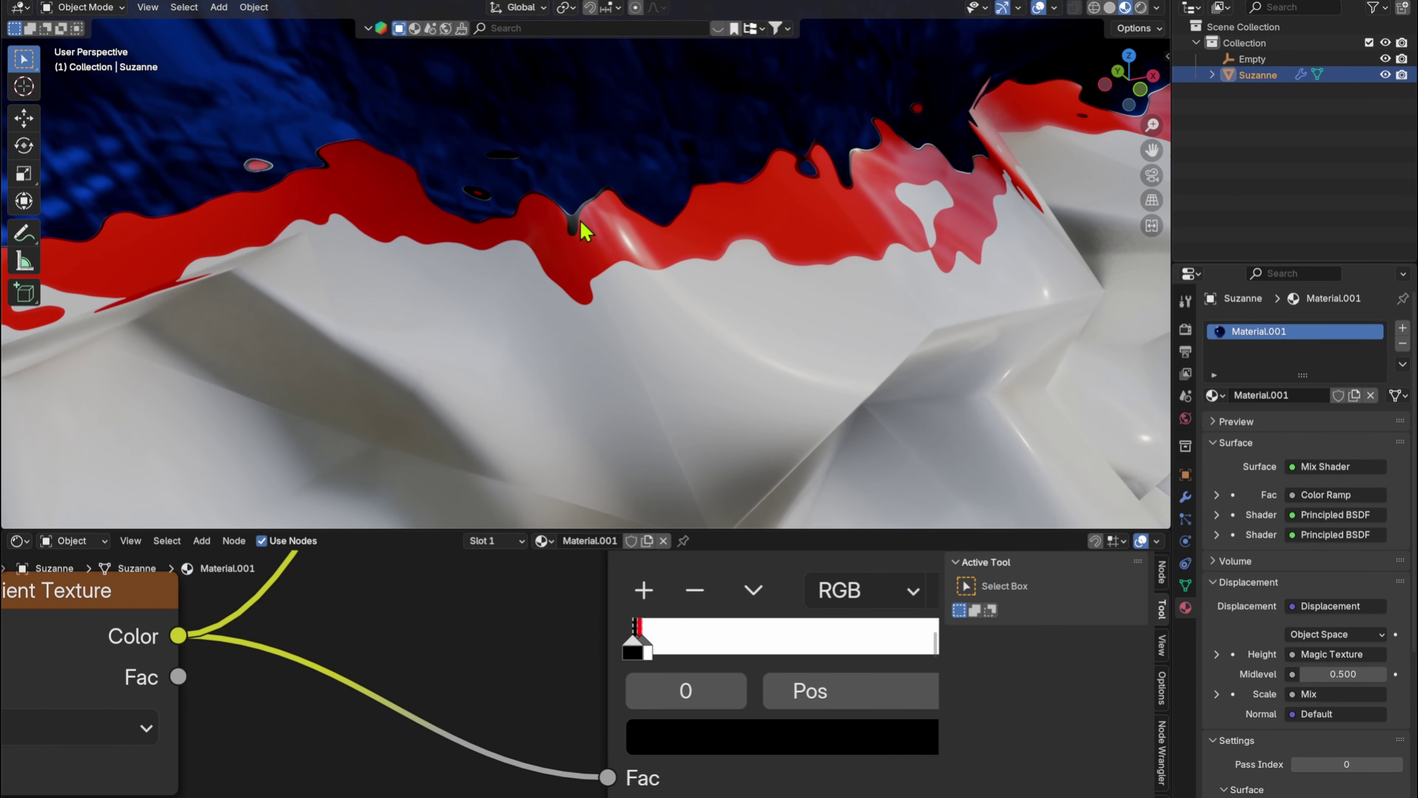
{"action": "middle_click_drag", "start_coordinate": [753, 706], "coordinate": [664, 689]}
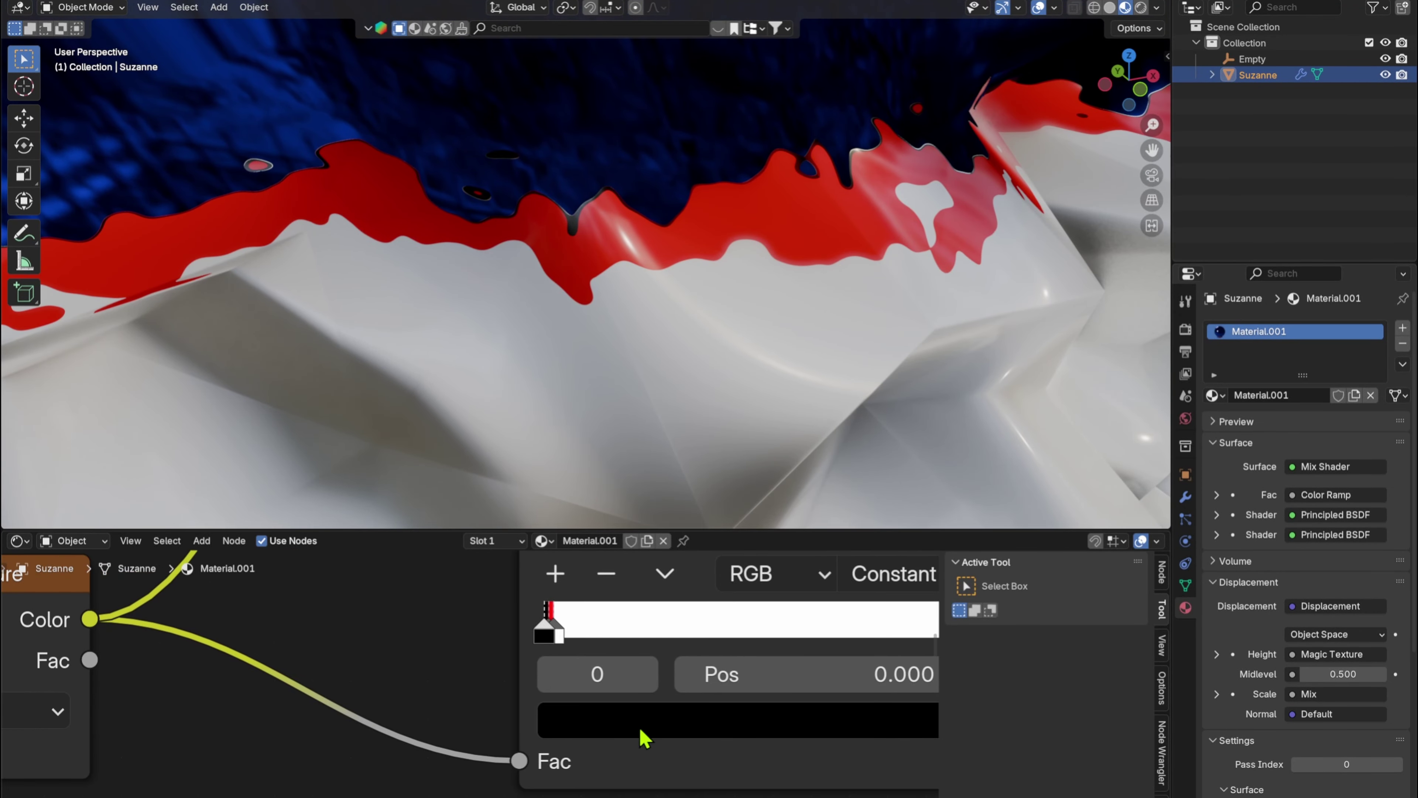
{"action": "left_click", "coordinate": [639, 731]}
{"action": "left_click_drag", "start_coordinate": [903, 230], "coordinate": [905, 110]}
{"action": "left_click_drag", "start_coordinate": [709, 253], "coordinate": [587, 160]}
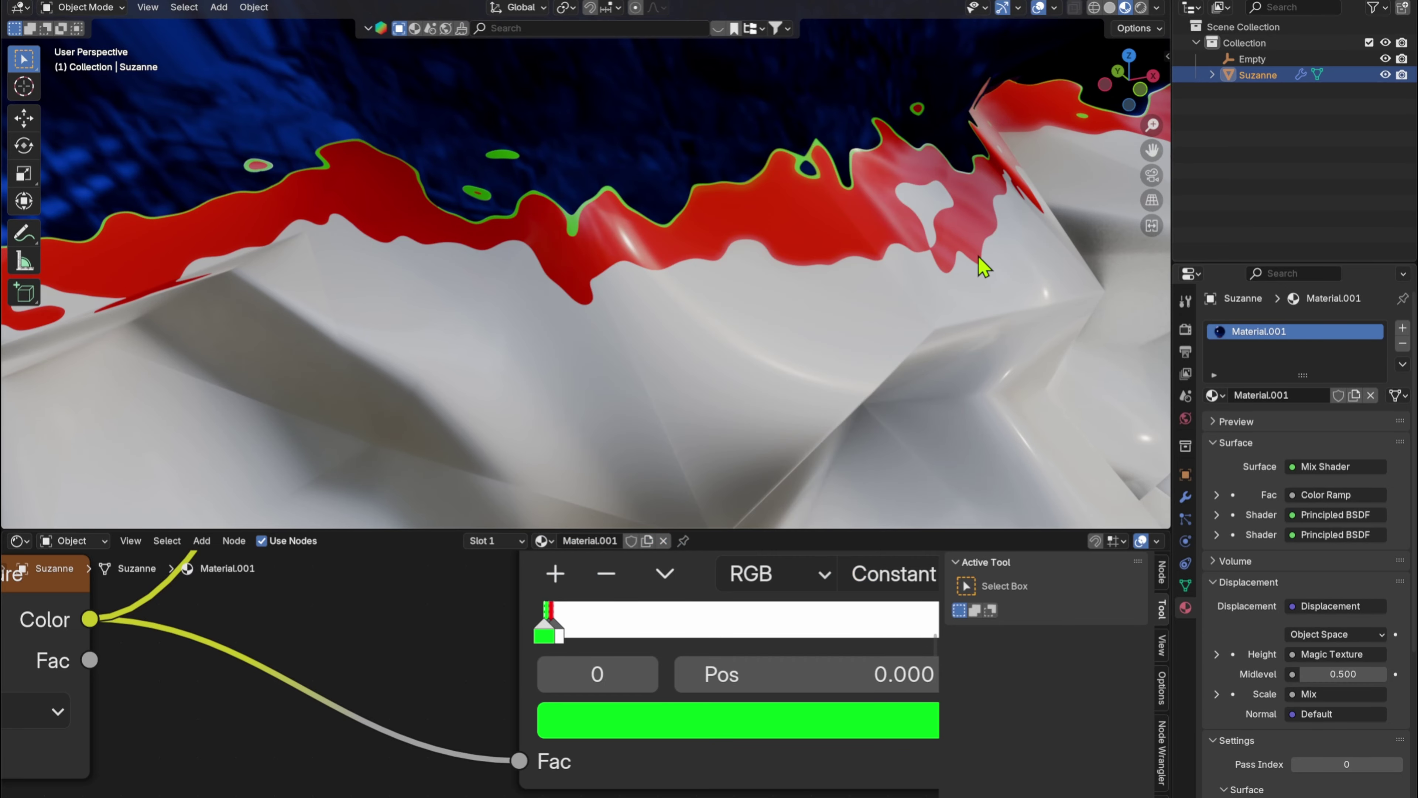
{"action": "scroll", "coordinate": [986, 274], "scroll_direction": "down", "scroll_amount": 5}
{"action": "left_click", "coordinate": [608, 575]}
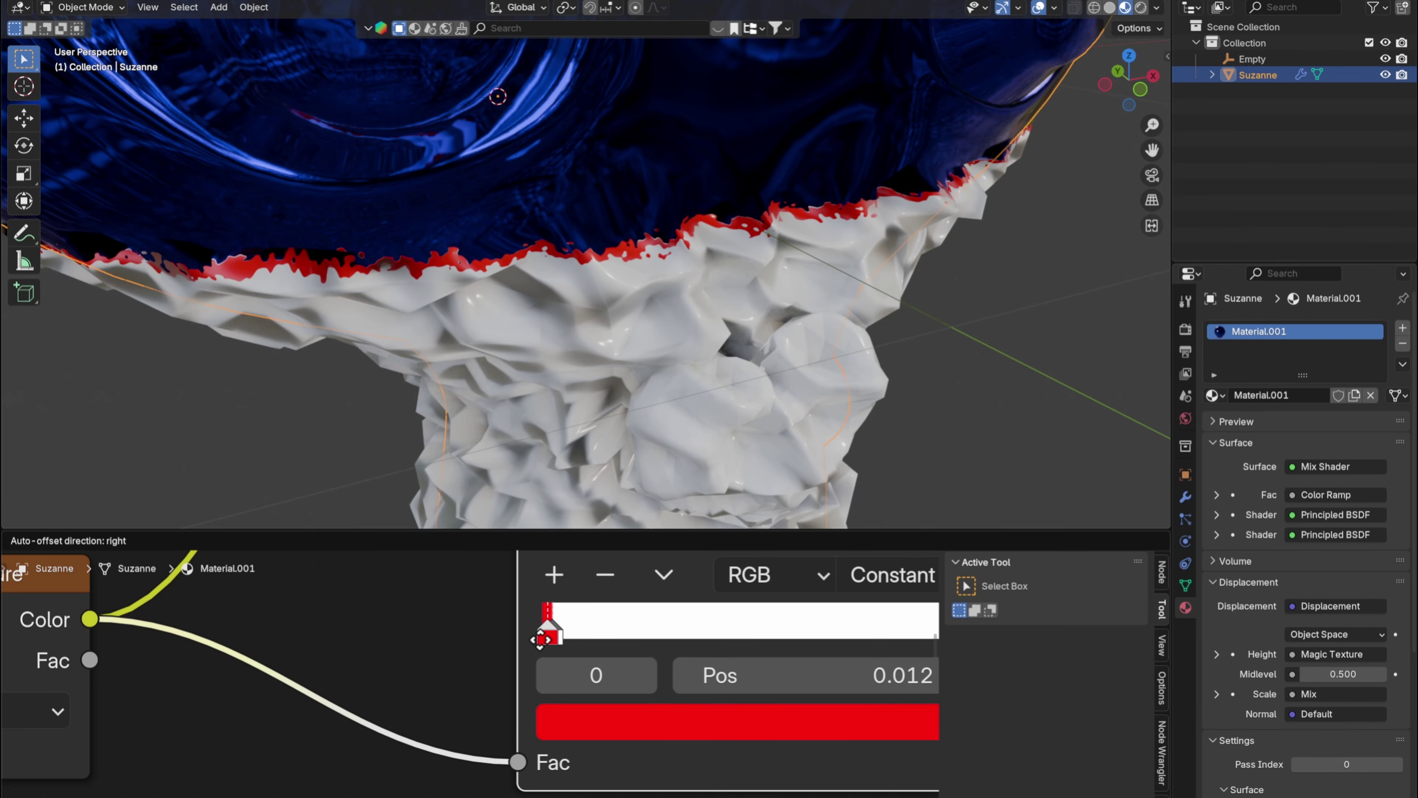
- Set the Base Color of the metallic Principled BSDF to gold #F4BF1CFF
{"action": "scroll", "coordinate": [746, 464], "scroll_direction": "down", "scroll_amount": 8}
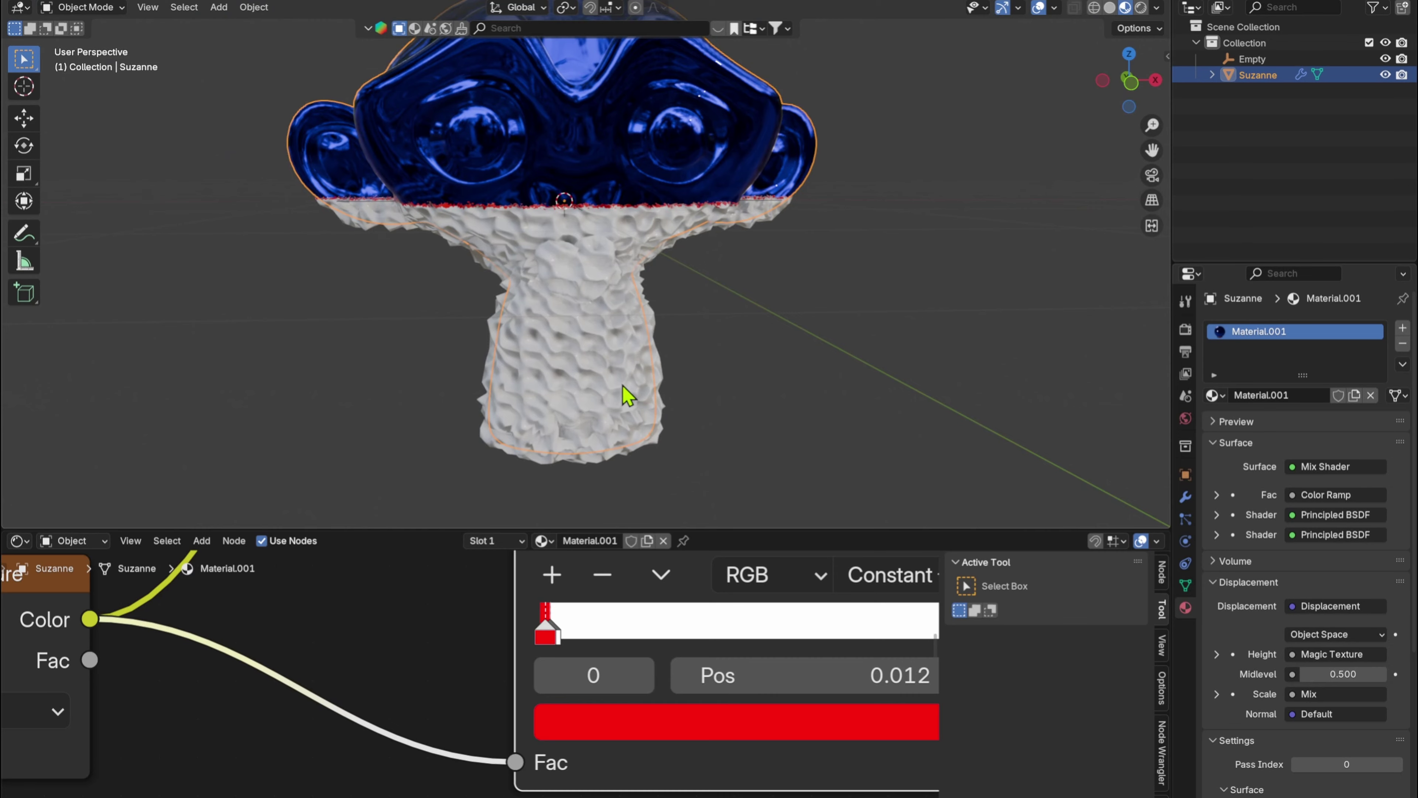
{"action": "scroll", "coordinate": [523, 680], "scroll_direction": "down", "scroll_amount": 8}
{"action": "middle_click_drag", "start_coordinate": [691, 678], "coordinate": [165, 566]}
{"action": "left_click", "coordinate": [563, 689]}
{"action": "left_click", "coordinate": [537, 549]}
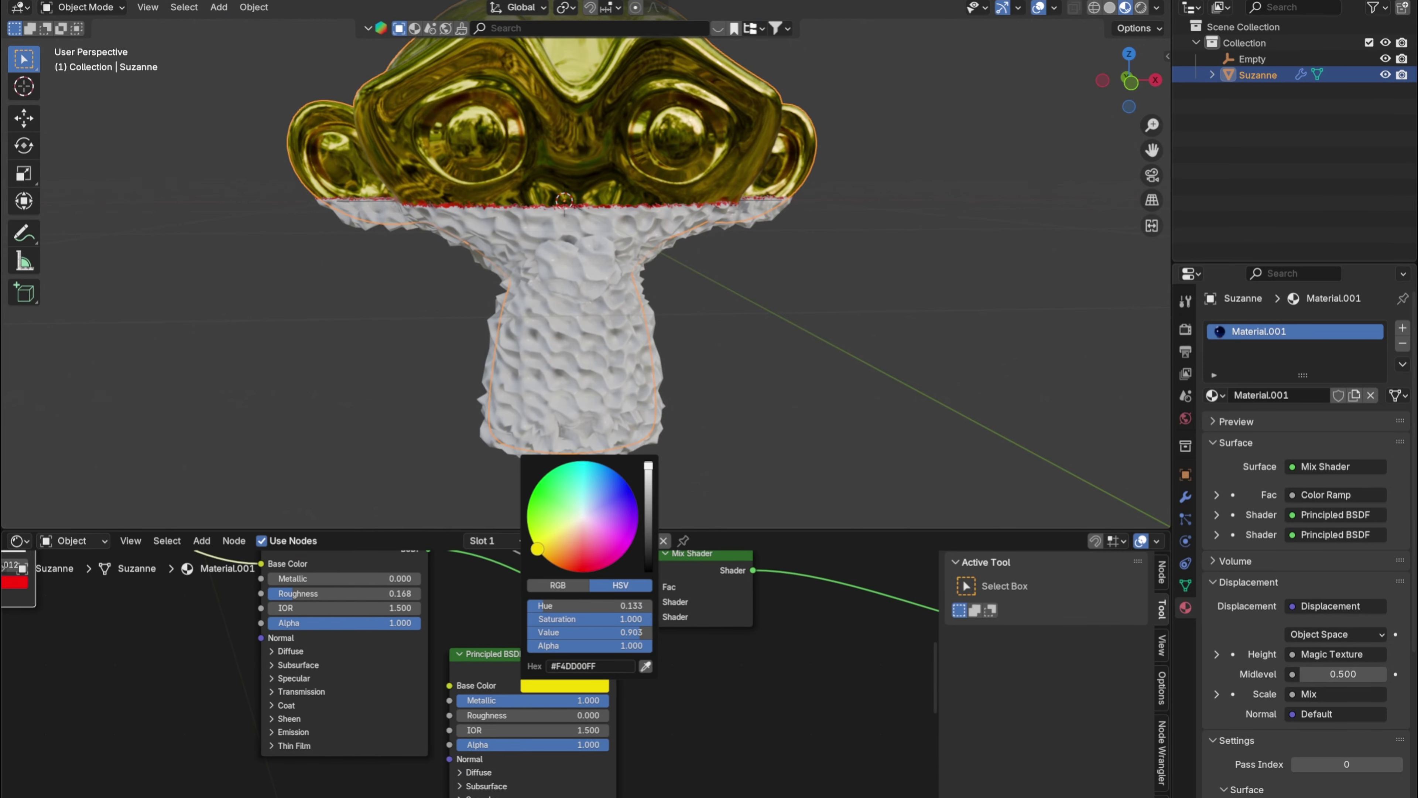
{"action": "left_click", "coordinate": [574, 687]}
{"action": "left_click", "coordinate": [550, 558]}
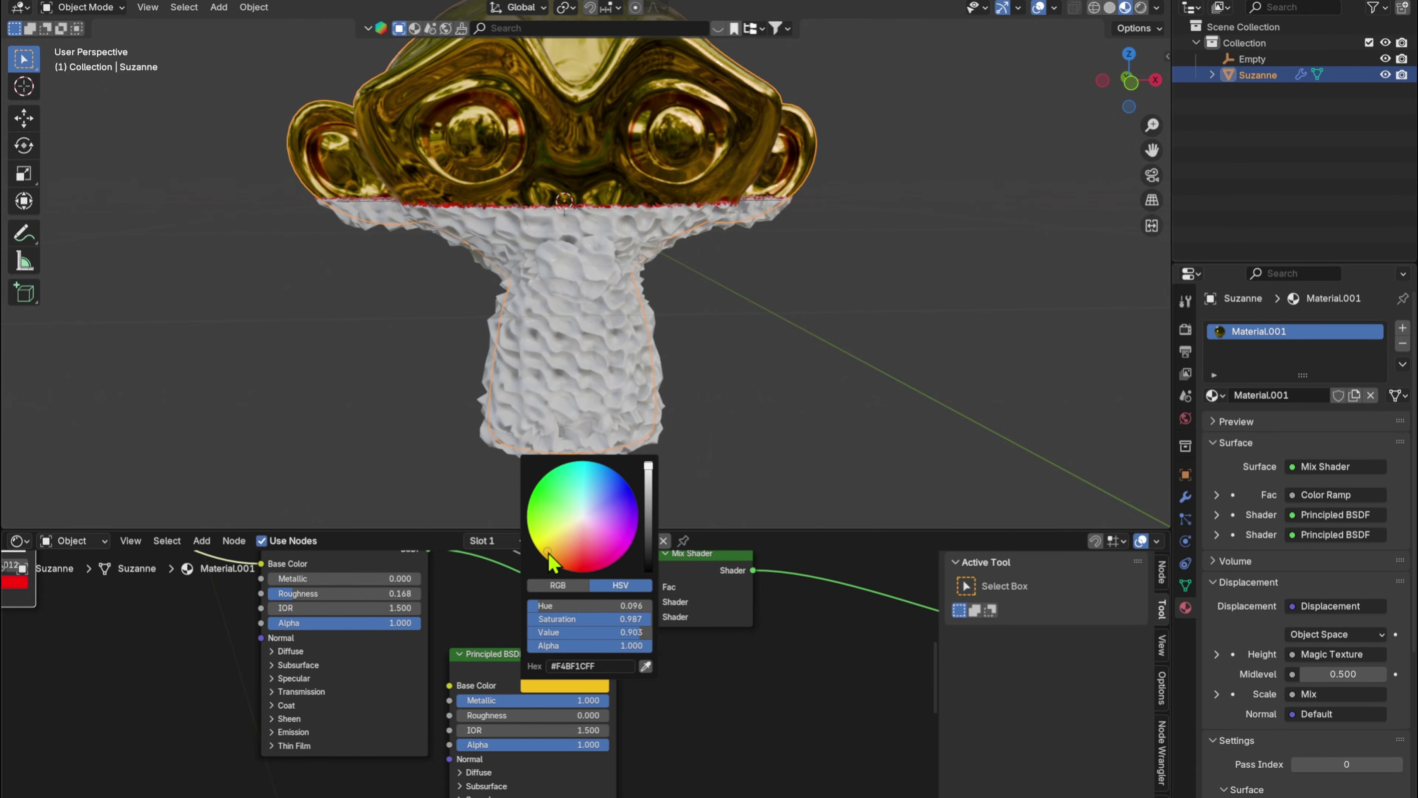
- Inspect the gold upper part, the red band and the displaced white part of Suzanne from several angles
{"action": "middle_click_drag", "start_coordinate": [731, 193], "coordinate": [770, 190]}
{"action": "scroll", "coordinate": [737, 361], "scroll_direction": "up", "scroll_amount": 2}
{"action": "middle_click_drag", "start_coordinate": [714, 275], "coordinate": [786, 386], "text": "shift"}
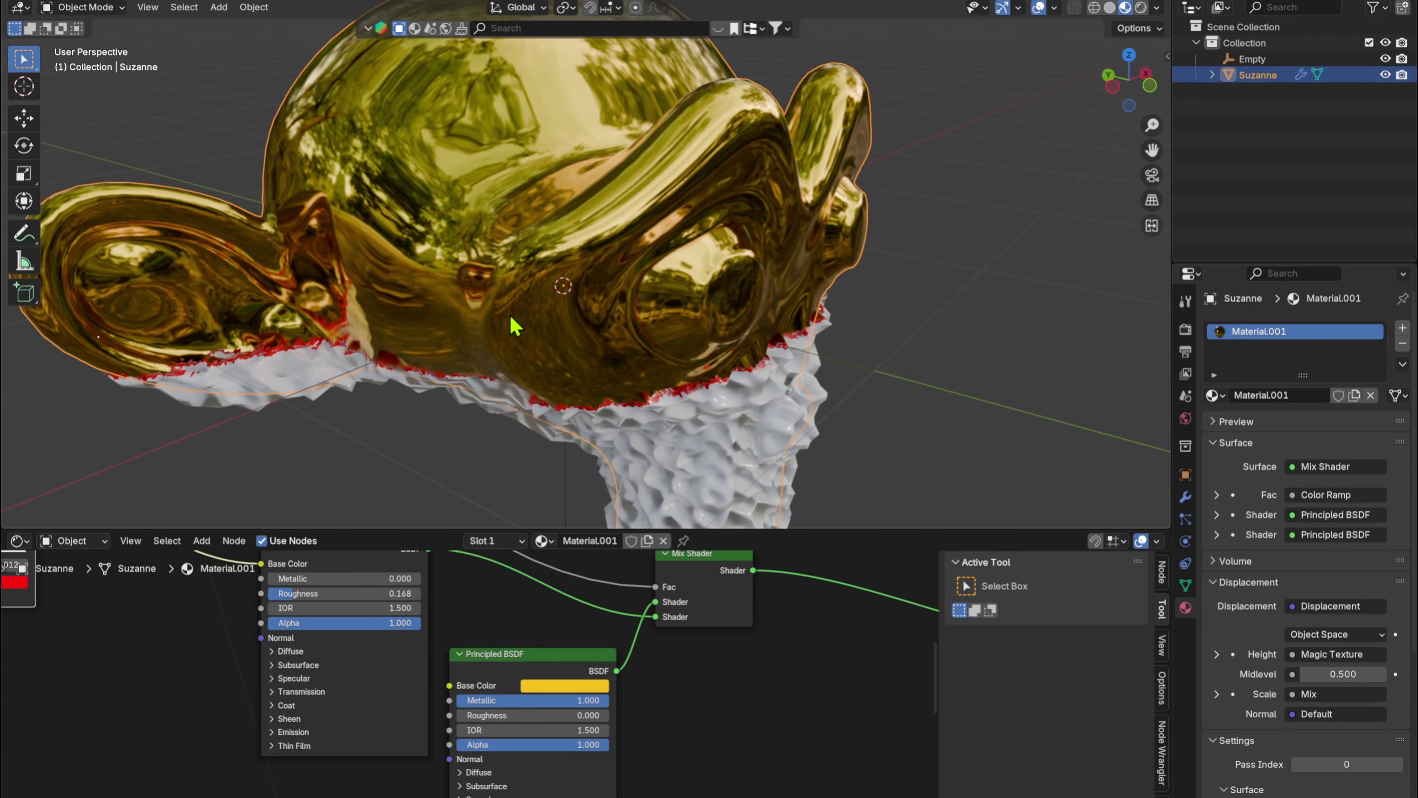
{"action": "middle_click_drag", "start_coordinate": [514, 326], "coordinate": [635, 100]}
{"action": "scroll", "coordinate": [664, 179], "scroll_direction": "down", "scroll_amount": 5}
{"action": "scroll", "coordinate": [813, 367], "scroll_direction": "up", "scroll_amount": 4}
{"action": "middle_click_drag", "start_coordinate": [698, 263], "coordinate": [749, 402]}
{"action": "middle_click_drag", "start_coordinate": [427, 637], "coordinate": [570, 696]}
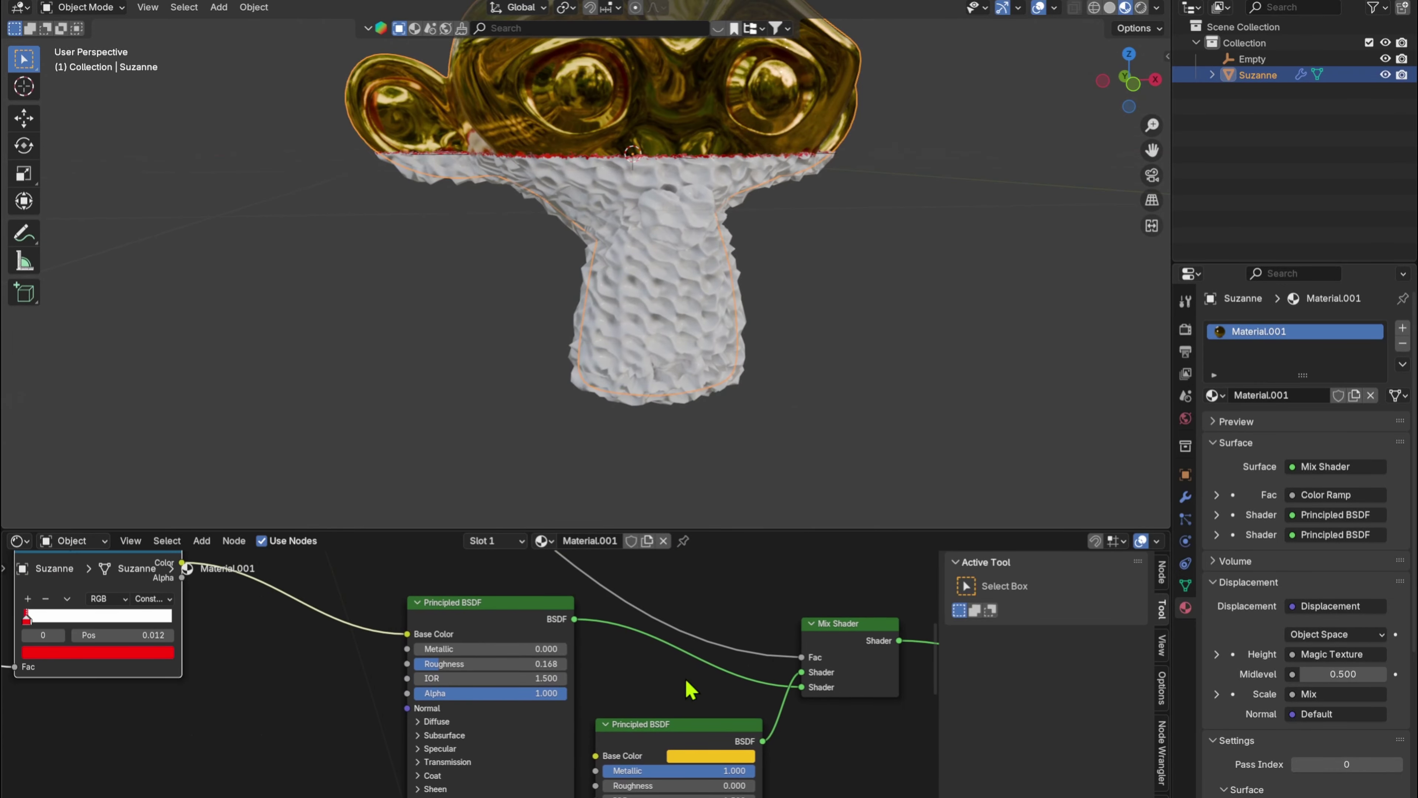
{"action": "middle_click_drag", "start_coordinate": [788, 704], "coordinate": [743, 698]}
{"action": "middle_click_drag", "start_coordinate": [663, 174], "coordinate": [733, 190]}
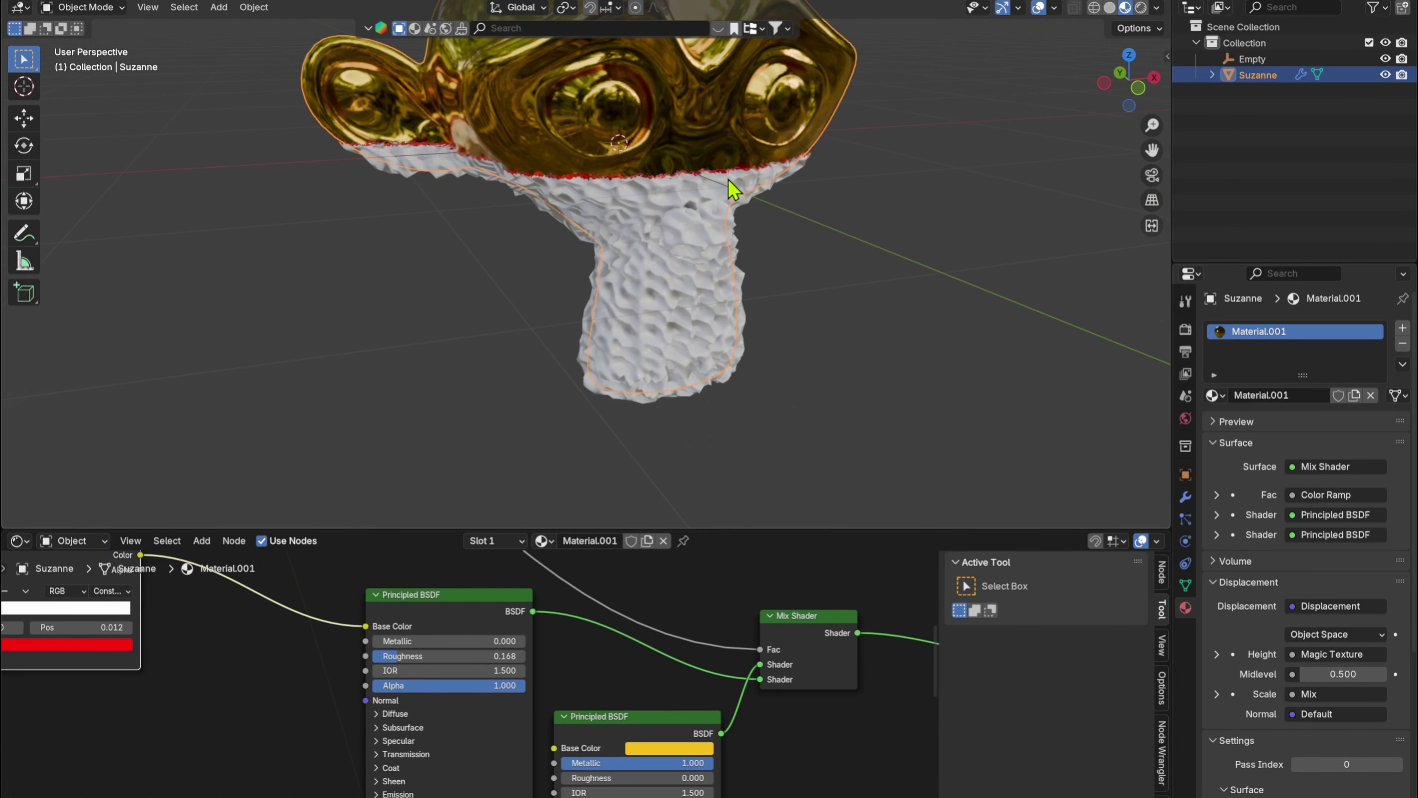
{"action": "middle_click_drag", "start_coordinate": [814, 246], "coordinate": [758, 210], "text": "shift"}
{"action": "scroll", "coordinate": [608, 237], "scroll_direction": "up", "scroll_amount": 3}
{"action": "middle_click_drag", "start_coordinate": [638, 119], "coordinate": [707, 308], "text": "shift"}
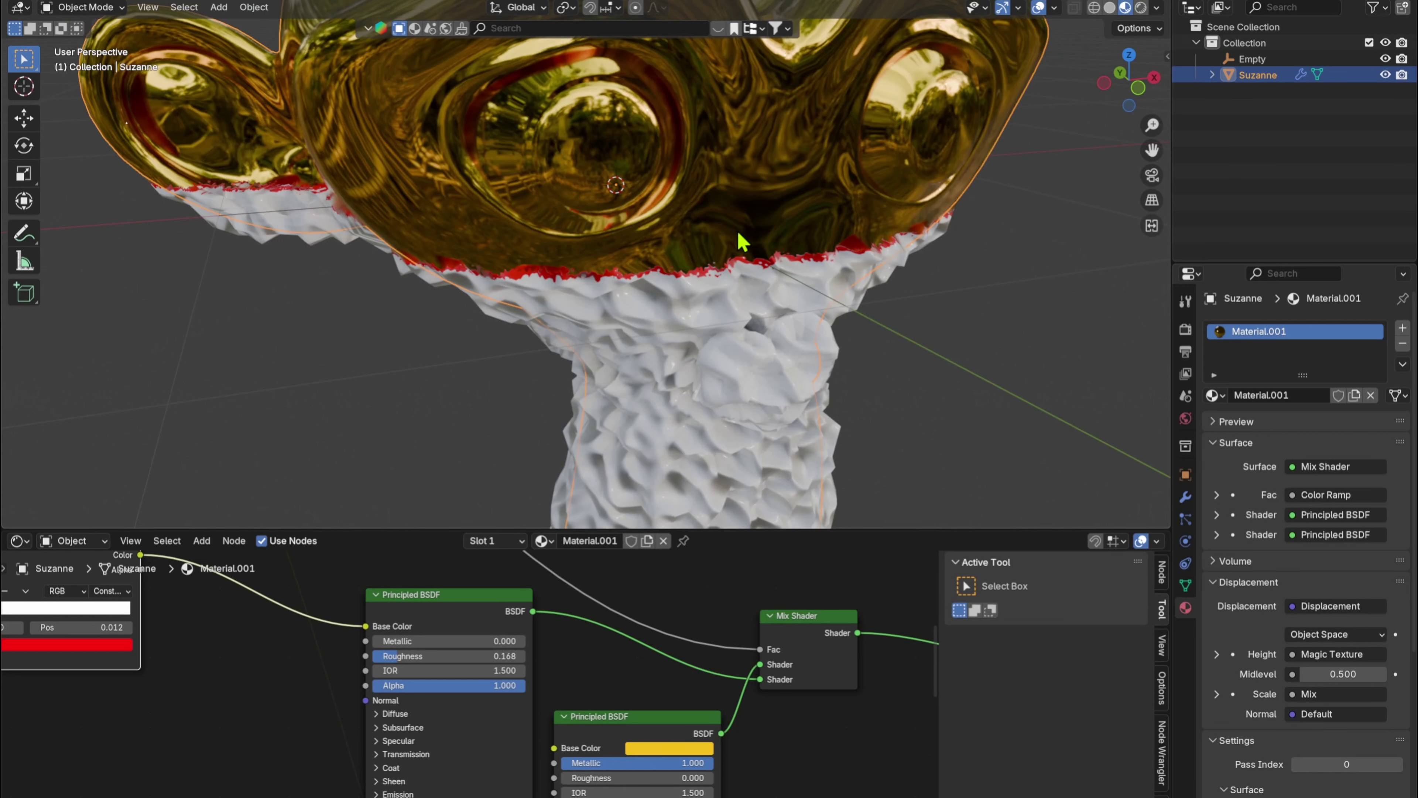
- Change the Noise Texture's dimensions to 4D
{"action": "middle_click_drag", "start_coordinate": [352, 606], "coordinate": [444, 693]}
{"action": "scroll", "coordinate": [441, 685], "scroll_direction": "up", "scroll_amount": 3}
{"action": "left_click", "coordinate": [416, 575]}
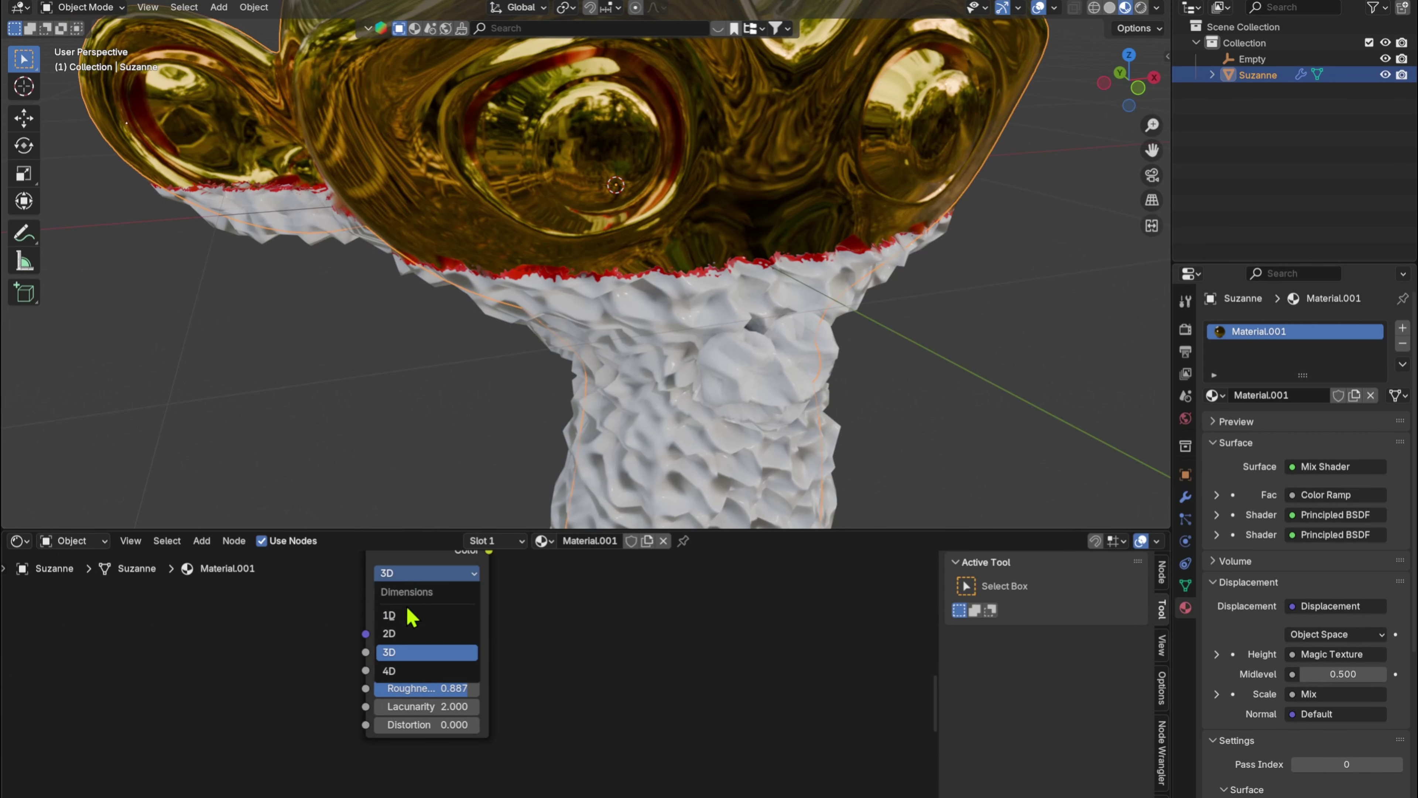
{"action": "left_click", "coordinate": [396, 671]}
- Preview Suzanne in rendered viewport shading and return to material preview
{"action": "middle_click_drag", "start_coordinate": [324, 643], "coordinate": [450, 699]}
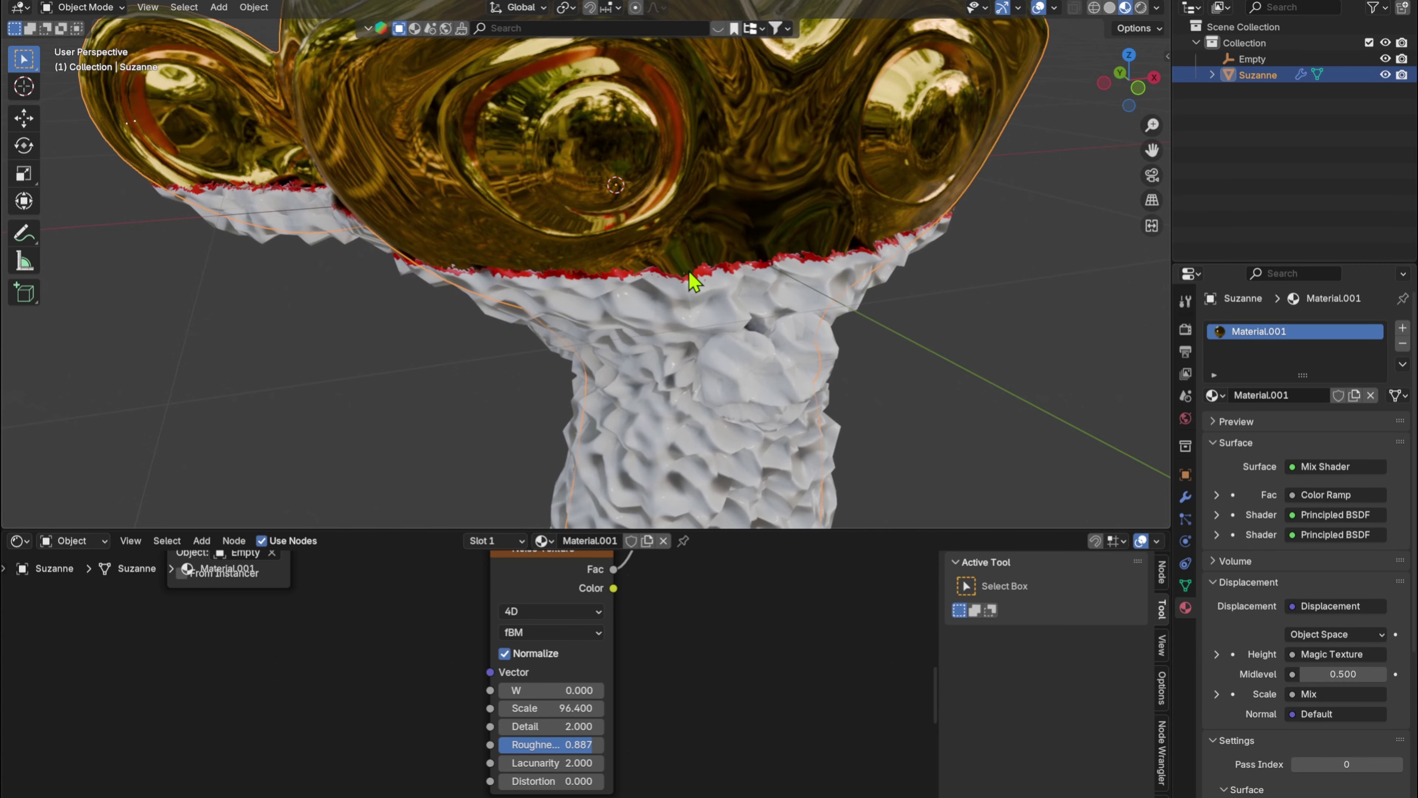
{"action": "key", "text": "z"}
{"action": "key", "text": "z"}
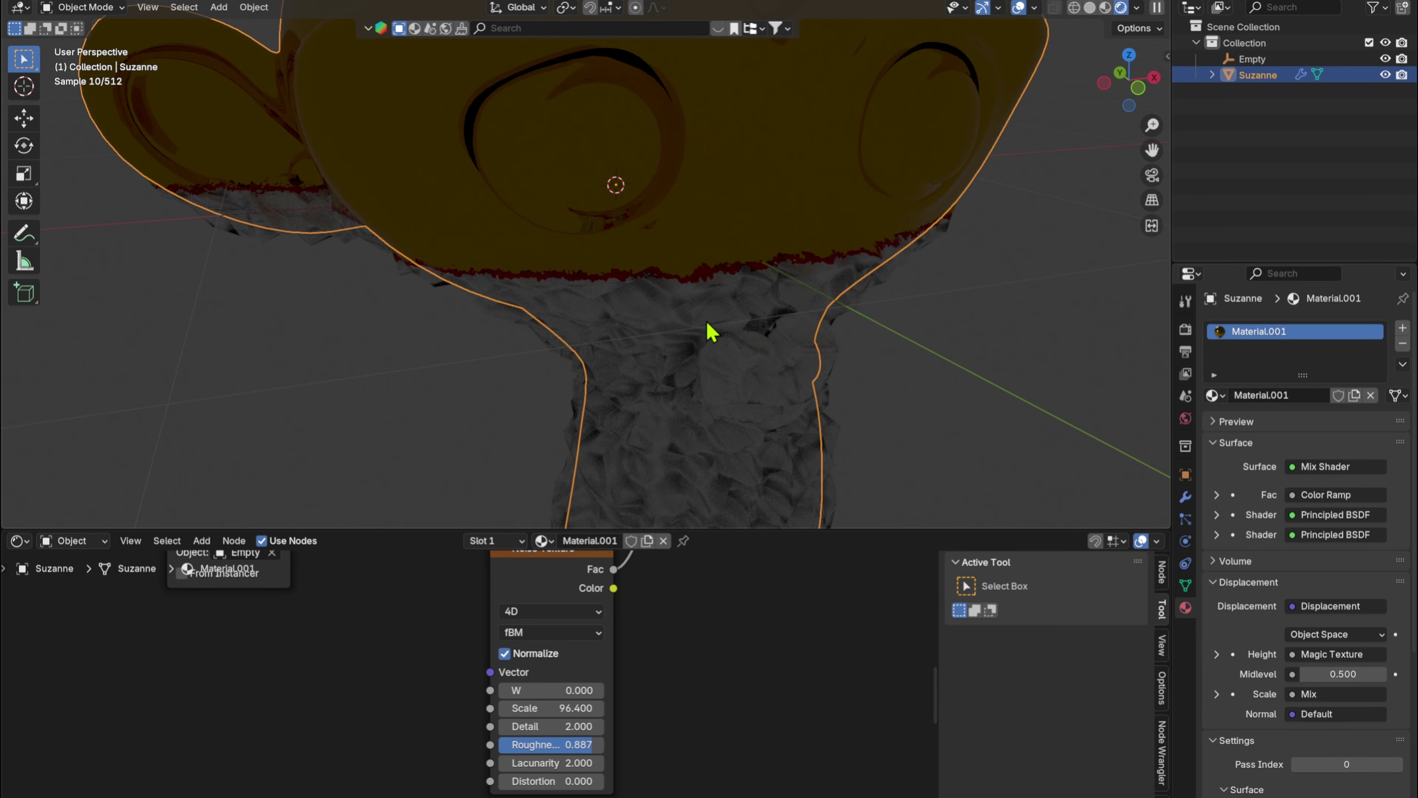
- Add a Value node connected to the Noise Texture's W input and drive it with #frame/100
{"action": "middle_click_drag", "start_coordinate": [531, 672], "coordinate": [618, 680]}
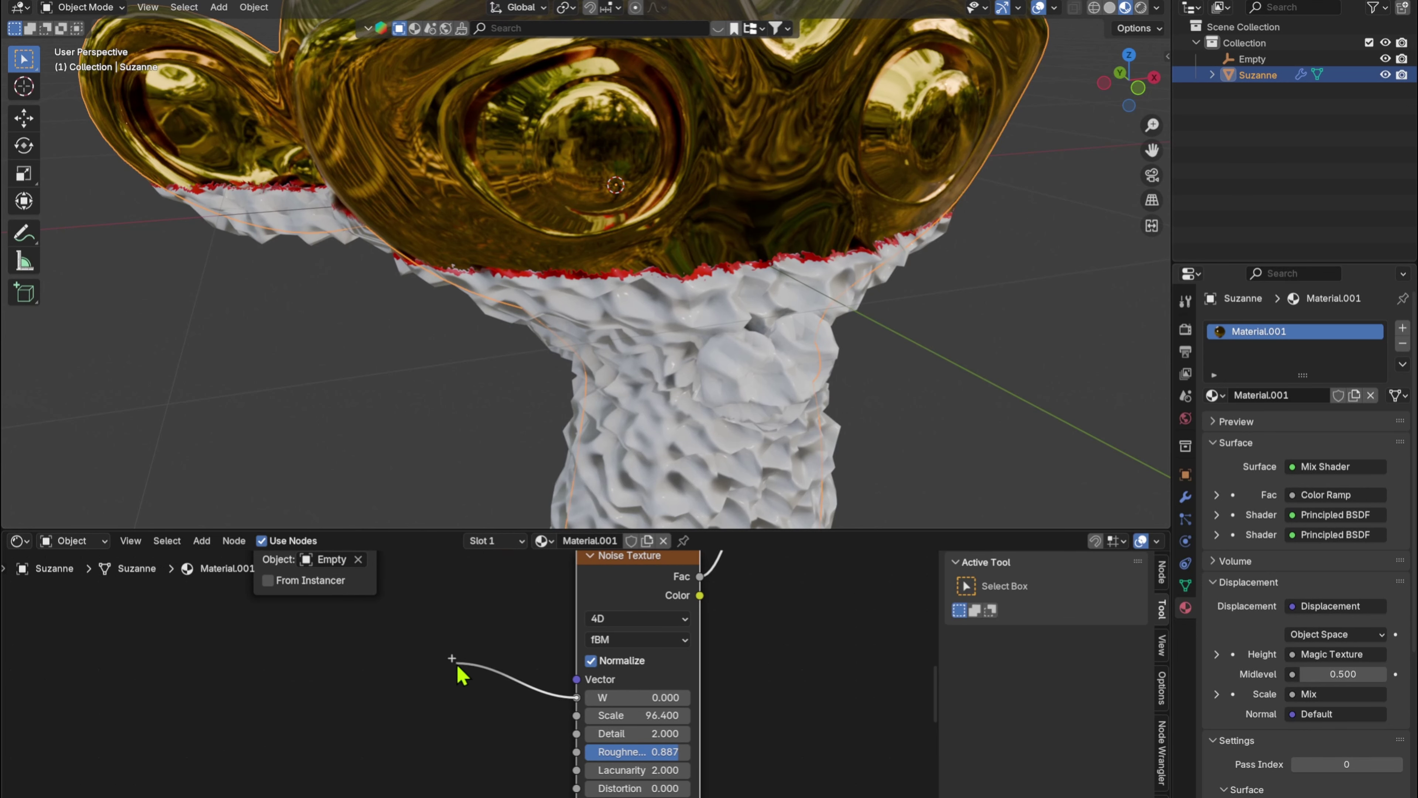
{"action": "left_click_drag", "start_coordinate": [457, 663], "coordinate": [457, 662]}
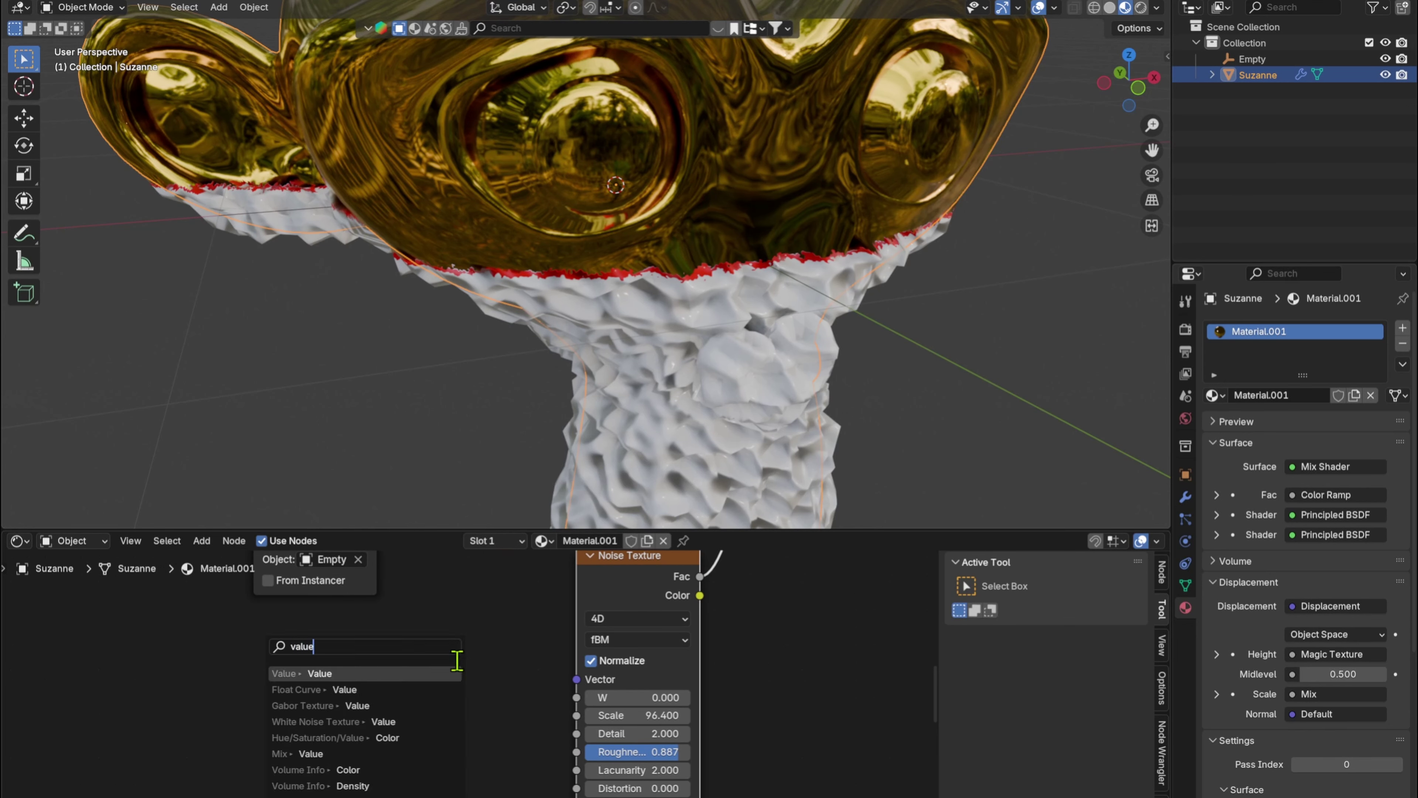
{"action": "key", "text": "Return"}
{"action": "left_click", "coordinate": [468, 688]}
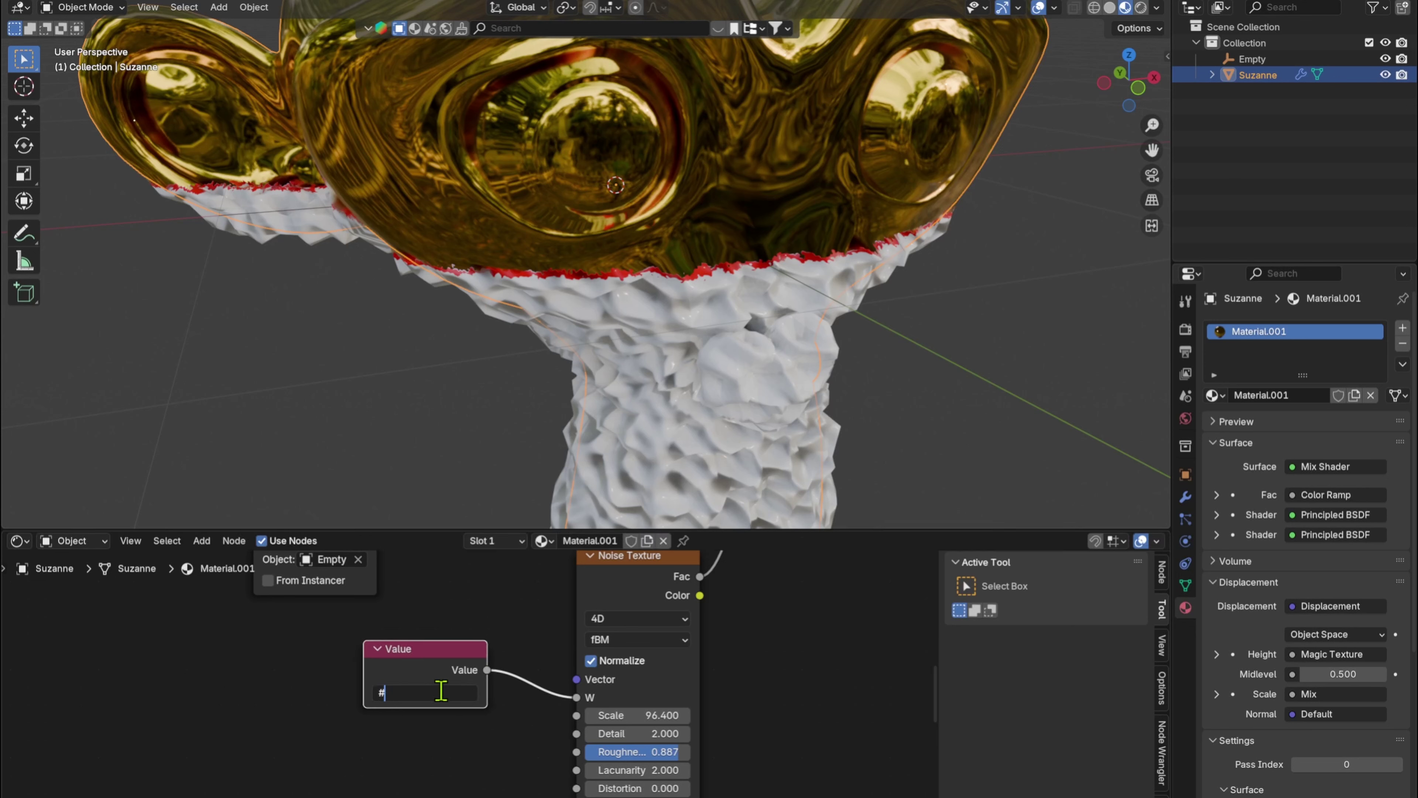
{"action": "type", "text": "frame/100"}
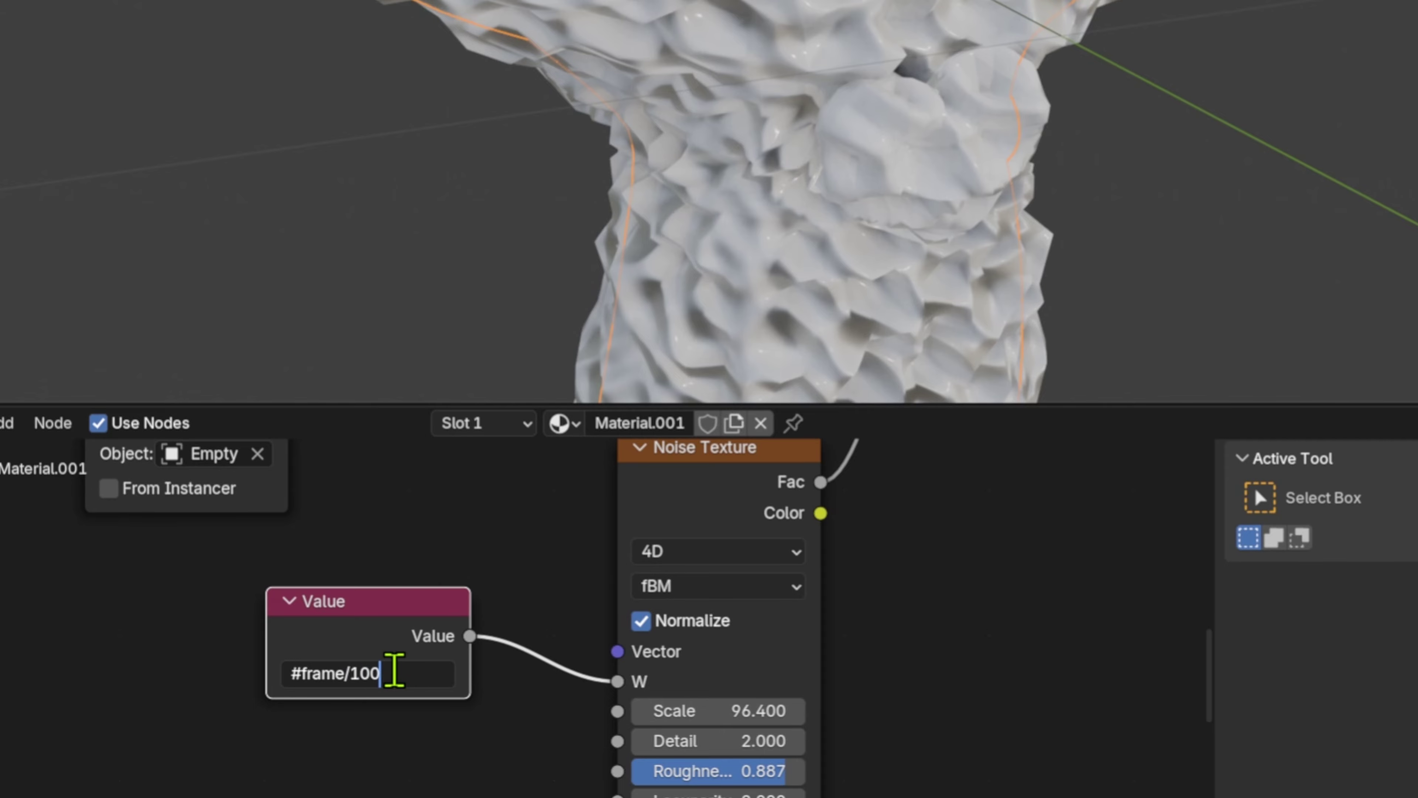
- Split off a thin Timeline area between the 3D viewport and the Shader Editor
{"action": "scroll", "coordinate": [847, 146], "scroll_direction": "up", "scroll_amount": 4}
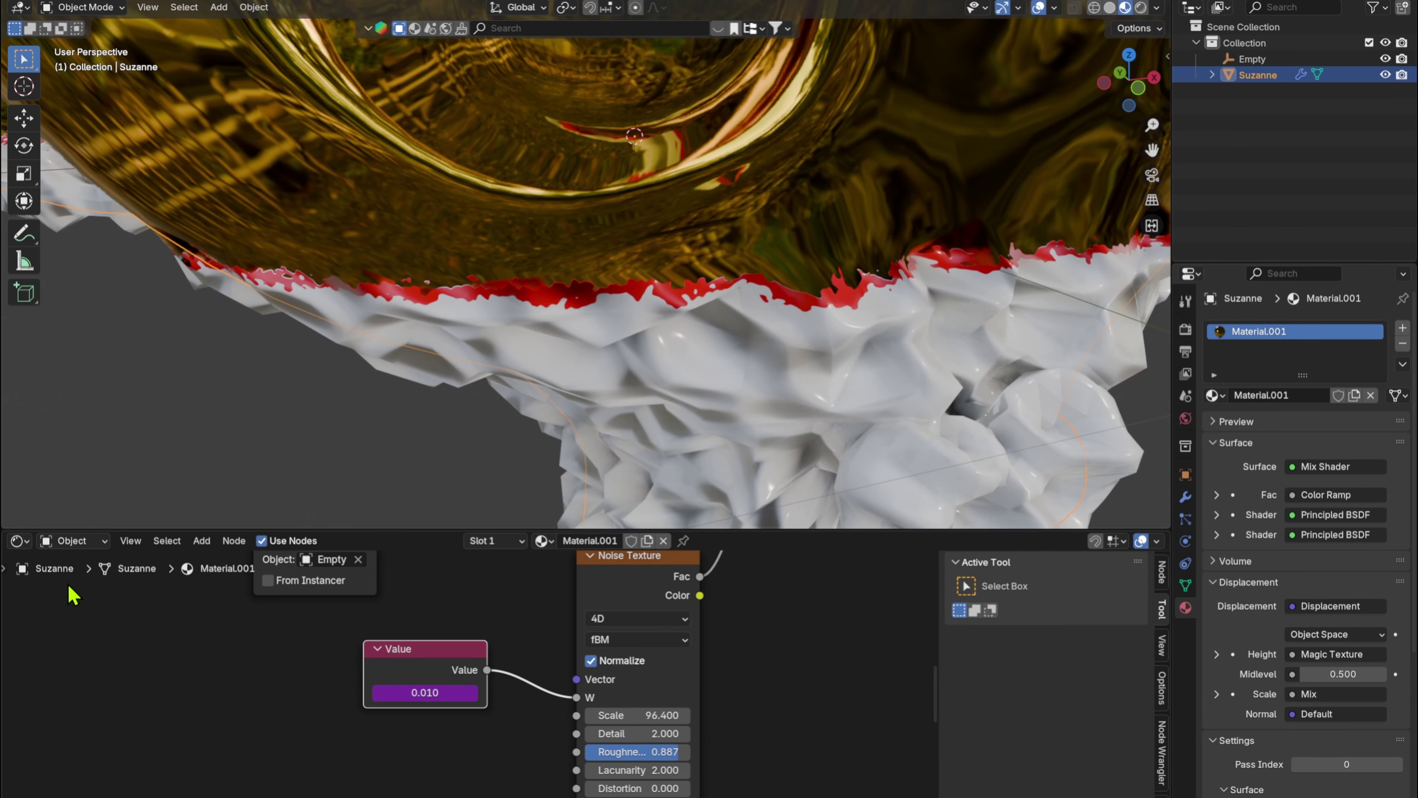
{"action": "left_click_drag", "start_coordinate": [6, 522], "coordinate": [7, 492]}
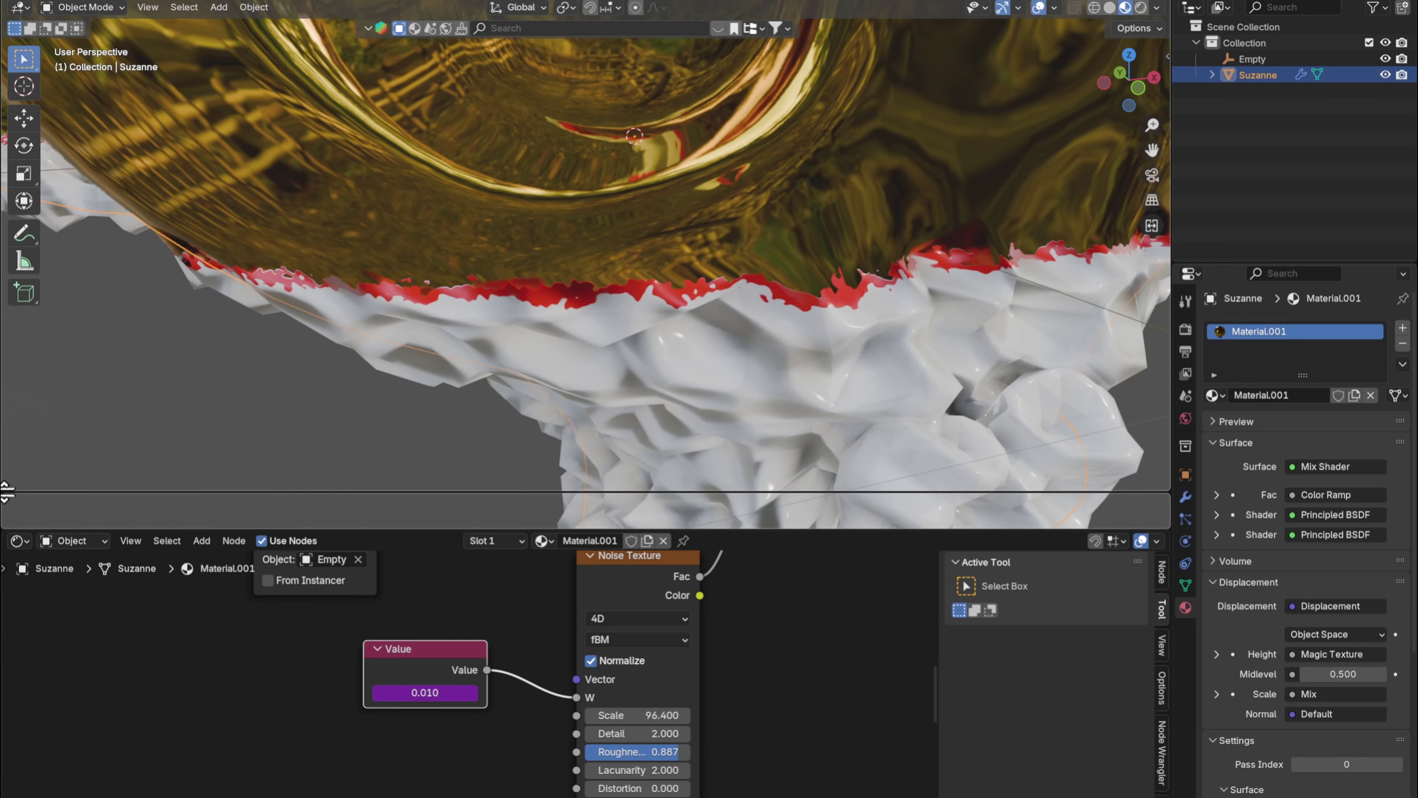
{"action": "left_click", "coordinate": [20, 503]}
{"action": "left_click", "coordinate": [234, 564]}
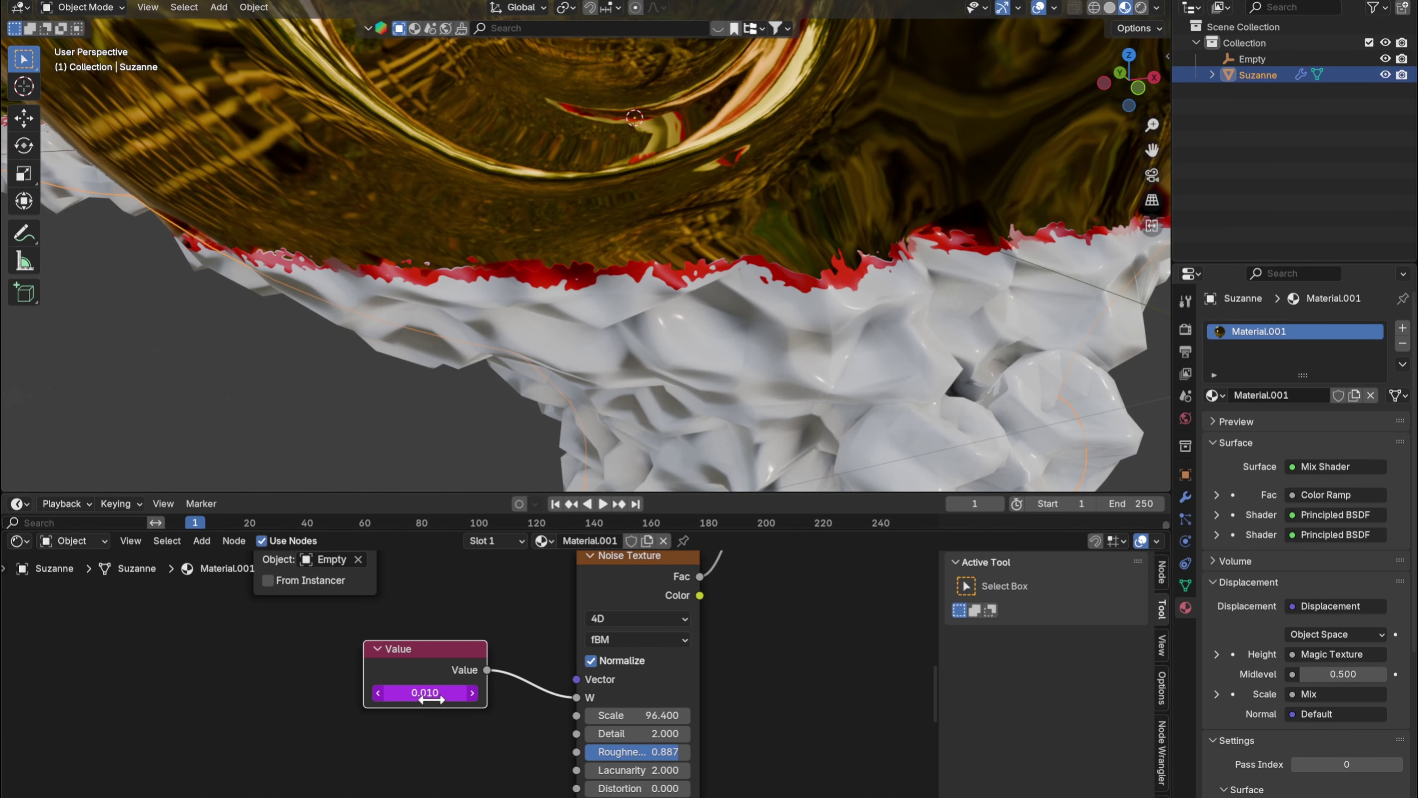
- Play the animation and watch the noise move along the red band
{"action": "key", "text": "space"}
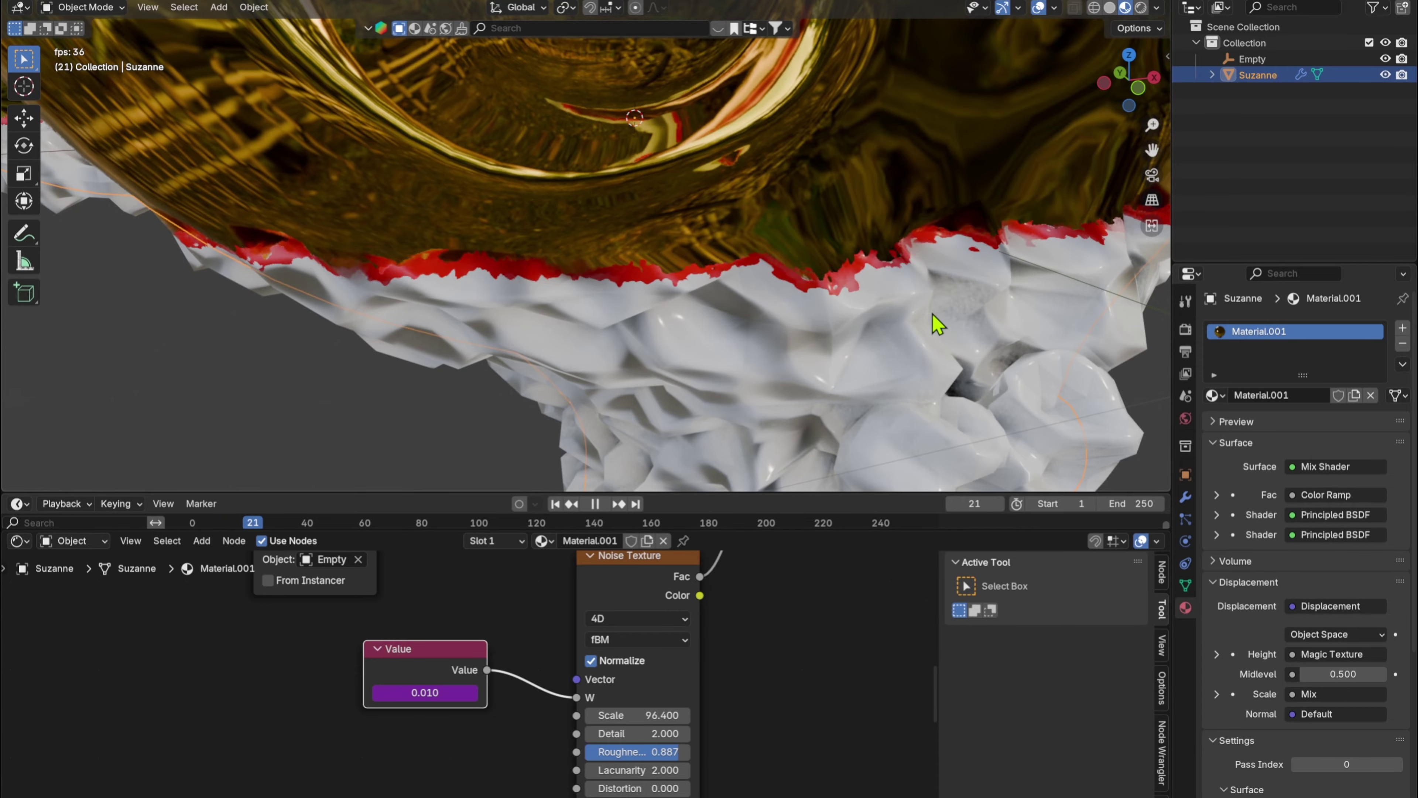
{"action": "middle_click_drag", "start_coordinate": [937, 320], "coordinate": [893, 326]}
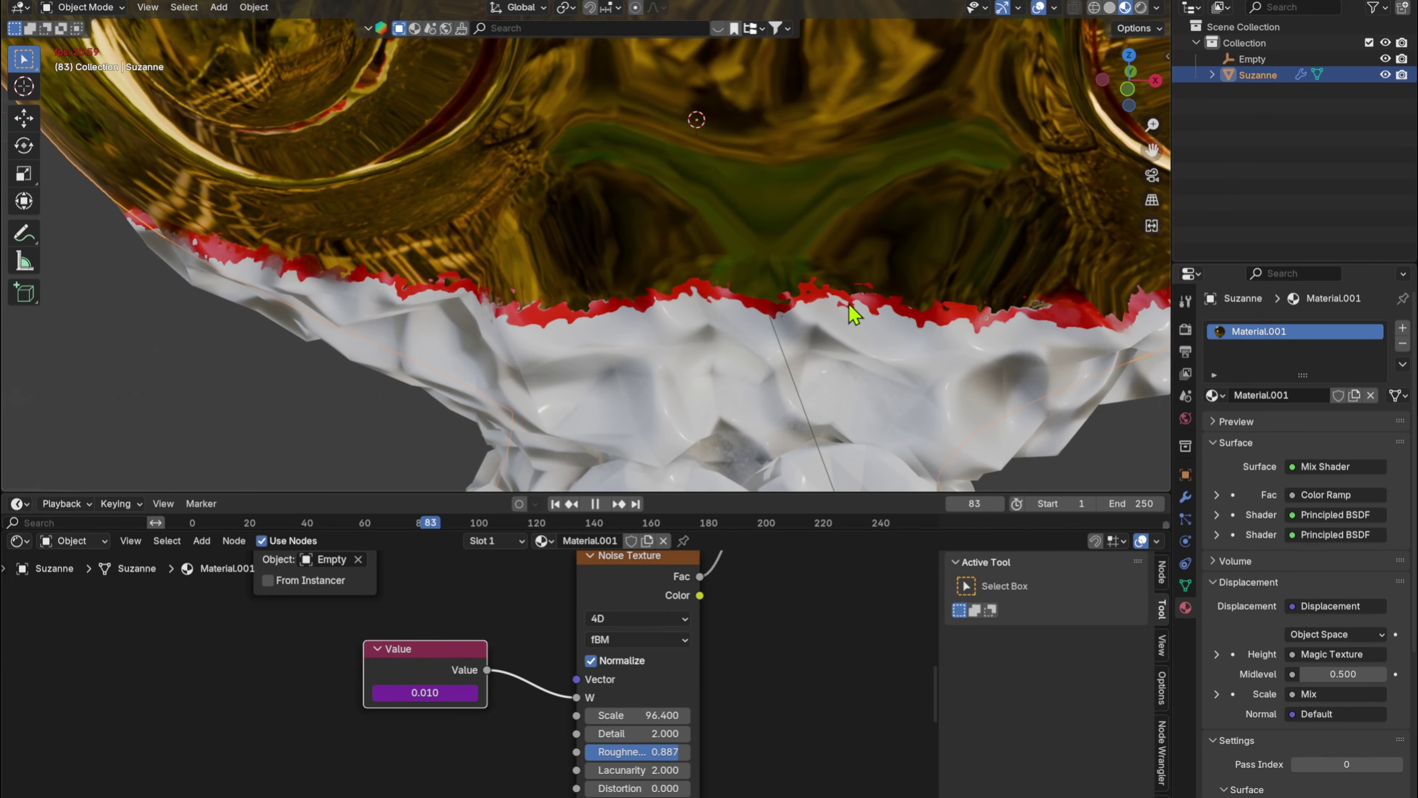
{"action": "scroll", "coordinate": [852, 313], "scroll_direction": "down", "scroll_amount": 5}
{"action": "middle_click_drag", "start_coordinate": [657, 329], "coordinate": [561, 385]}
- Move the Empty along the global Z axis during playback to shift the boundary between gold and white
{"action": "left_click", "coordinate": [552, 374]}
{"action": "key", "text": "g"}
{"action": "key", "text": "z"}
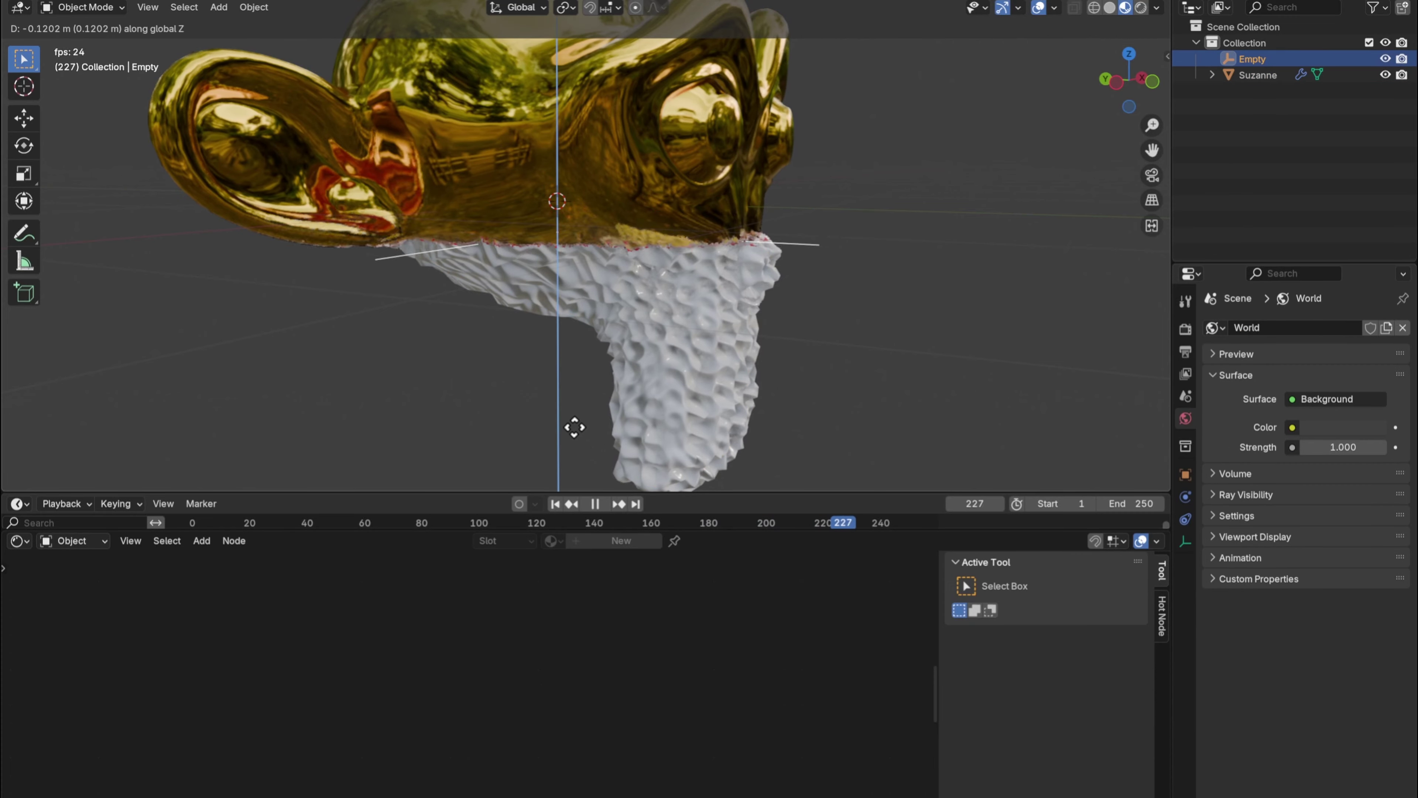
{"action": "left_click", "coordinate": [659, 314]}
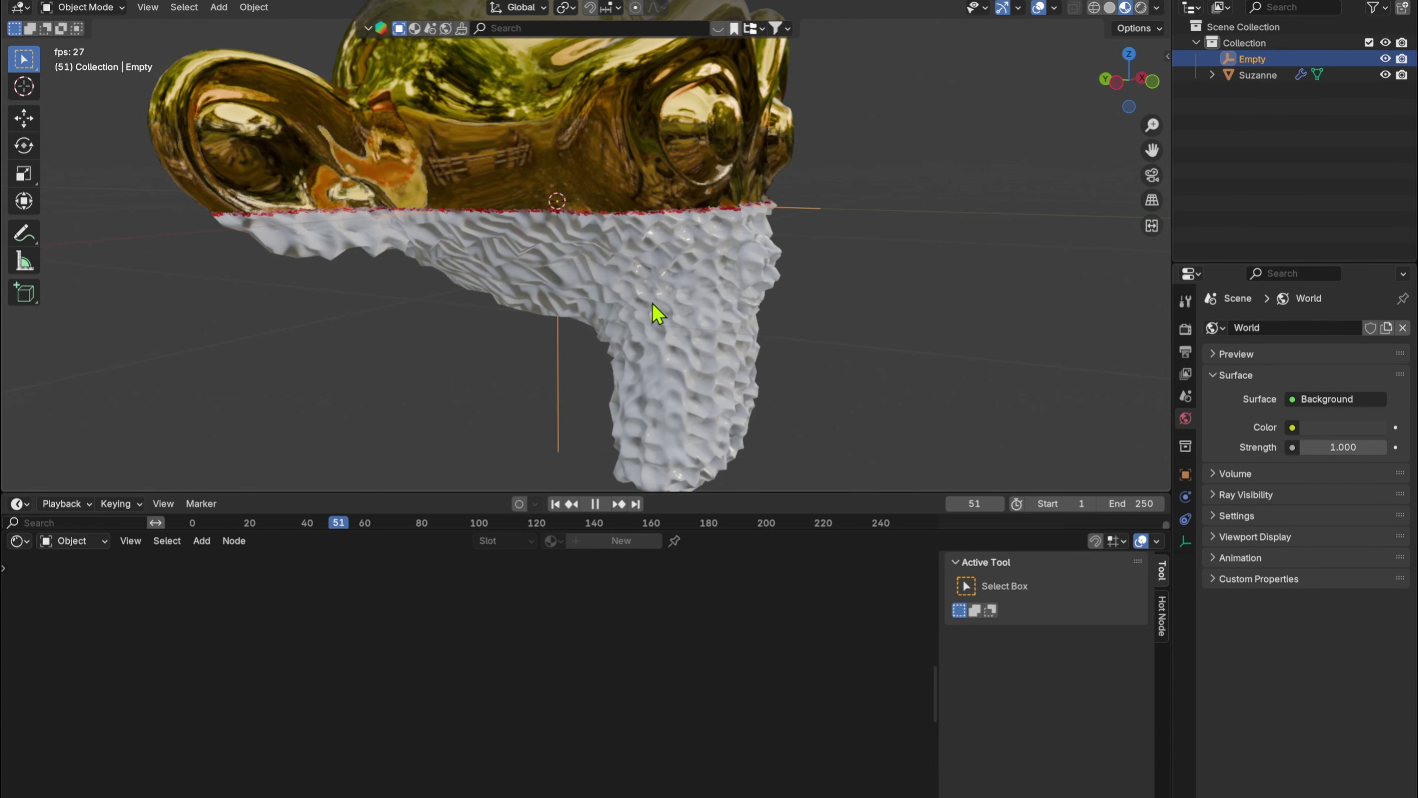
- Stop playback, select Suzanne and pin the Shader Editor to Suzanne's material
{"action": "key", "text": "space"}
{"action": "left_click", "coordinate": [624, 261]}
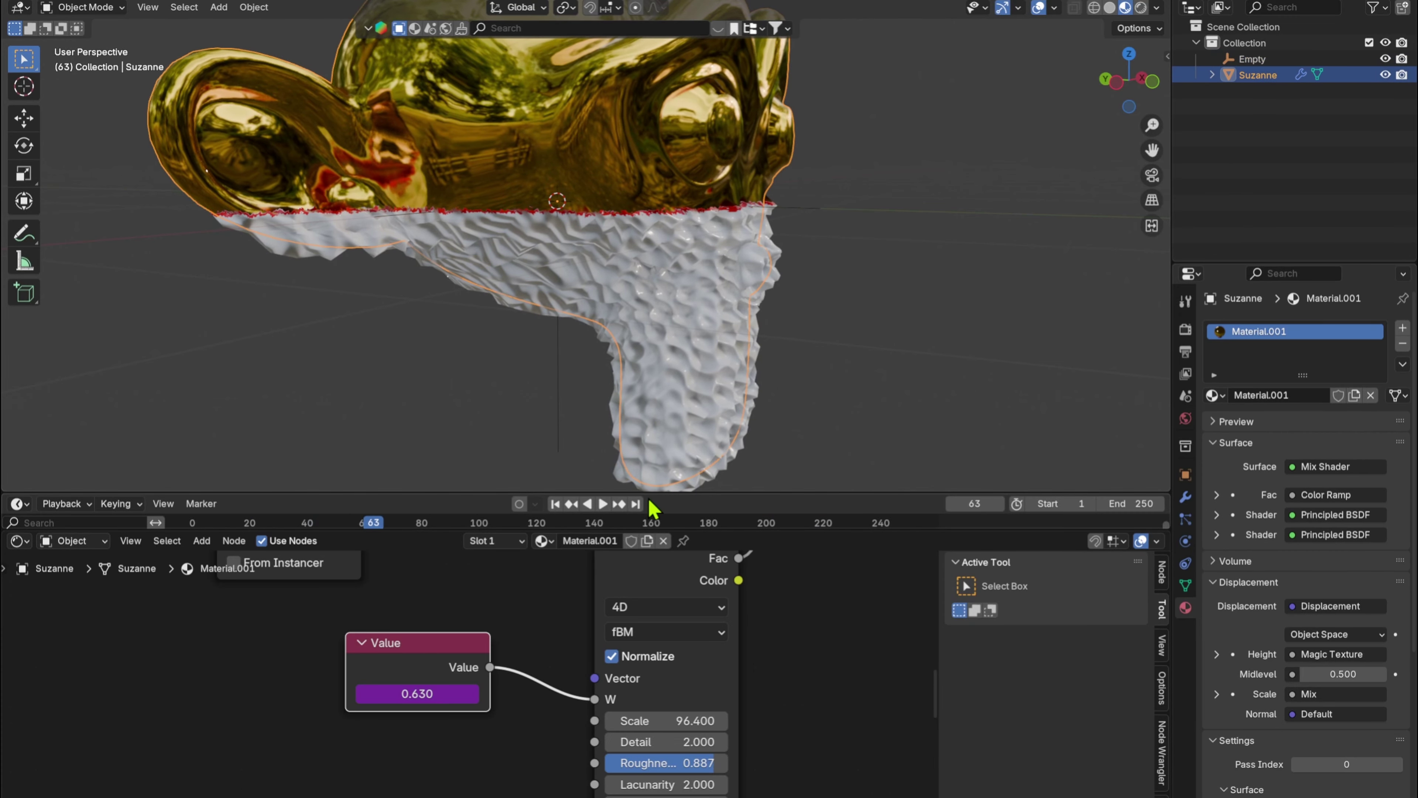
{"action": "left_click", "coordinate": [683, 541]}
{"action": "scroll", "coordinate": [633, 339], "scroll_direction": "up", "scroll_amount": 3}
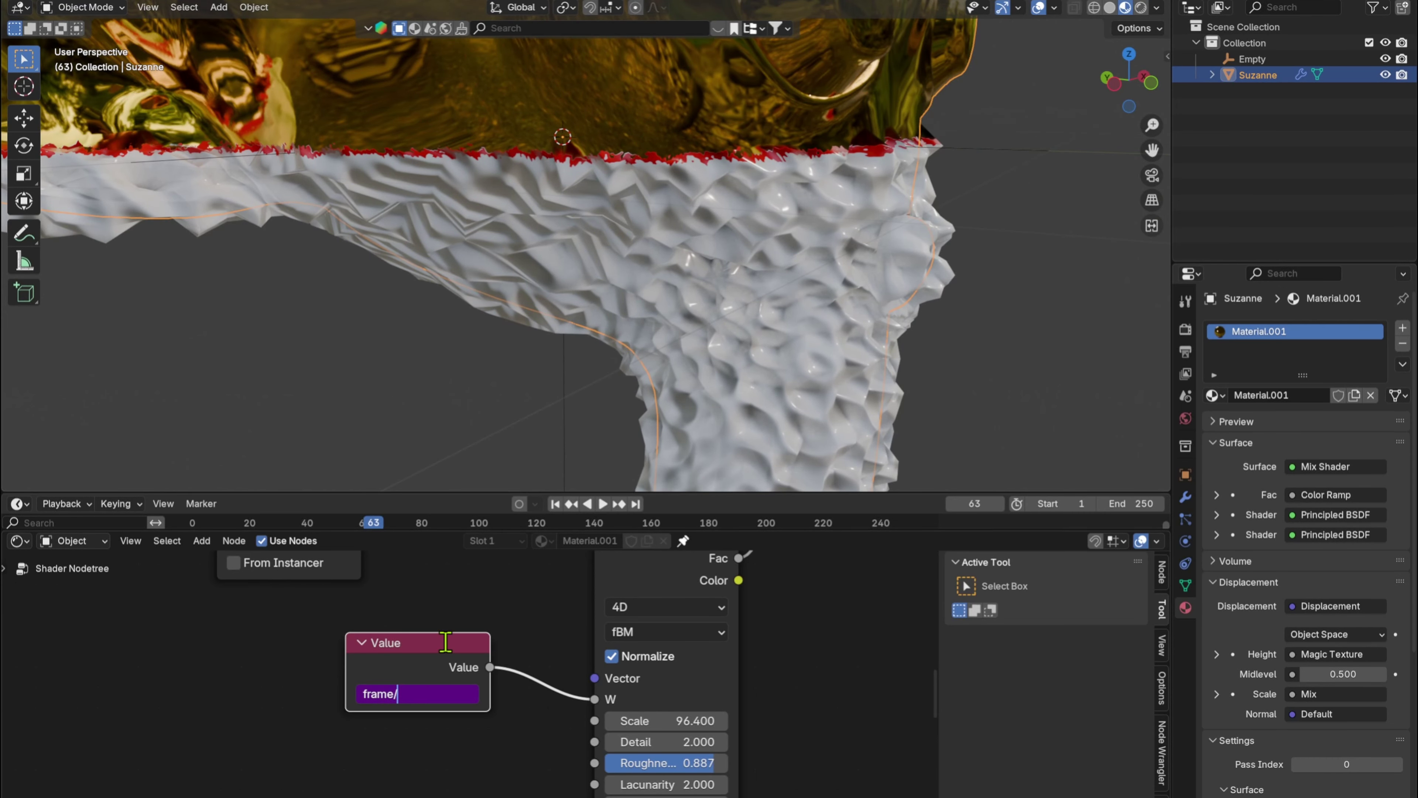
- Try the driver expressions frame/200 and frame/1000 on the Value node and play the animation to compare the noise speed
{"action": "key", "text": "Return"}
{"action": "key", "text": "space"}
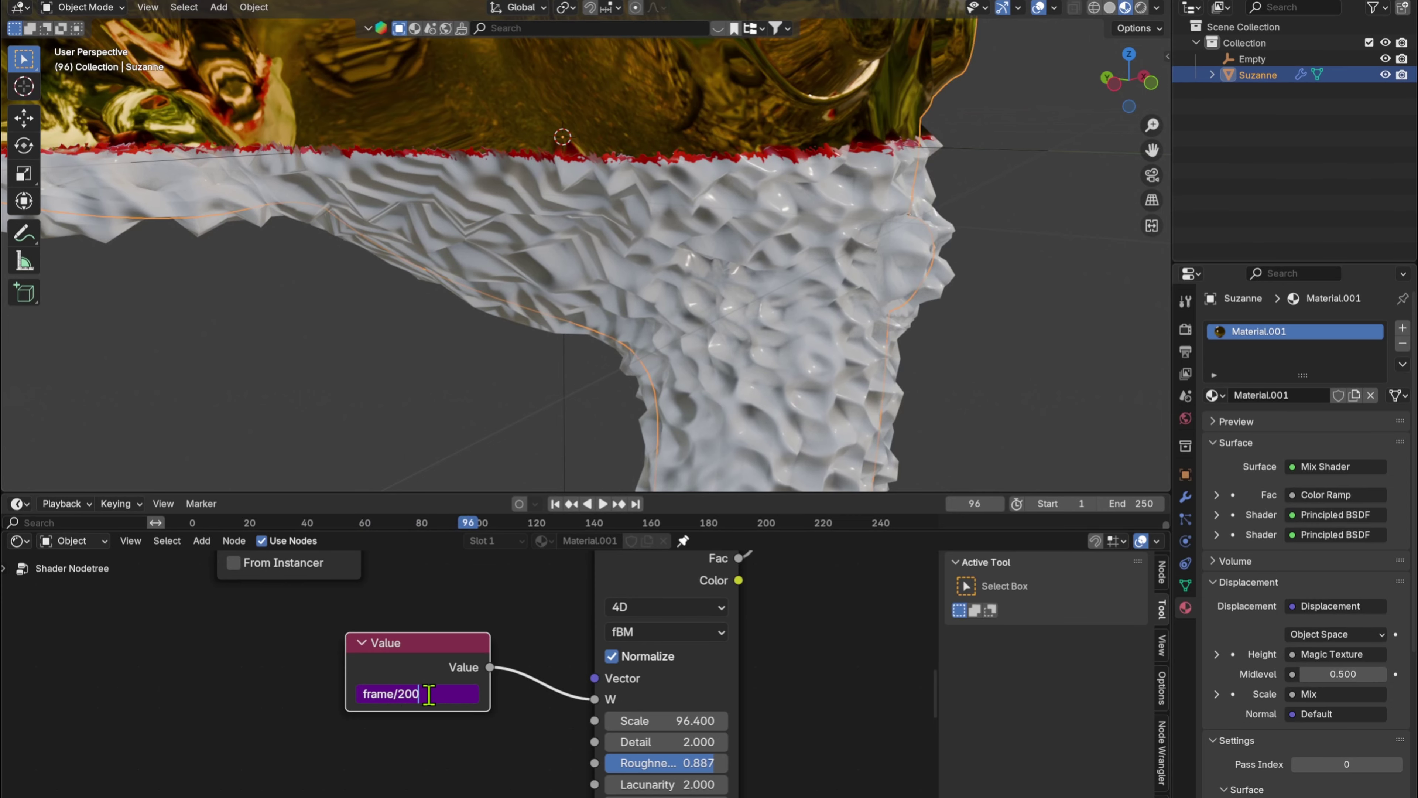
{"action": "type", "text": "0"}
{"action": "key", "text": "Return"}
{"action": "key", "text": "space"}
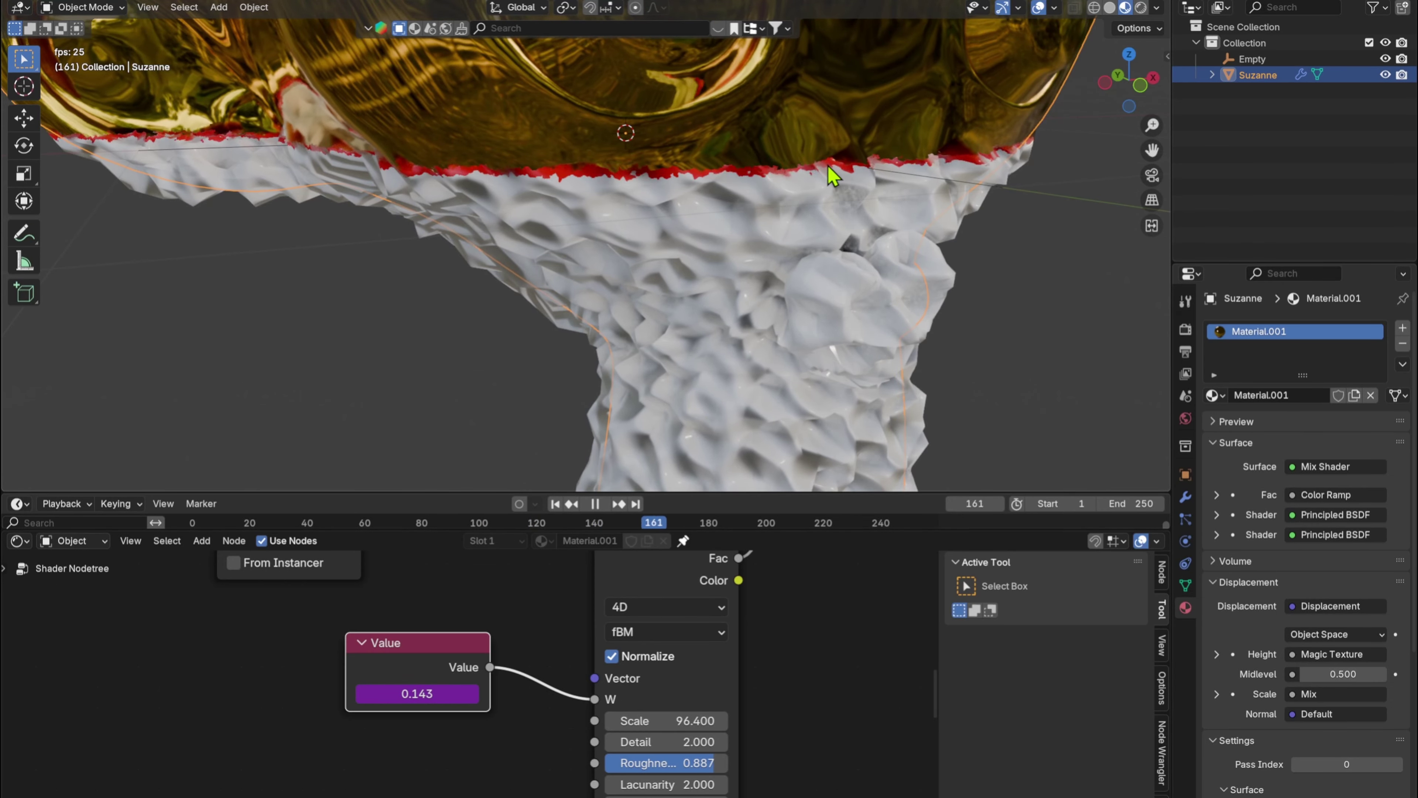
- Set the Value node's driver expression back to frame/100 and check the band's motion before stopping playback
{"action": "left_click", "coordinate": [439, 693]}
{"action": "left_click", "coordinate": [439, 693]}
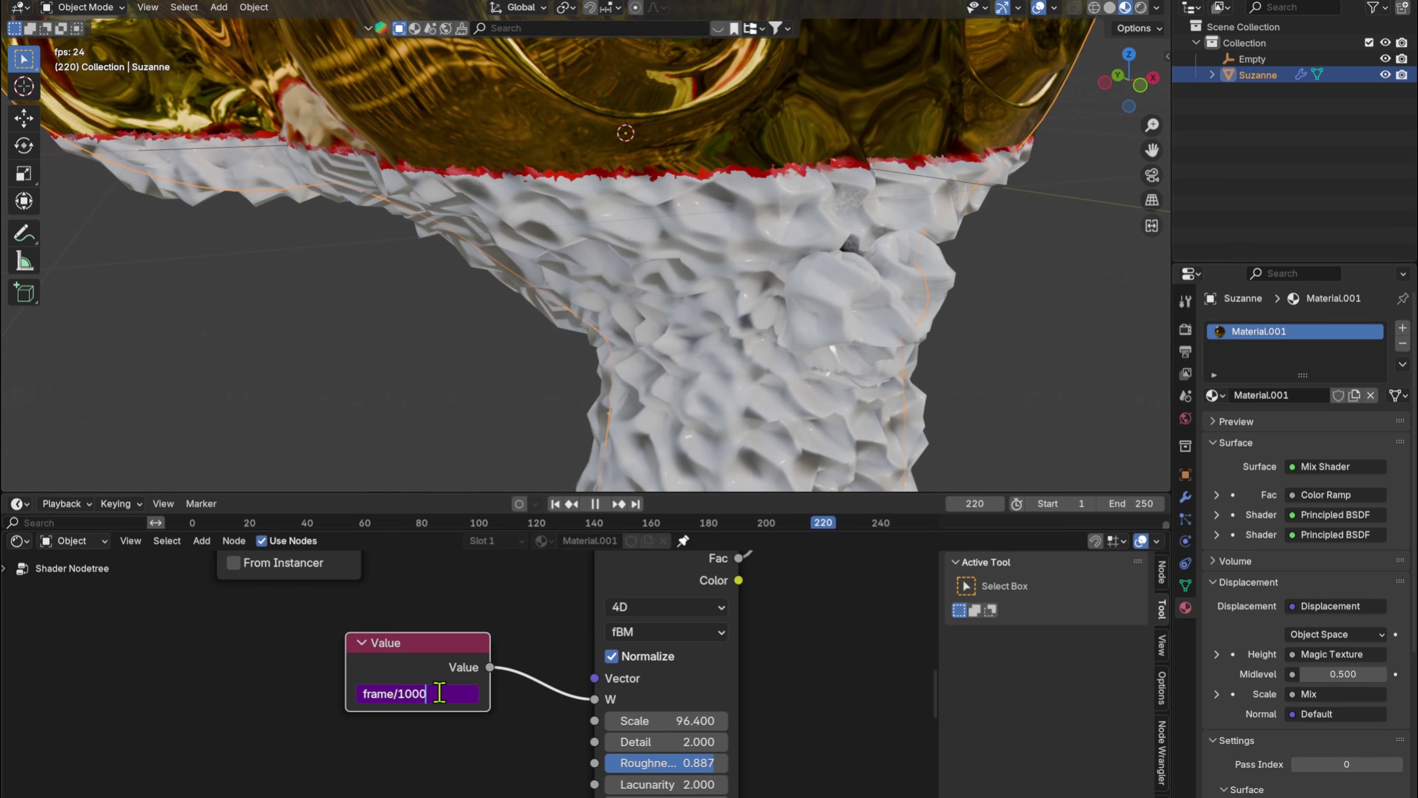
{"action": "key", "text": "BackSpace"}
{"action": "key", "text": "Return"}
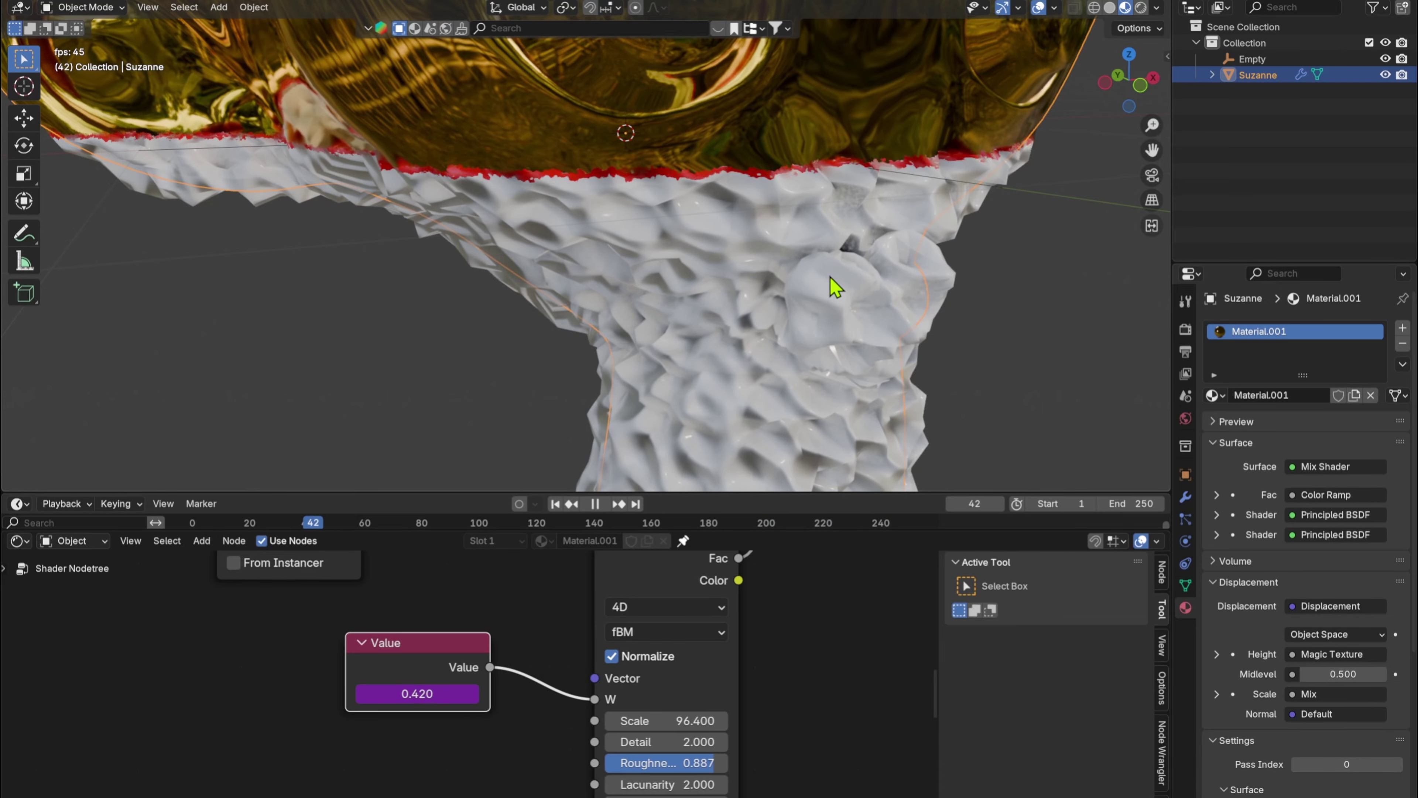
{"action": "middle_click_drag", "start_coordinate": [782, 292], "coordinate": [819, 284]}
{"action": "key", "text": "space"}
- Select the Empty and examine the complete node tree together with the displaced white surface from several sides
{"action": "scroll", "coordinate": [713, 342], "scroll_direction": "down", "scroll_amount": 5}
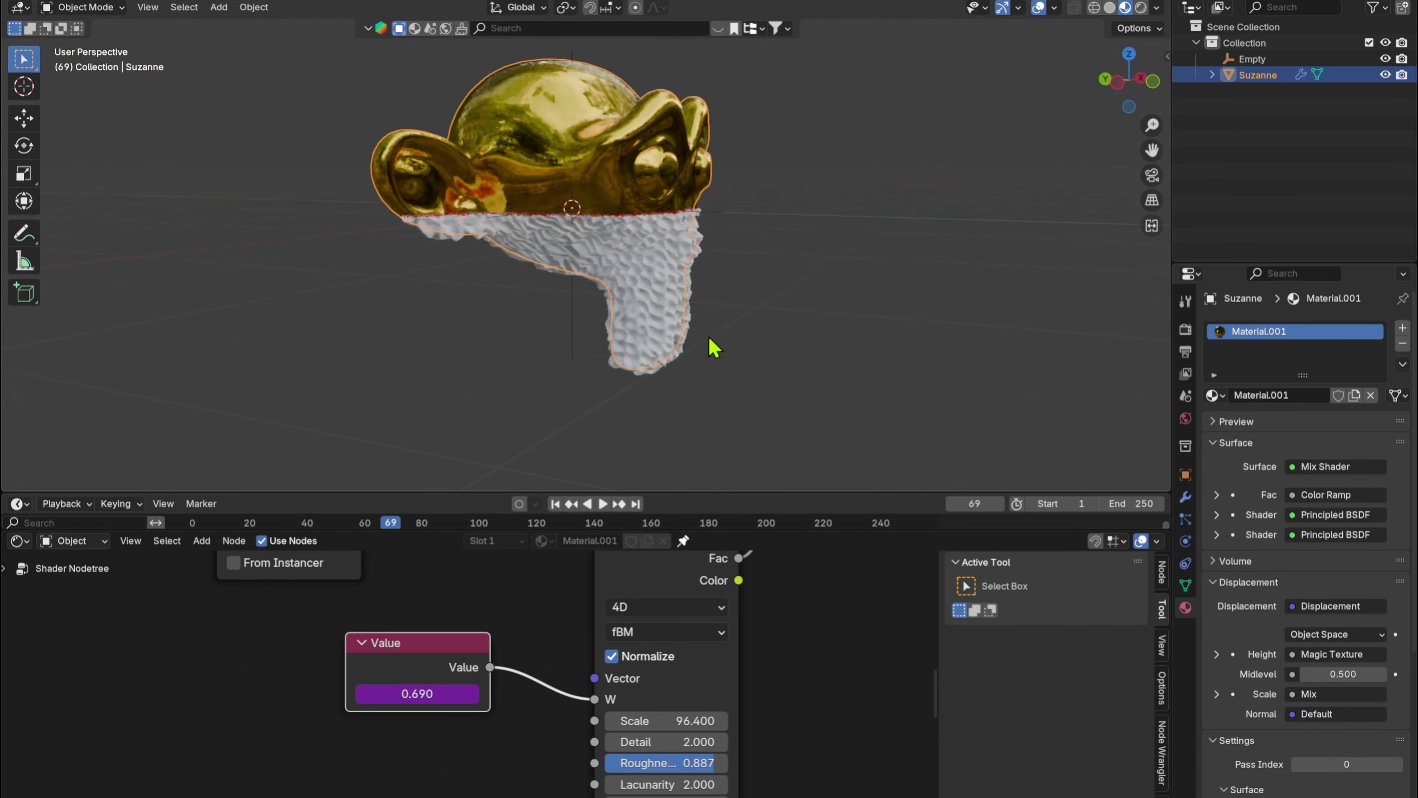
{"action": "middle_click_drag", "start_coordinate": [713, 349], "coordinate": [424, 352]}
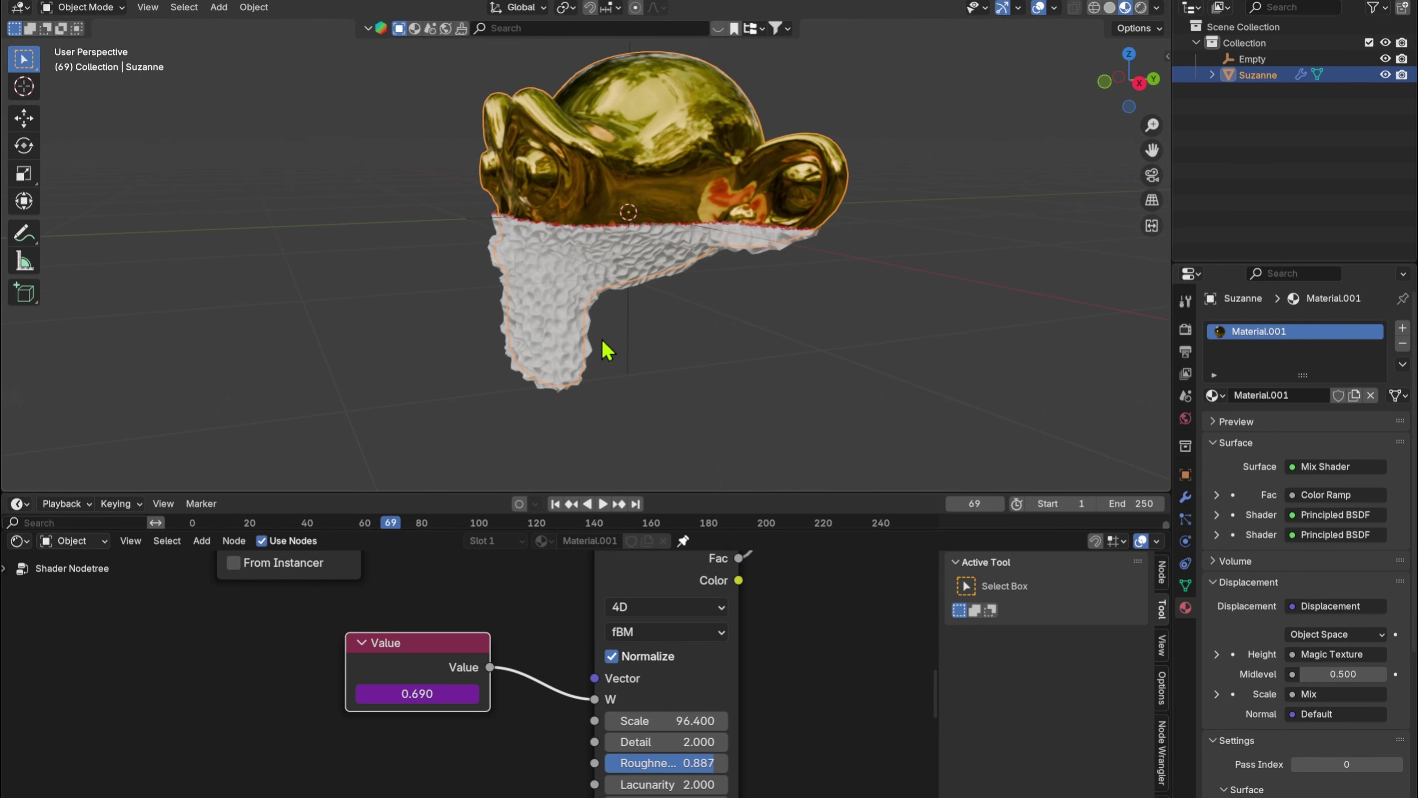
{"action": "left_click", "coordinate": [629, 336]}
{"action": "scroll", "coordinate": [643, 712], "scroll_direction": "down", "scroll_amount": 8}
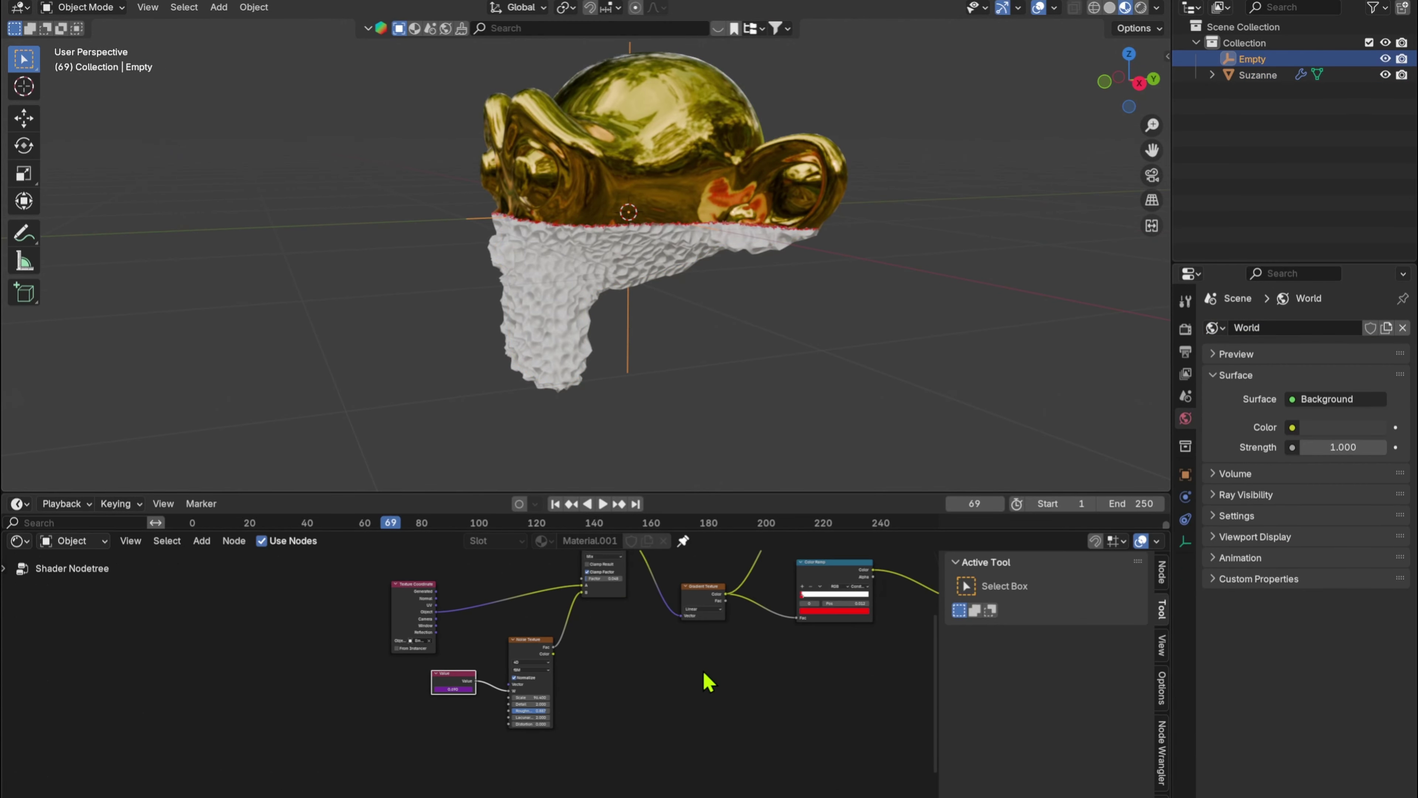
{"action": "left_click_drag", "start_coordinate": [238, 592], "coordinate": [698, 762]}
{"action": "left_click_drag", "start_coordinate": [630, 691], "coordinate": [639, 696]}
{"action": "left_click", "coordinate": [640, 696]}
{"action": "scroll", "coordinate": [611, 703], "scroll_direction": "up", "scroll_amount": 8}
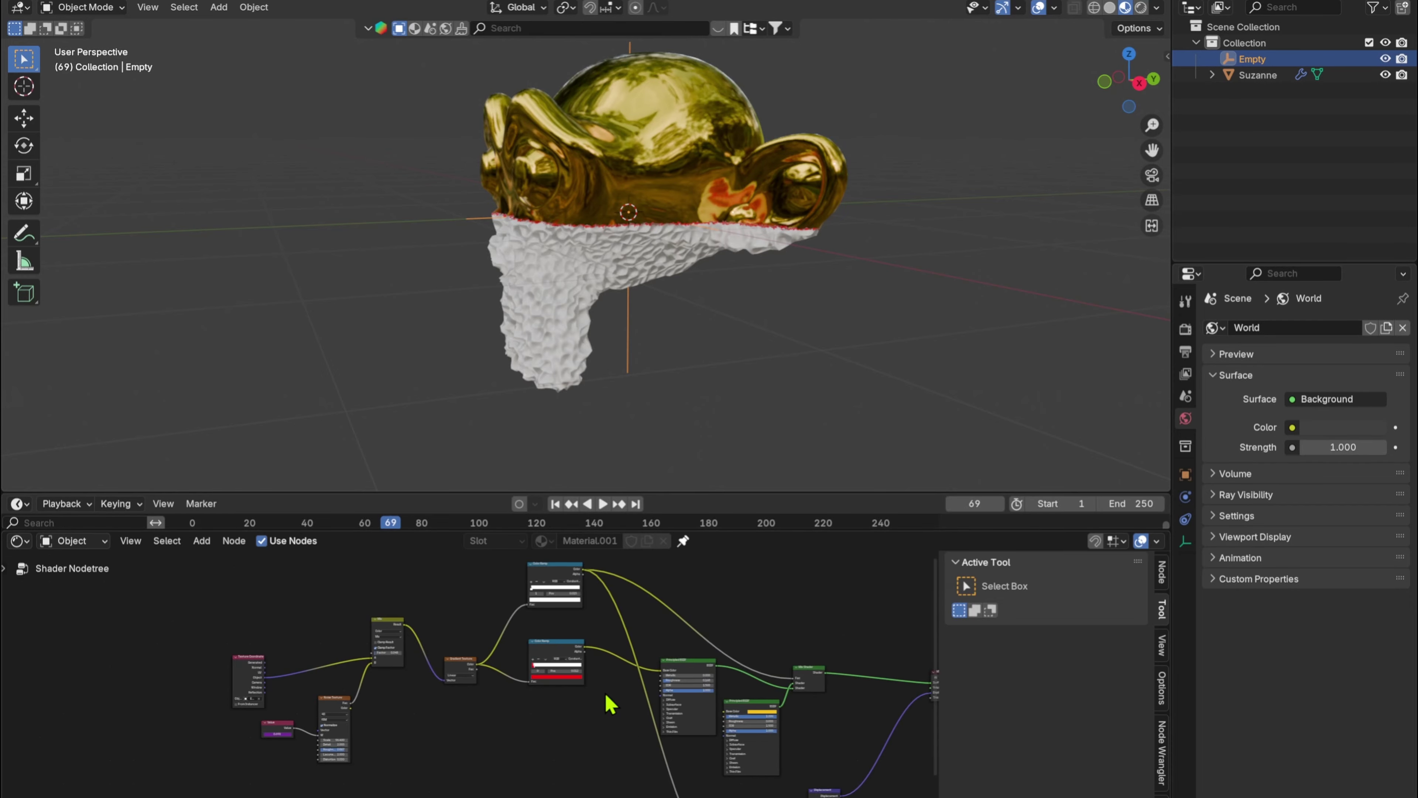
{"action": "middle_click_drag", "start_coordinate": [609, 425], "coordinate": [669, 393]}
{"action": "scroll", "coordinate": [737, 377], "scroll_direction": "up", "scroll_amount": 2}
{"action": "middle_click_drag", "start_coordinate": [659, 782], "coordinate": [706, 631]}
{"action": "scroll", "coordinate": [706, 712], "scroll_direction": "up", "scroll_amount": 3}
{"action": "scroll", "coordinate": [458, 698], "scroll_direction": "down", "scroll_amount": 3}
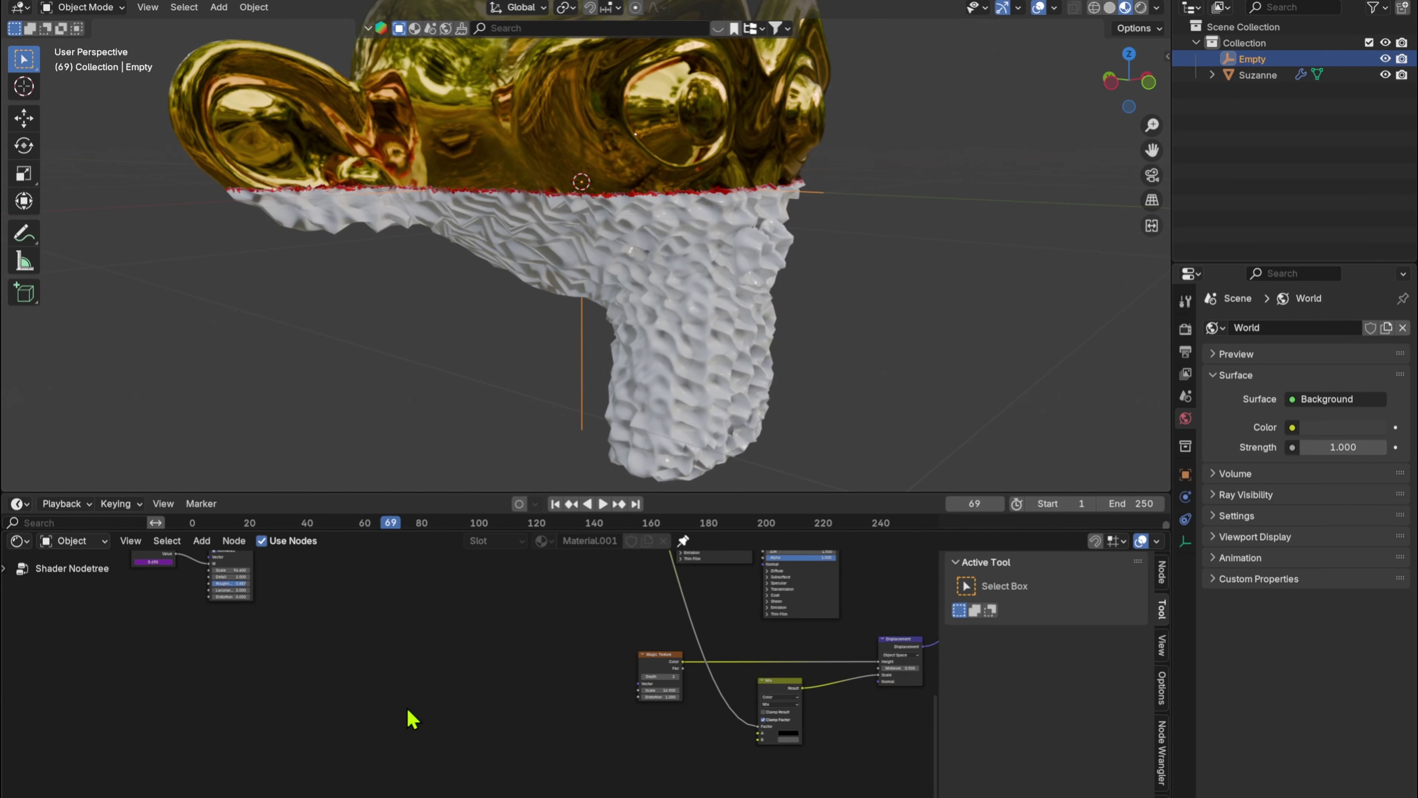
- Connect the Texture Coordinate node's Object output to the Magic Texture's Vector input
{"action": "middle_click_drag", "start_coordinate": [406, 690], "coordinate": [527, 791]}
{"action": "left_click_drag", "start_coordinate": [256, 584], "coordinate": [762, 725]}
{"action": "scroll", "coordinate": [262, 551], "scroll_direction": "up", "scroll_amount": 5}
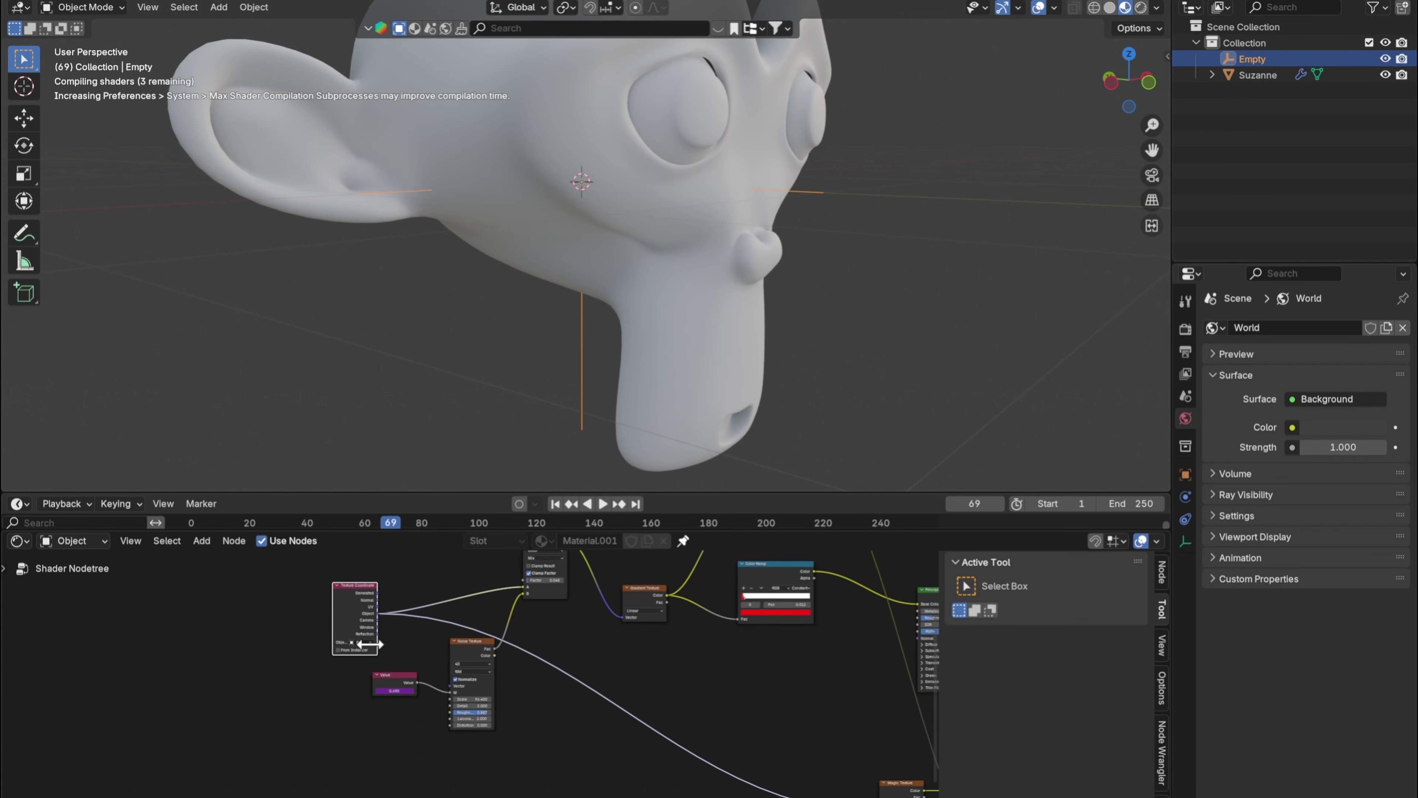
{"action": "middle_click_drag", "start_coordinate": [299, 635], "coordinate": [485, 763]}
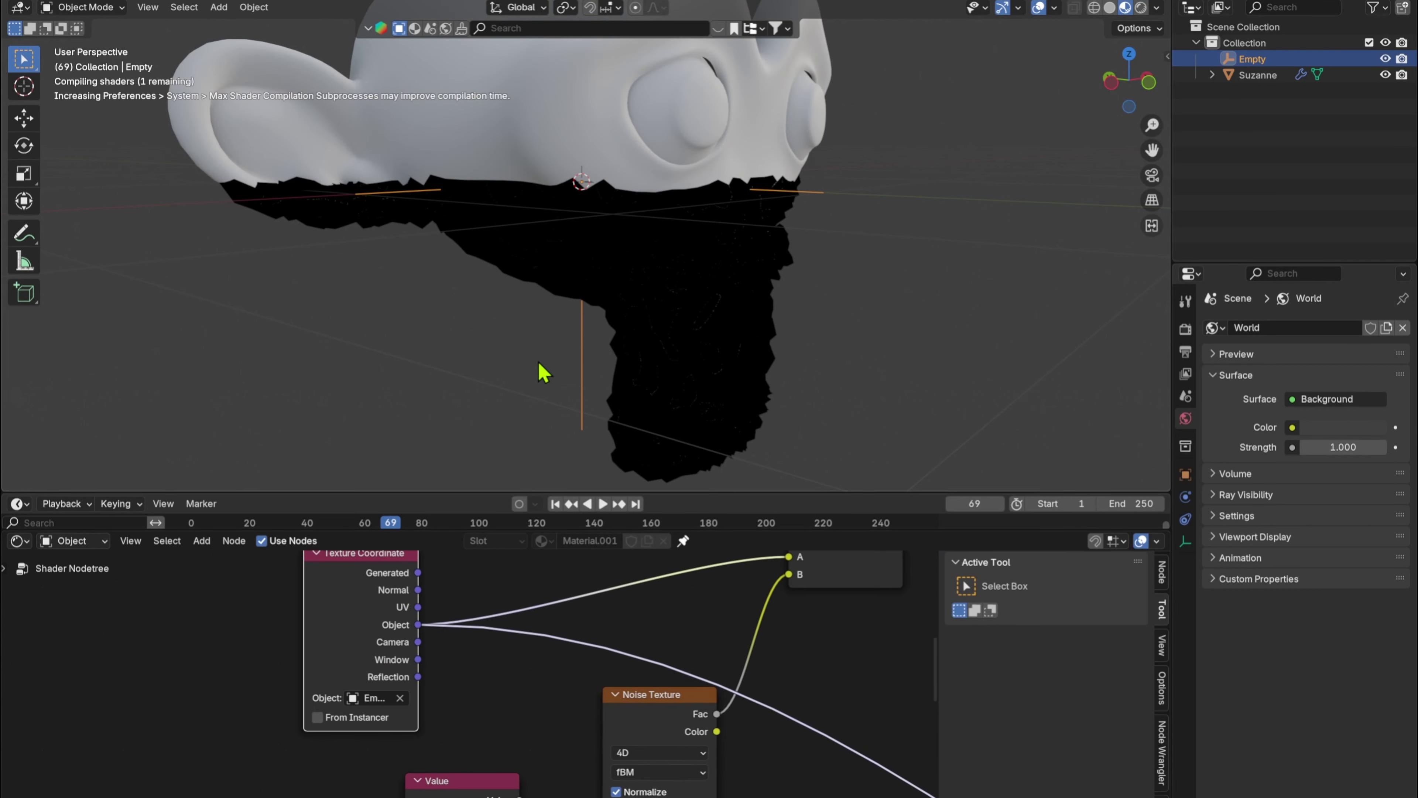
{"action": "middle_click_drag", "start_coordinate": [498, 707], "coordinate": [311, 662]}
{"action": "scroll", "coordinate": [460, 693], "scroll_direction": "down", "scroll_amount": 3}
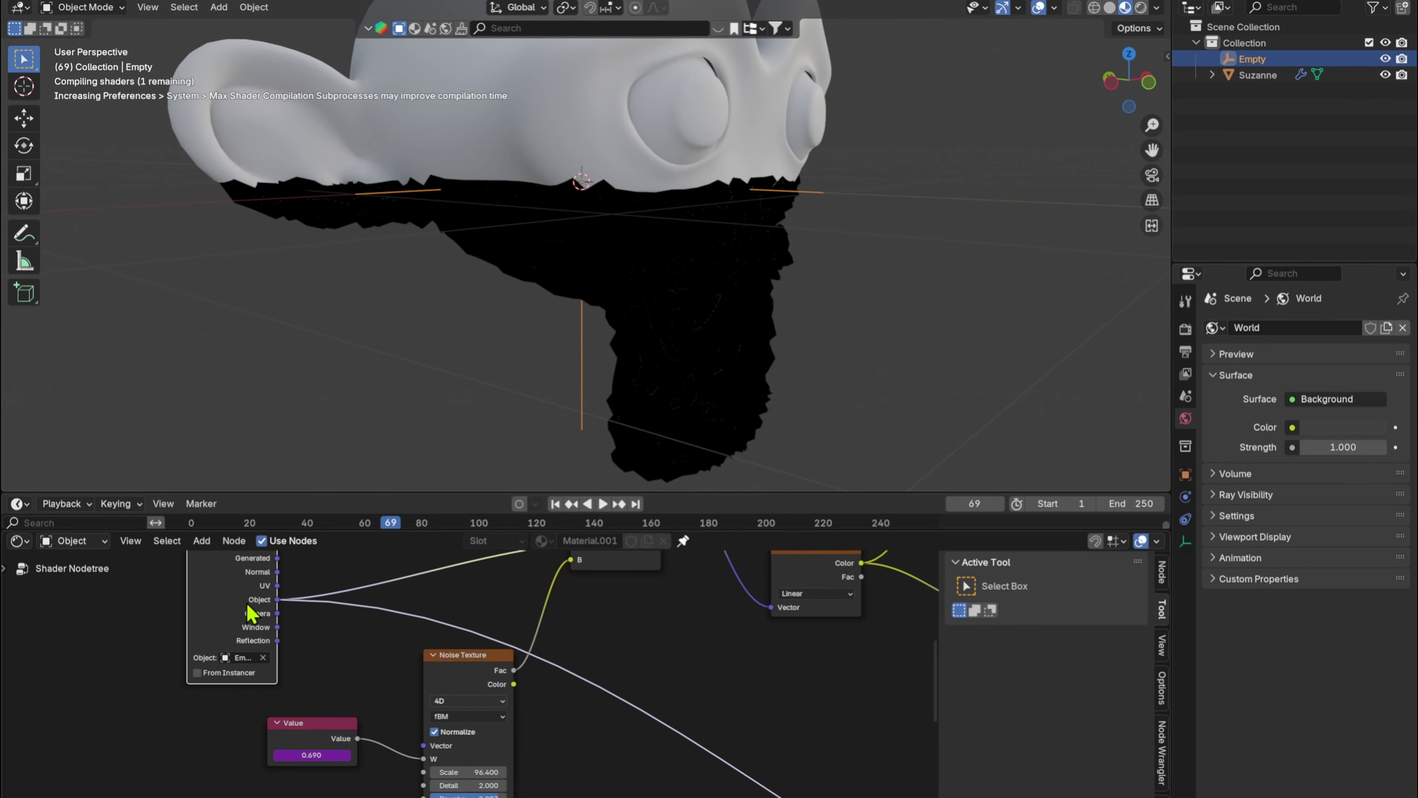
{"action": "scroll", "coordinate": [727, 693], "scroll_direction": "down", "scroll_amount": 5}
{"action": "middle_click_drag", "start_coordinate": [727, 693], "coordinate": [389, 551]}
{"action": "scroll", "coordinate": [559, 695], "scroll_direction": "up", "scroll_amount": 4}
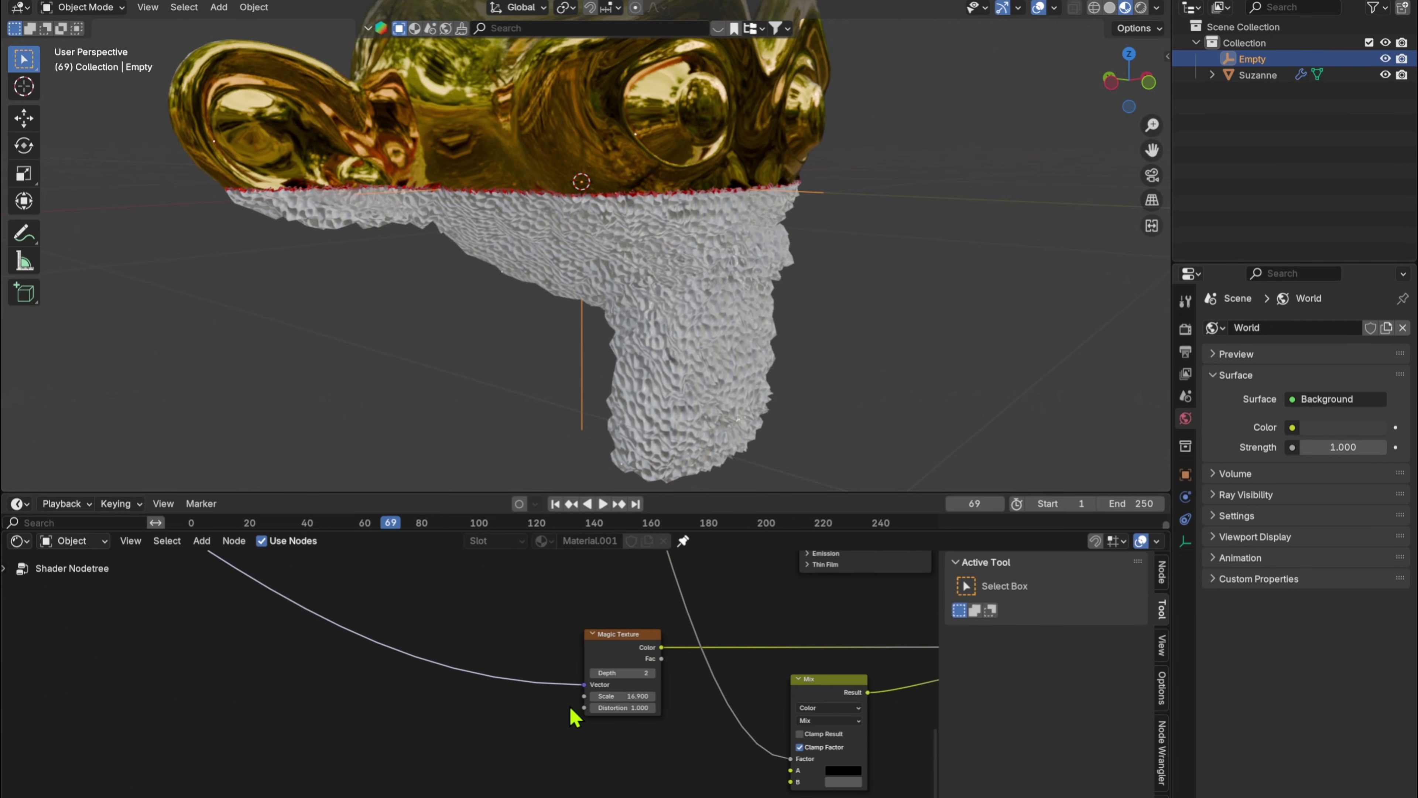
- Set the Magic Texture's scale to 7.2 and move the Empty along the global Z axis to test the displacement
{"action": "scroll", "coordinate": [575, 718], "scroll_direction": "up", "scroll_amount": 3}
{"action": "left_click_drag", "start_coordinate": [593, 721], "coordinate": [536, 721]}
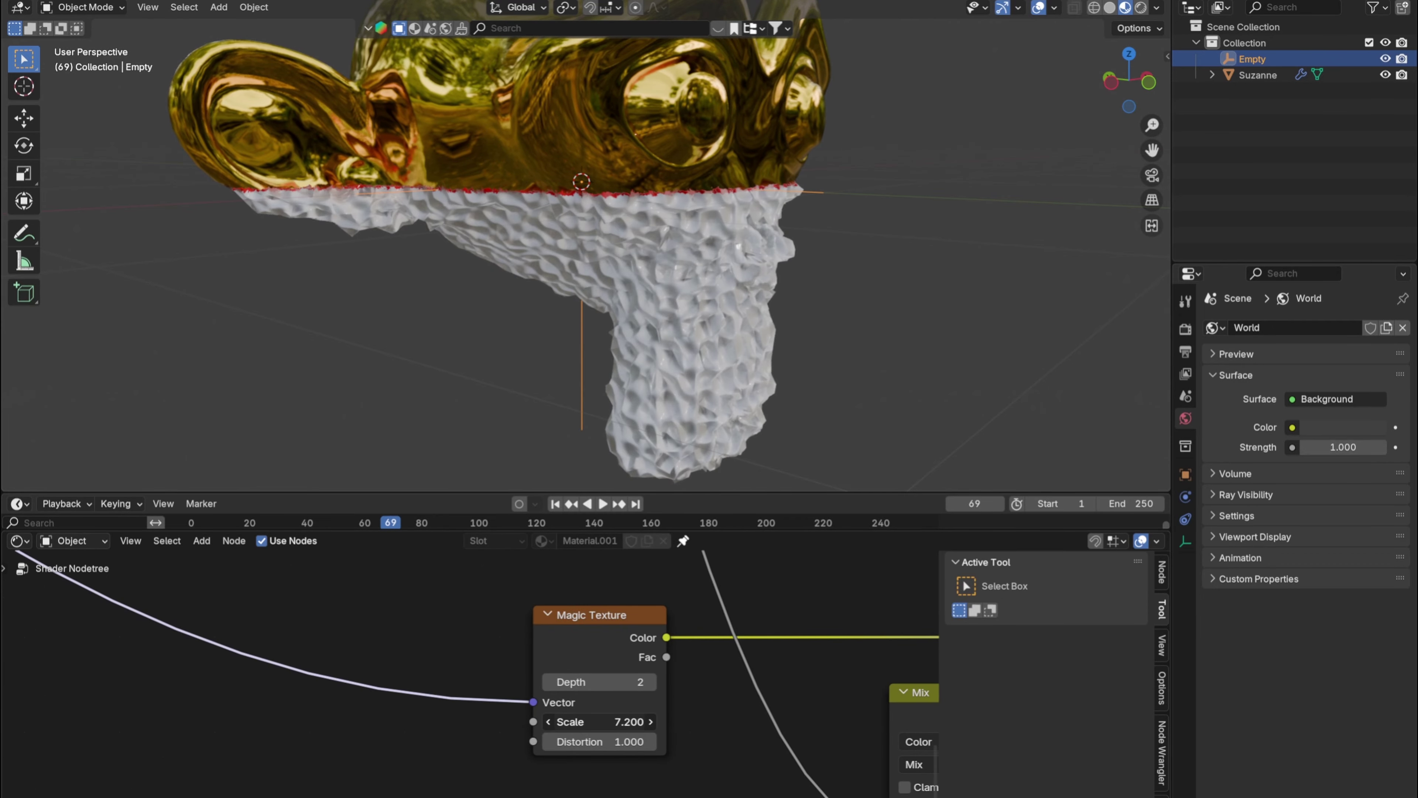
{"action": "key", "text": "g"}
{"action": "key", "text": "z"}
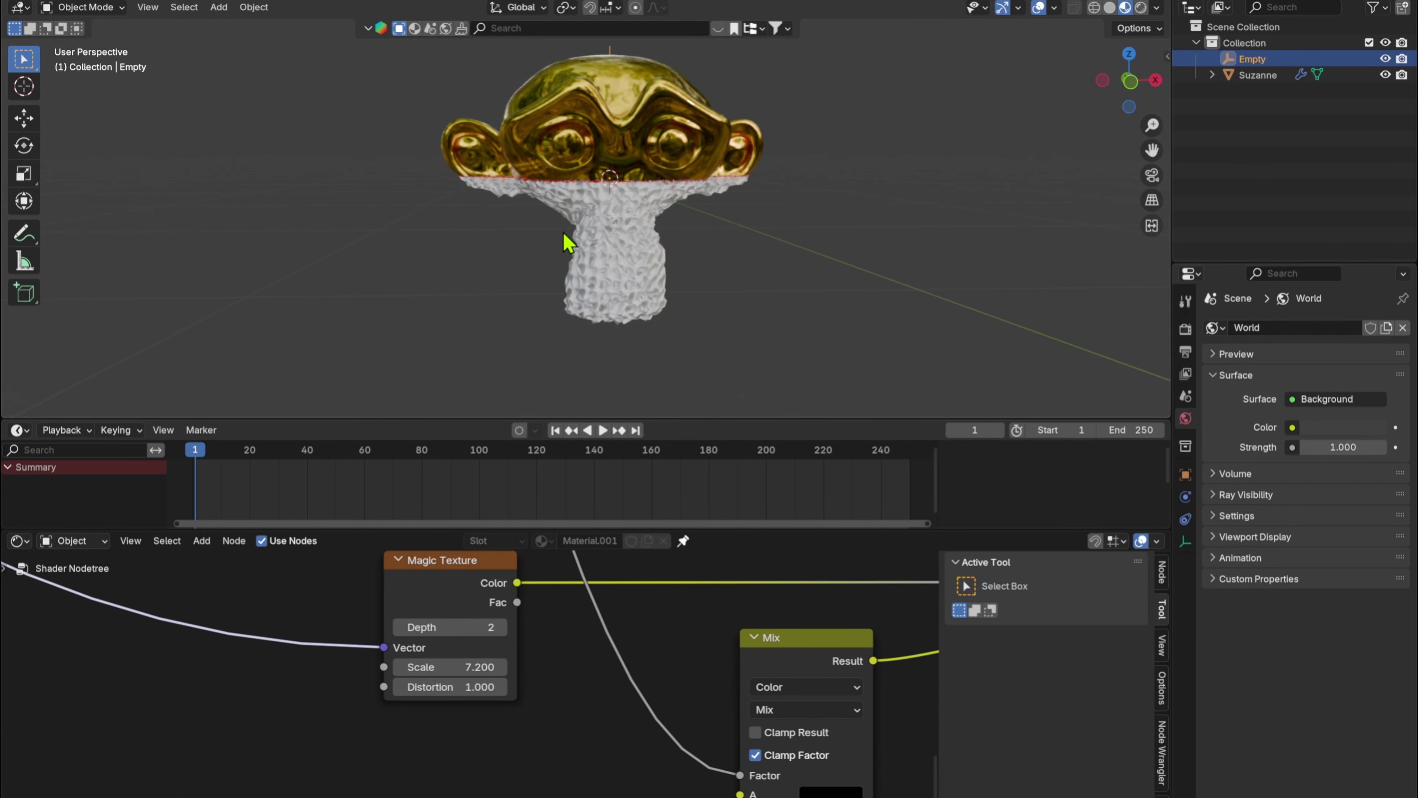
- Add a camera from the front view, look through it and move it to centre Suzanne in the frame
{"action": "key", "text": "KP_1"}
{"action": "key", "text": "shift+a"}
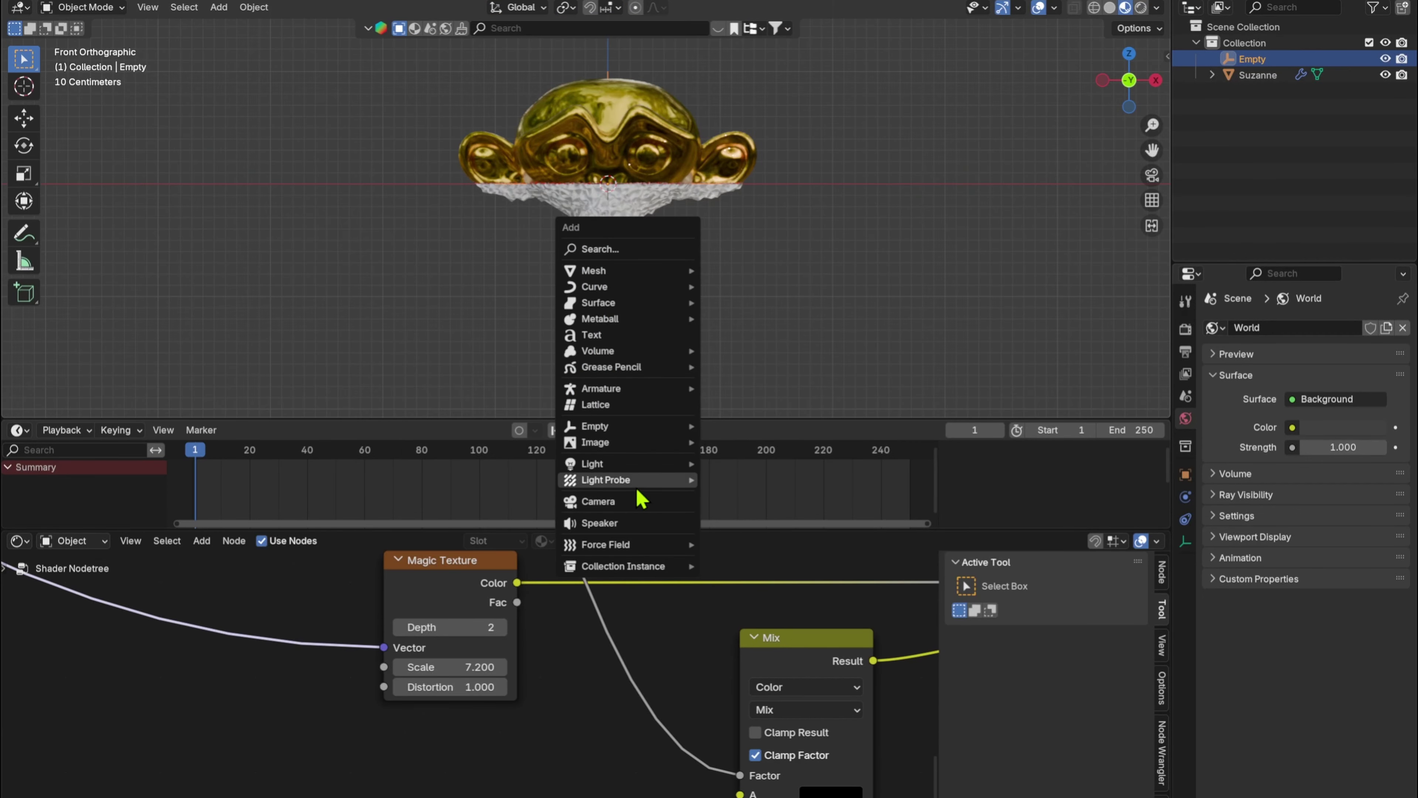
{"action": "left_click", "coordinate": [642, 501]}
{"action": "key", "text": "KP_0"}
{"action": "key", "text": "g"}
{"action": "key", "text": "z"}
{"action": "key", "text": "z"}
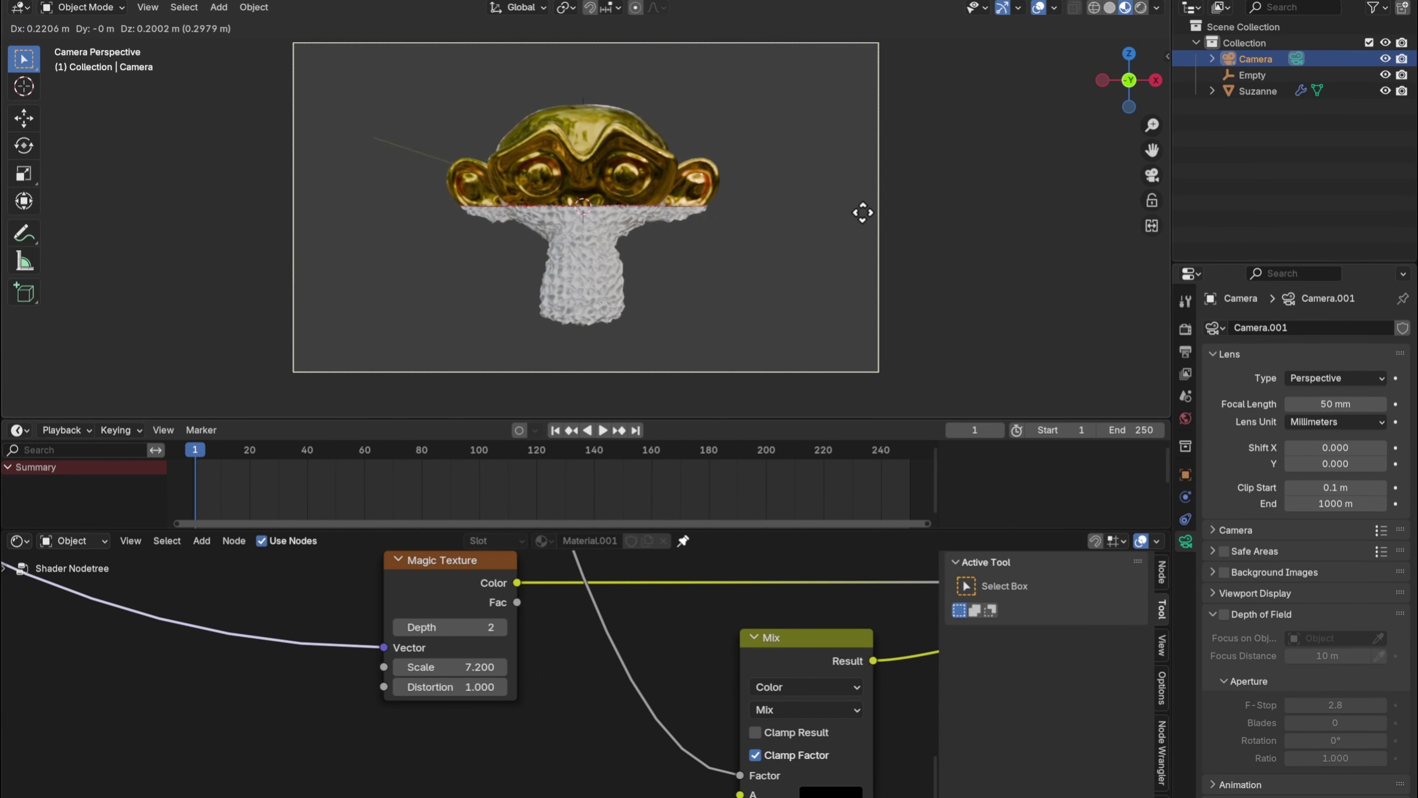
{"action": "left_click", "coordinate": [797, 168]}
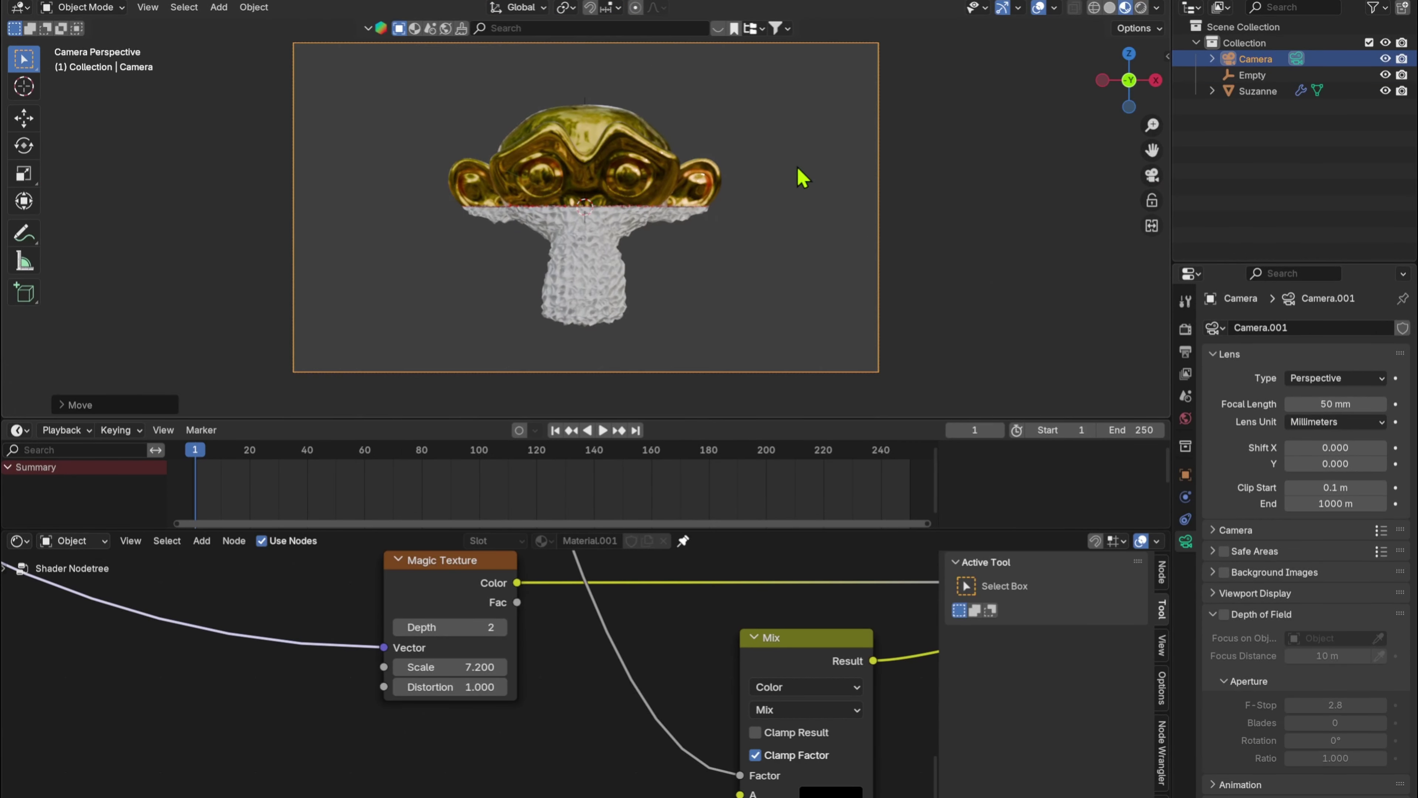
- Move the Empty down the global Z axis until Suzanne is entirely gold, and keyframe it at frame 1
{"action": "middle_click_drag", "start_coordinate": [472, 263], "coordinate": [583, 289]}
{"action": "left_click", "coordinate": [573, 288]}
{"action": "key", "text": "g"}
{"action": "key", "text": "z"}
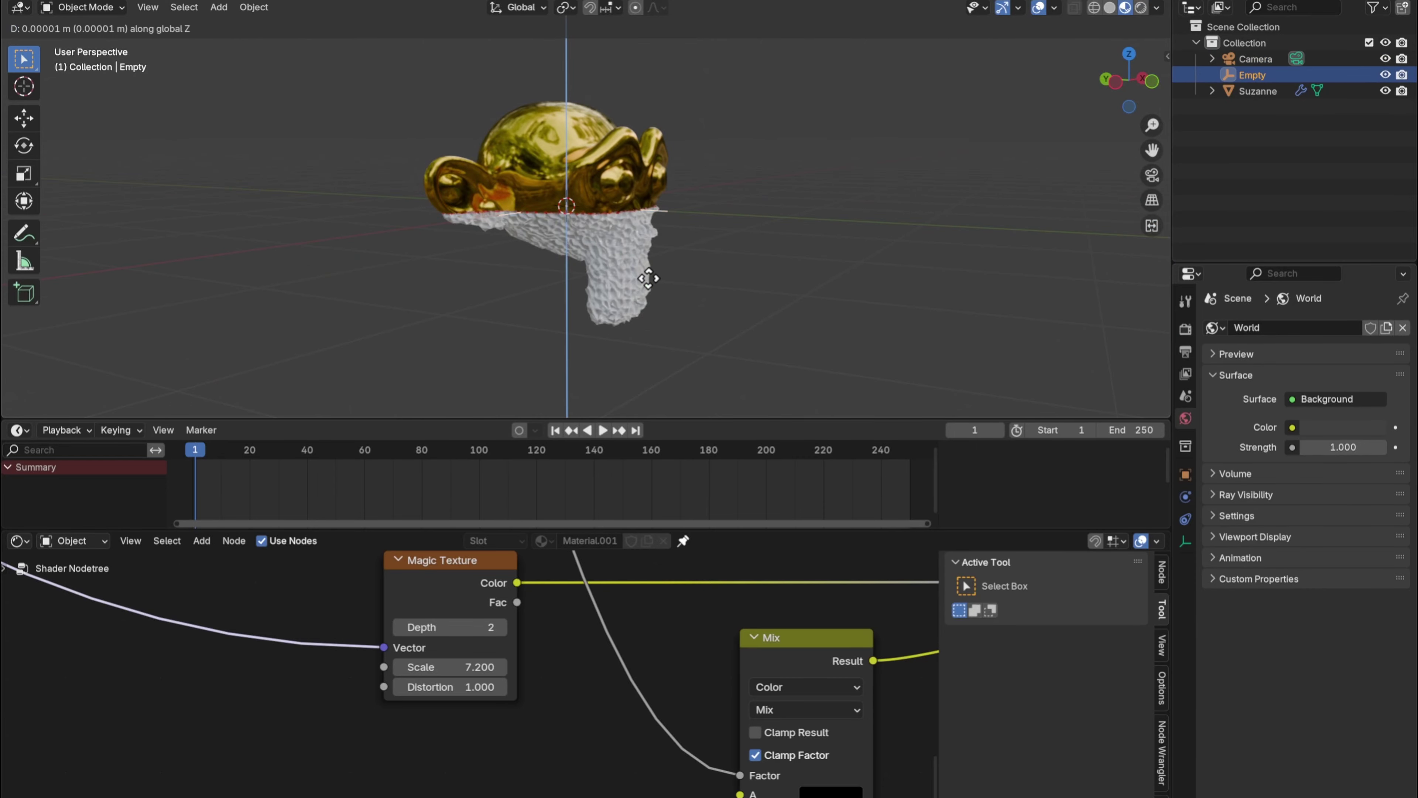
{"action": "left_click", "coordinate": [657, 399]}
{"action": "scroll", "coordinate": [677, 109], "scroll_direction": "up", "scroll_amount": 3}
{"action": "middle_click_drag", "start_coordinate": [677, 109], "coordinate": [665, 35], "text": "shift"}
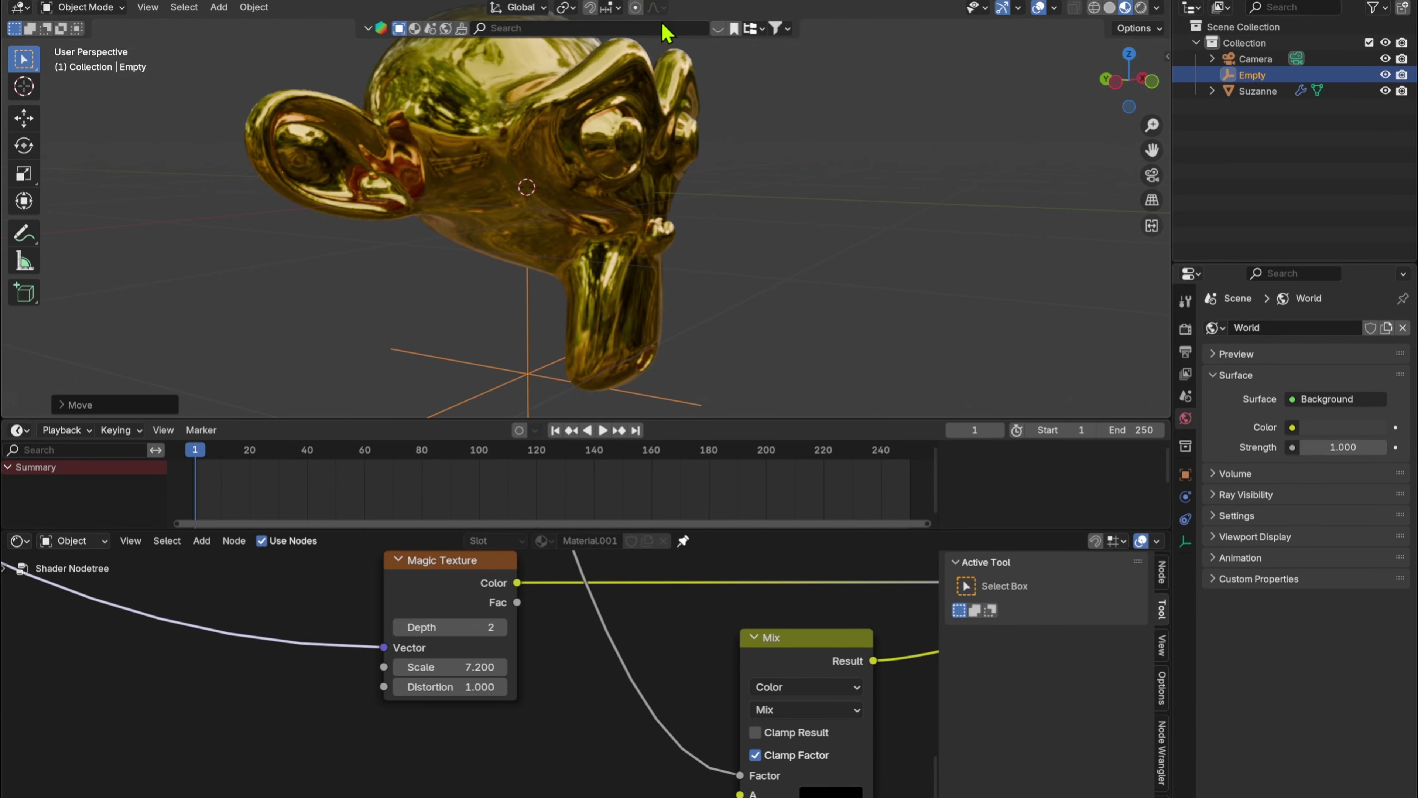
{"action": "middle_click_drag", "start_coordinate": [650, 291], "coordinate": [626, 358]}
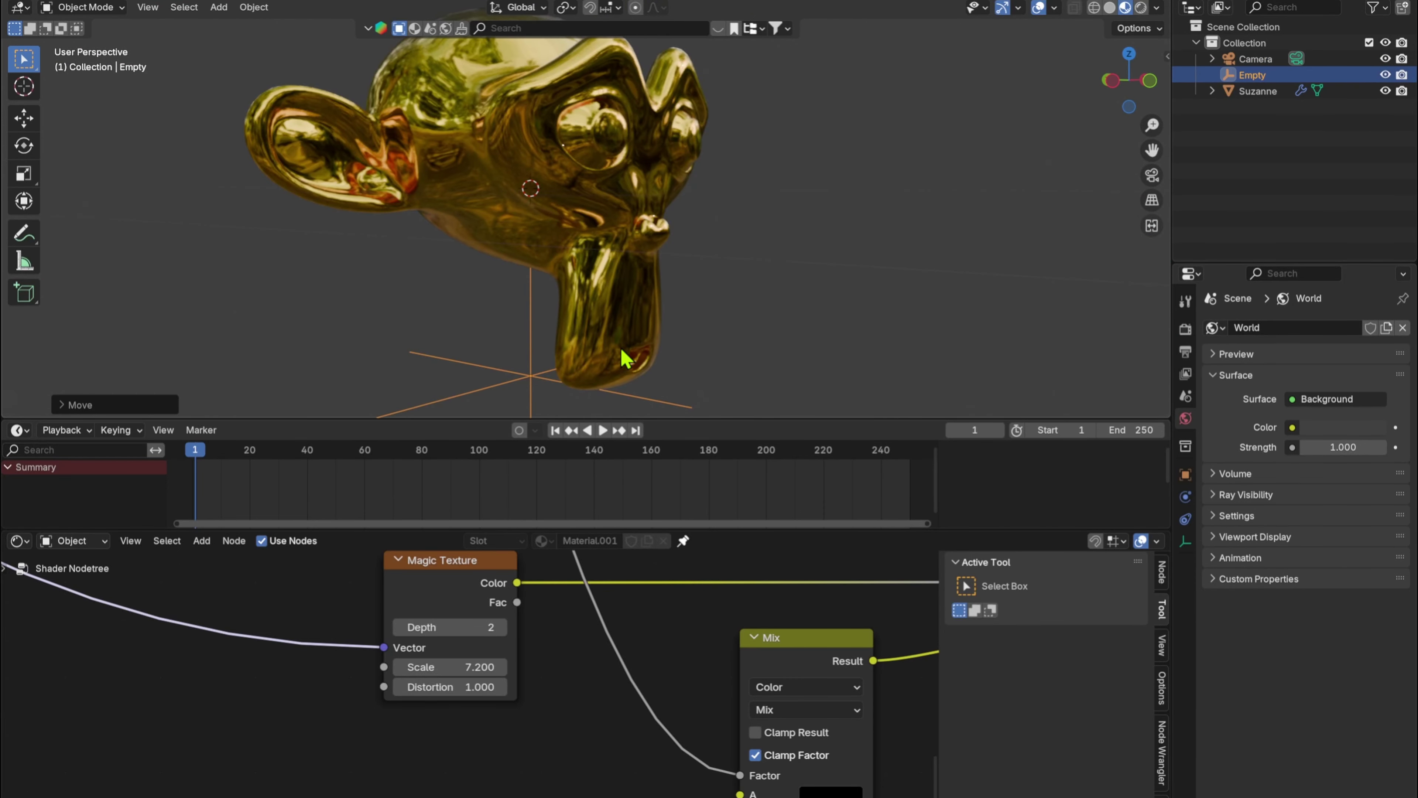
{"action": "key", "text": "i"}
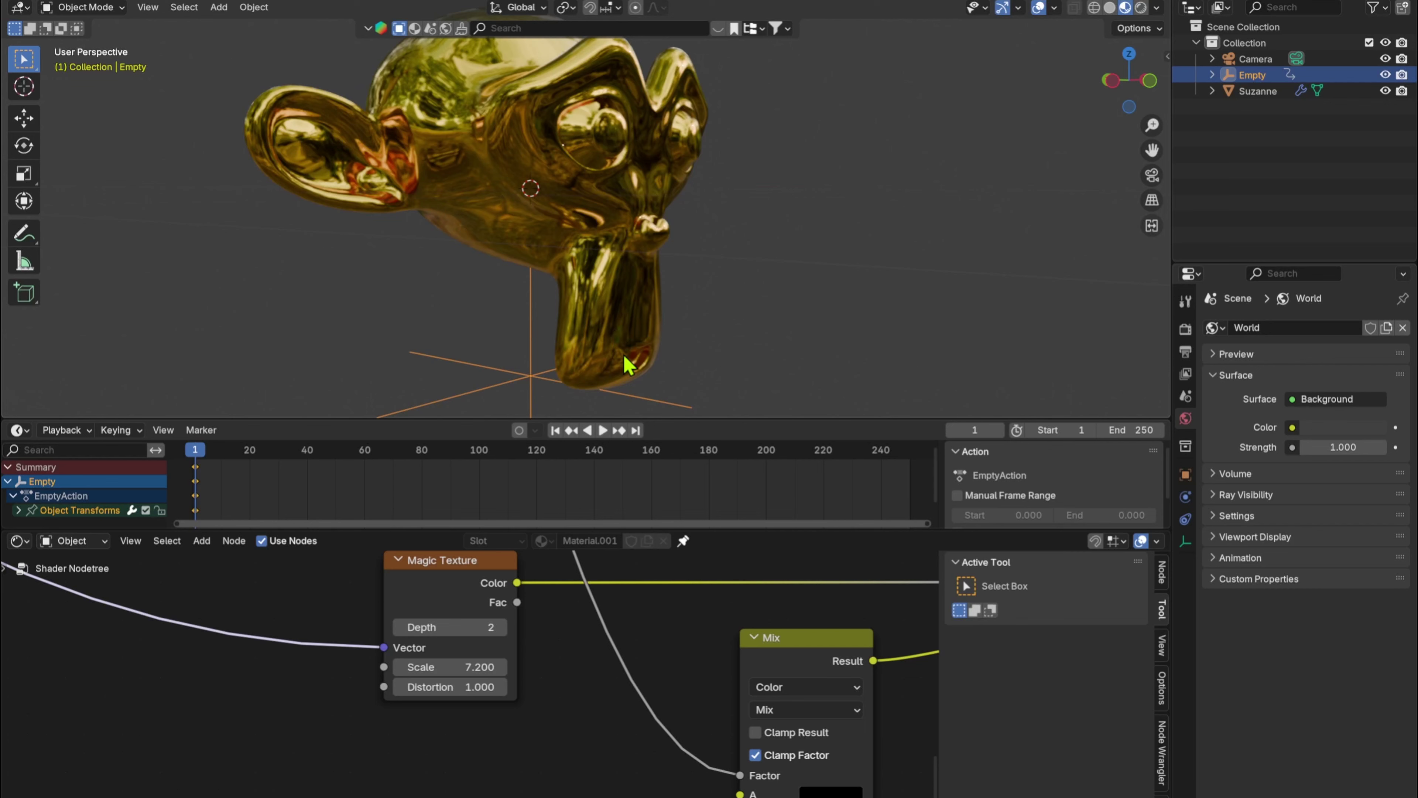
- Set the scene's end frame to 100 and go to frame 100
{"action": "scroll", "coordinate": [623, 355], "scroll_direction": "down", "scroll_amount": 4}
{"action": "middle_click_drag", "start_coordinate": [620, 333], "coordinate": [706, 267]}
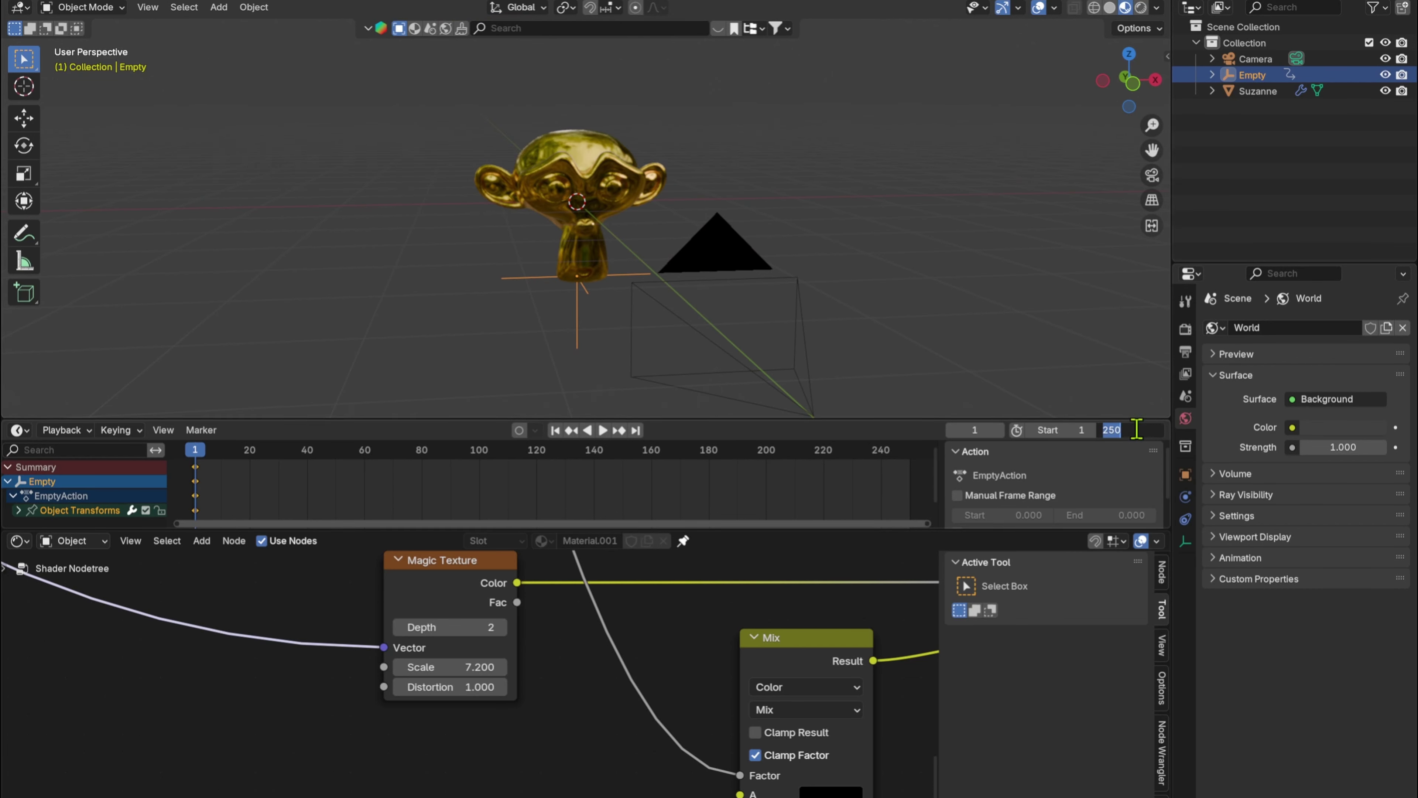
{"action": "type", "text": "100"}
{"action": "key", "text": "Return"}
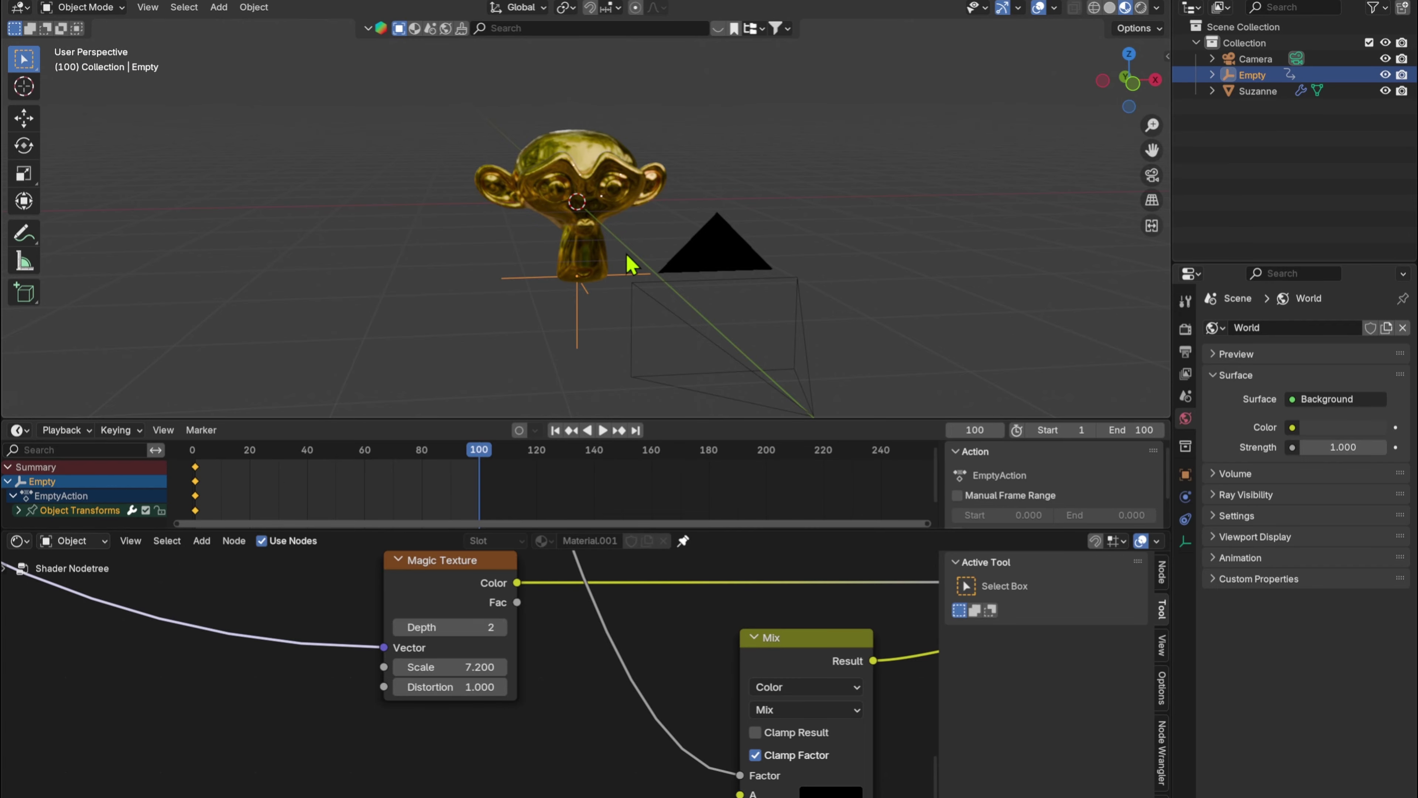
- Move the Empty up the global Z axis to the top of Suzanne's head and keyframe it at frame 100
{"action": "key", "text": "g"}
{"action": "key", "text": "z"}
{"action": "scroll", "coordinate": [651, 185], "scroll_direction": "up", "scroll_amount": 6}
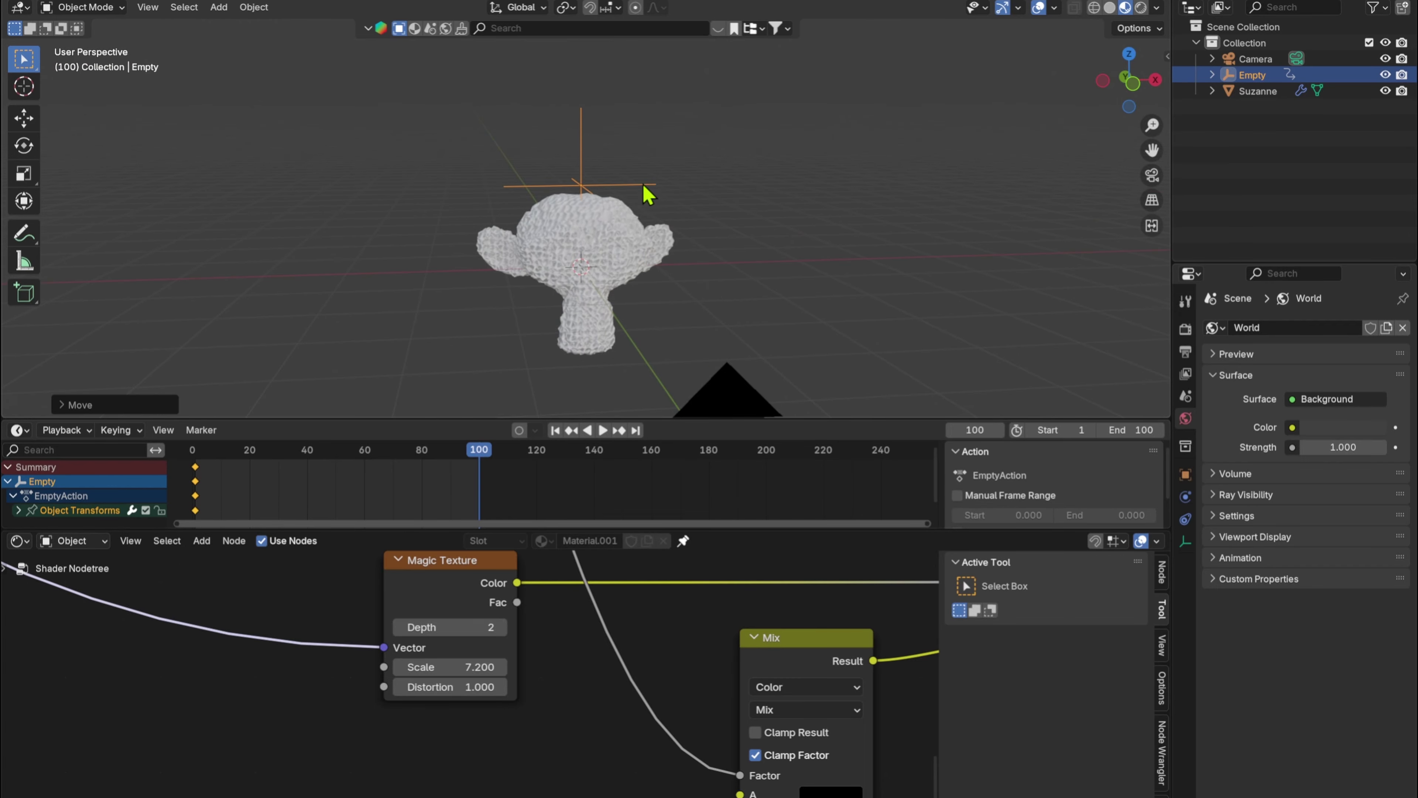
{"action": "left_click", "coordinate": [636, 228]}
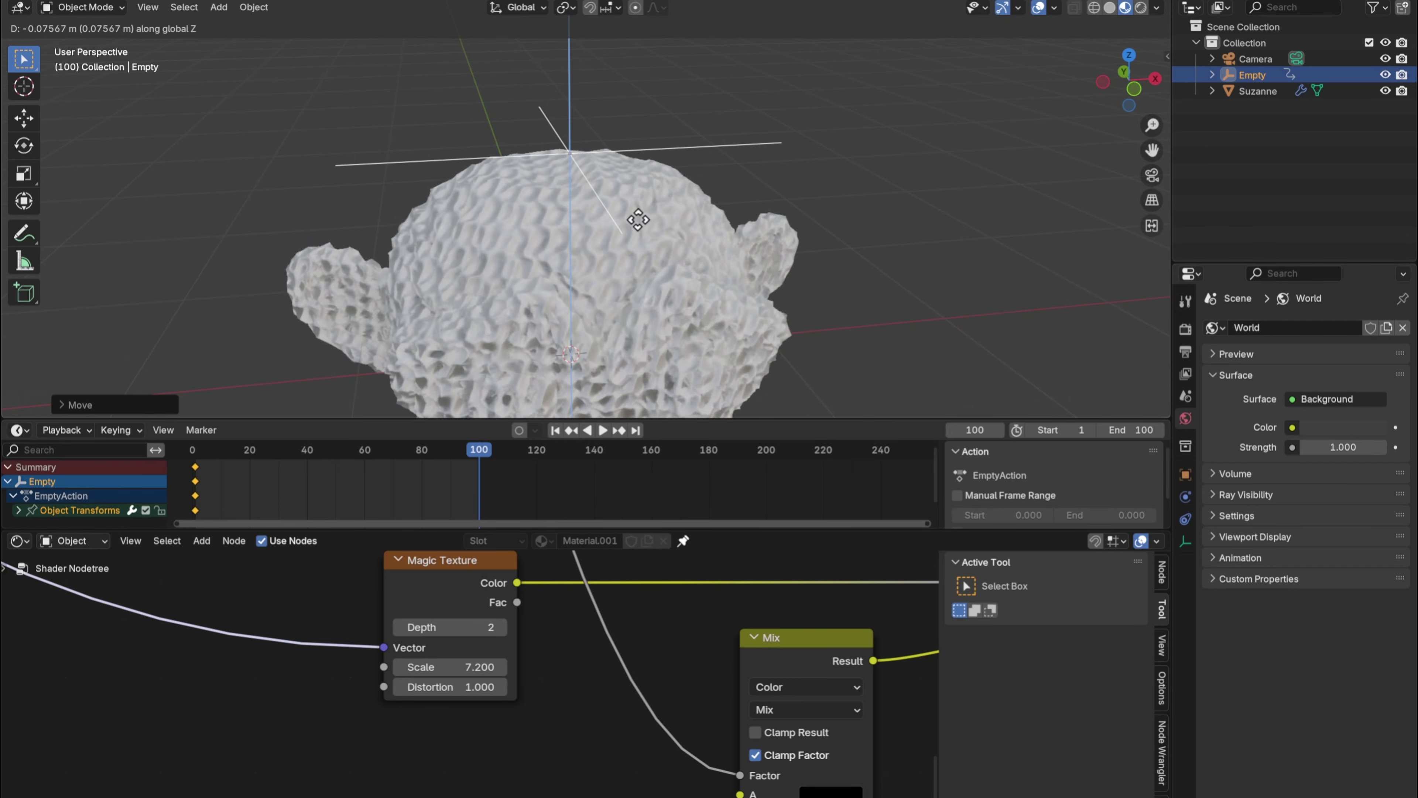
{"action": "scroll", "coordinate": [658, 165], "scroll_direction": "down", "scroll_amount": 5}
- Play the animation from the first frame, stop it and review the Mix Shader and Material Output nodes
{"action": "left_click", "coordinate": [557, 431]}
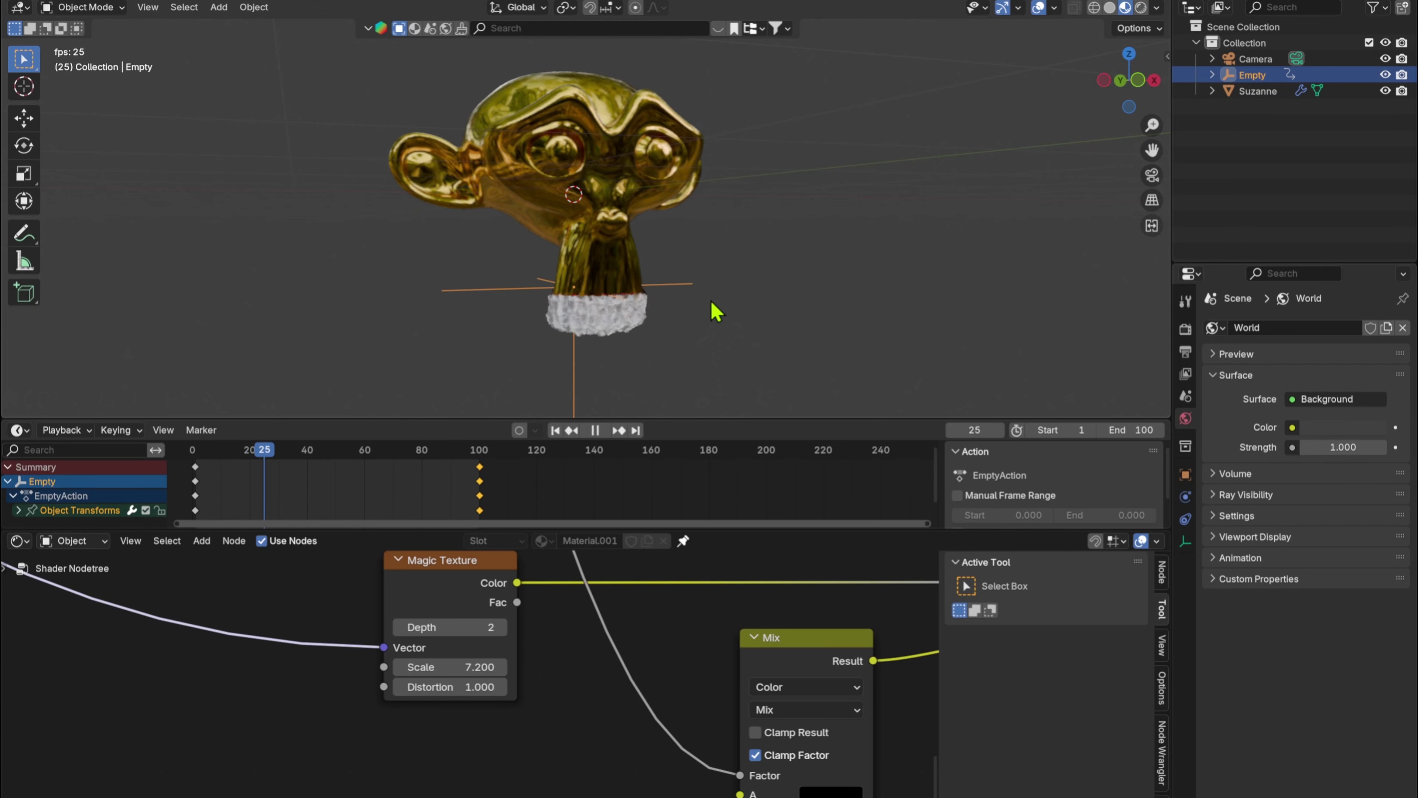
{"action": "key", "text": "space"}
{"action": "scroll", "coordinate": [732, 788], "scroll_direction": "down", "scroll_amount": 10}
{"action": "middle_click_drag", "start_coordinate": [710, 689], "coordinate": [231, 750]}
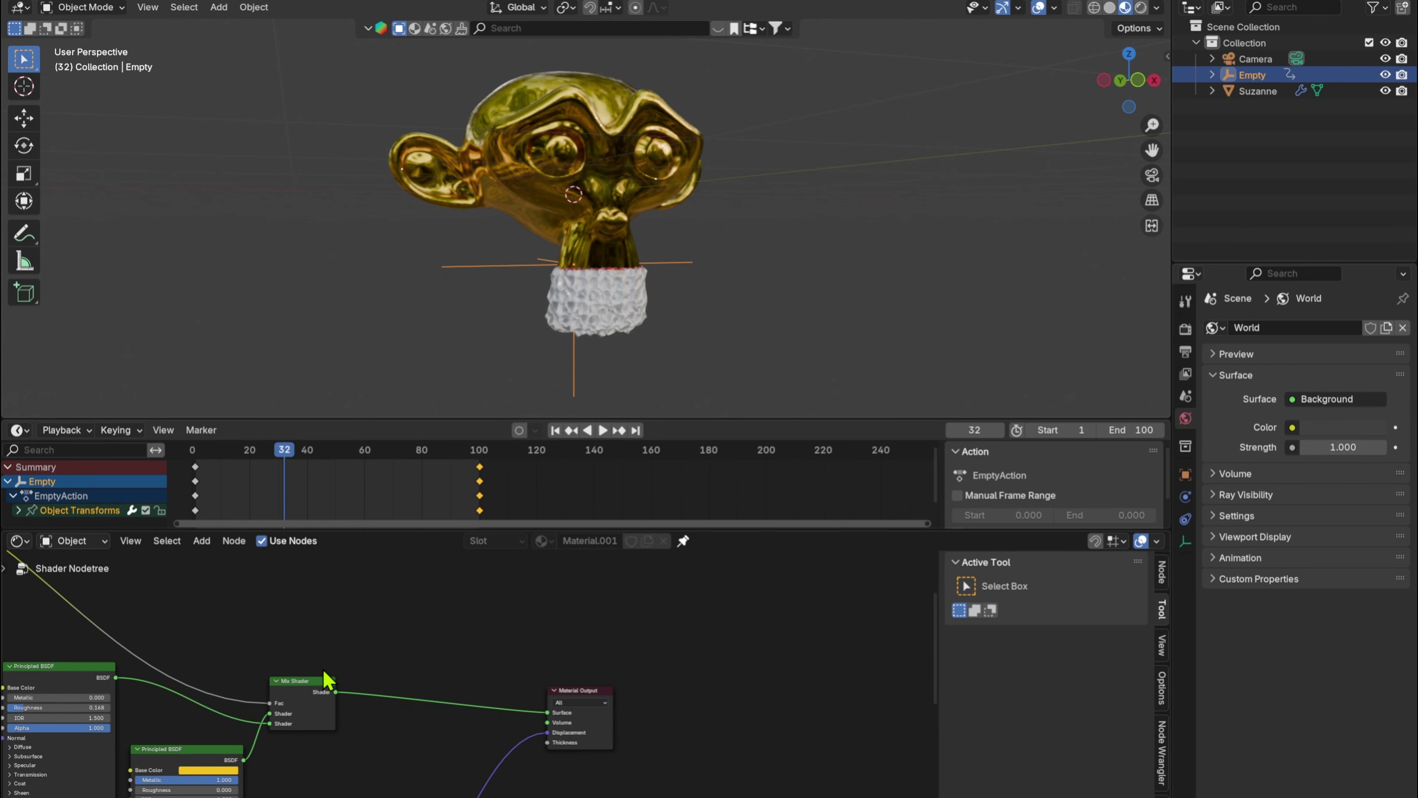
{"action": "middle_click_drag", "start_coordinate": [327, 679], "coordinate": [403, 679]}
- Show the online HDRI assets and apply the free living room design HDRI to the scene's world
{"action": "middle_click_drag", "start_coordinate": [700, 372], "coordinate": [437, 42]}
{"action": "left_click", "coordinate": [715, 34]}
{"action": "left_click", "coordinate": [776, 30]}
{"action": "left_click", "coordinate": [744, 107]}
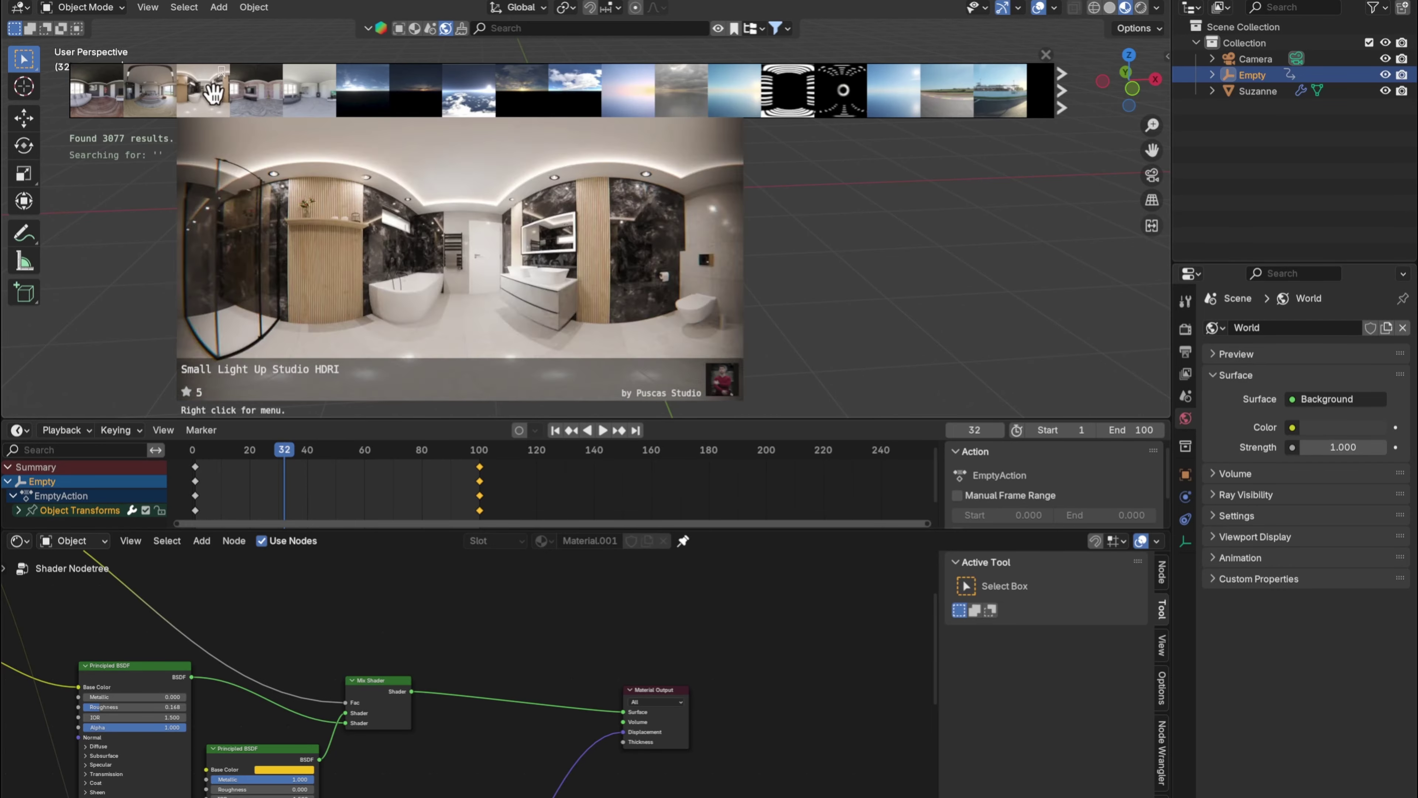
{"action": "left_click_drag", "start_coordinate": [369, 89], "coordinate": [613, 241]}
{"action": "left_click", "coordinate": [501, 251]}
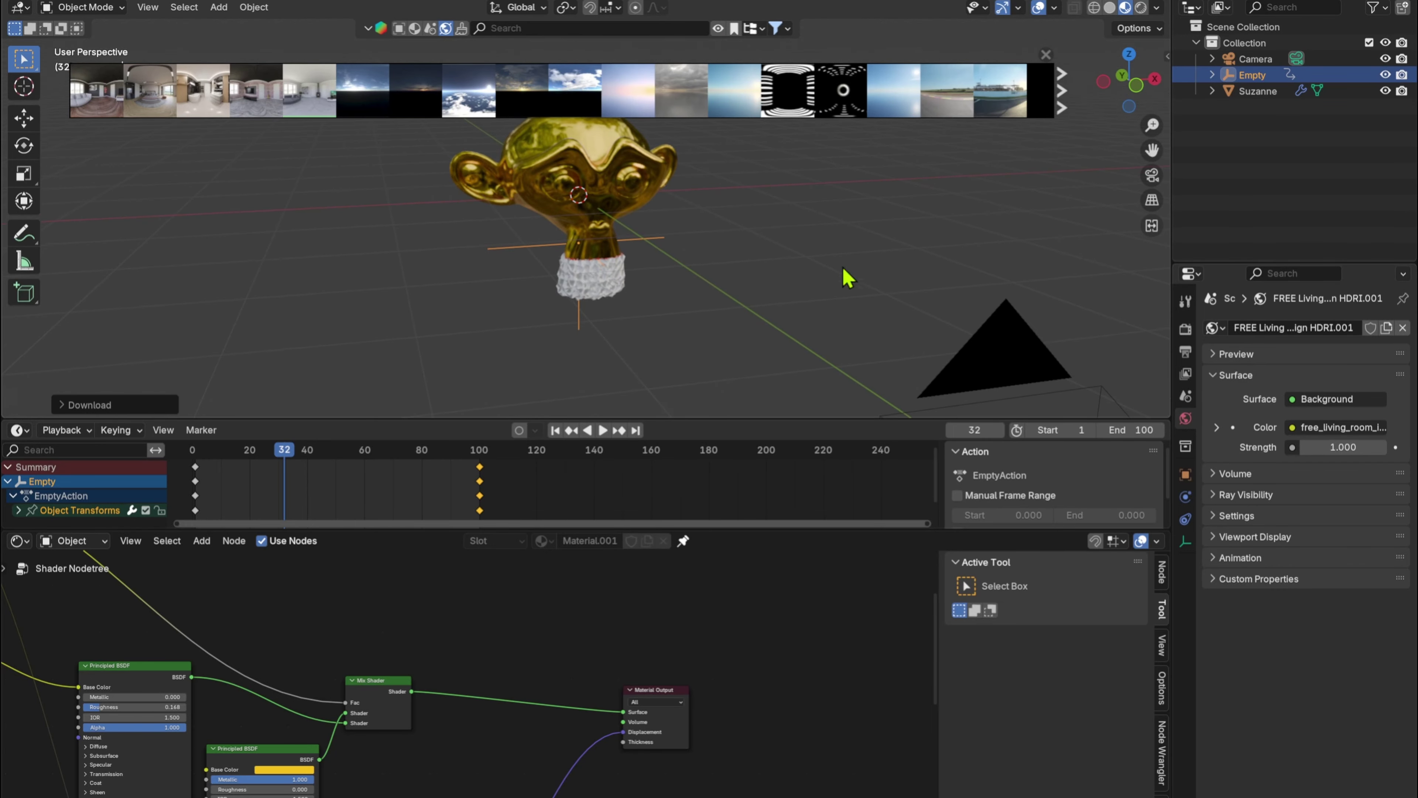
- Enable the Transparent film option together with Transparent Glass in the render settings
{"action": "left_click", "coordinate": [1186, 329]}
{"action": "scroll", "coordinate": [1284, 547], "scroll_direction": "down", "scroll_amount": 6}
{"action": "scroll", "coordinate": [1279, 584], "scroll_direction": "down", "scroll_amount": 6}
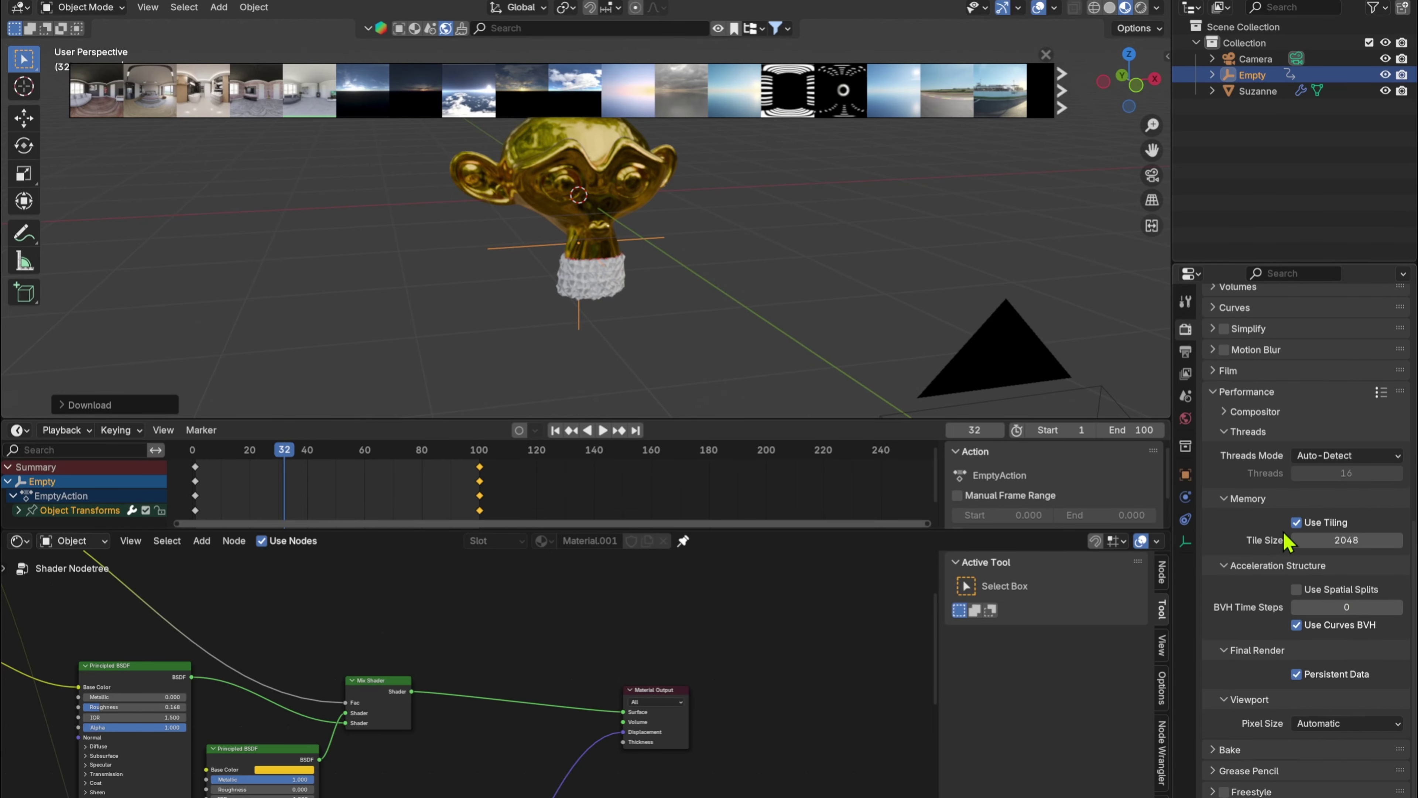
{"action": "scroll", "coordinate": [1284, 541], "scroll_direction": "up", "scroll_amount": 10}
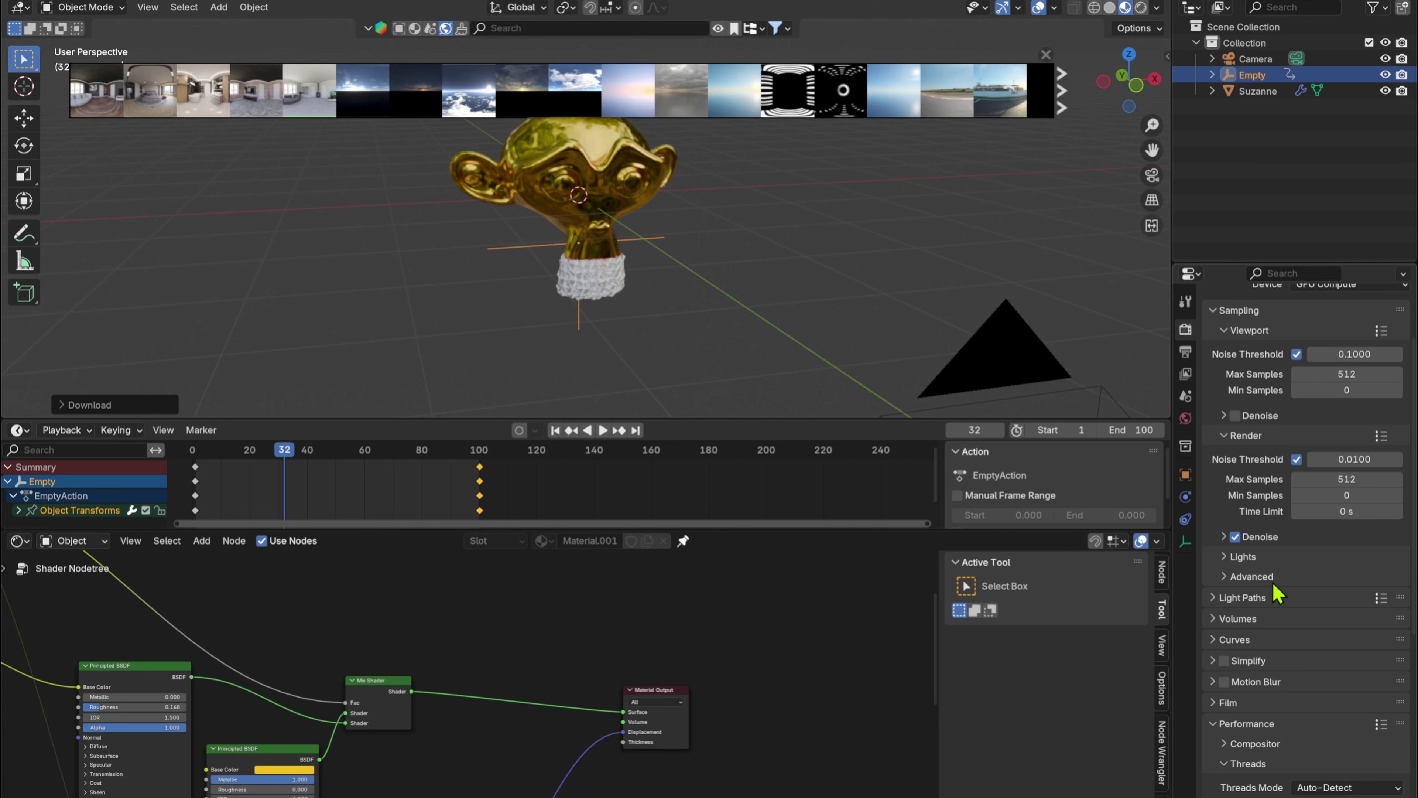
{"action": "scroll", "coordinate": [1274, 582], "scroll_direction": "down", "scroll_amount": 3}
{"action": "left_click", "coordinate": [1258, 607]}
{"action": "scroll", "coordinate": [1257, 634], "scroll_direction": "down", "scroll_amount": 2}
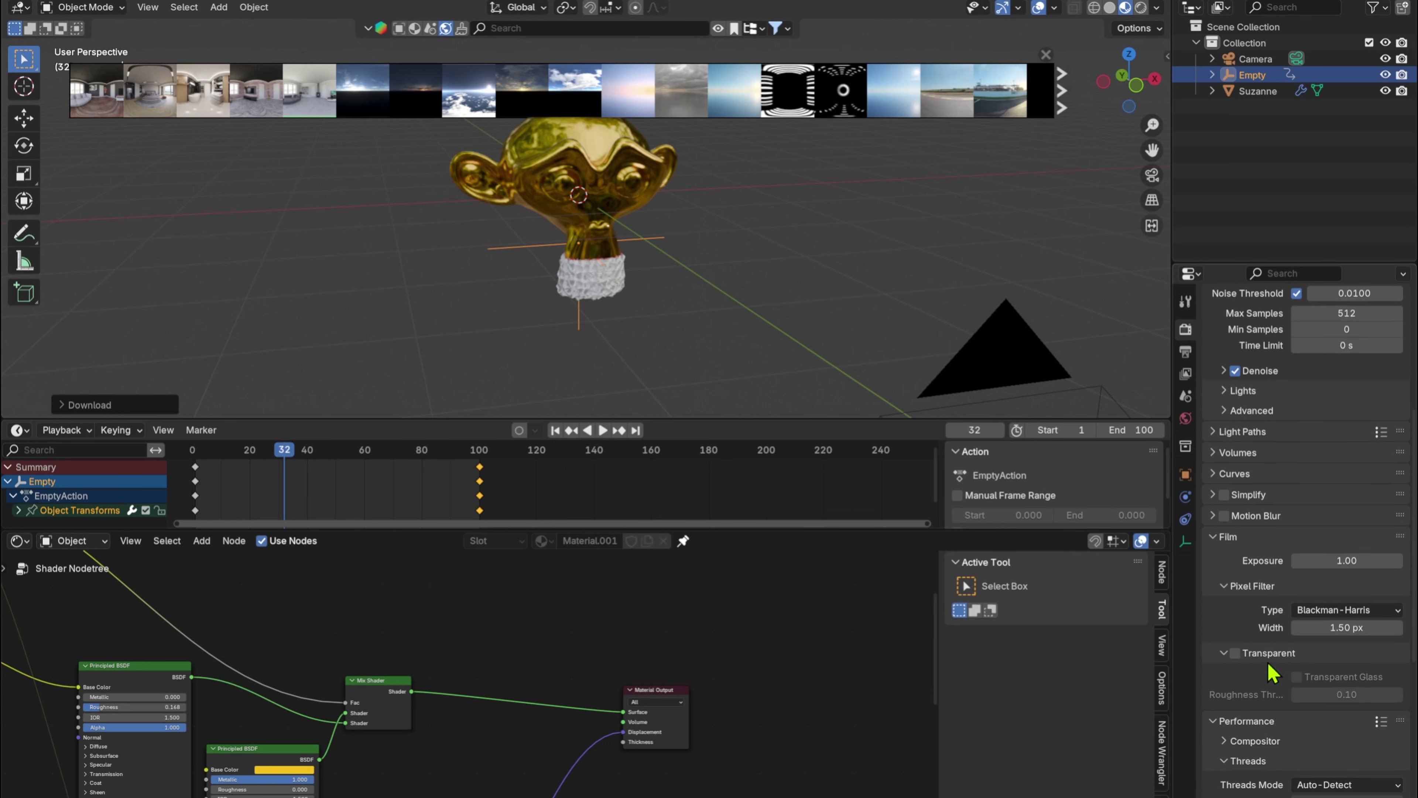
- View Suzanne through the camera in rendered shading and set the world HDRI mapping's Z rotation to 138°
{"action": "key", "text": "z"}
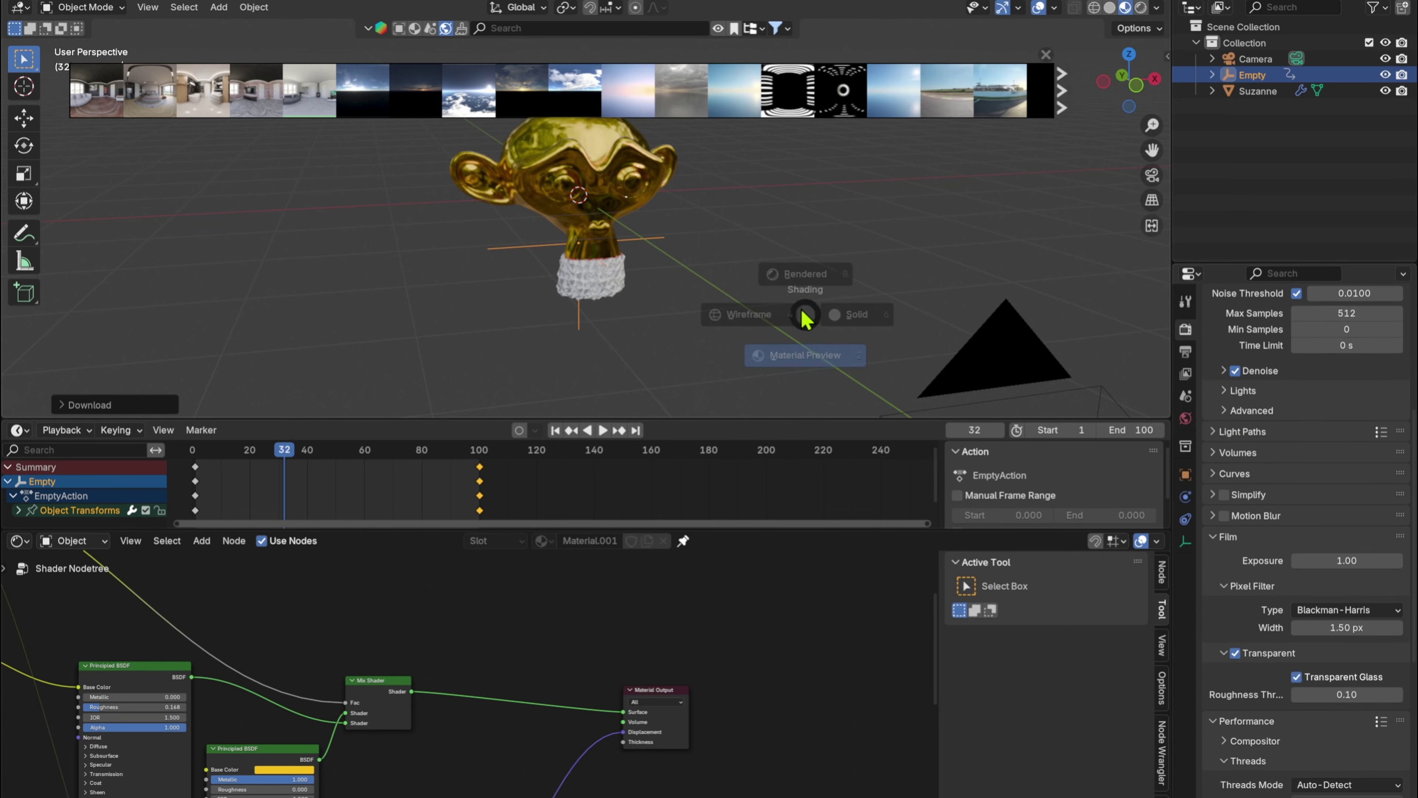
{"action": "left_click", "coordinate": [821, 268]}
{"action": "middle_click_drag", "start_coordinate": [848, 260], "coordinate": [781, 281]}
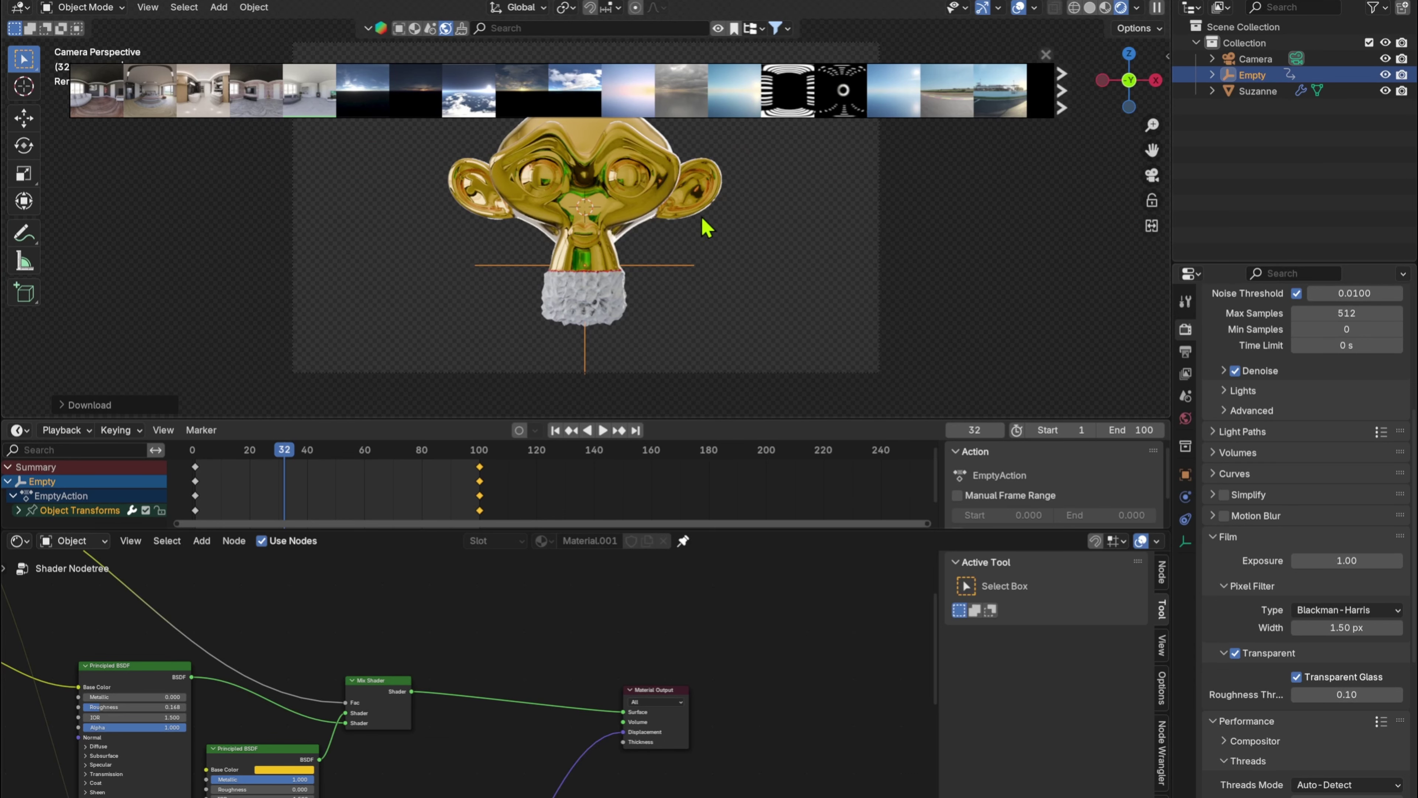
{"action": "middle_click_drag", "start_coordinate": [675, 247], "coordinate": [683, 307], "text": "shift"}
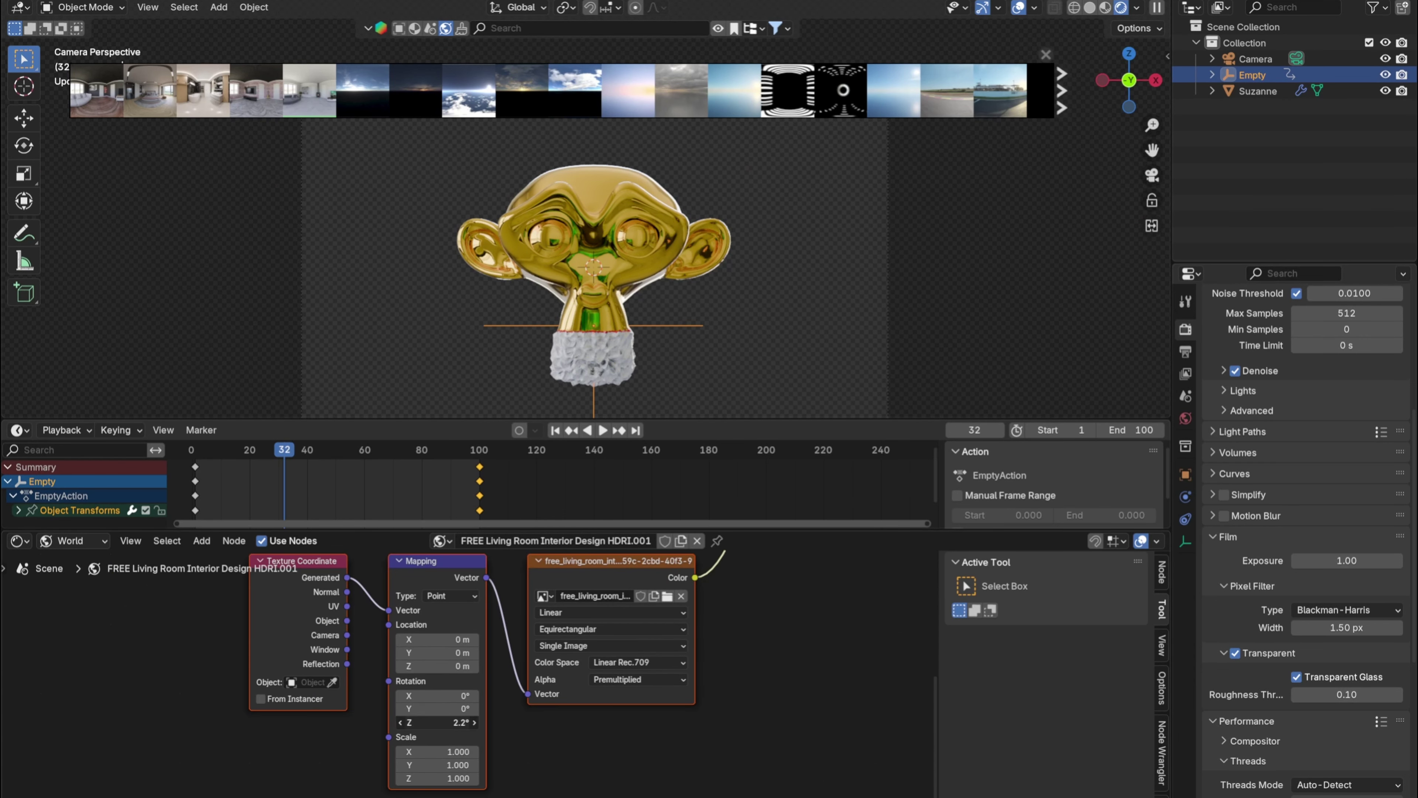
{"action": "left_click_drag", "start_coordinate": [434, 723], "coordinate": [511, 723]}
- Switch the render engine to EEVEE, comparing it with Cycles
{"action": "scroll", "coordinate": [1302, 330], "scroll_direction": "up", "scroll_amount": 8}
{"action": "left_click", "coordinate": [1387, 328]}
{"action": "left_click", "coordinate": [1362, 348]}
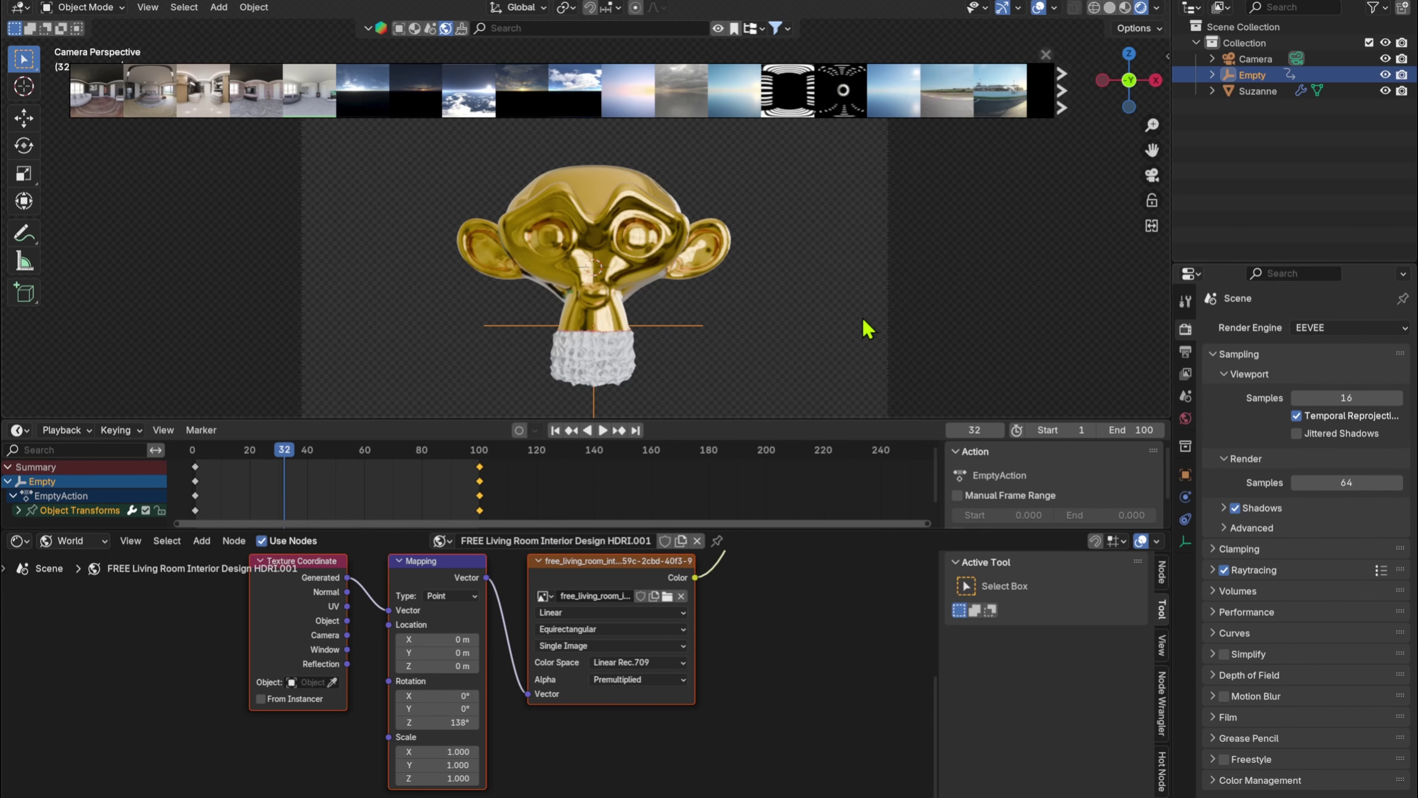
{"action": "left_click", "coordinate": [1340, 328]}
{"action": "left_click", "coordinate": [1338, 386]}
{"action": "left_click", "coordinate": [1320, 328]}
{"action": "left_click", "coordinate": [1311, 346]}
- Try moving Suzanne independently of the Empty
{"action": "left_click", "coordinate": [624, 276]}
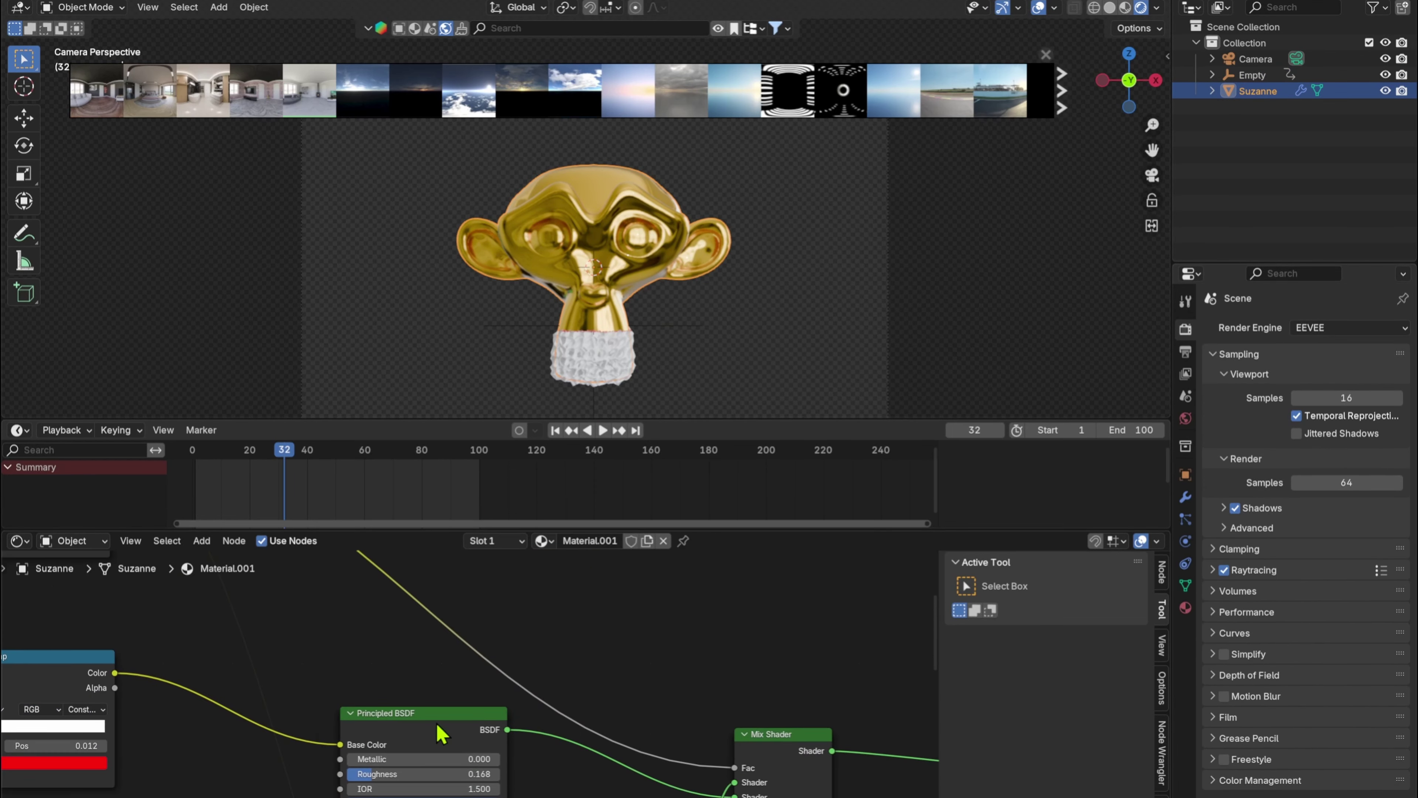
{"action": "middle_click_drag", "start_coordinate": [709, 765], "coordinate": [225, 575]}
{"action": "left_click_drag", "start_coordinate": [522, 644], "coordinate": [532, 635]}
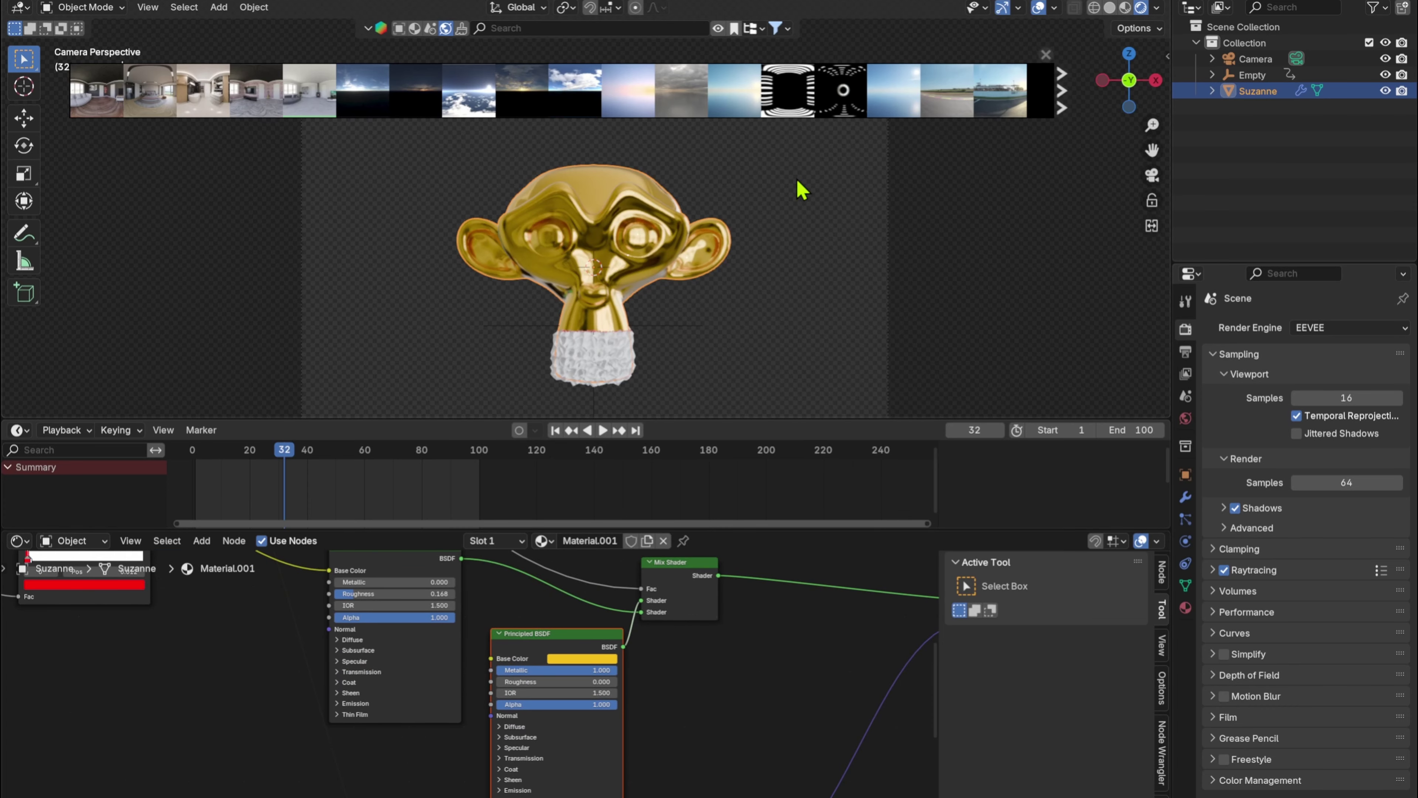
{"action": "key", "text": "g"}
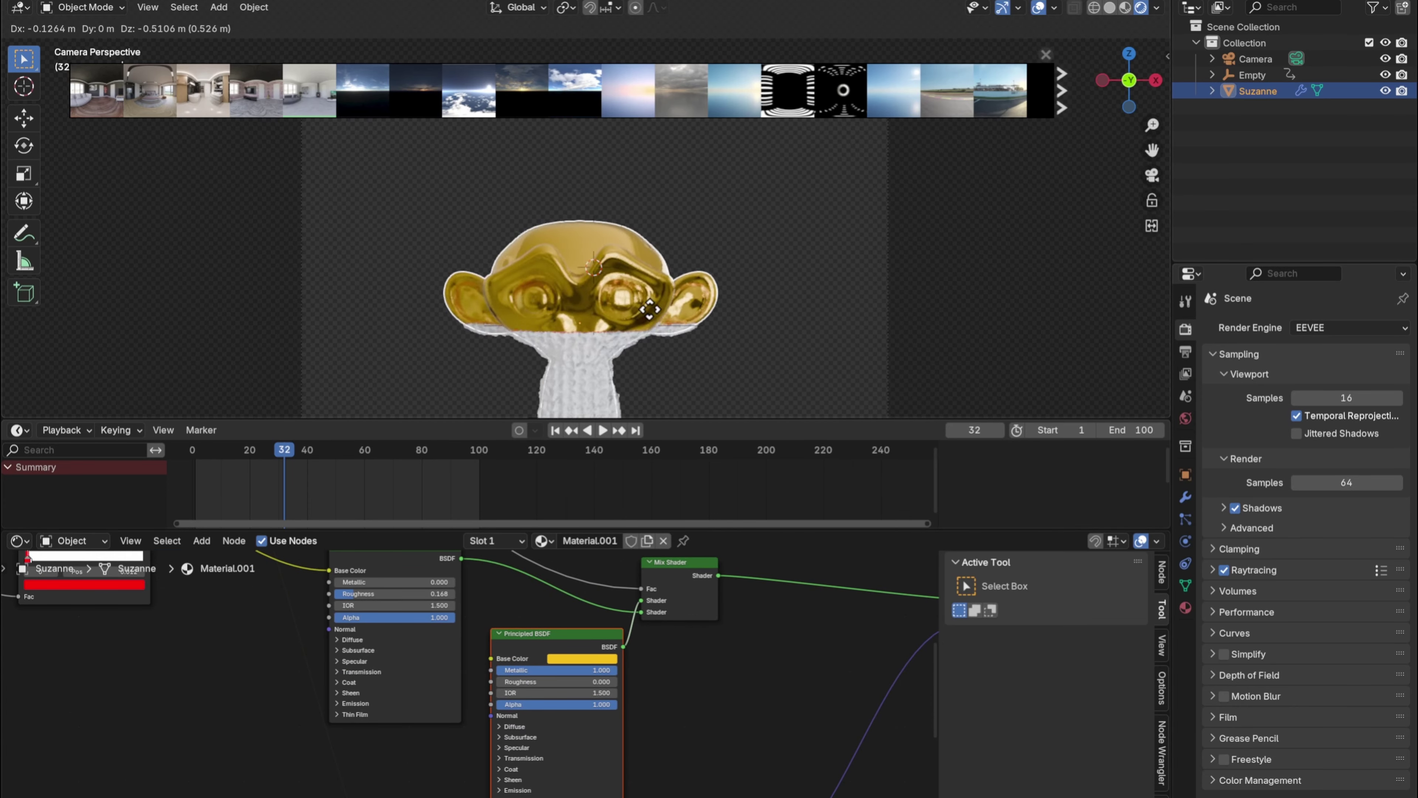
{"action": "right_click", "coordinate": [666, 319]}
- Parent the Empty to Suzanne
{"action": "middle_click_drag", "start_coordinate": [599, 352], "coordinate": [564, 285]}
{"action": "left_click", "coordinate": [565, 277], "text": "shift"}
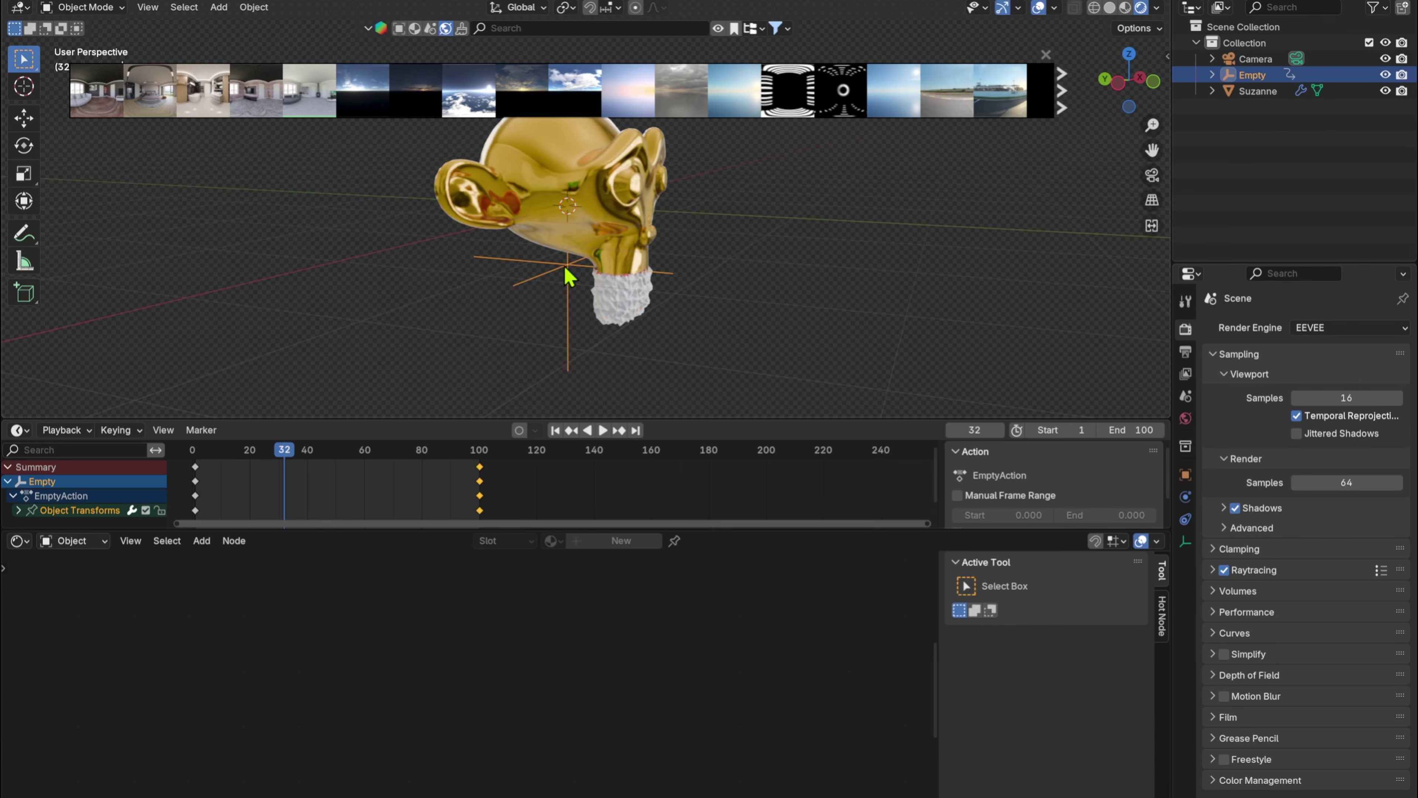
{"action": "key", "text": "ctrl+p"}
{"action": "left_click", "coordinate": [643, 215]}
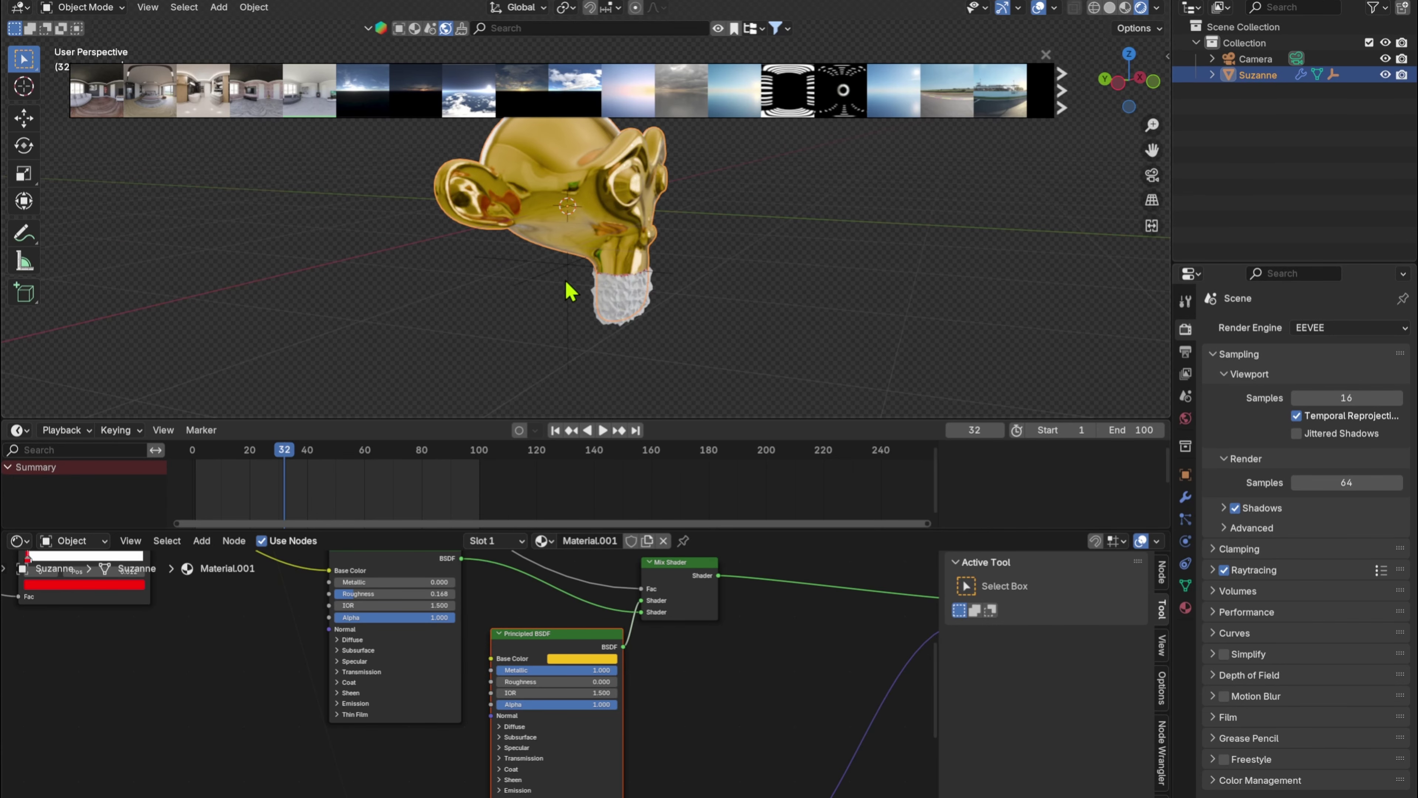
- Try moving Suzanne to test whether the parented Empty follows
{"action": "left_click", "coordinate": [586, 291]}
{"action": "left_click", "coordinate": [637, 241]}
{"action": "key", "text": "g"}
{"action": "right_click", "coordinate": [637, 248]}
- Play the animation from the camera view and try moving Suzanne while it runs
{"action": "key", "text": "KP_0"}
{"action": "key", "text": "space"}
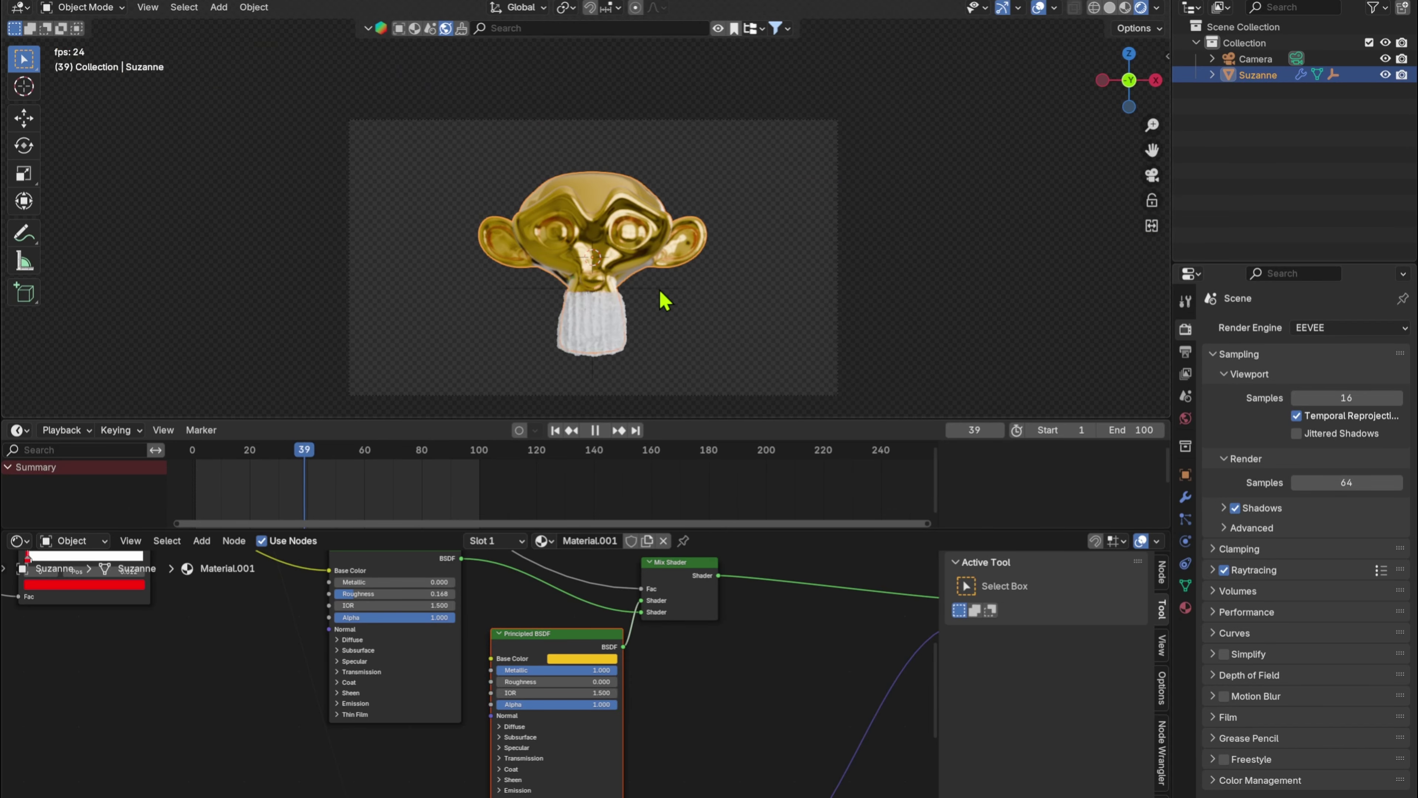
{"action": "key", "text": "g"}
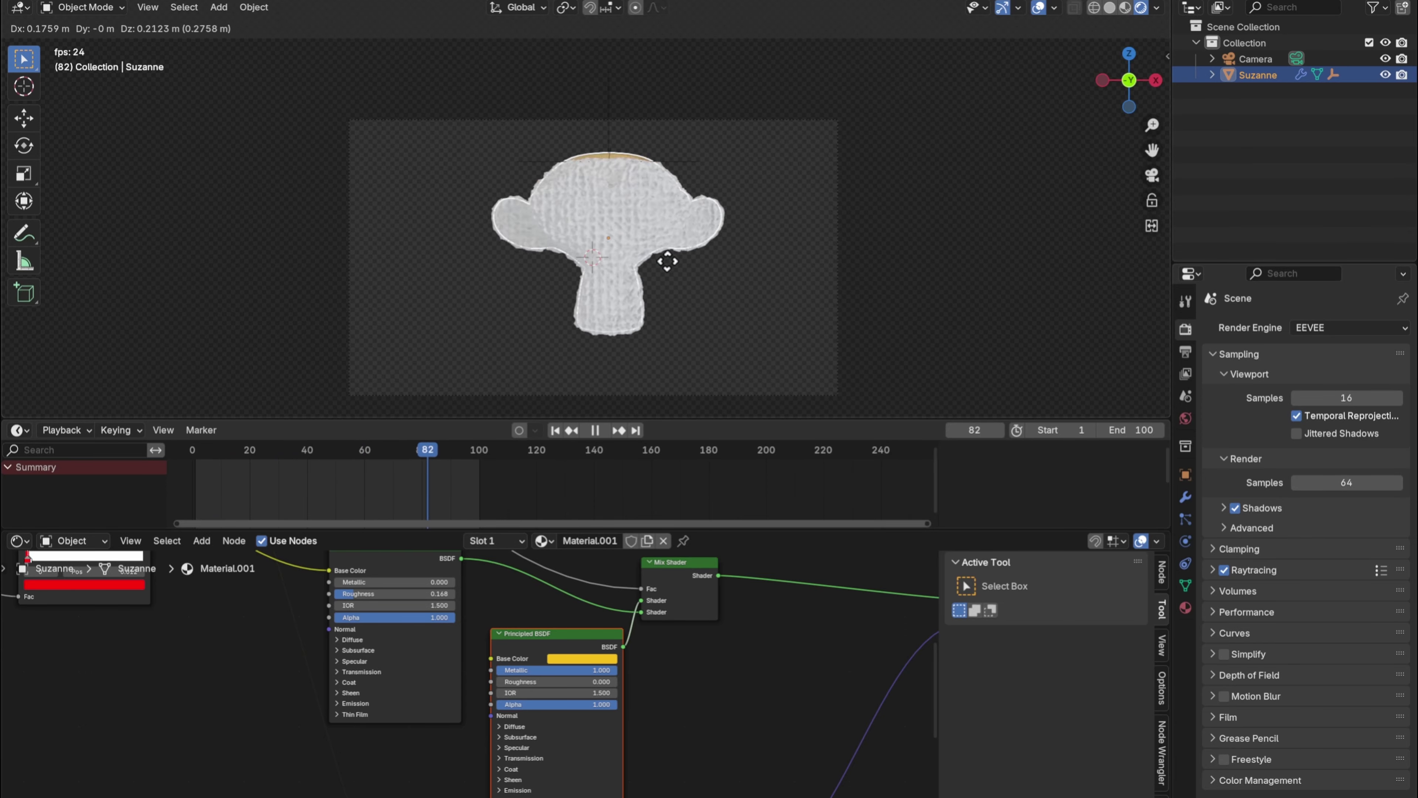
{"action": "right_click", "coordinate": [652, 270]}
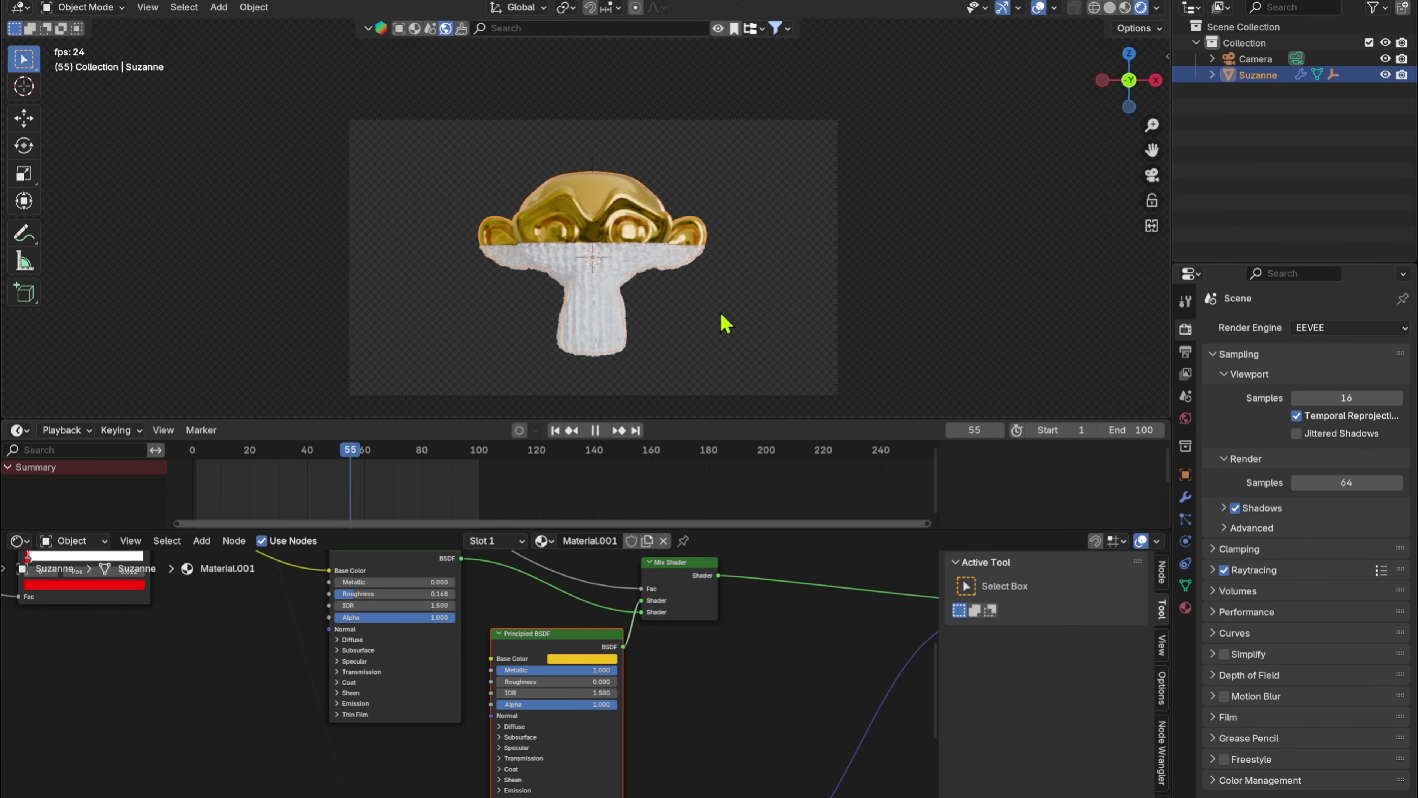
- Try rotating Suzanne about the global Z axis during playback and stop the animation
{"action": "key", "text": "r"}
{"action": "key", "text": "z"}
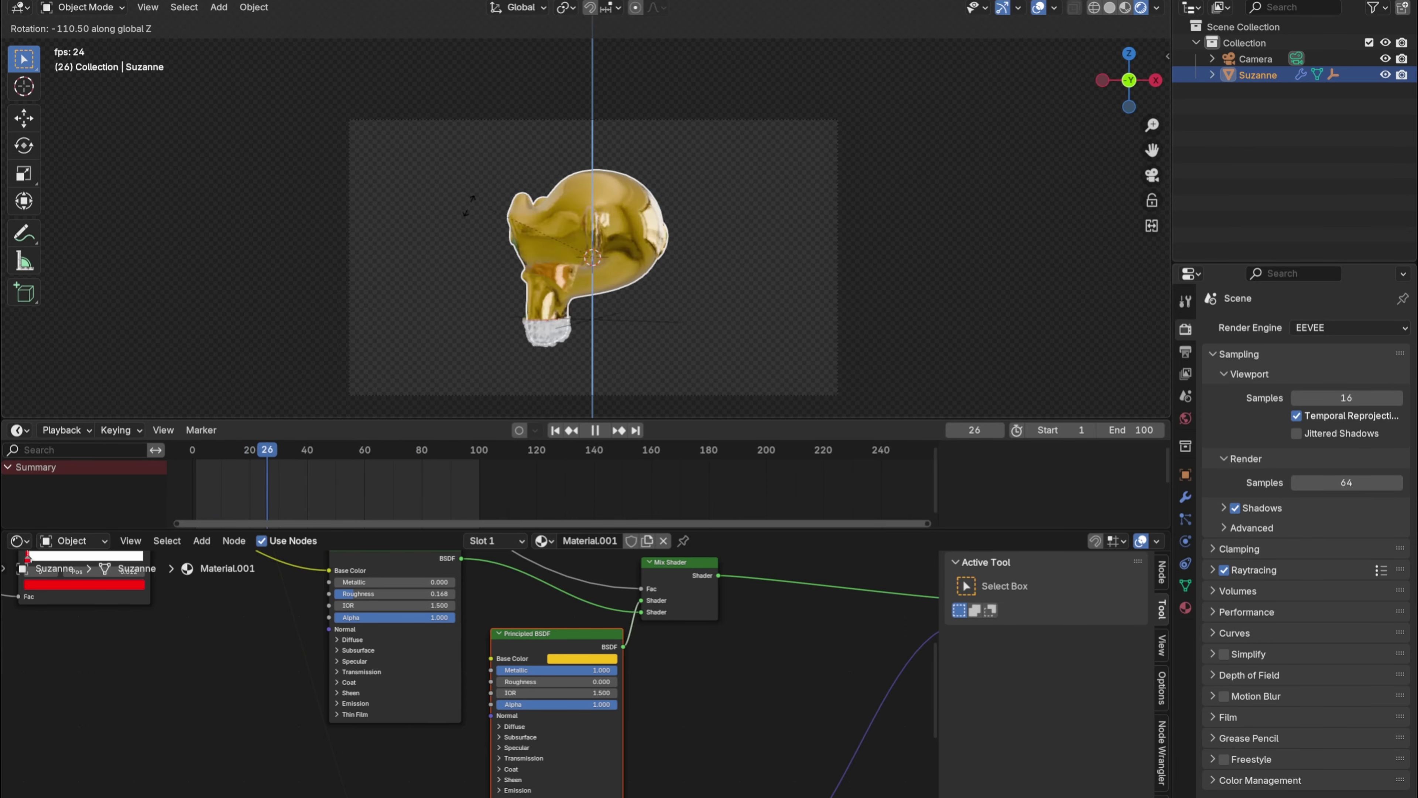
{"action": "right_click", "coordinate": [625, 182]}
{"action": "scroll", "coordinate": [670, 698], "scroll_direction": "down", "scroll_amount": 3}
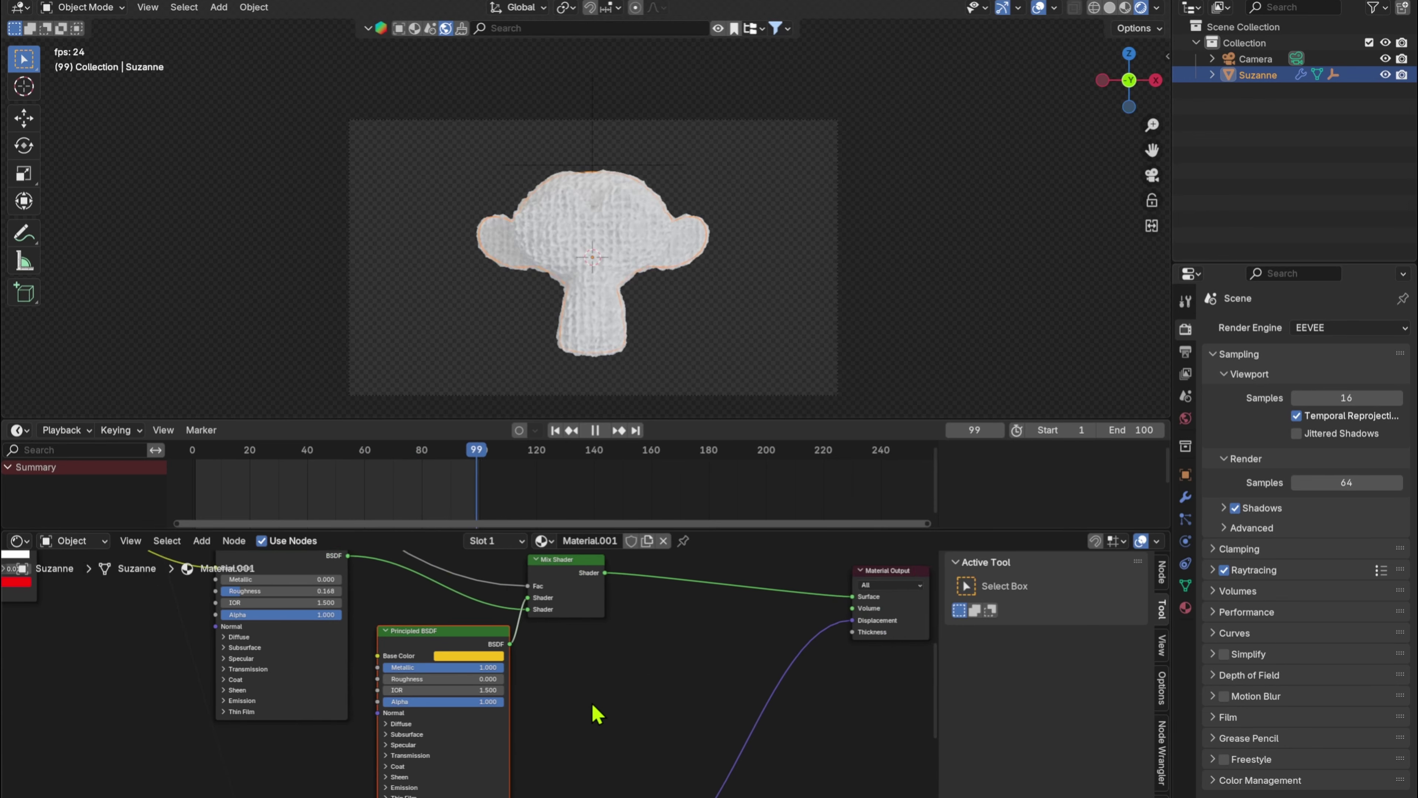
{"action": "scroll", "coordinate": [642, 679], "scroll_direction": "up", "scroll_amount": 3}
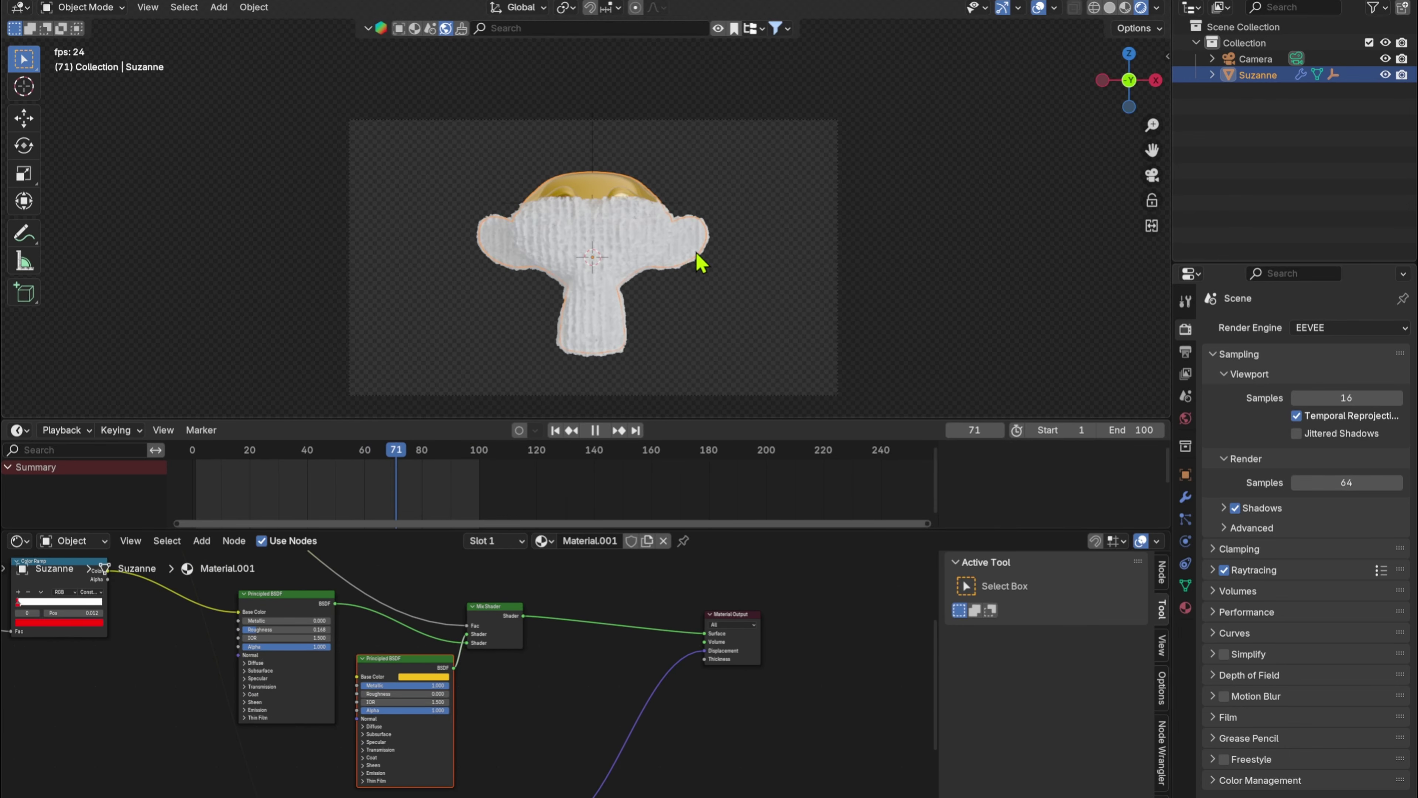
{"action": "key", "text": "space"}
- Go to frame 47 and render the image
{"action": "left_click", "coordinate": [42, 0]}
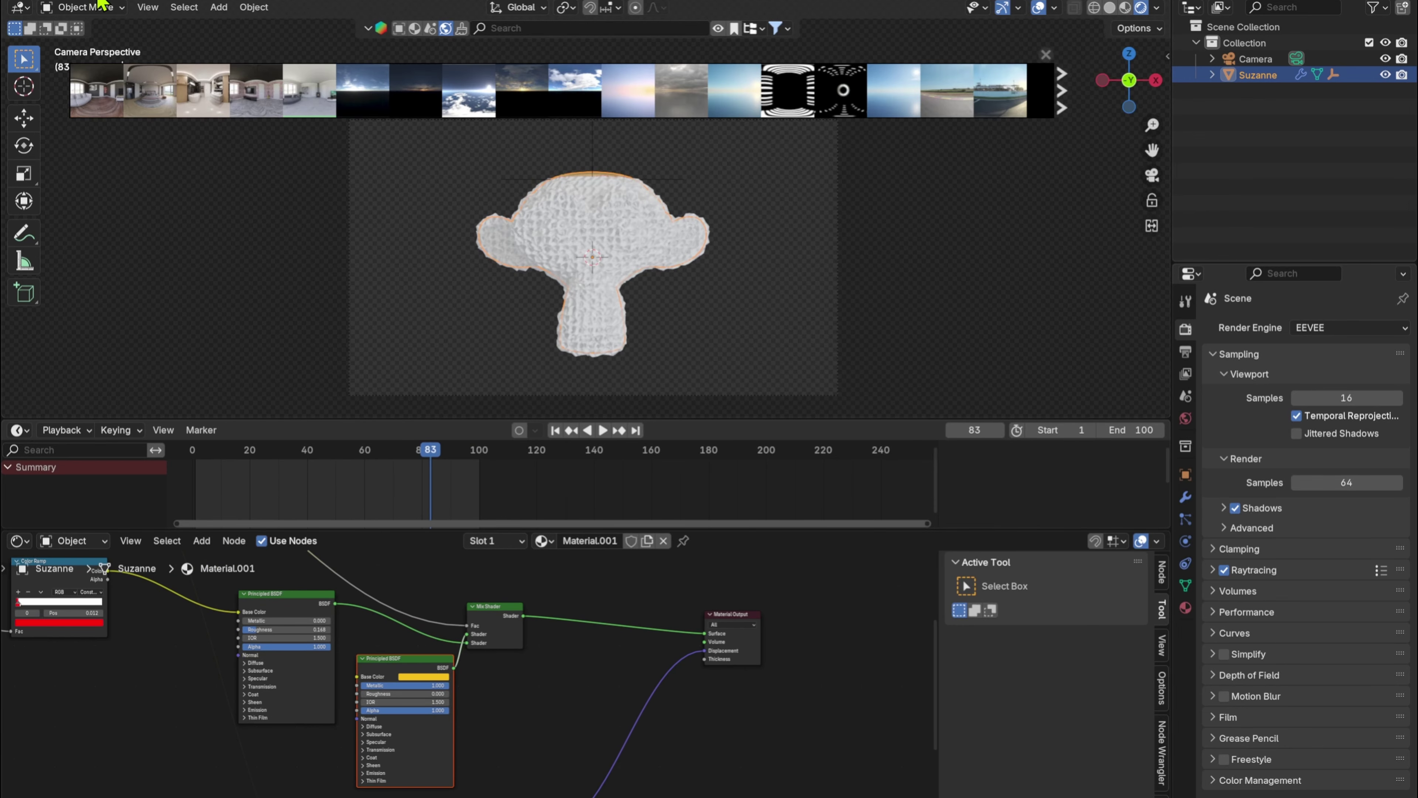
{"action": "mouse_move", "coordinate": [103, 1]}
{"action": "left_click", "coordinate": [160, 7]}
{"action": "left_click", "coordinate": [1075, 0]}
{"action": "left_click", "coordinate": [327, 450]}
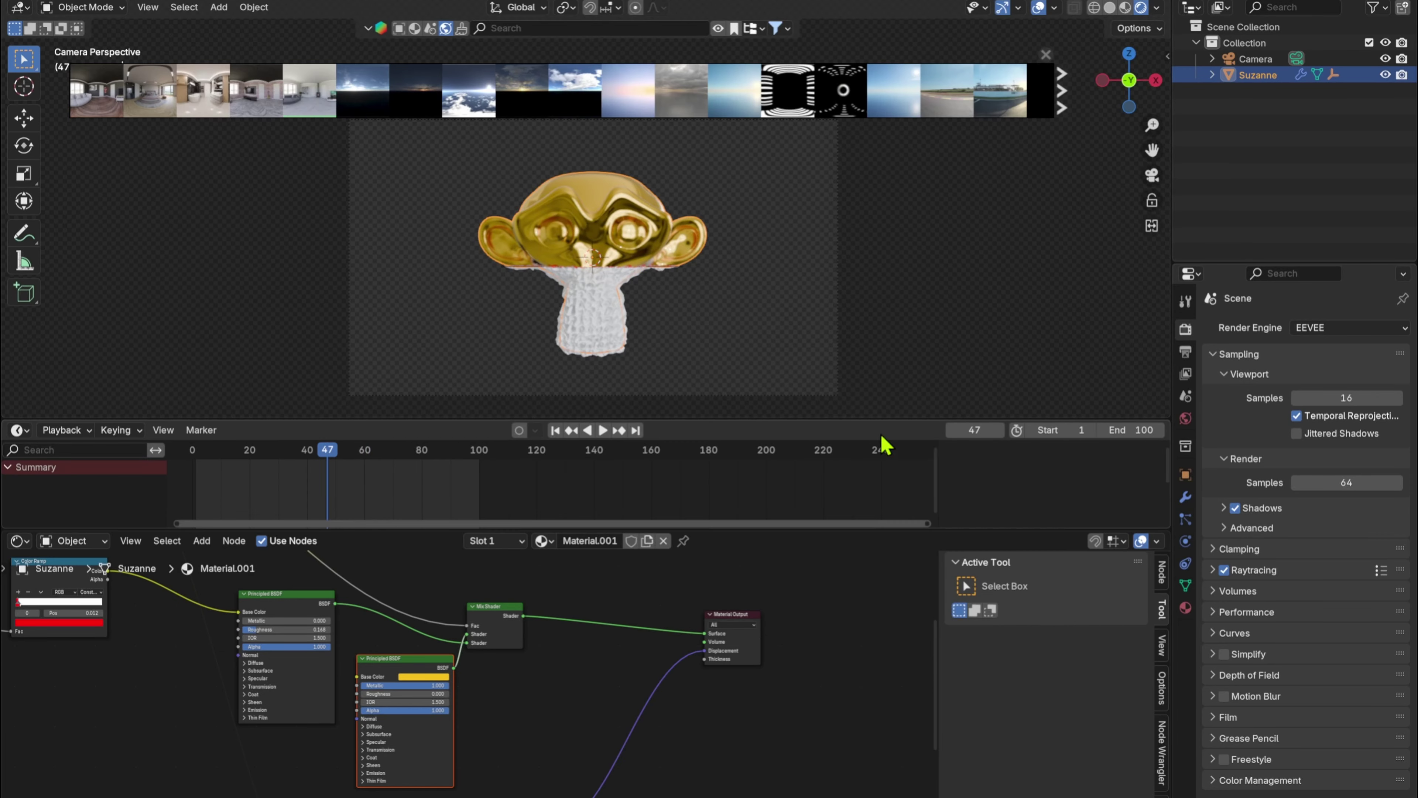
{"action": "left_click", "coordinate": [103, 1]}
{"action": "left_click", "coordinate": [151, 6]}
{"action": "left_click", "coordinate": [1075, 0]}
- Enable nodes in the compositor and spread the Render Layers and Composite nodes apart
{"action": "left_click", "coordinate": [731, 2]}
{"action": "left_click", "coordinate": [185, 8]}
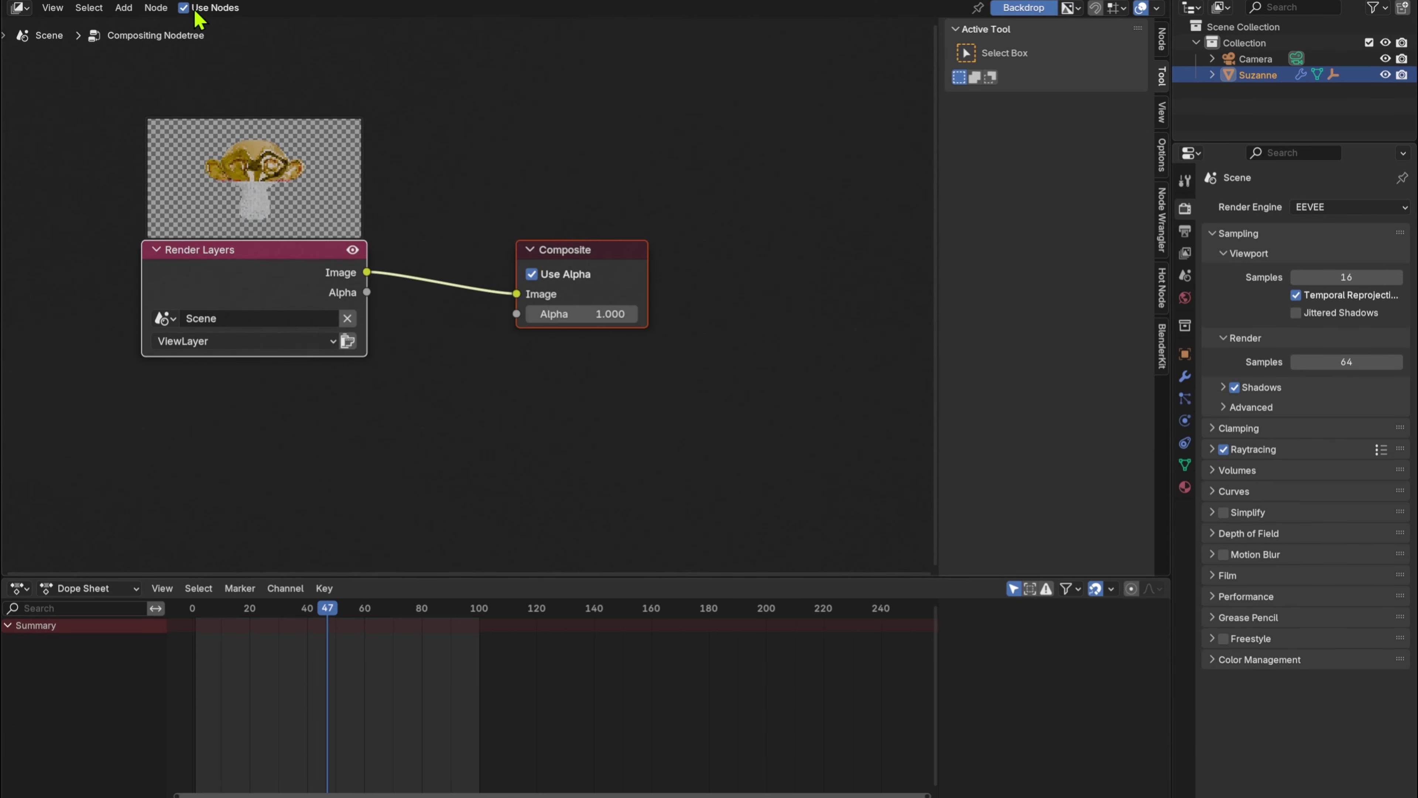
{"action": "left_click_drag", "start_coordinate": [611, 255], "coordinate": [798, 343]}
{"action": "left_click_drag", "start_coordinate": [293, 286], "coordinate": [170, 331]}
- Add an Alpha Over node on the link between Render Layers and Composite
{"action": "key", "text": "shift+a"}
{"action": "left_click", "coordinate": [485, 167]}
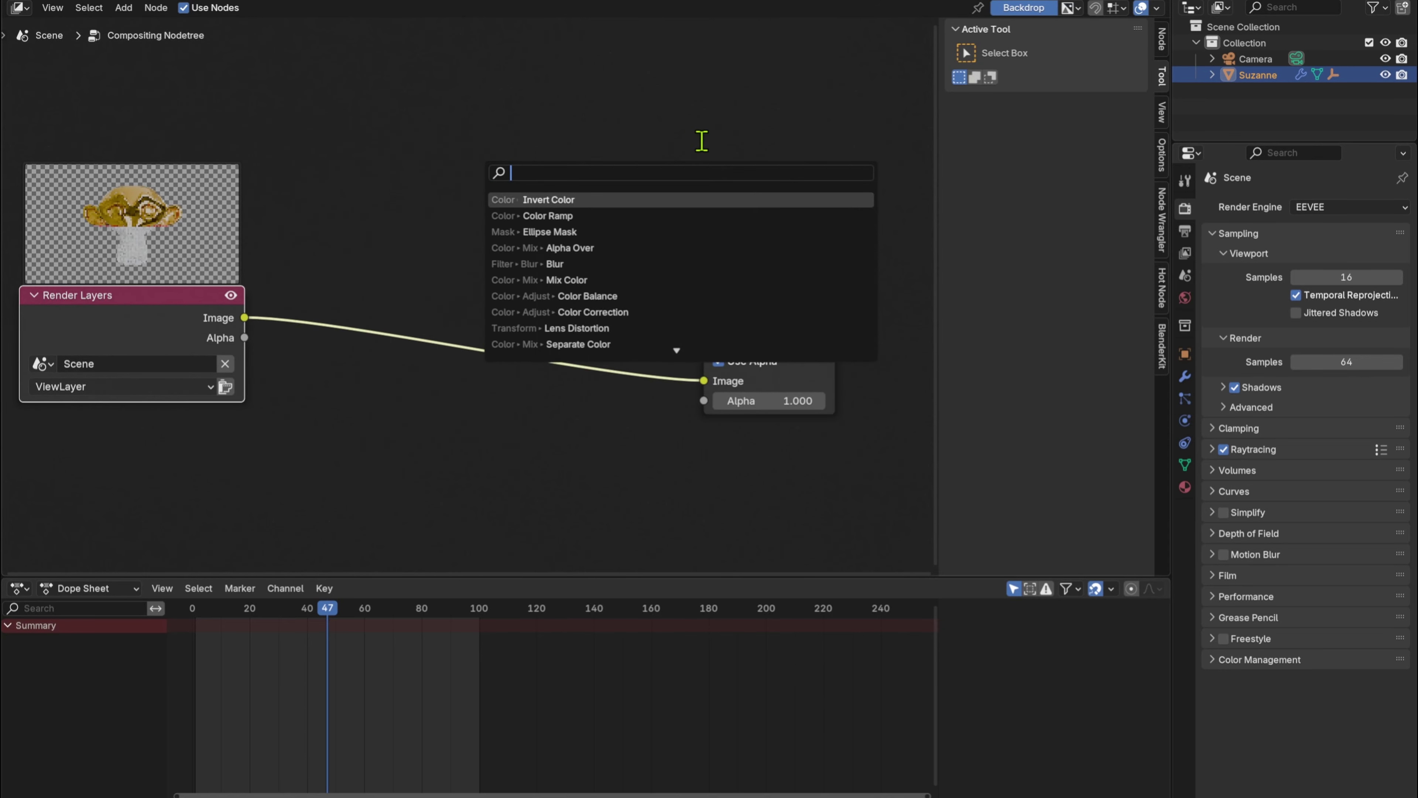
{"action": "type", "text": "alp"}
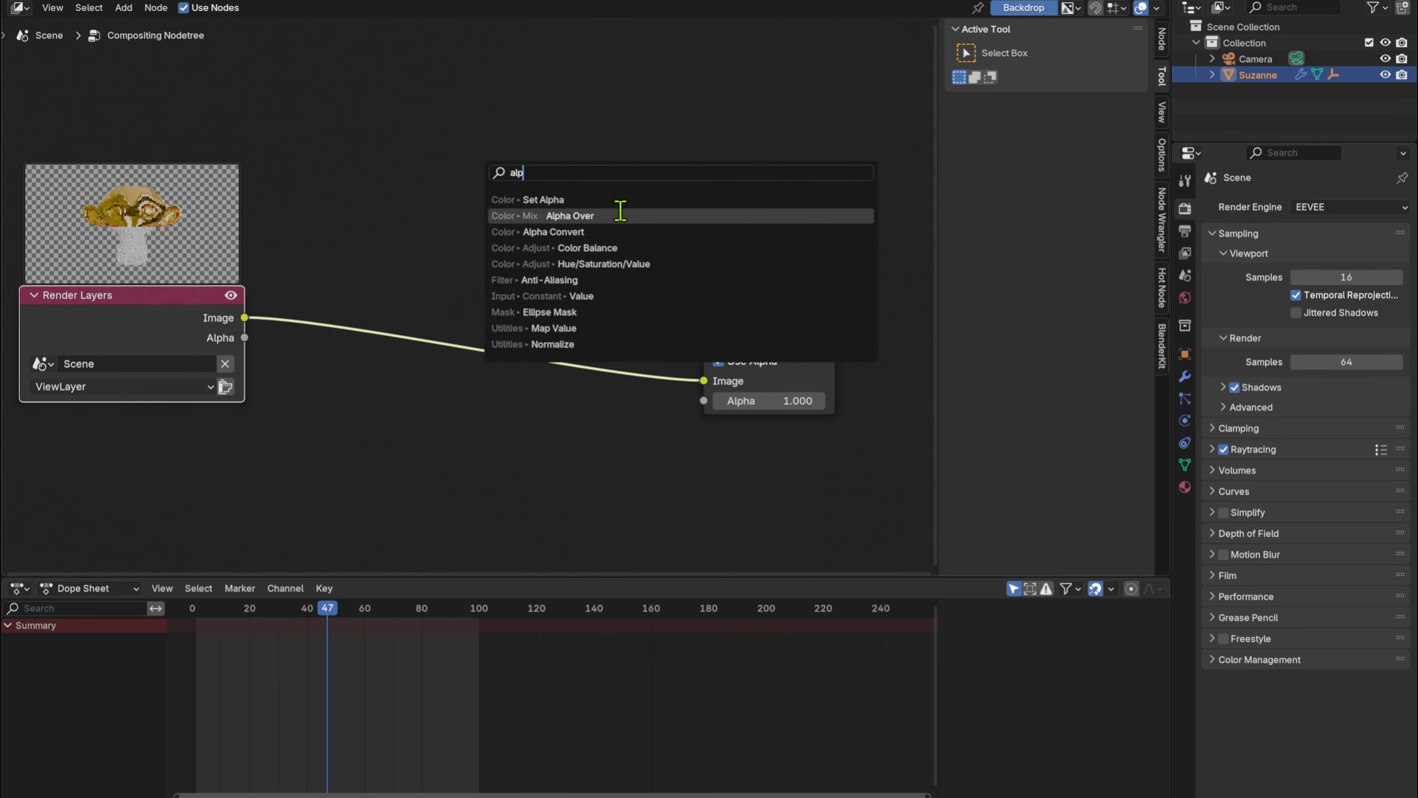
{"action": "left_click", "coordinate": [567, 216]}
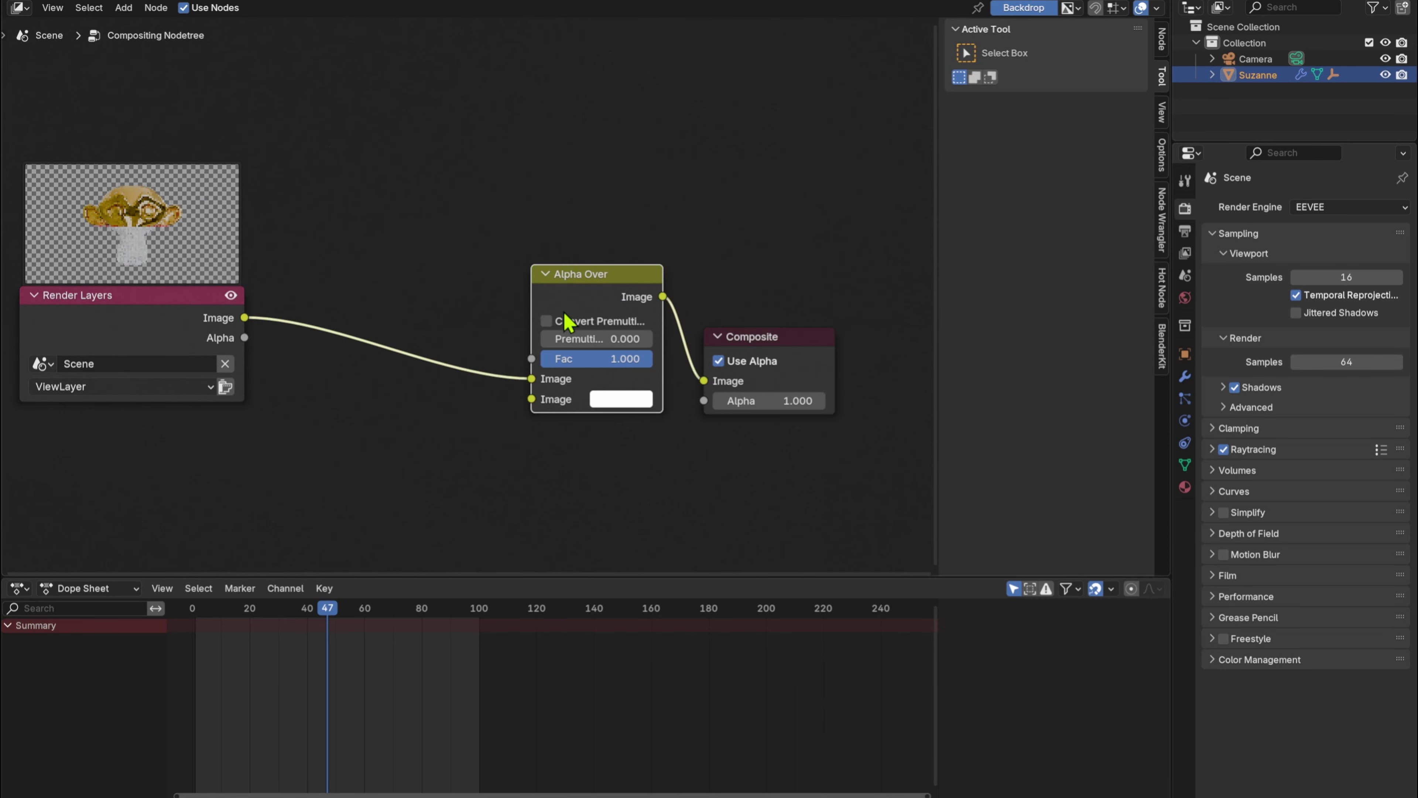
- Preview the Alpha Over node with a Viewer and move the render's link to its second image input
{"action": "left_click", "coordinate": [579, 304]}
{"action": "left_click", "coordinate": [559, 304], "text": "ctrl+shift"}
{"action": "left_click_drag", "start_coordinate": [715, 293], "coordinate": [821, 218]}
{"action": "left_click_drag", "start_coordinate": [439, 383], "coordinate": [438, 403]}
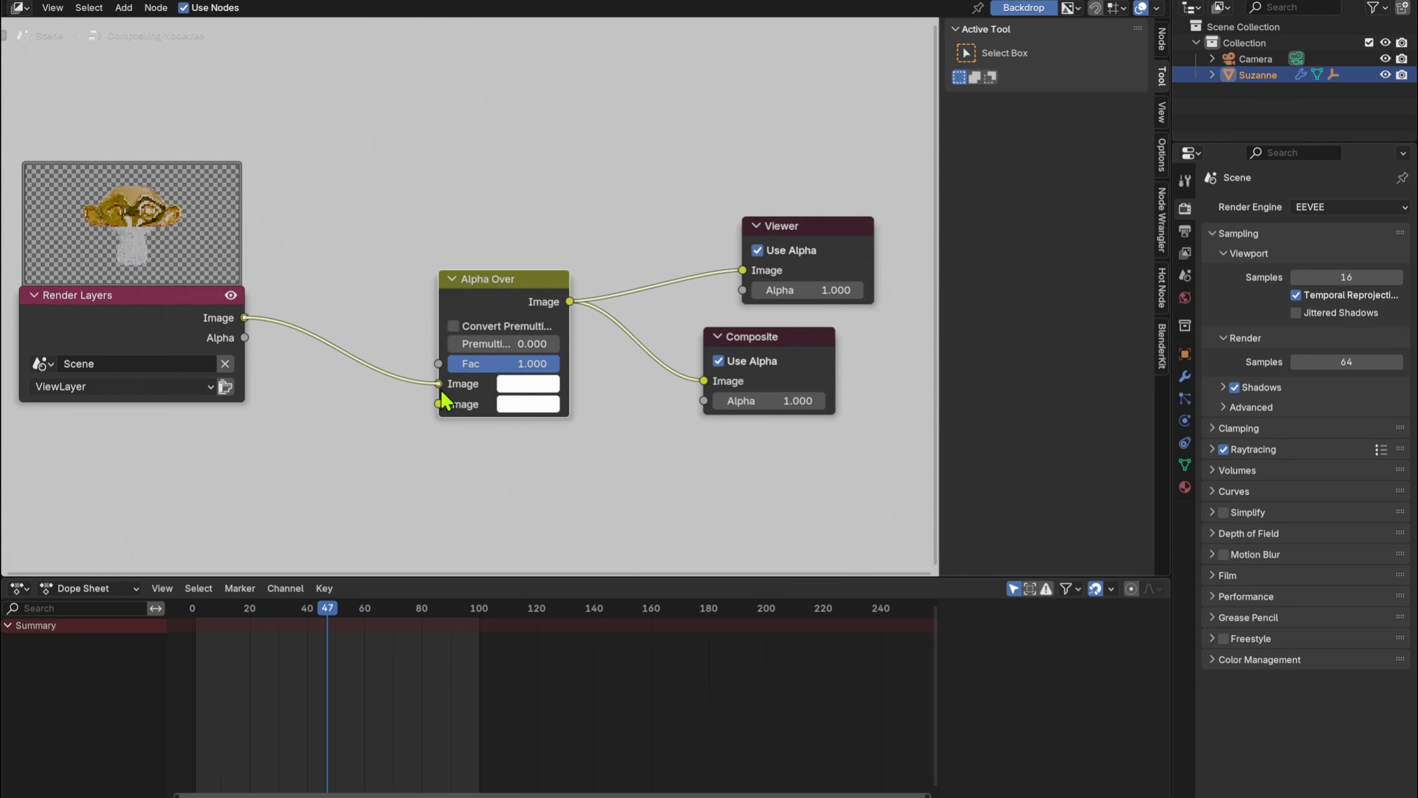
- Set the Alpha Over node's background image colour to a soft green
{"action": "left_click", "coordinate": [523, 392]}
{"action": "mouse_move", "coordinate": [598, 151]}
{"action": "left_mouse_down"}
{"action": "mouse_move", "coordinate": [506, 158]}
{"action": "mouse_move", "coordinate": [509, 174]}
{"action": "mouse_move", "coordinate": [650, 182]}
{"action": "mouse_move", "coordinate": [523, 186]}
{"action": "mouse_move", "coordinate": [547, 146]}
{"action": "mouse_move", "coordinate": [573, 139]}
{"action": "mouse_move", "coordinate": [550, 141]}
{"action": "left_mouse_up"}
{"action": "left_click", "coordinate": [583, 161]}
{"action": "left_click", "coordinate": [527, 386]}
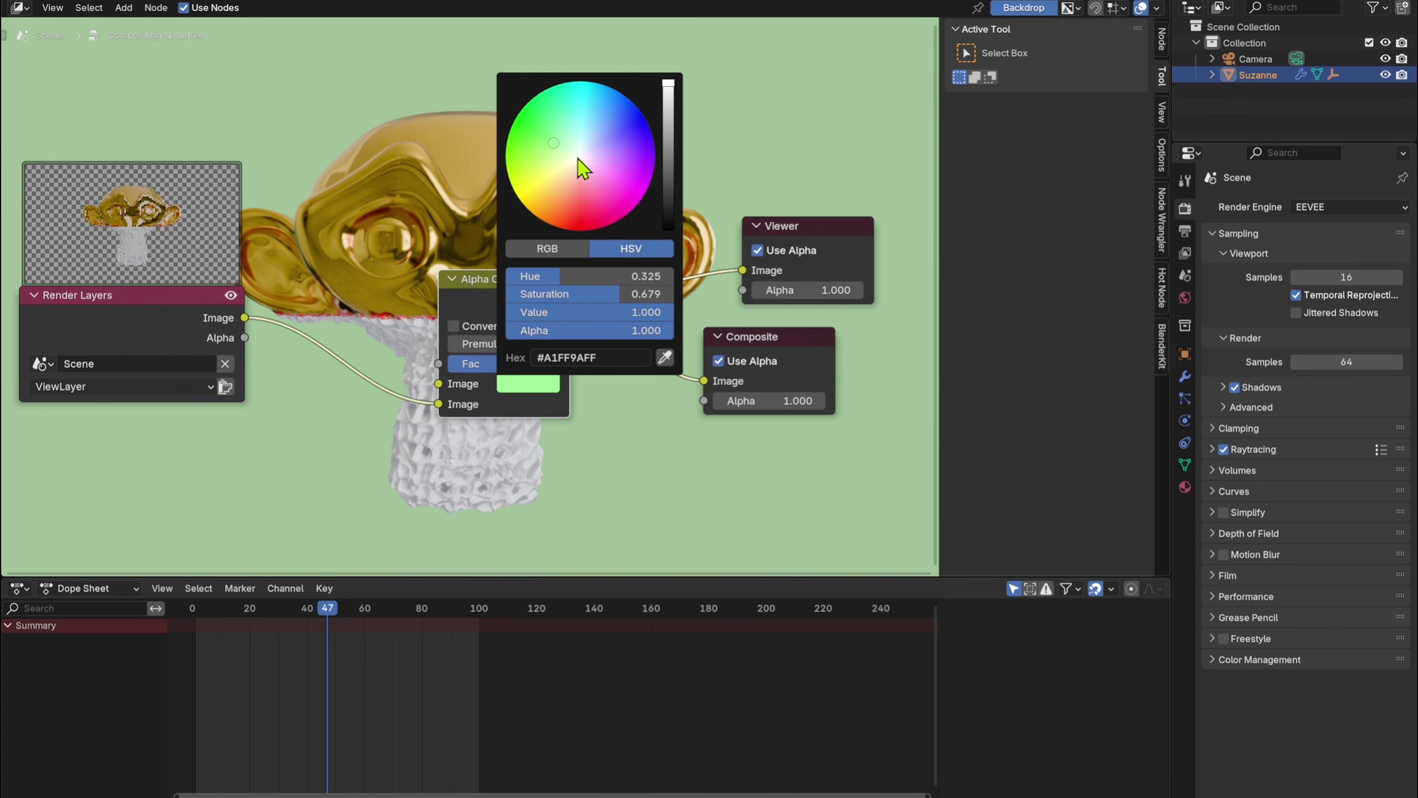
{"action": "scroll", "coordinate": [579, 159], "scroll_direction": "down", "scroll_amount": 5}
{"action": "middle_click_drag", "start_coordinate": [412, 291], "coordinate": [410, 457]}
{"action": "key", "text": "v"}
{"action": "key", "text": "v"}
{"action": "key", "text": "v"}
{"action": "key", "text": "v"}
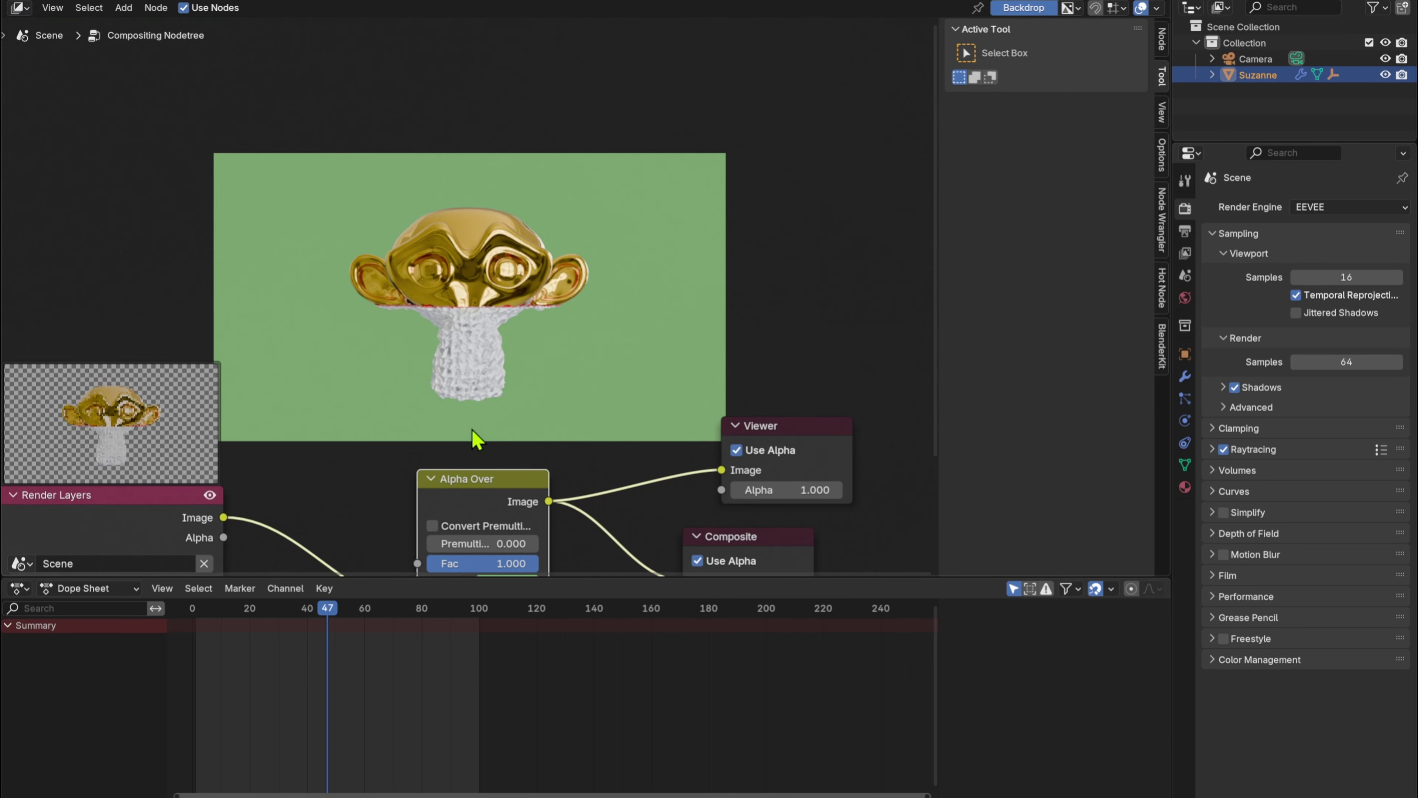
- Move the Render Layers node farther away from the Alpha Over node
{"action": "middle_click_drag", "start_coordinate": [608, 445], "coordinate": [365, 276]}
{"action": "middle_click_drag", "start_coordinate": [206, 226], "coordinate": [687, 309]}
{"action": "left_click_drag", "start_coordinate": [332, 454], "coordinate": [3, 457]}
{"action": "middle_click_drag", "start_coordinate": [435, 401], "coordinate": [574, 464]}
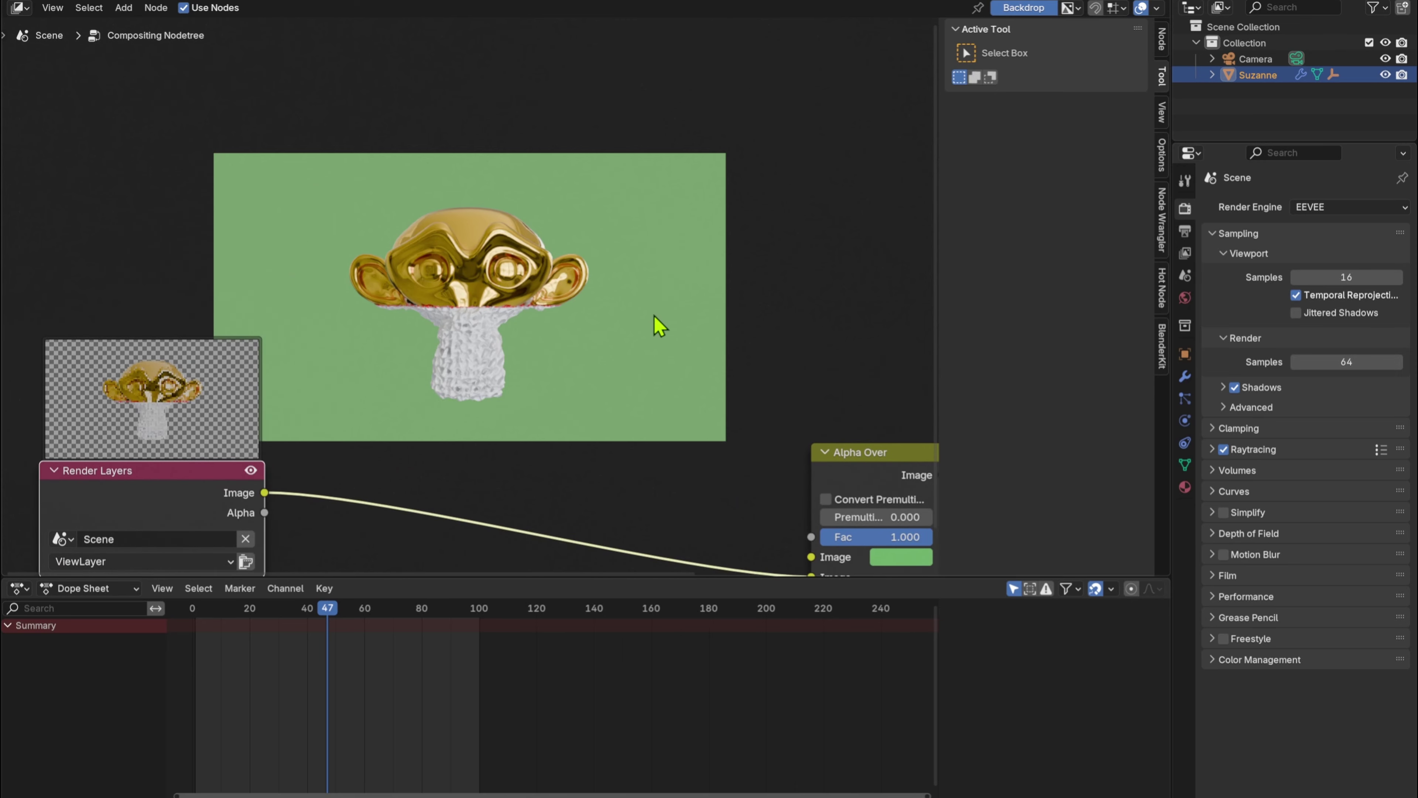
{"action": "middle_click_drag", "start_coordinate": [642, 329], "coordinate": [467, 262]}
- Add an Ellipse Mask node and preview it in the Viewer
{"action": "key", "text": "shift+a"}
{"action": "left_click", "coordinate": [474, 246]}
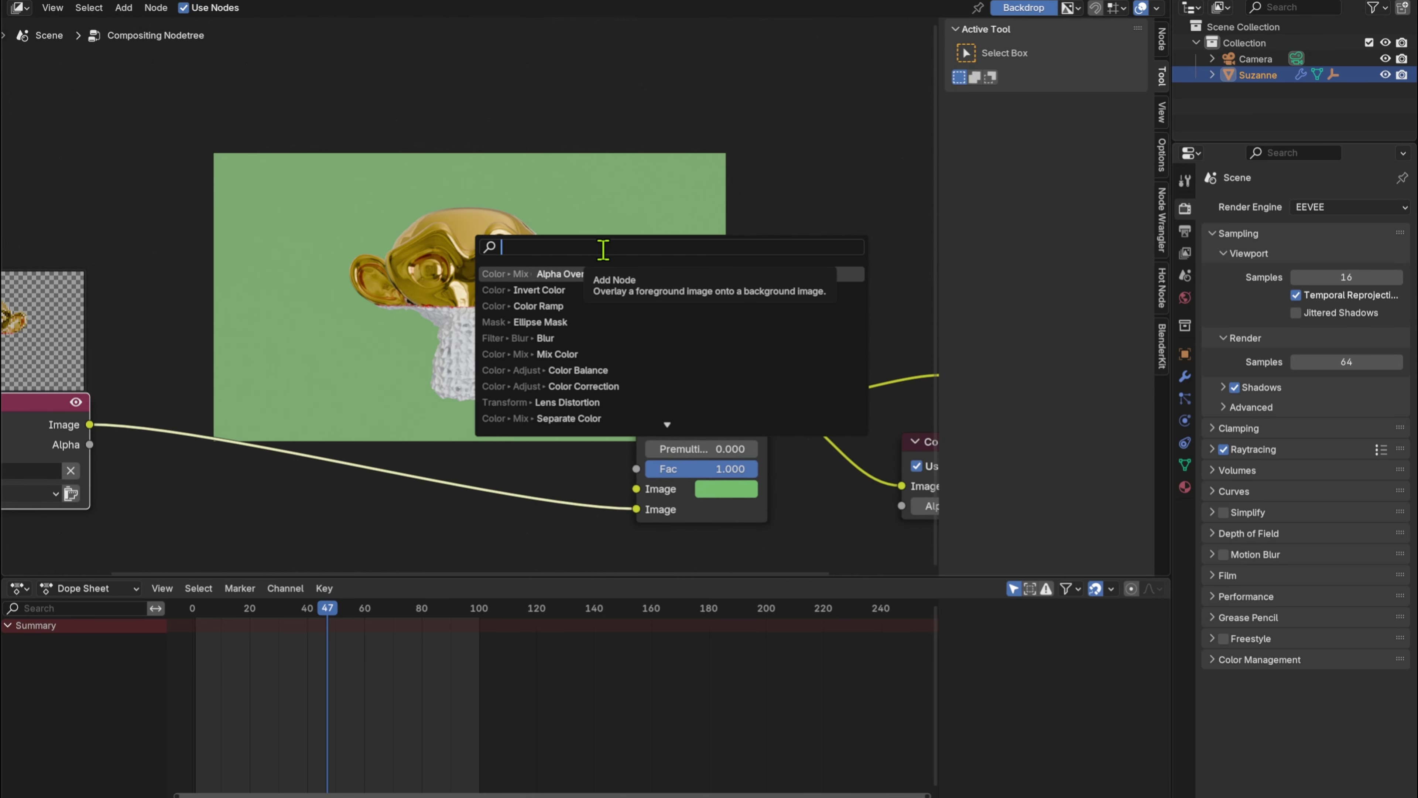
{"action": "left_click", "coordinate": [564, 322]}
{"action": "left_click", "coordinate": [232, 499]}
{"action": "middle_click_drag", "start_coordinate": [233, 499], "coordinate": [381, 376]}
{"action": "left_click", "coordinate": [507, 409], "text": "ctrl+shift"}
- Enlarge the ellipse mask to a width of 0.967 and a height of 0.520
{"action": "left_click_drag", "start_coordinate": [459, 455], "coordinate": [587, 455]}
{"action": "scroll", "coordinate": [609, 427], "scroll_direction": "down", "scroll_amount": 1}
{"action": "middle_click_drag", "start_coordinate": [609, 427], "coordinate": [674, 485]}
{"action": "left_click_drag", "start_coordinate": [619, 492], "coordinate": [621, 492]}
{"action": "scroll", "coordinate": [600, 458], "scroll_direction": "down", "scroll_amount": 2}
{"action": "middle_click_drag", "start_coordinate": [600, 459], "coordinate": [501, 398]}
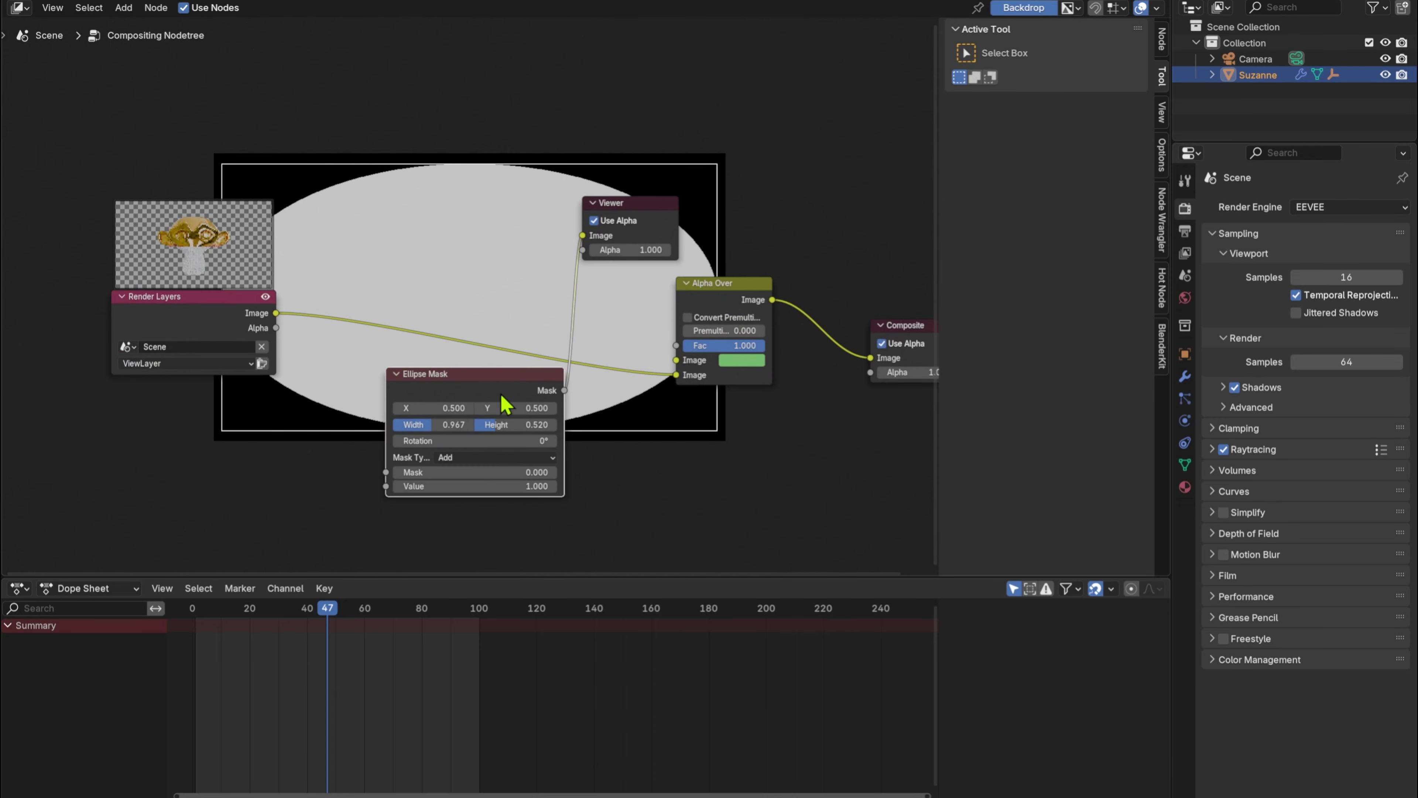
- Add a Blur node after the Ellipse Mask and set its X and Y size to 166
{"action": "left_click_drag", "start_coordinate": [502, 398], "coordinate": [371, 472]}
{"action": "key", "text": "shift+a"}
{"action": "type", "text": "blu"}
{"action": "key", "text": "Return"}
{"action": "left_click", "coordinate": [479, 393]}
{"action": "left_click_drag", "start_coordinate": [525, 506], "coordinate": [1180, 518]}
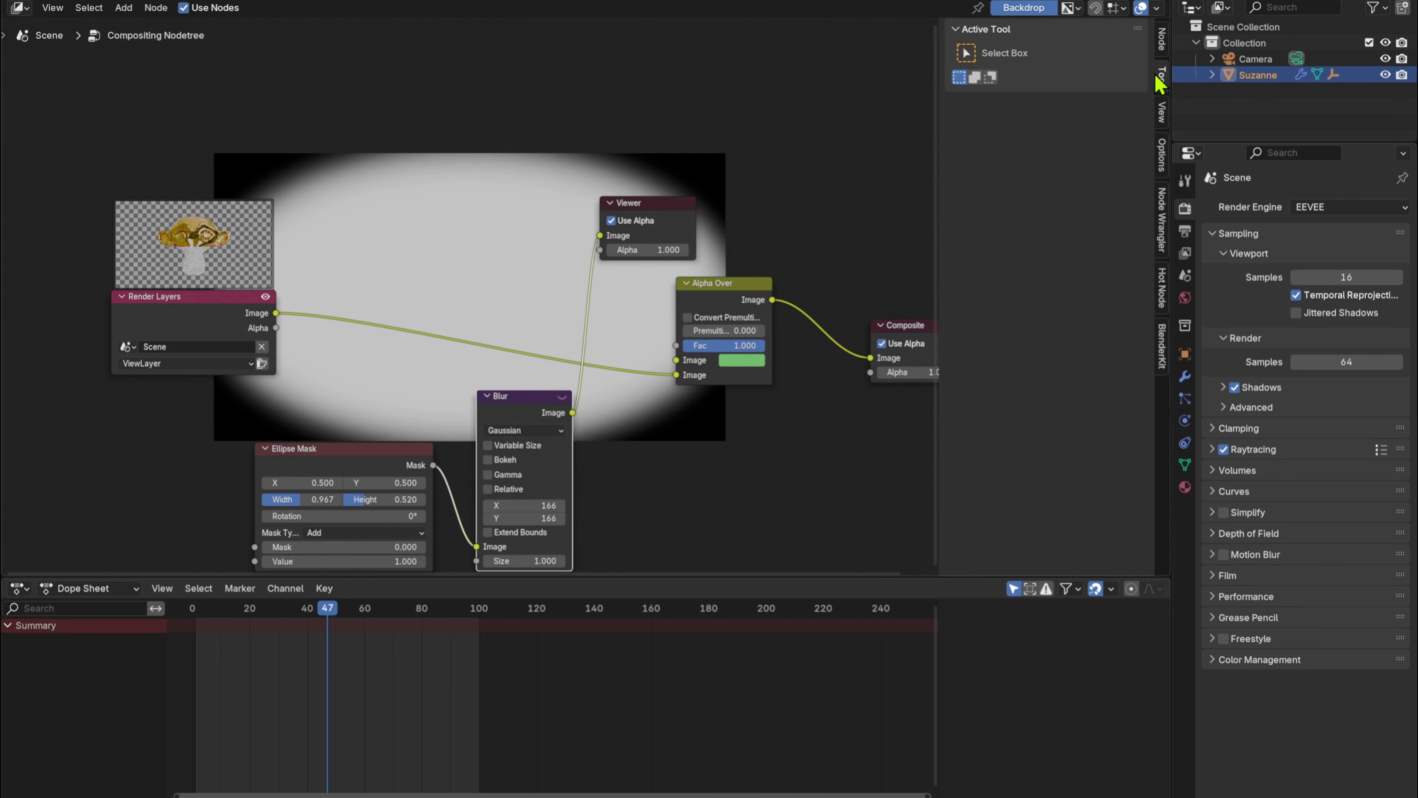
- Set the compositor's performance device to GPU
{"action": "left_click", "coordinate": [1162, 108]}
{"action": "left_click", "coordinate": [1160, 41]}
{"action": "left_click", "coordinate": [1162, 150]}
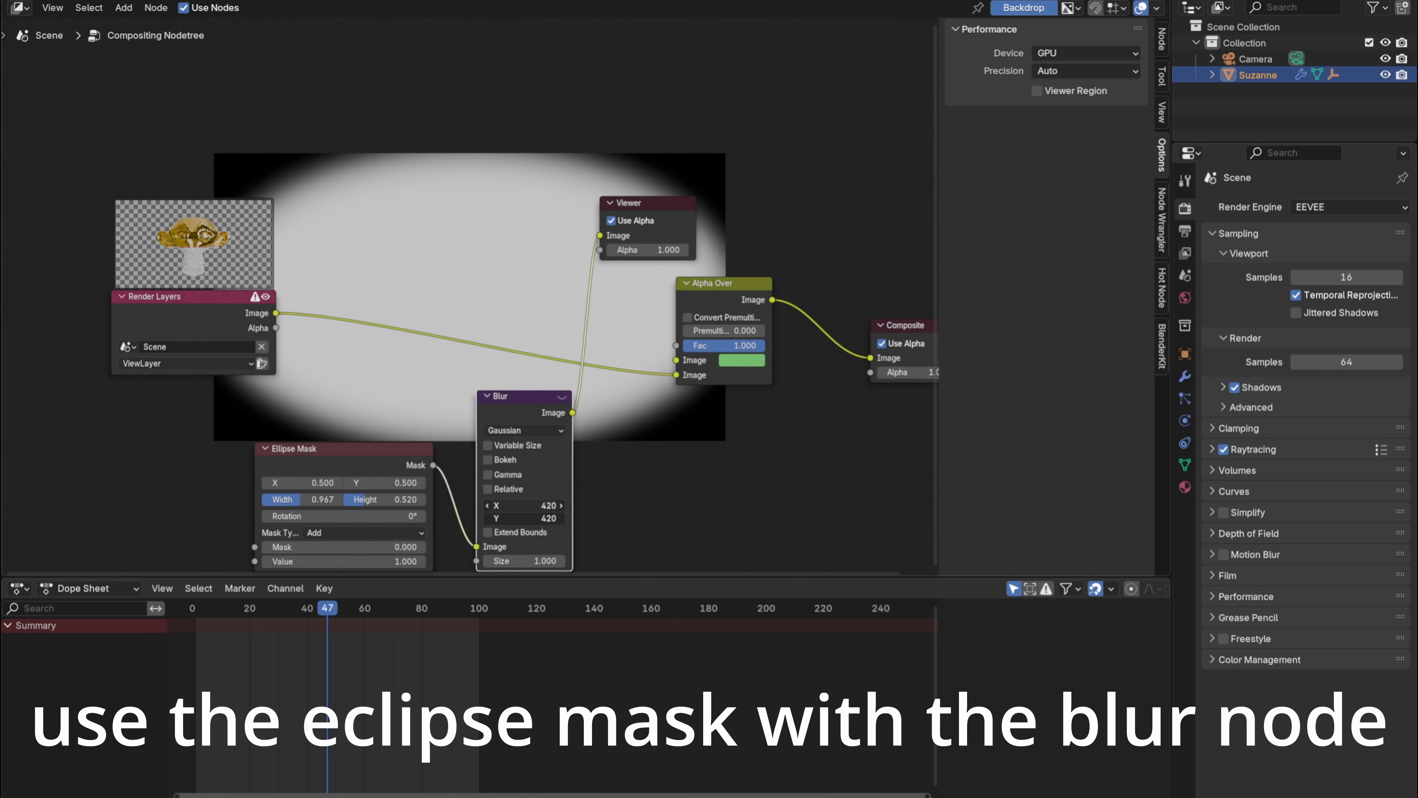
- Set the Blur node's X and Y size to 395 and move the mask and blur nodes aside together
{"action": "left_click_drag", "start_coordinate": [525, 506], "coordinate": [503, 518]}
{"action": "left_click_drag", "start_coordinate": [284, 393], "coordinate": [559, 491]}
{"action": "left_click_drag", "start_coordinate": [525, 396], "coordinate": [398, 425]}
- Feed the blurred mask into the Alpha Over factor and preview Alpha Over in the Viewer placed above Composite
{"action": "key", "text": "shift+a"}
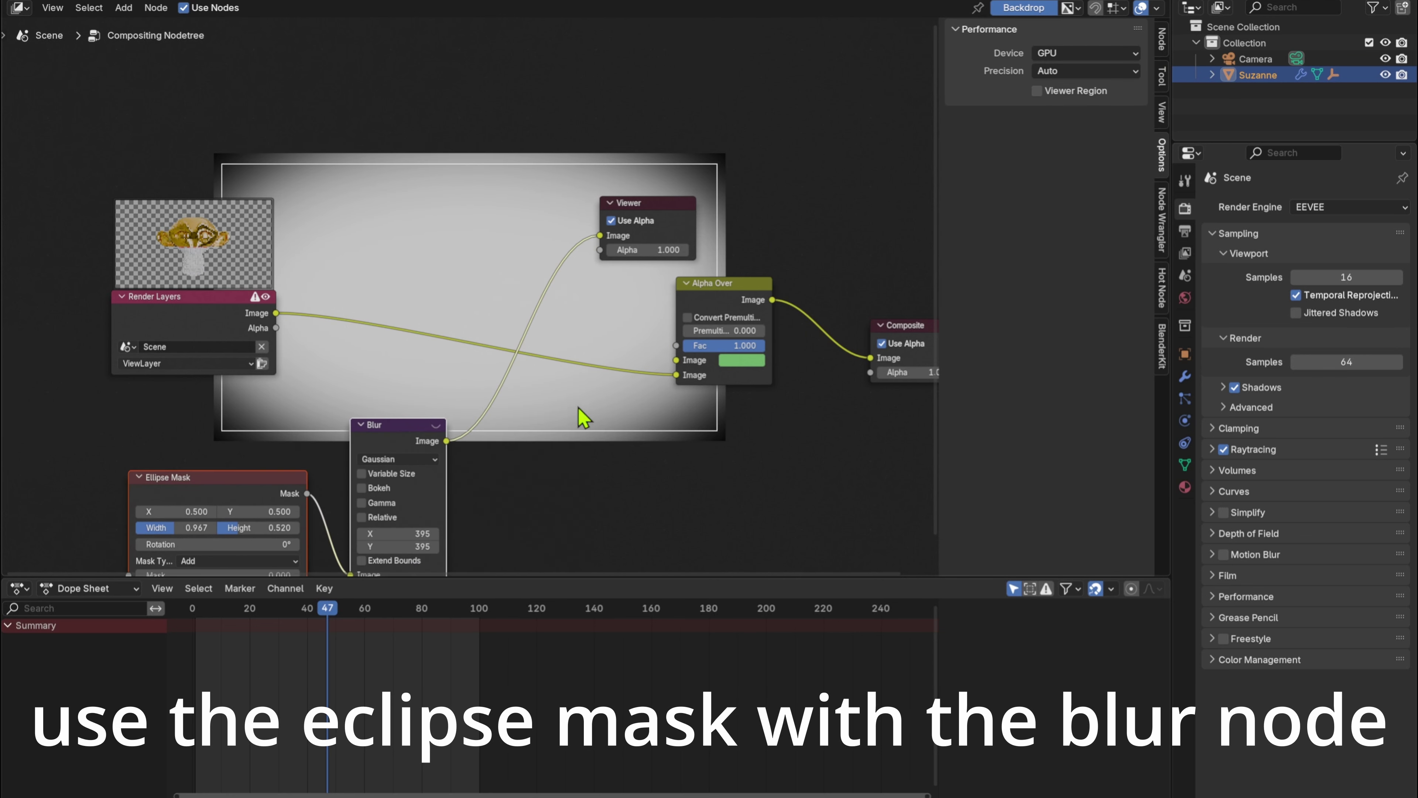
{"action": "key", "text": "shift+a"}
{"action": "key", "text": "Escape"}
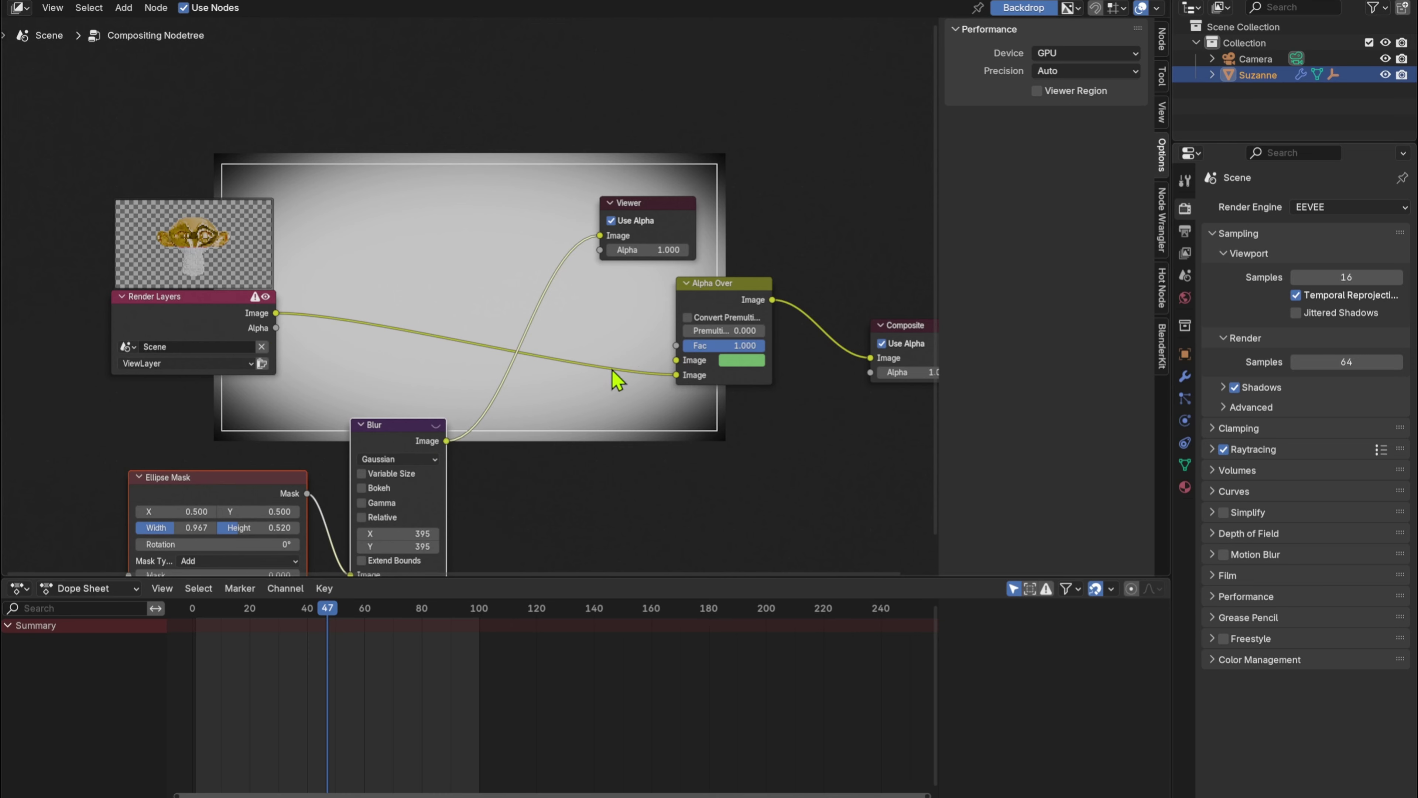
{"action": "left_click_drag", "start_coordinate": [642, 210], "coordinate": [863, 263]}
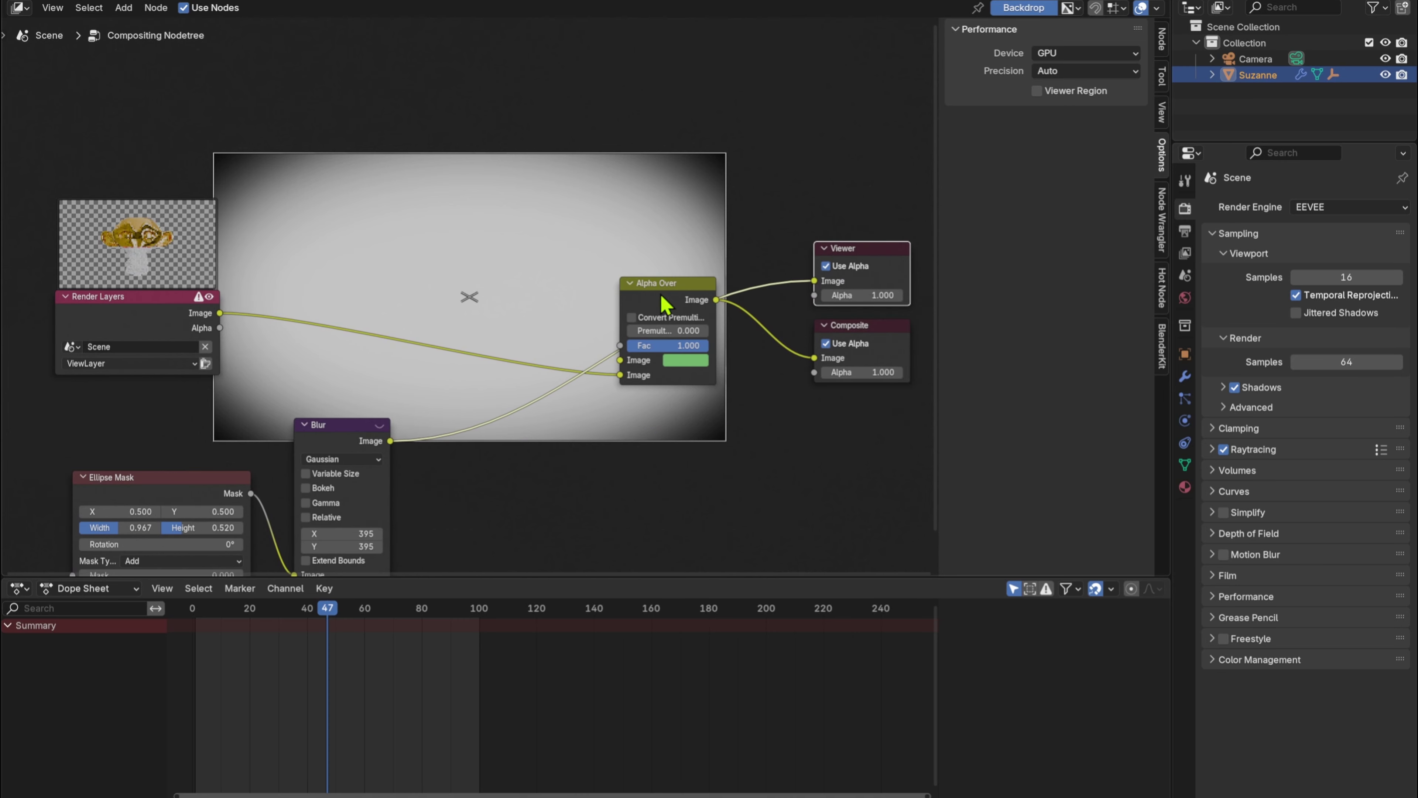
- Detach the Blur from Alpha Over's factor while keeping Alpha Over in the Viewer, and clear space between Alpha Over and the stacked output nodes
{"action": "left_click_drag", "start_coordinate": [660, 293], "coordinate": [631, 295]}
{"action": "left_click", "coordinate": [624, 293], "text": "ctrl+shift"}
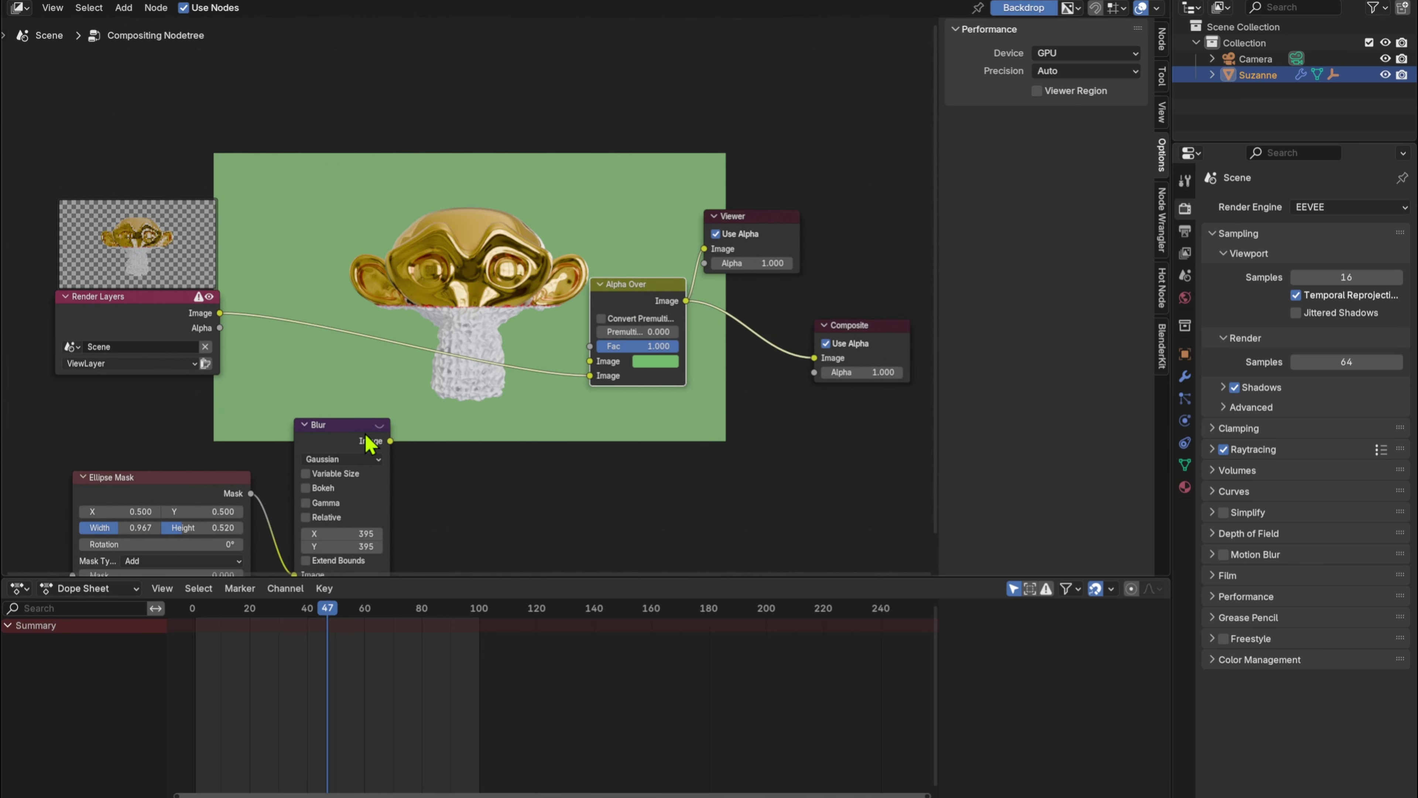
{"action": "left_click_drag", "start_coordinate": [365, 435], "coordinate": [492, 472]}
{"action": "left_click_drag", "start_coordinate": [168, 487], "coordinate": [288, 487]}
{"action": "middle_click_drag", "start_coordinate": [629, 387], "coordinate": [491, 356]}
{"action": "left_click_drag", "start_coordinate": [511, 248], "coordinate": [383, 230]}
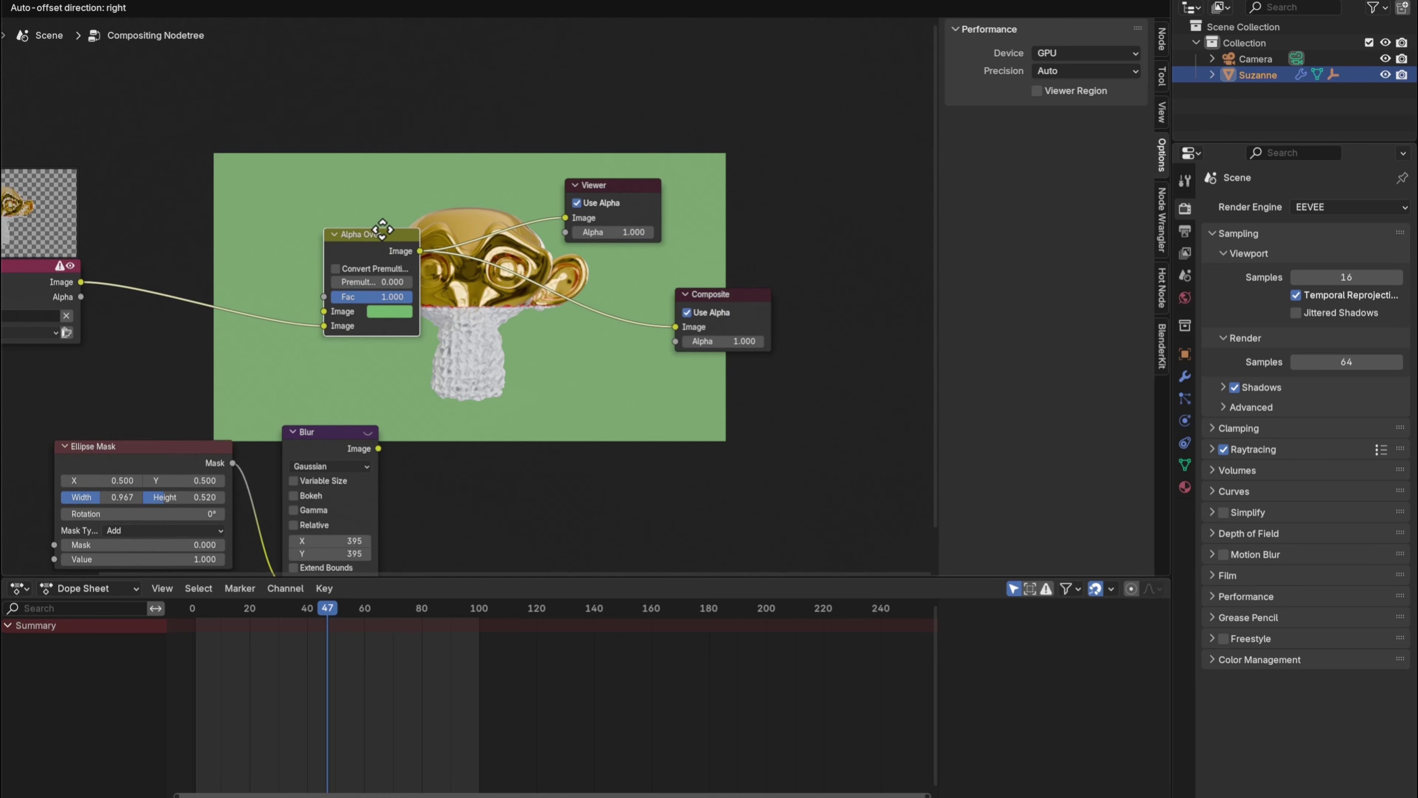
{"action": "left_click_drag", "start_coordinate": [633, 194], "coordinate": [744, 233]}
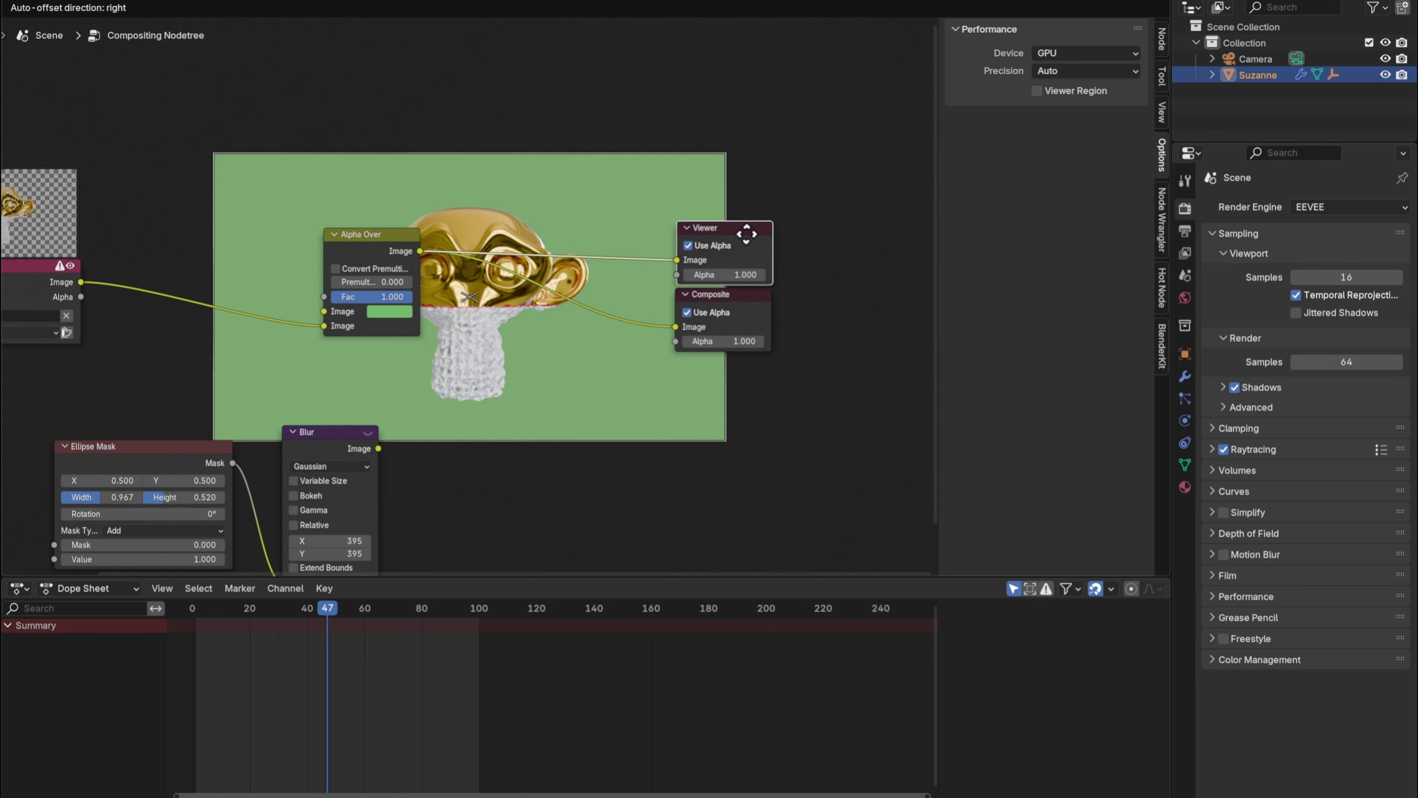
- Combine Alpha Over and the Blur with a Mix node feeding the Viewer and Composite, and expand the node beside Alpha Over
{"action": "middle_click_drag", "start_coordinate": [463, 283], "coordinate": [548, 288]}
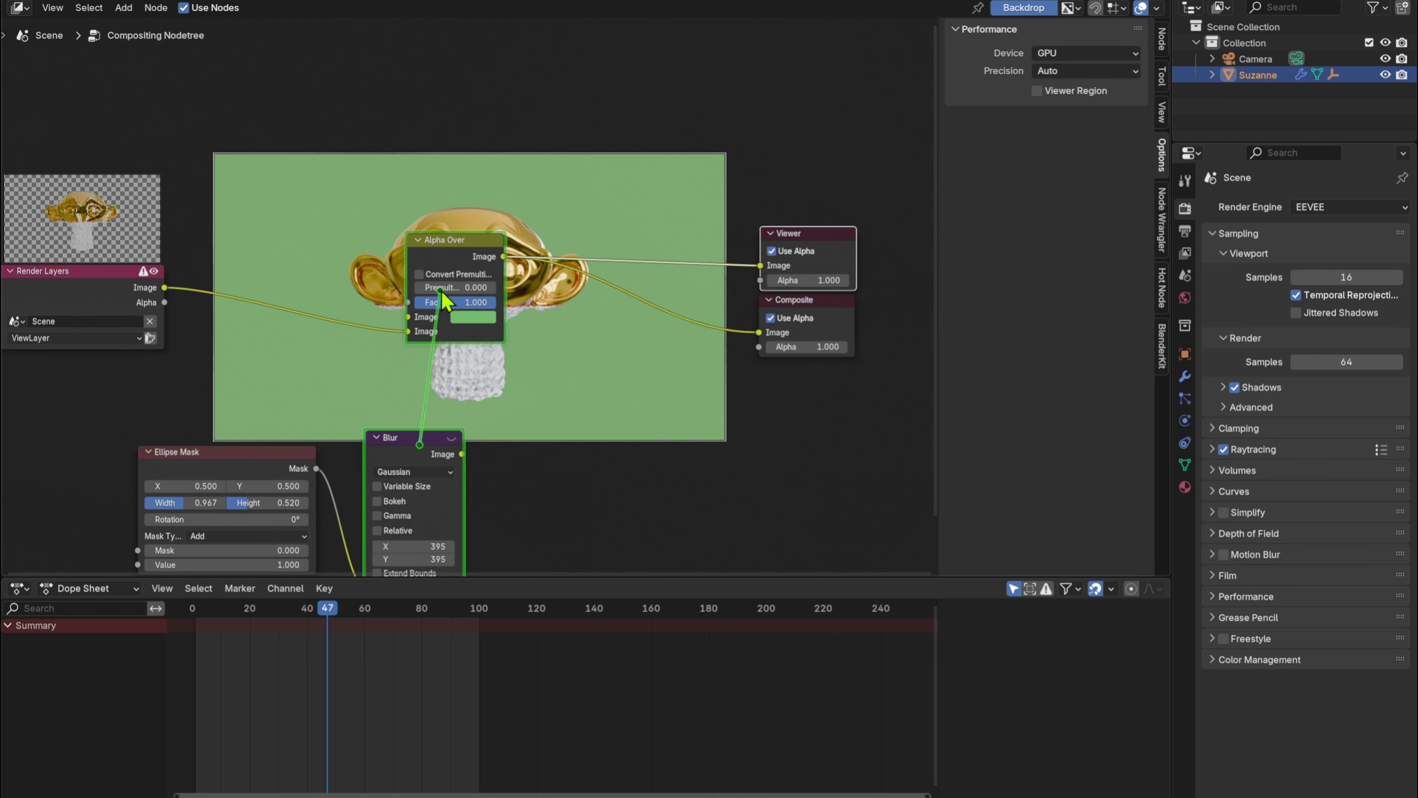
{"action": "right_click_drag", "start_coordinate": [441, 291], "coordinate": [443, 291], "text": "ctrl+shift"}
{"action": "mouse_move", "coordinate": [634, 390]}
{"action": "left_mouse_down"}
{"action": "mouse_move", "coordinate": [633, 308]}
{"action": "mouse_move", "coordinate": [552, 353]}
{"action": "mouse_move", "coordinate": [634, 352]}
{"action": "left_mouse_up"}
{"action": "key", "text": "h"}
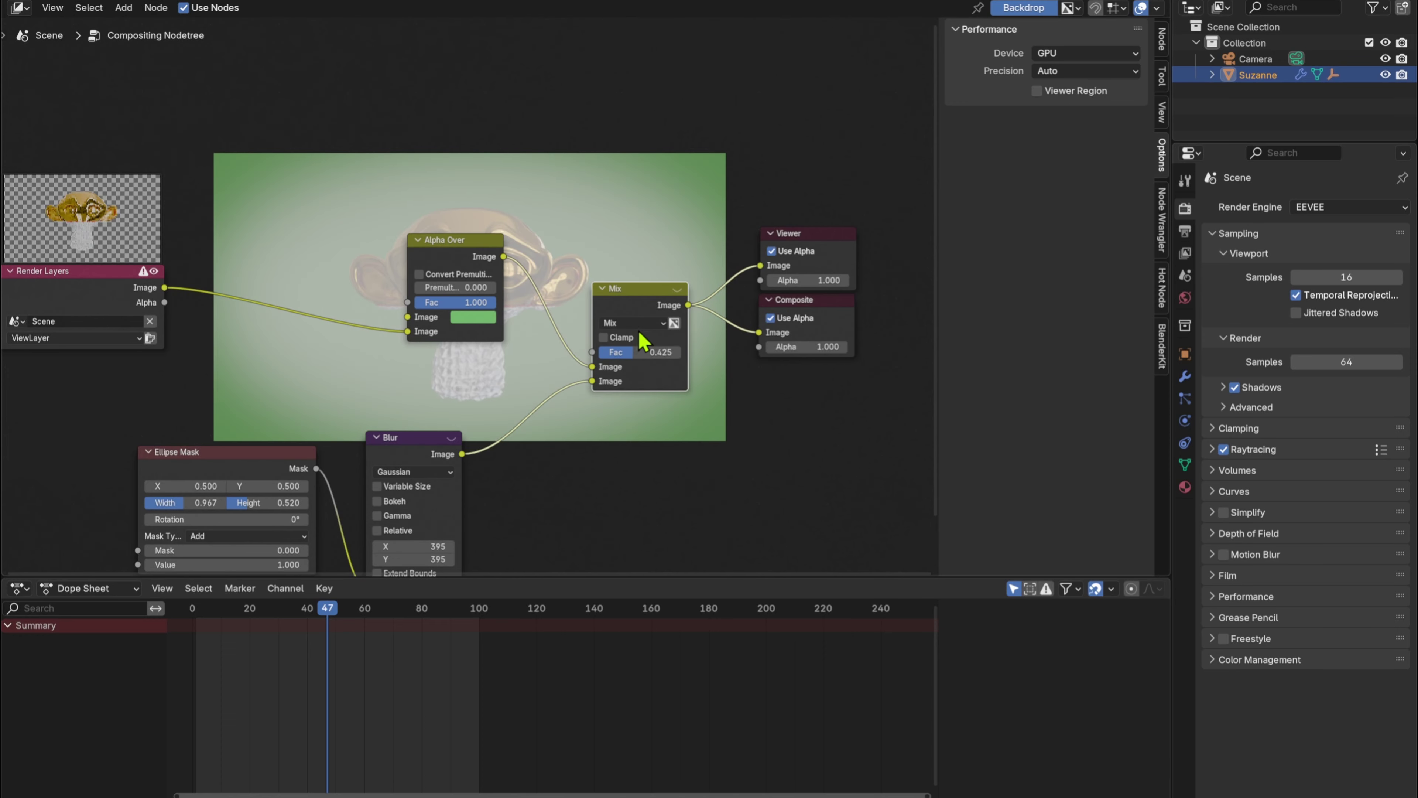
- Set the Mix node's blend mode to Multiply and its factor to 1.000
{"action": "left_click", "coordinate": [633, 322]}
{"action": "left_click", "coordinate": [654, 391]}
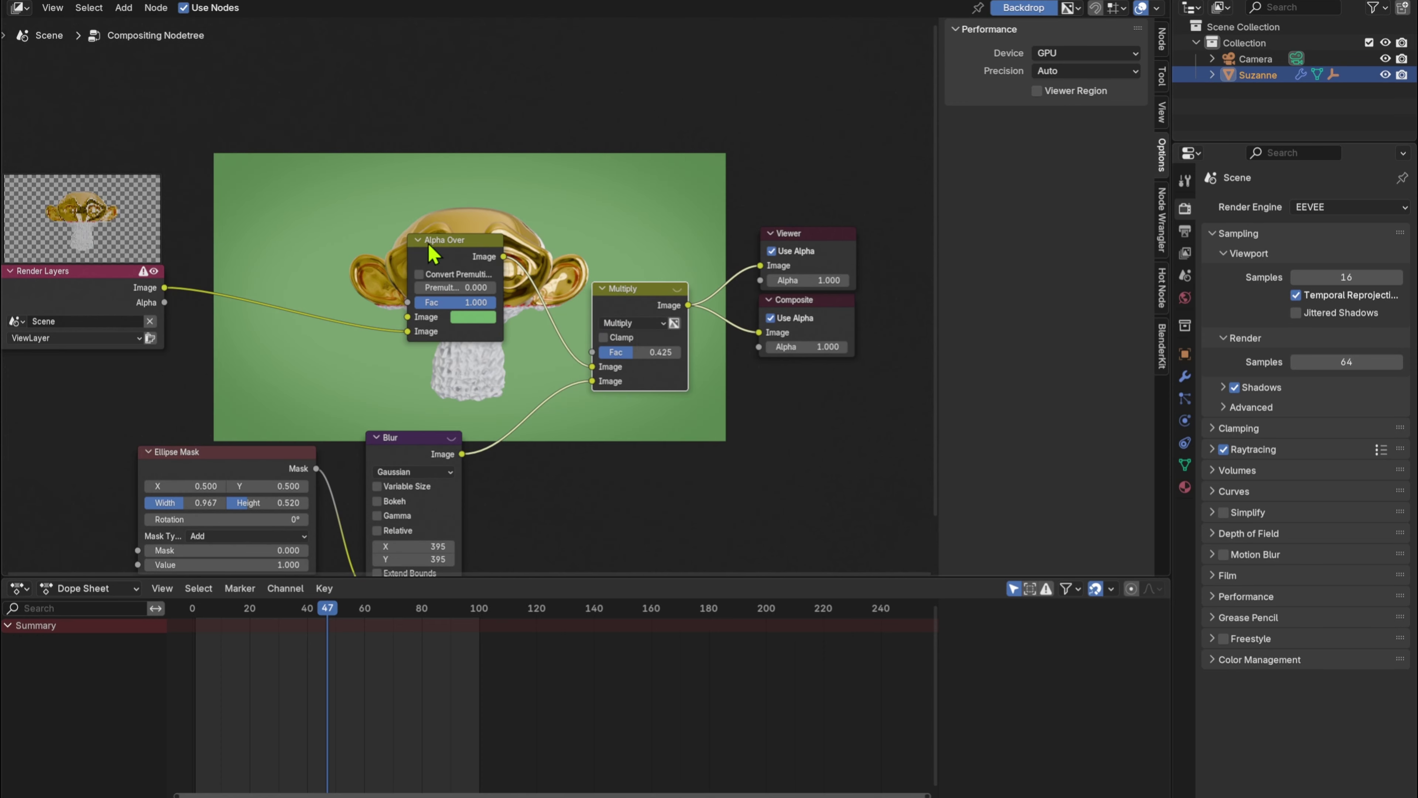
{"action": "left_click_drag", "start_coordinate": [661, 352], "coordinate": [679, 352]}
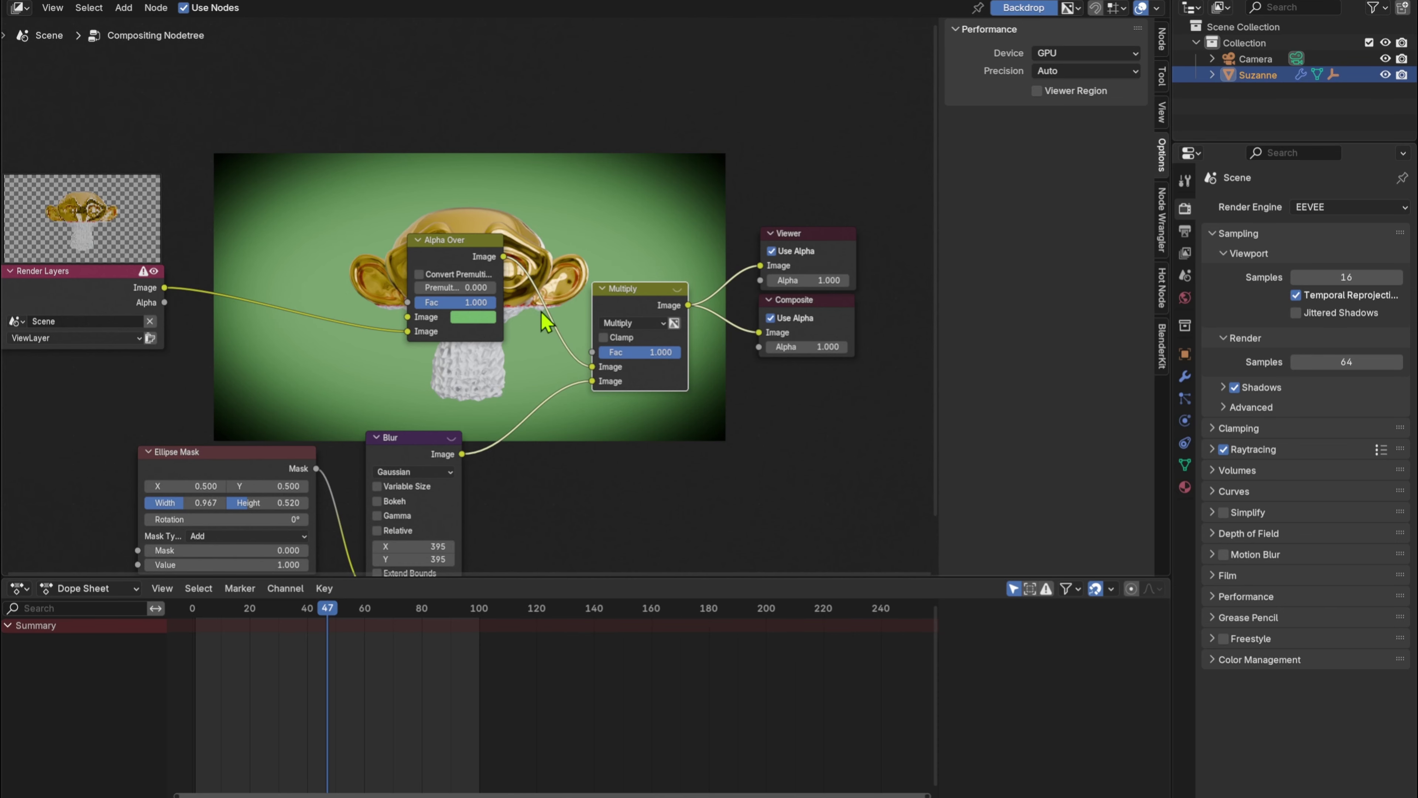